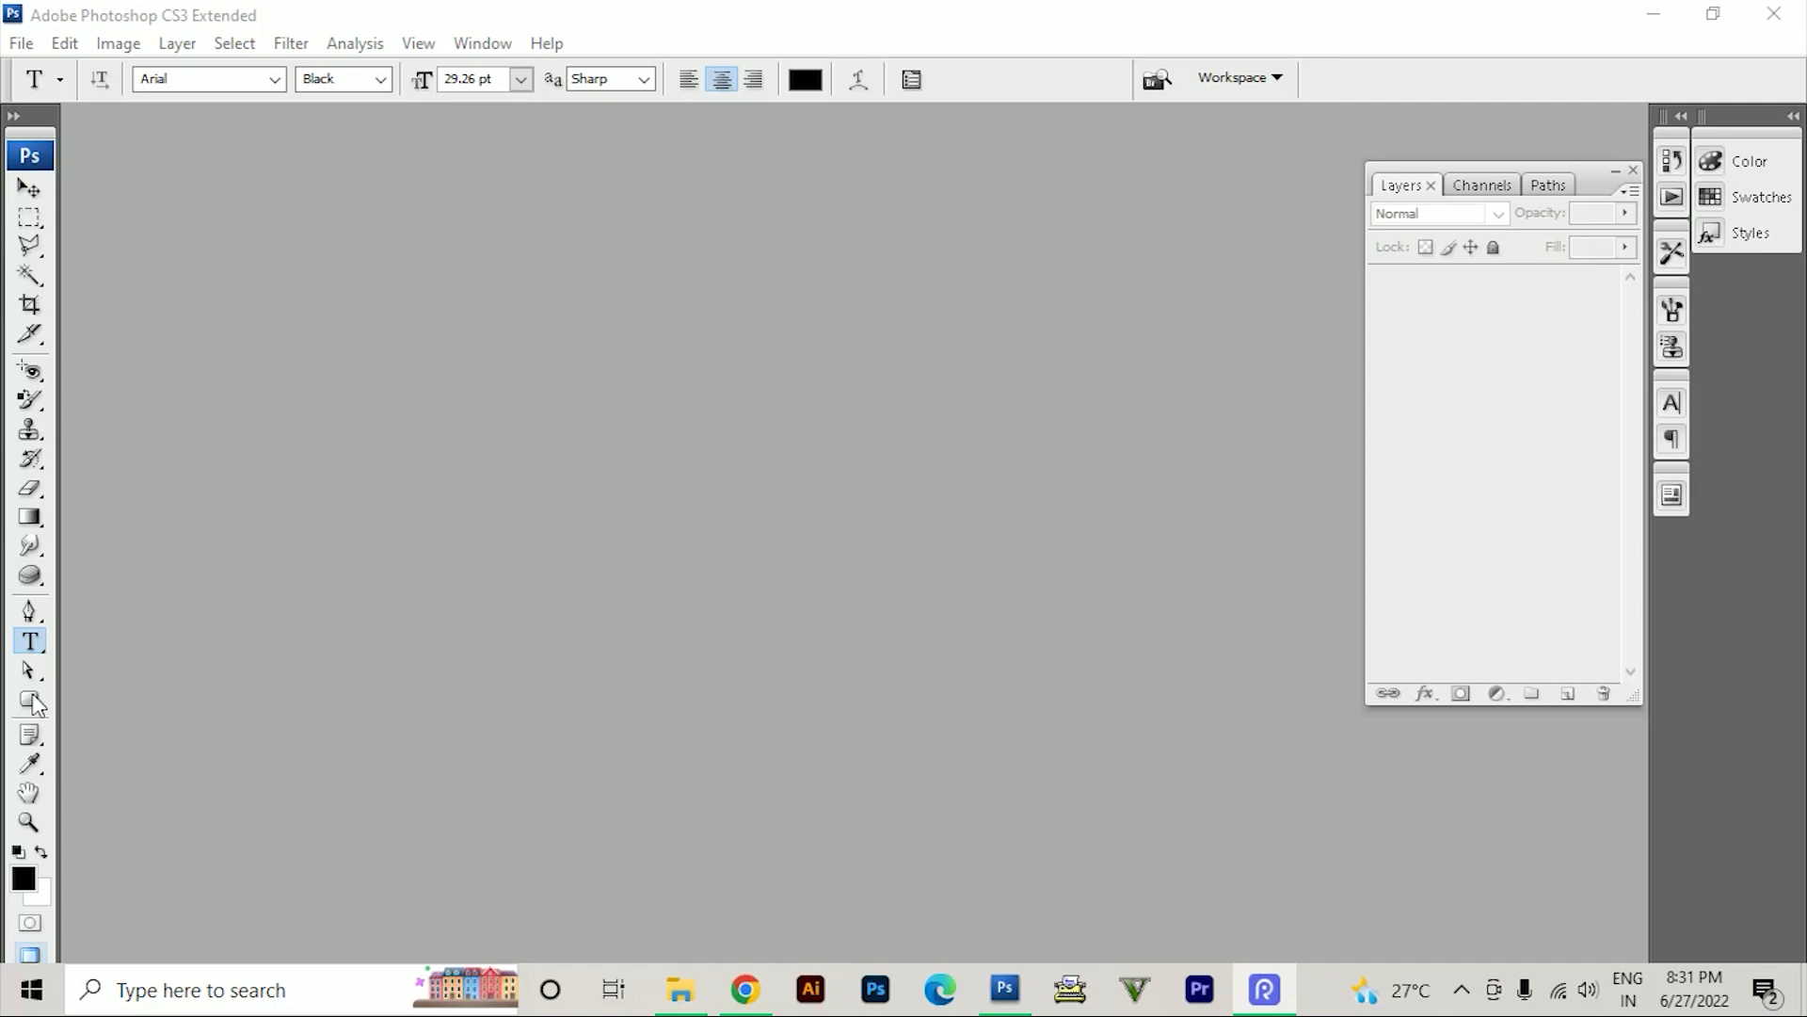
- Choose the Spot Healing Brush tool and open the portrait photo JAZ_1961.JPG
{"action": "left_click", "coordinate": [32, 373]}
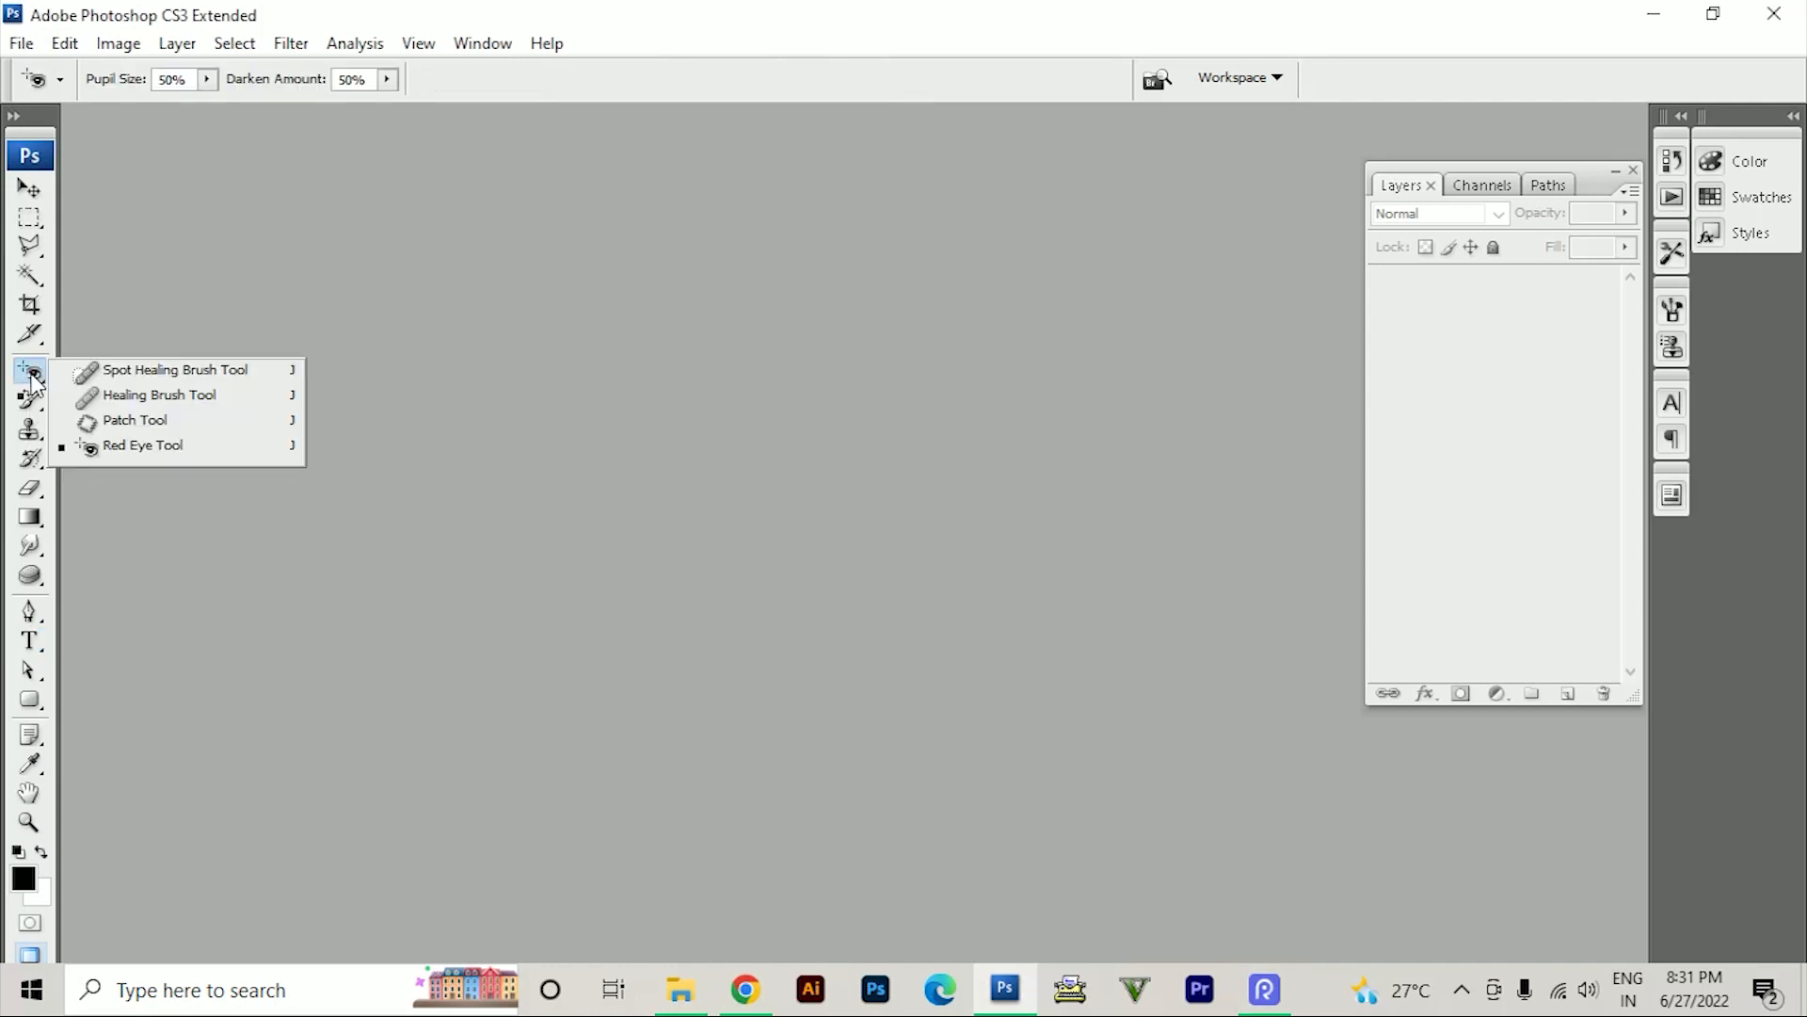
{"action": "left_click", "coordinate": [141, 373]}
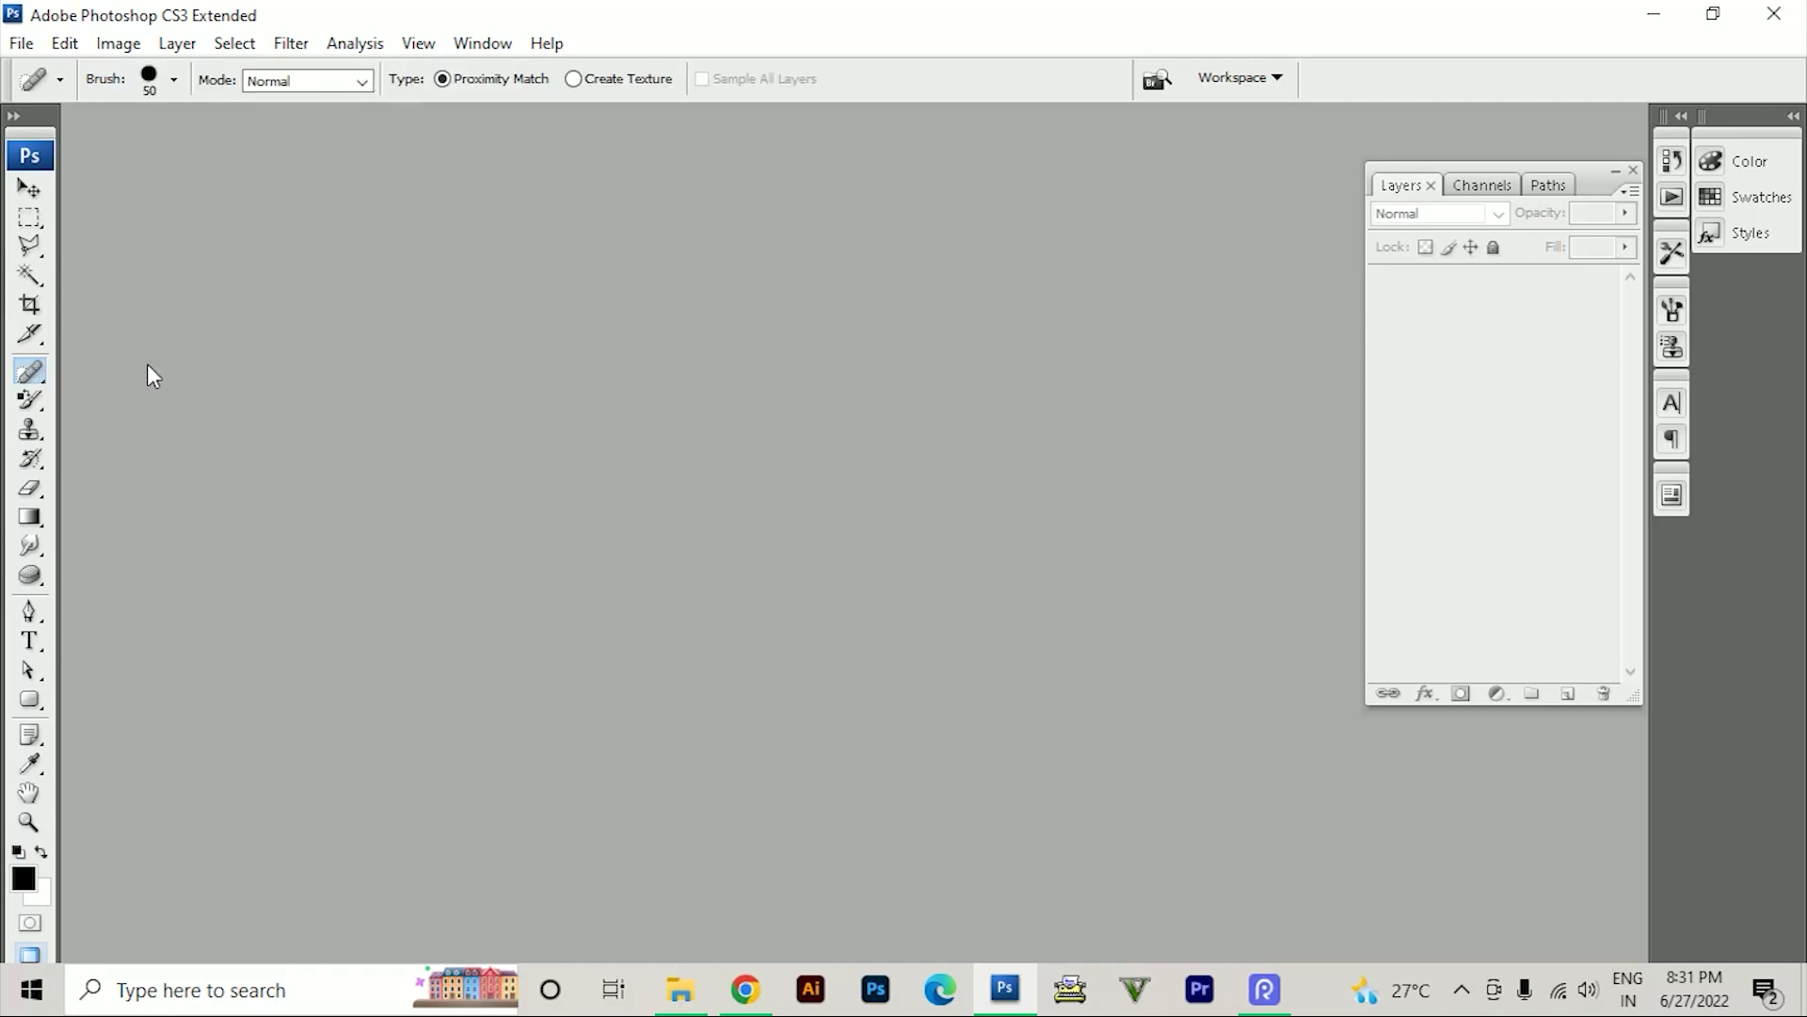
{"action": "left_click", "coordinate": [683, 990]}
{"action": "left_click_drag", "start_coordinate": [522, 659], "coordinate": [743, 560]}
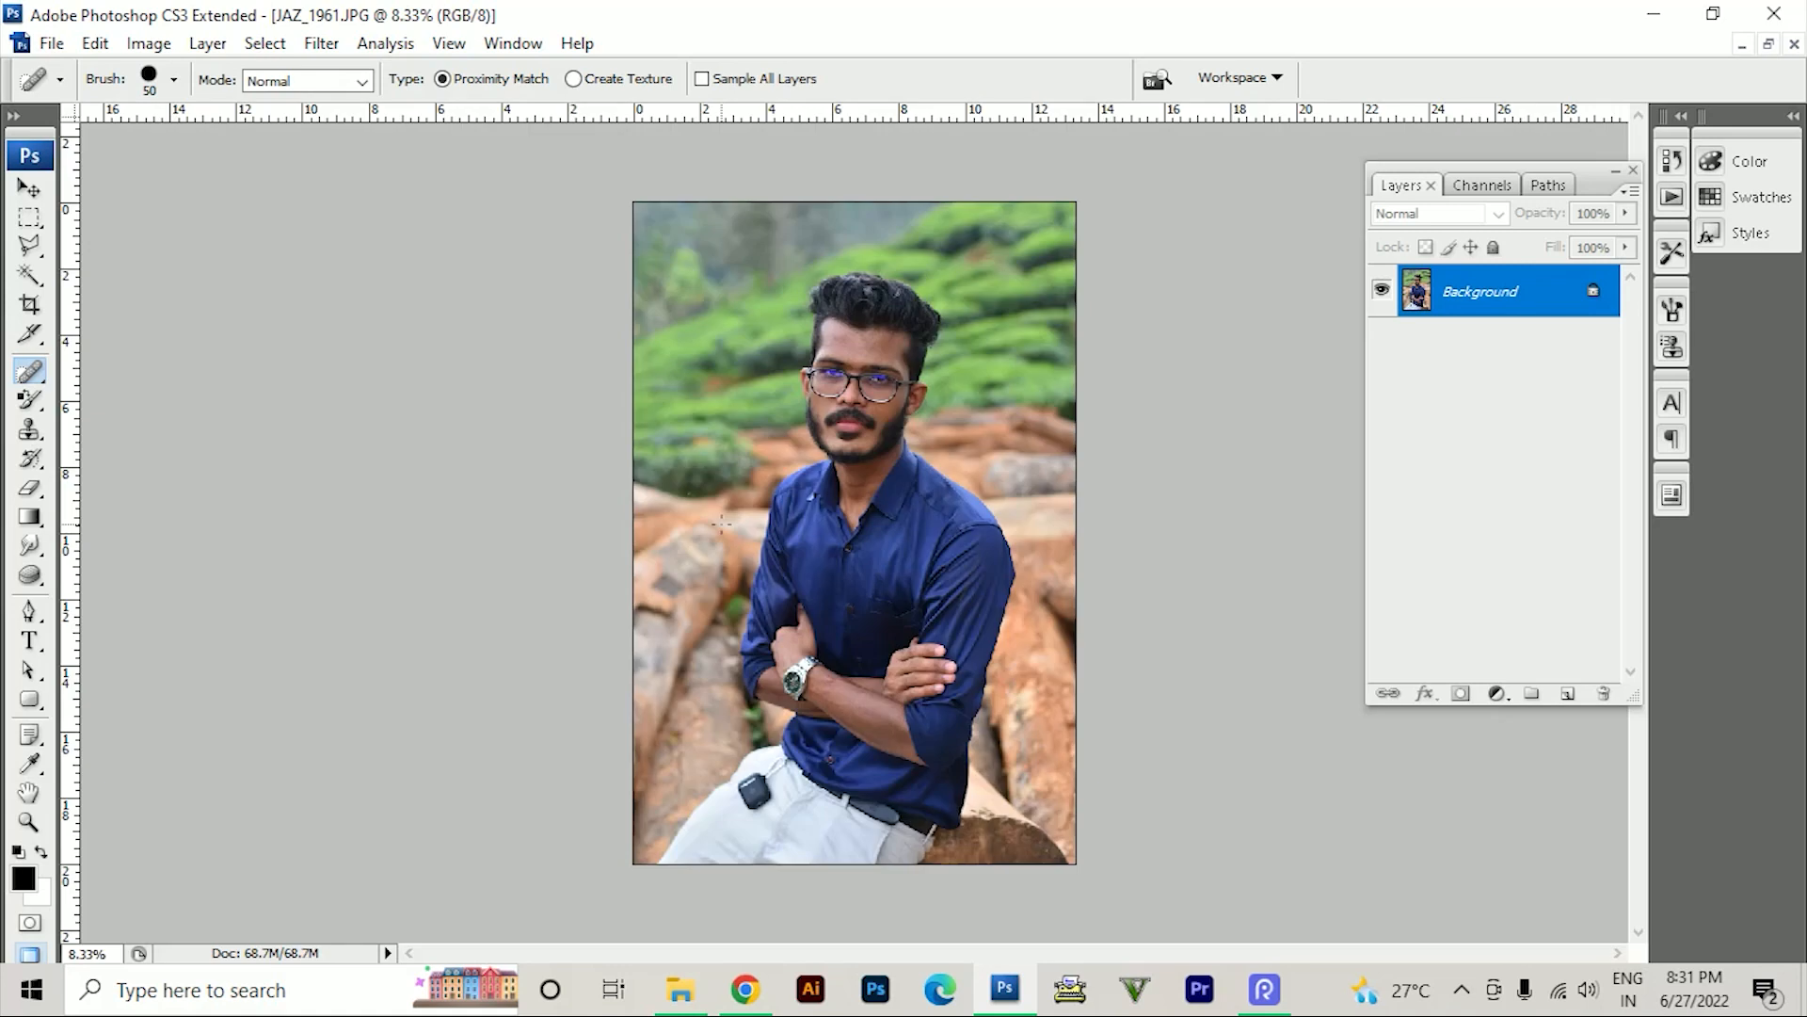
- Remove the two bumps on the left half of the forehead using the Spot Healing Brush at size 25
{"action": "key", "text": "ctrl+plus"}
{"action": "key", "text": "ctrl+plus"}
{"action": "key", "text": "ctrl+plus"}
{"action": "key", "text": "ctrl+plus"}
{"action": "key", "text": "ctrl+plus"}
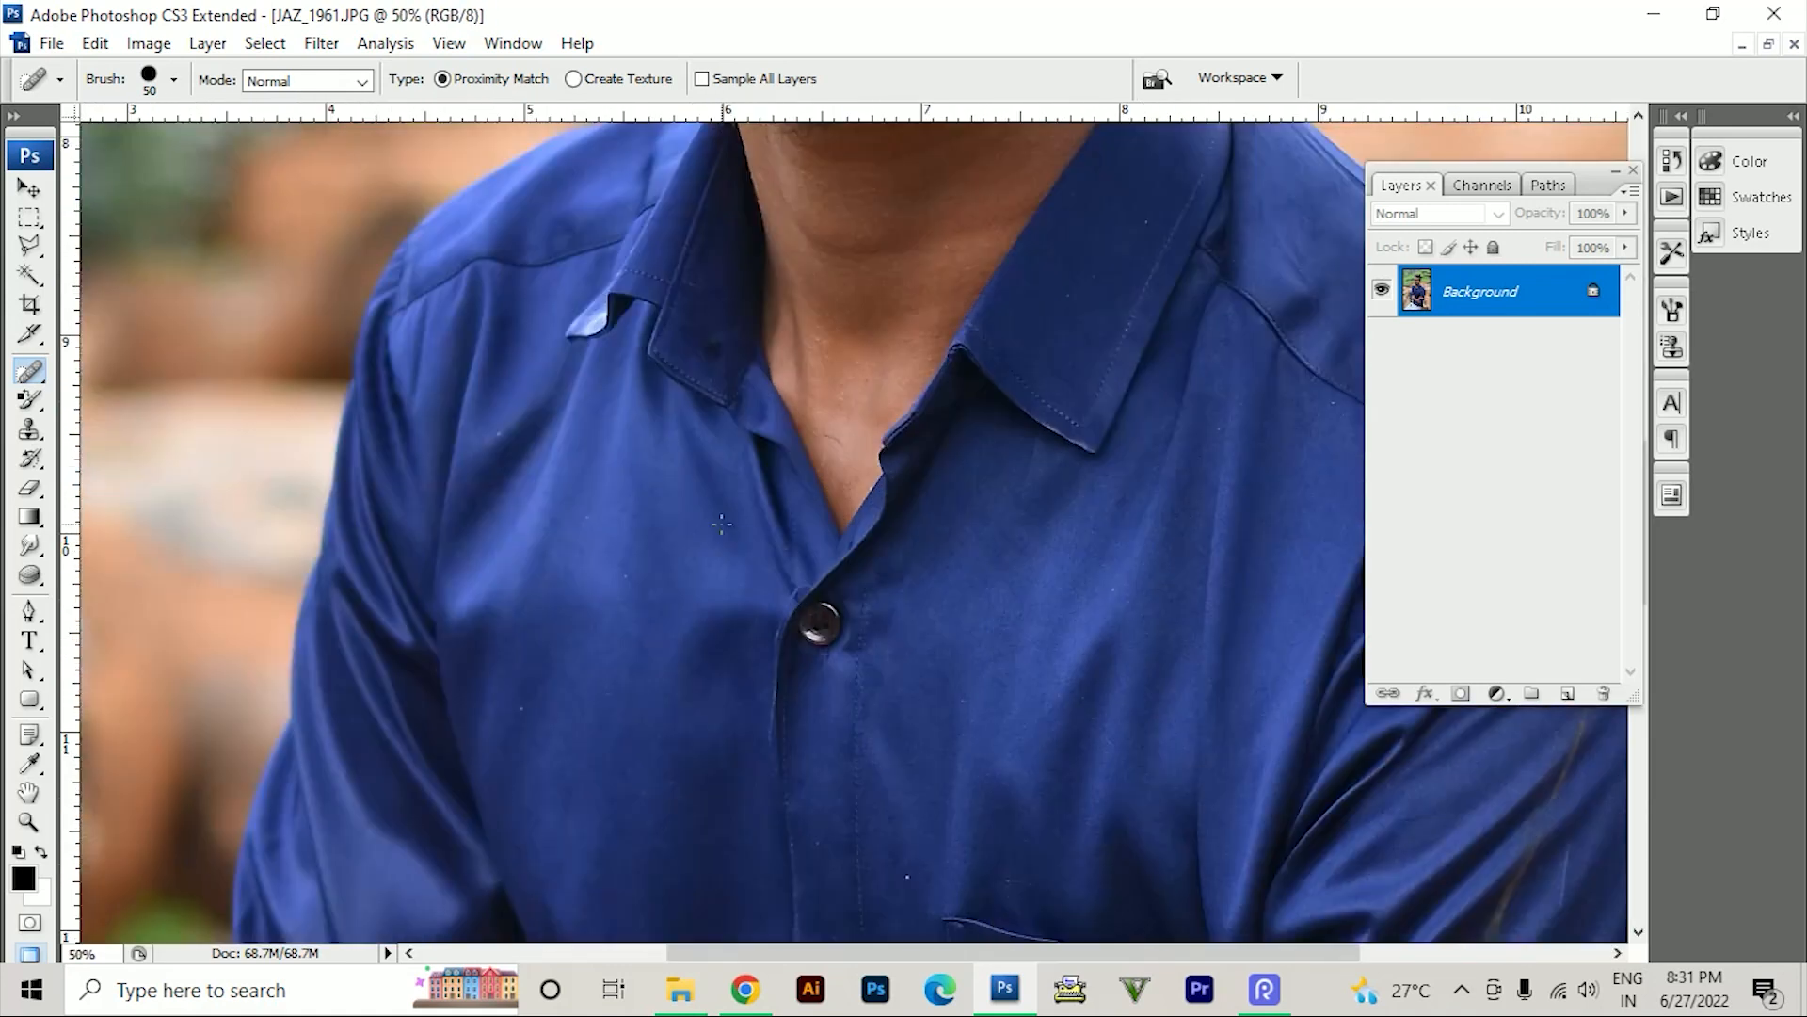
{"action": "key", "text": "ctrl+plus"}
{"action": "key", "text": "ctrl+plus"}
{"action": "left_click_drag", "start_coordinate": [787, 343], "coordinate": [767, 917]}
{"action": "left_click_drag", "start_coordinate": [758, 282], "coordinate": [744, 894]}
{"action": "left_click_drag", "start_coordinate": [723, 164], "coordinate": [687, 679]}
{"action": "left_click_drag", "start_coordinate": [659, 478], "coordinate": [674, 562]}
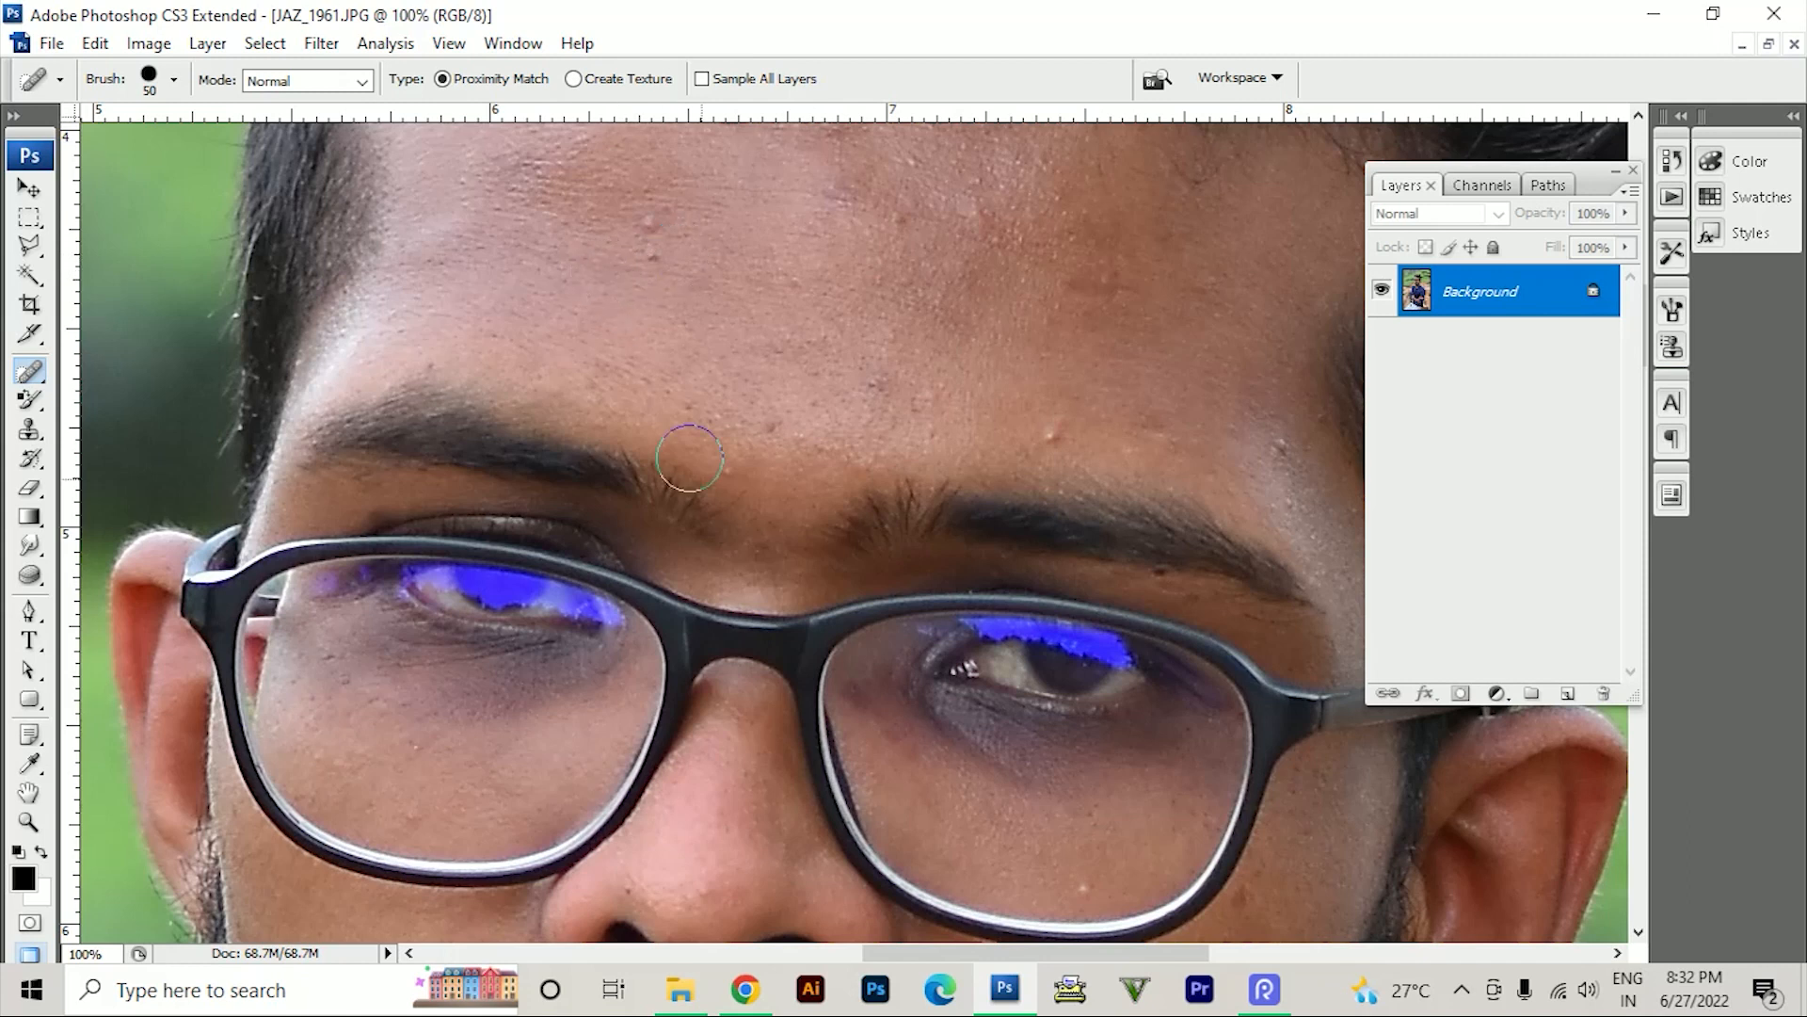
{"action": "key", "text": "ctrl+plus"}
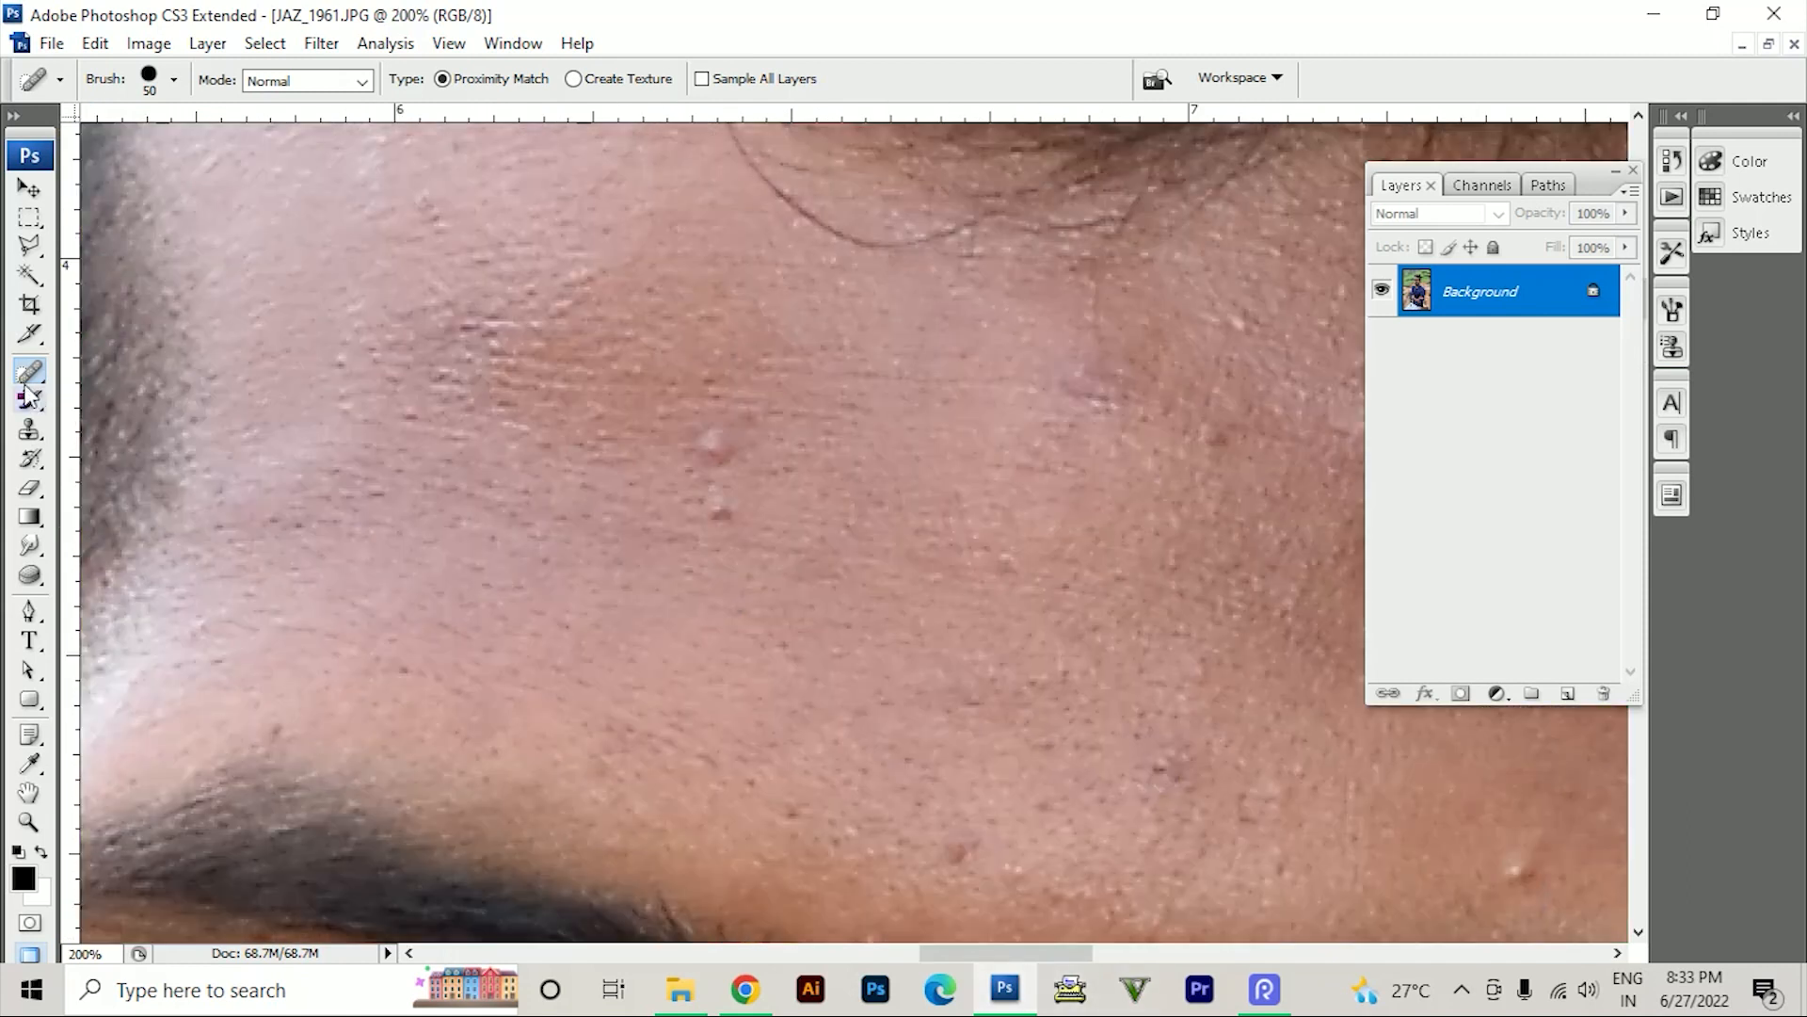
{"action": "right_click", "coordinate": [29, 372]}
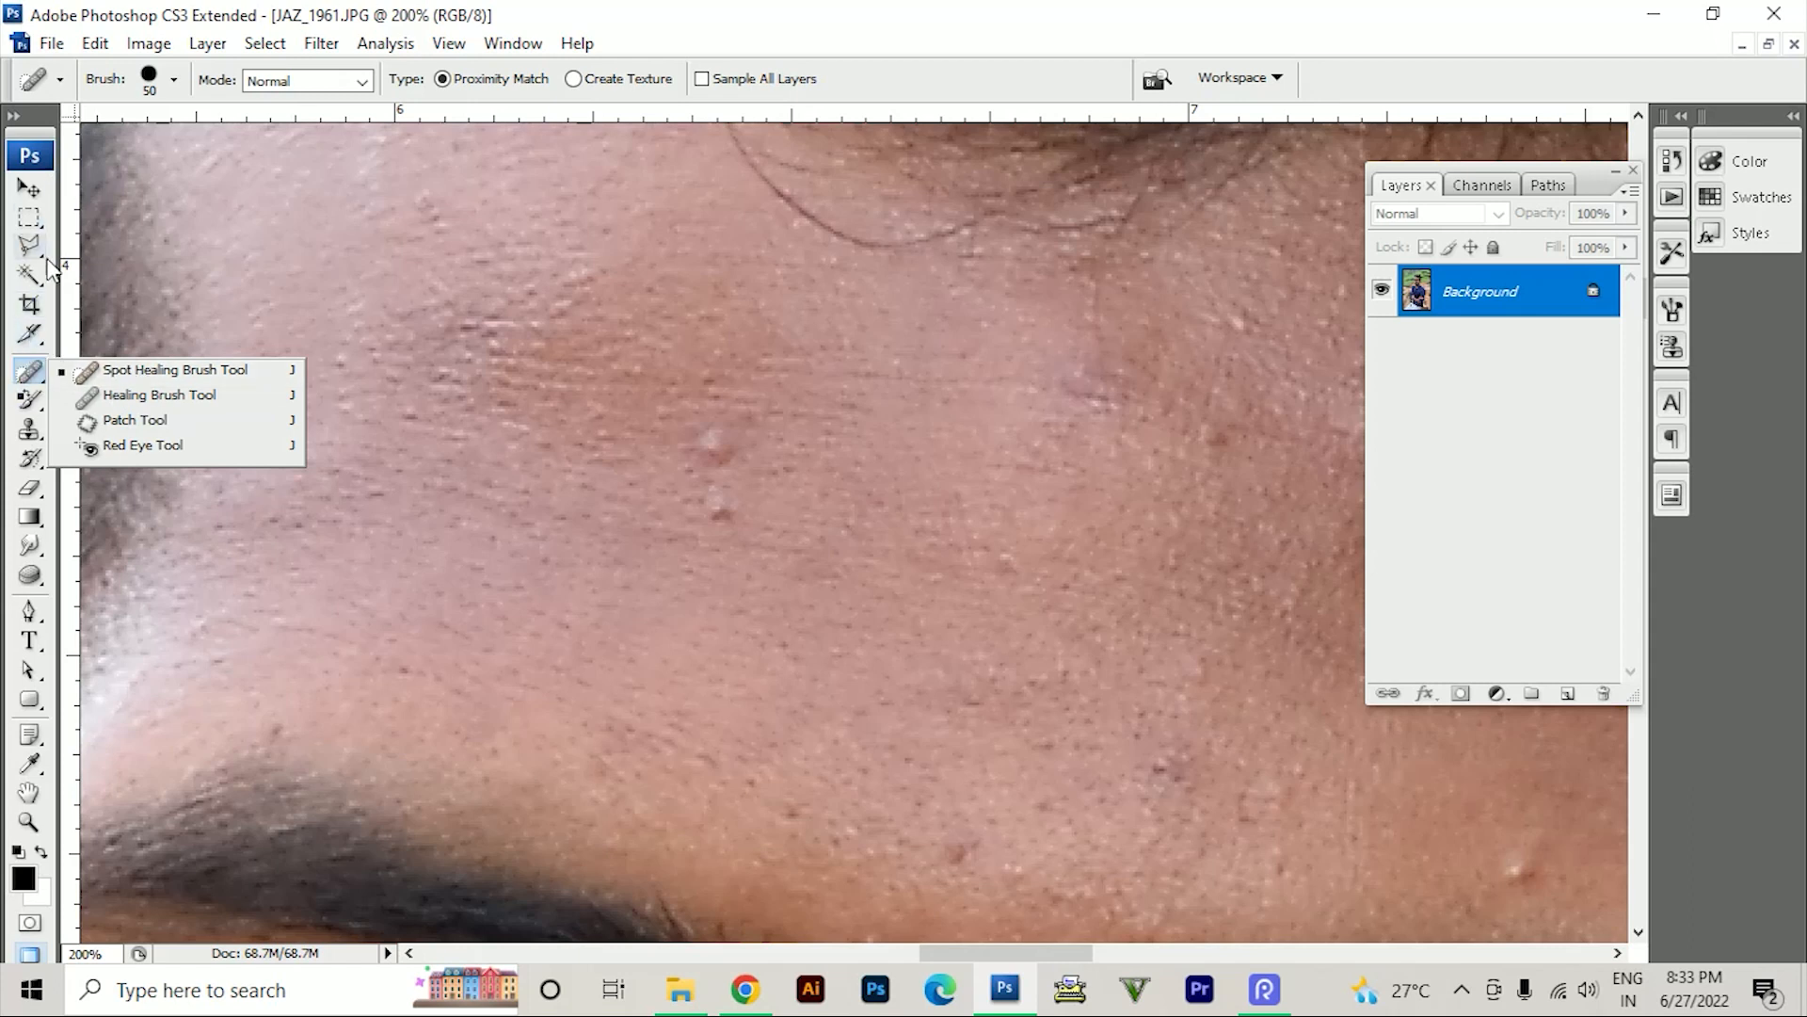
{"action": "left_click", "coordinate": [162, 373]}
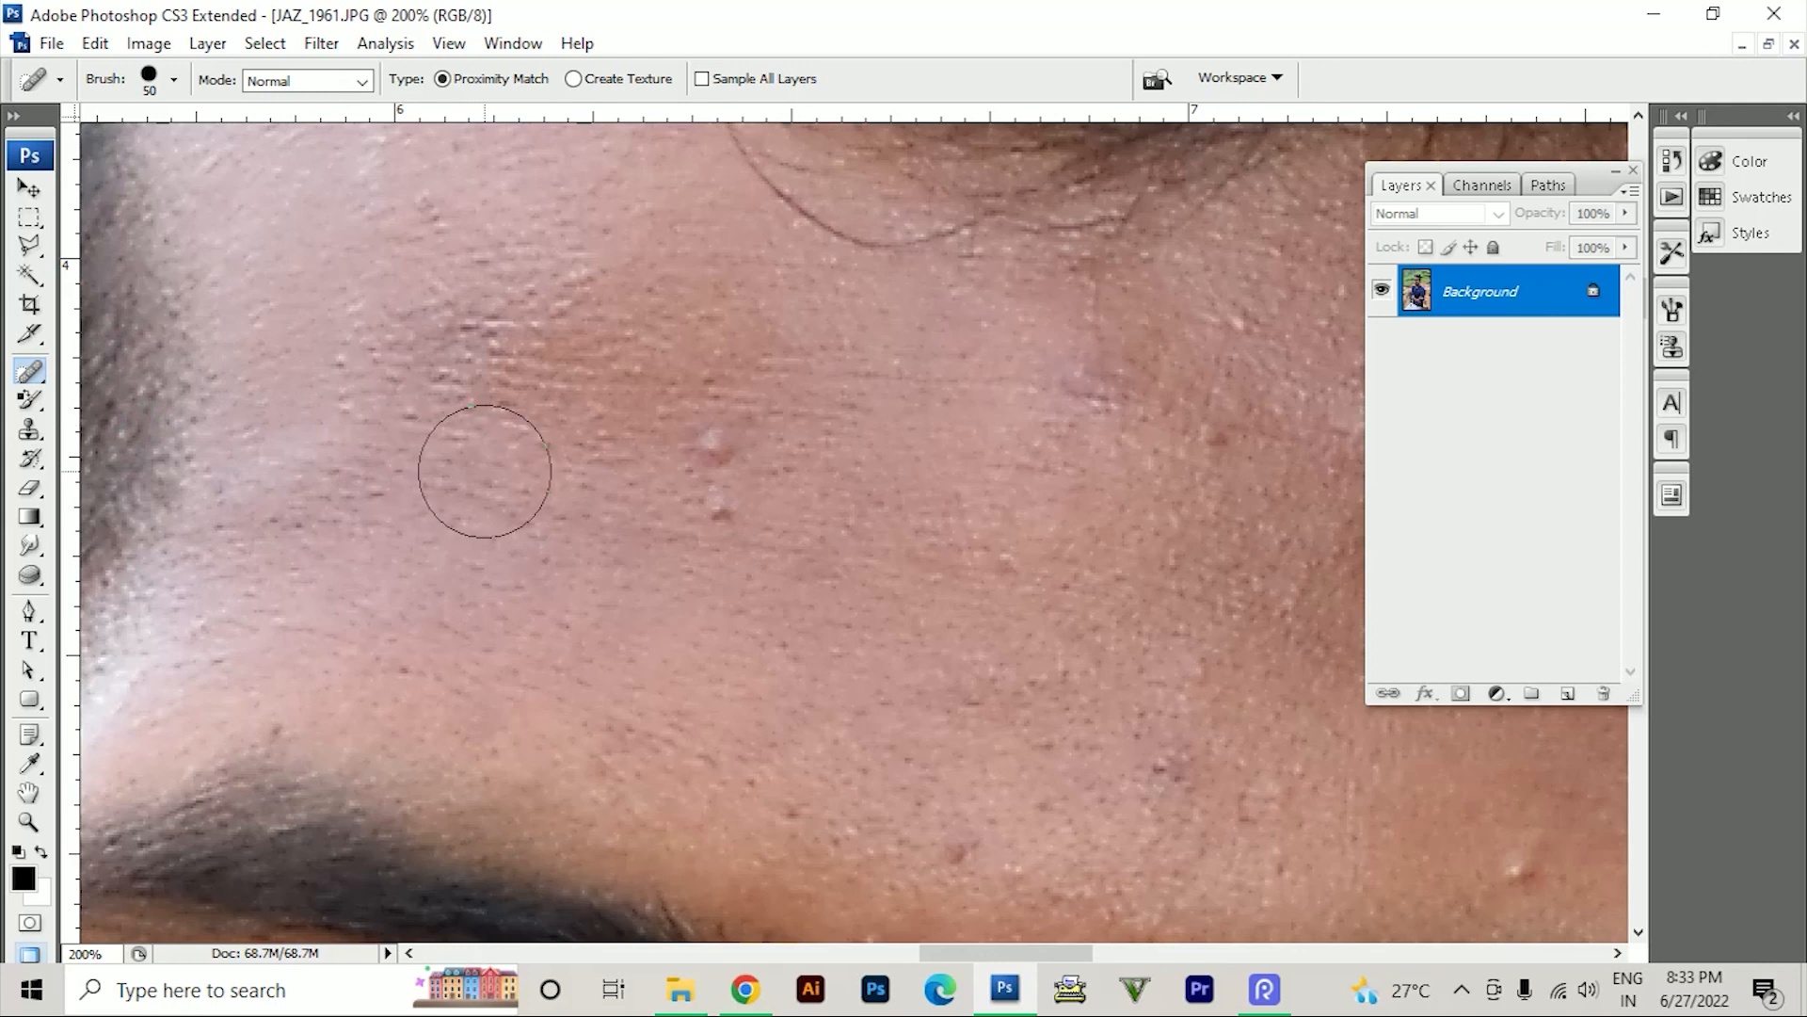
{"action": "key", "text": "bracketleft"}
{"action": "key", "text": "bracketleft"}
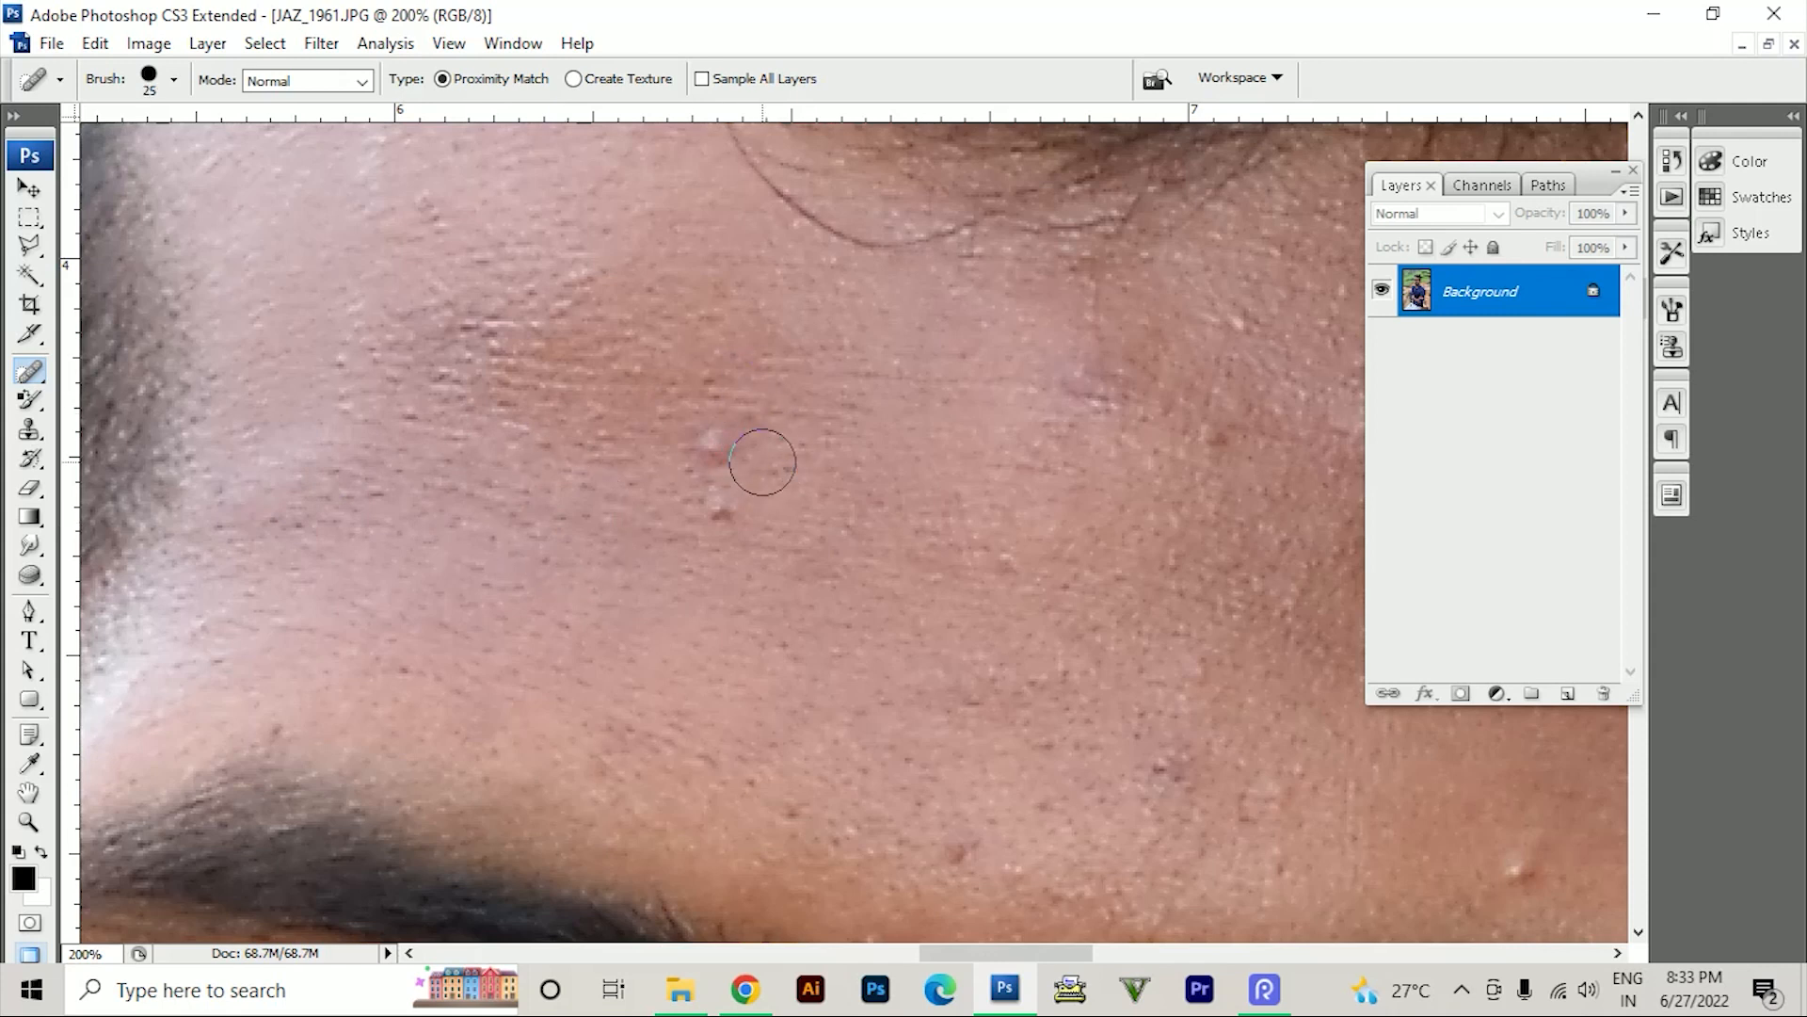
{"action": "left_click", "coordinate": [720, 433]}
{"action": "left_click", "coordinate": [724, 516]}
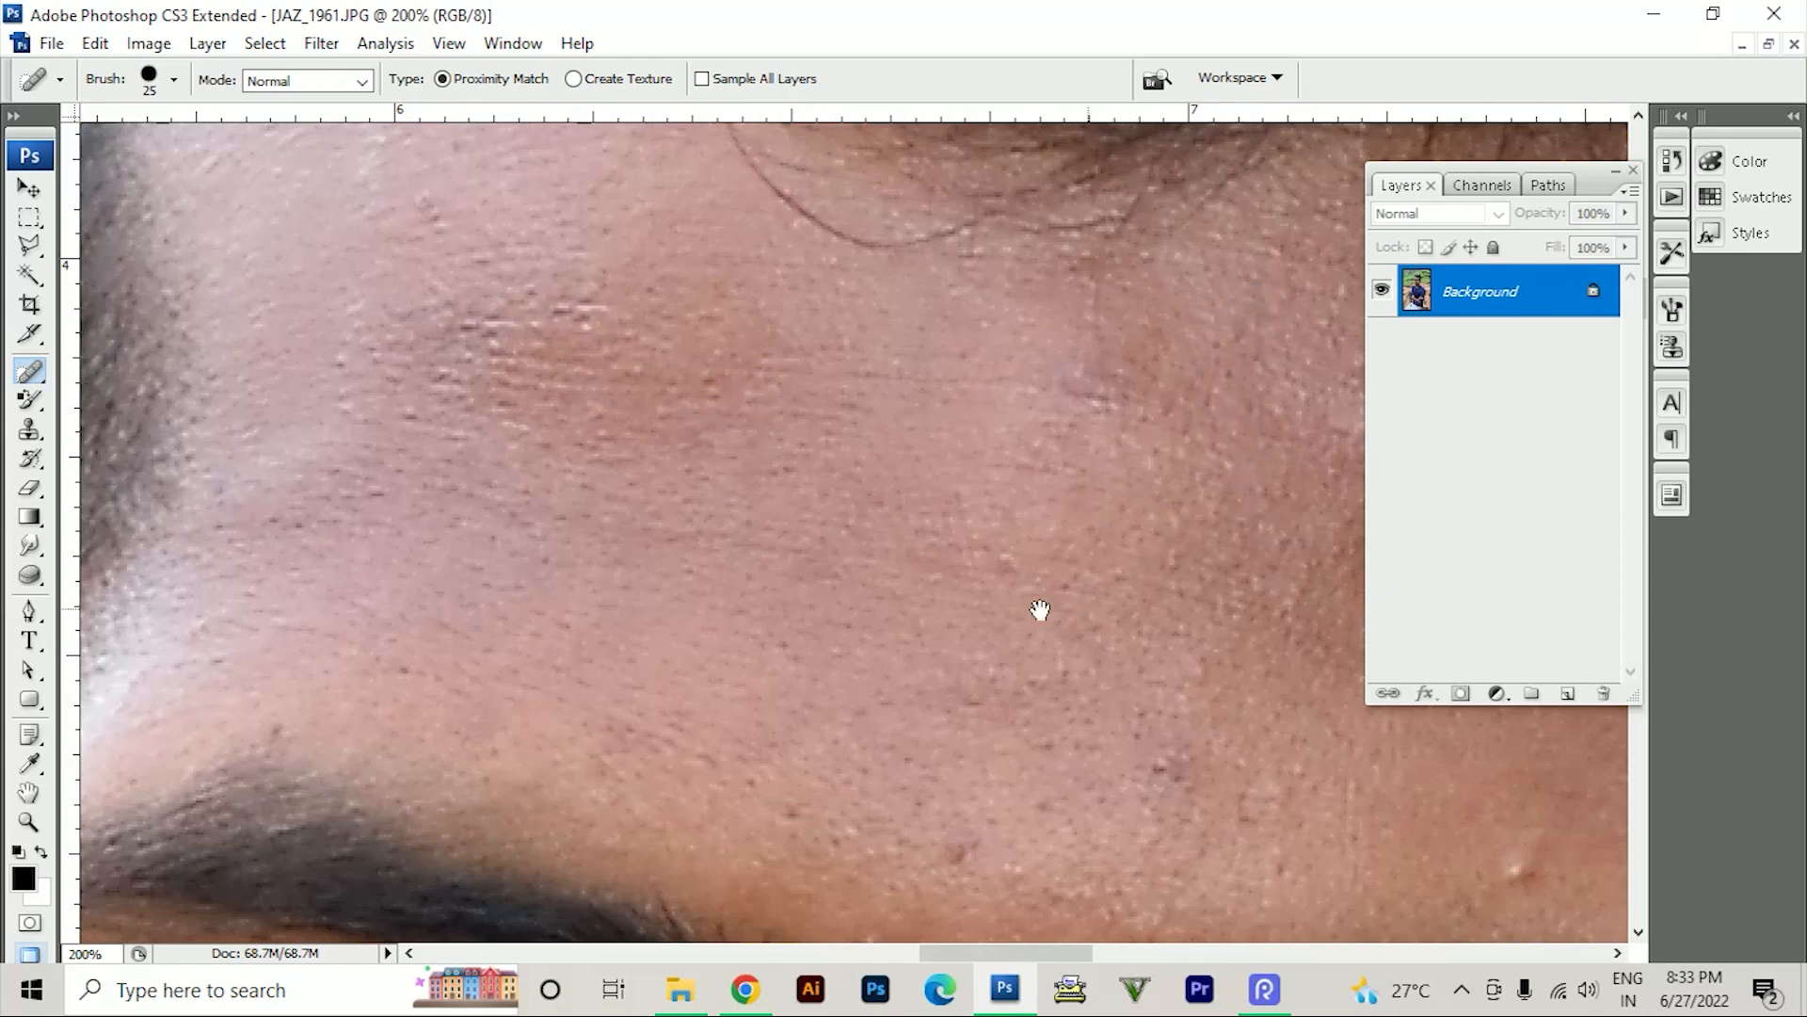
- Spot-heal the bump above the right eyebrow and the small blemishes across the middle of the forehead
{"action": "scroll", "coordinate": [1089, 616], "scroll_direction": "right", "scroll_amount": 8}
{"action": "scroll", "coordinate": [1089, 616], "scroll_direction": "down", "scroll_amount": 2}
{"action": "left_click", "coordinate": [807, 720]}
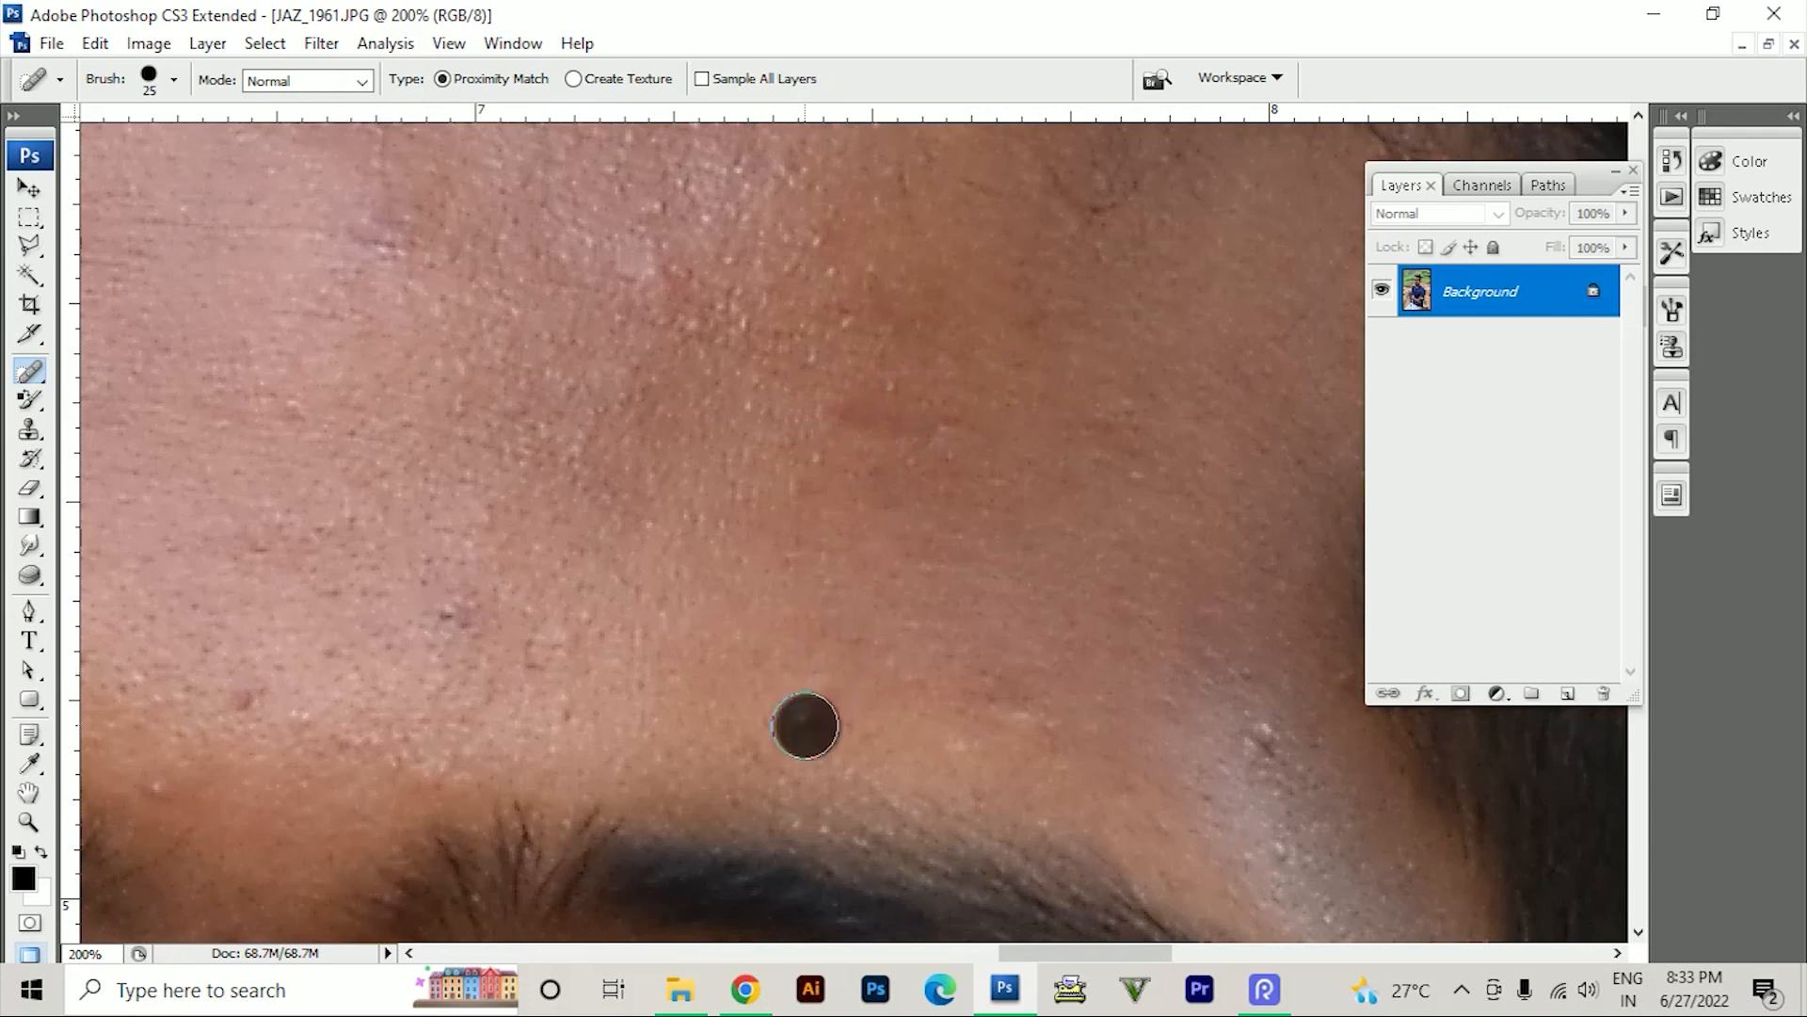
{"action": "left_click", "coordinate": [445, 619]}
{"action": "left_click_drag", "start_coordinate": [348, 753], "coordinate": [736, 523]}
{"action": "left_click", "coordinate": [635, 471]}
{"action": "left_click", "coordinate": [723, 436]}
{"action": "left_click", "coordinate": [649, 492]}
{"action": "left_click", "coordinate": [944, 492]}
- Spot-heal the dark mark on the upper forehead, the rough skin lines on its left side and the spot above the left eyebrow
{"action": "left_click_drag", "start_coordinate": [672, 367], "coordinate": [691, 603]}
{"action": "left_click", "coordinate": [690, 448]}
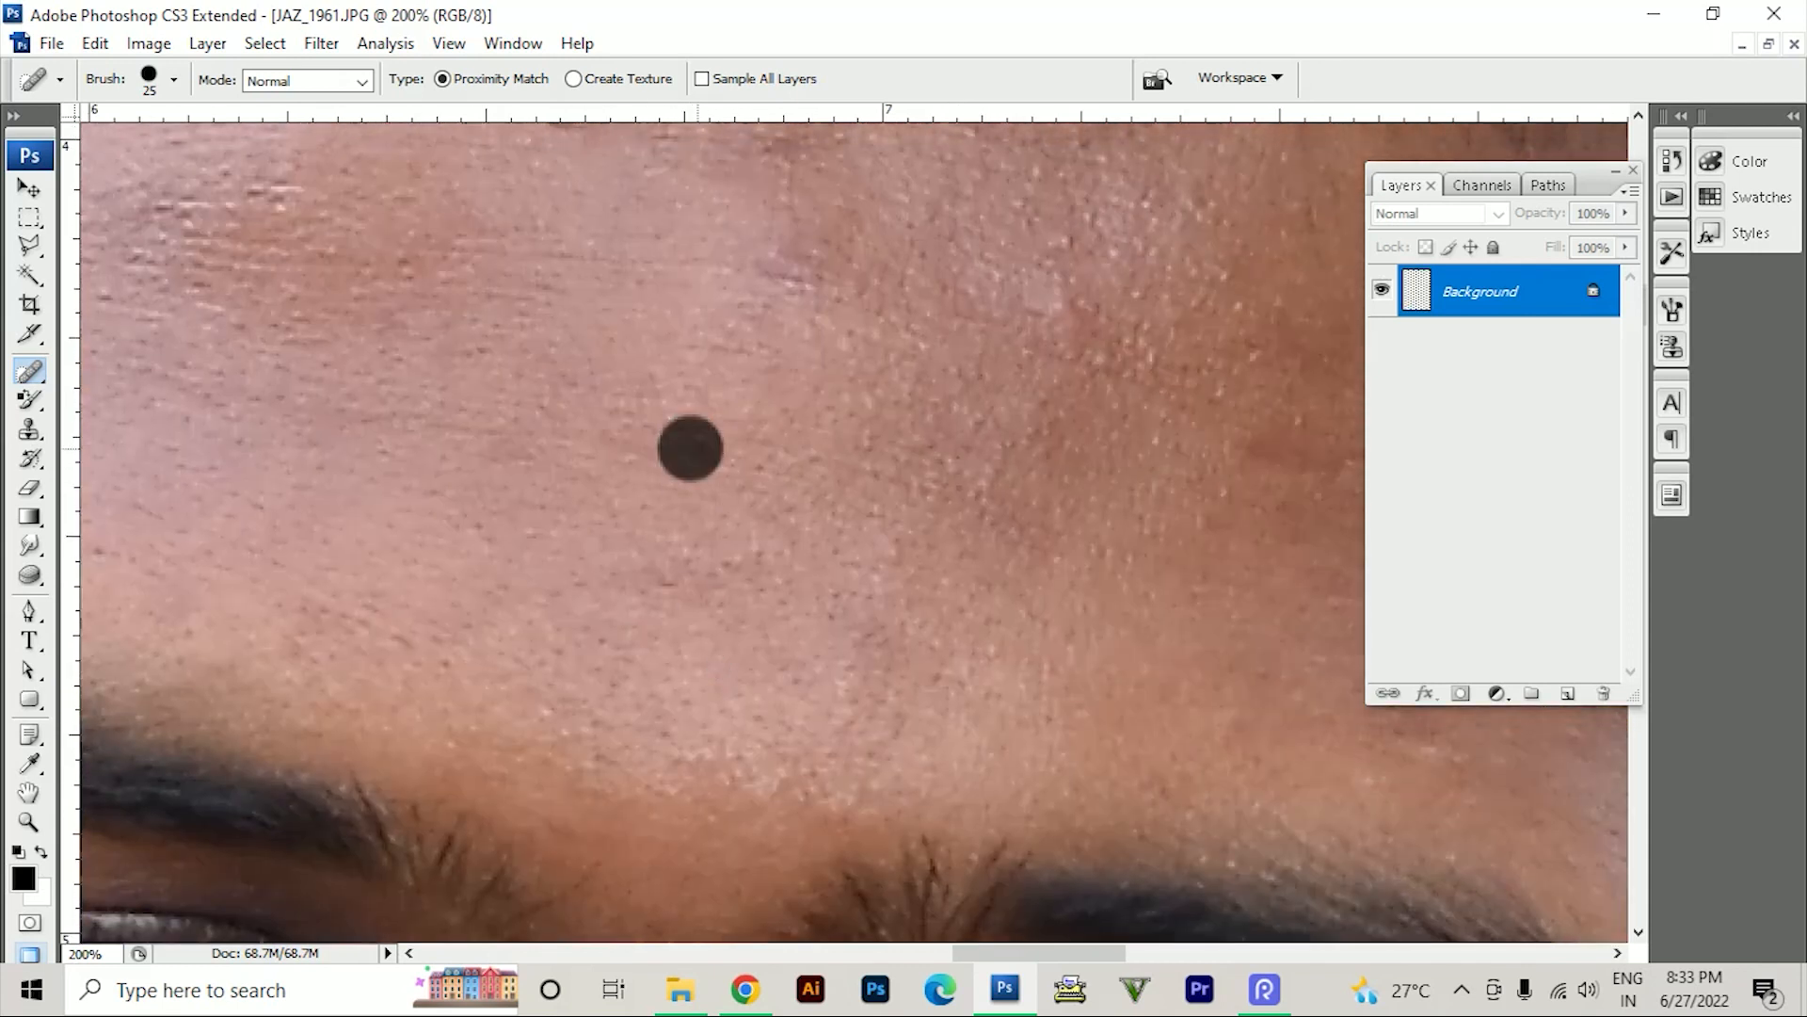
{"action": "left_click", "coordinate": [836, 280]}
{"action": "left_click_drag", "start_coordinate": [726, 434], "coordinate": [925, 568]}
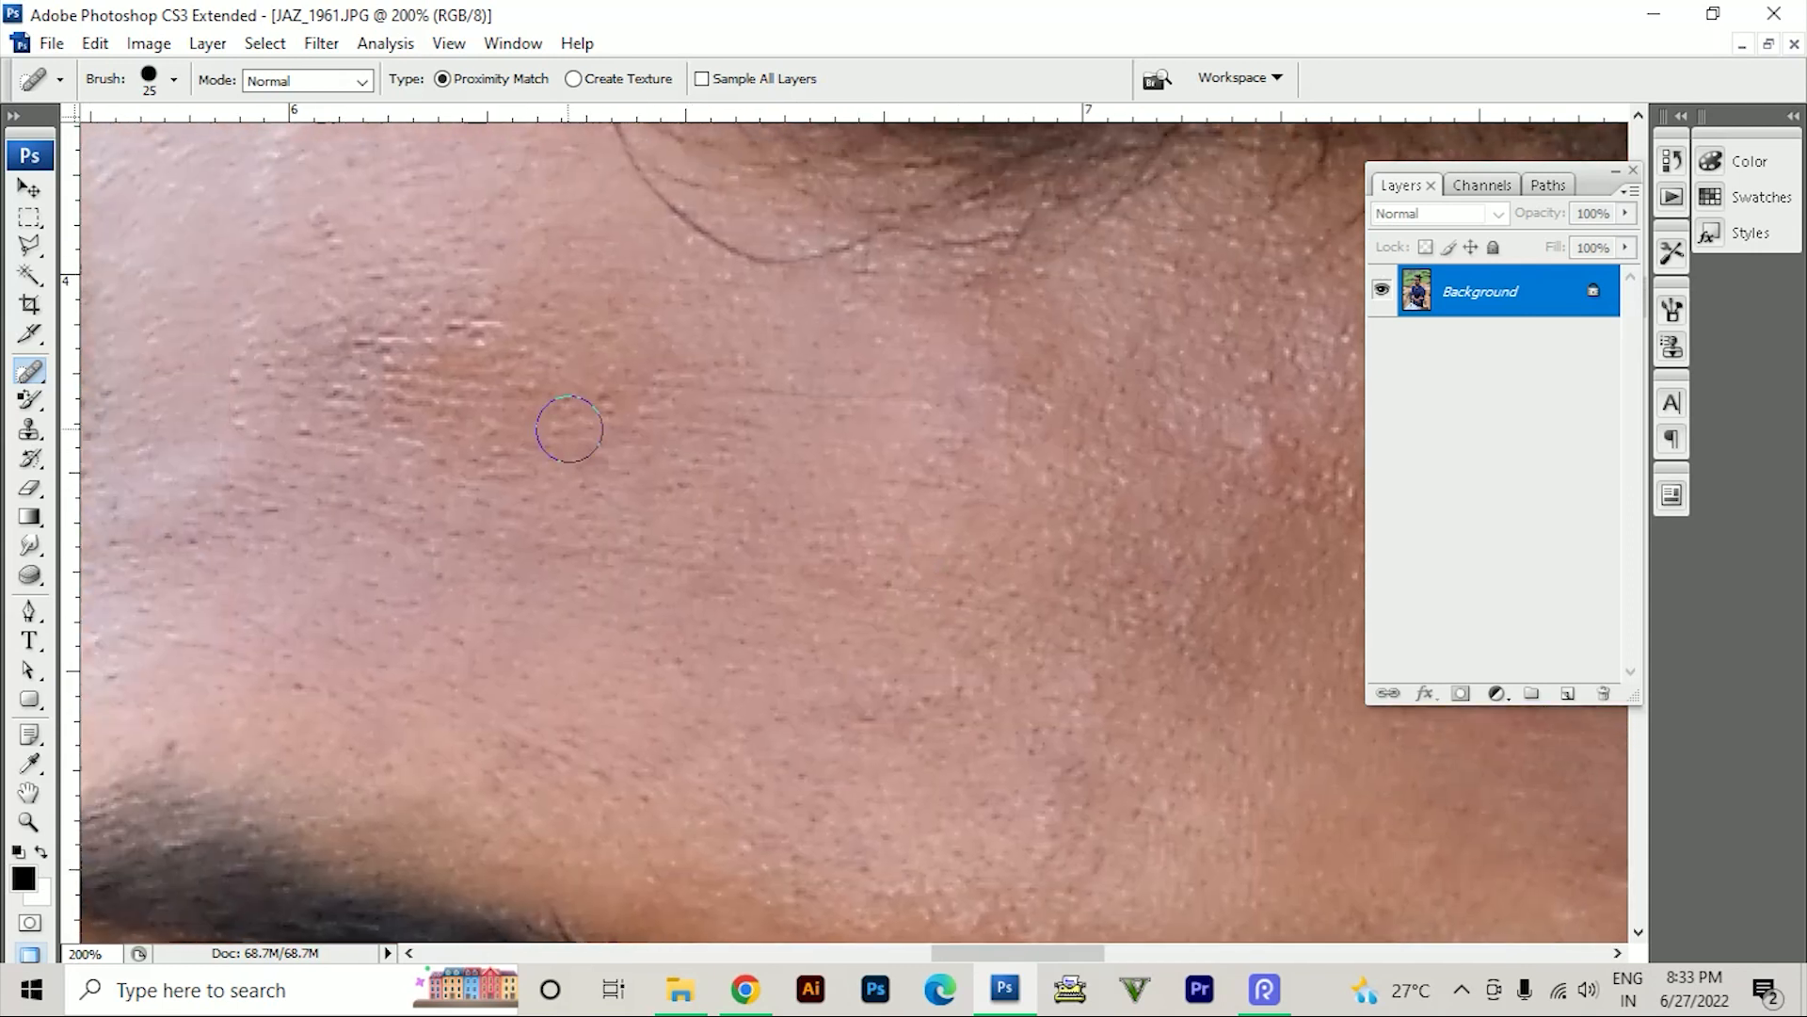
{"action": "left_click", "coordinate": [598, 397]}
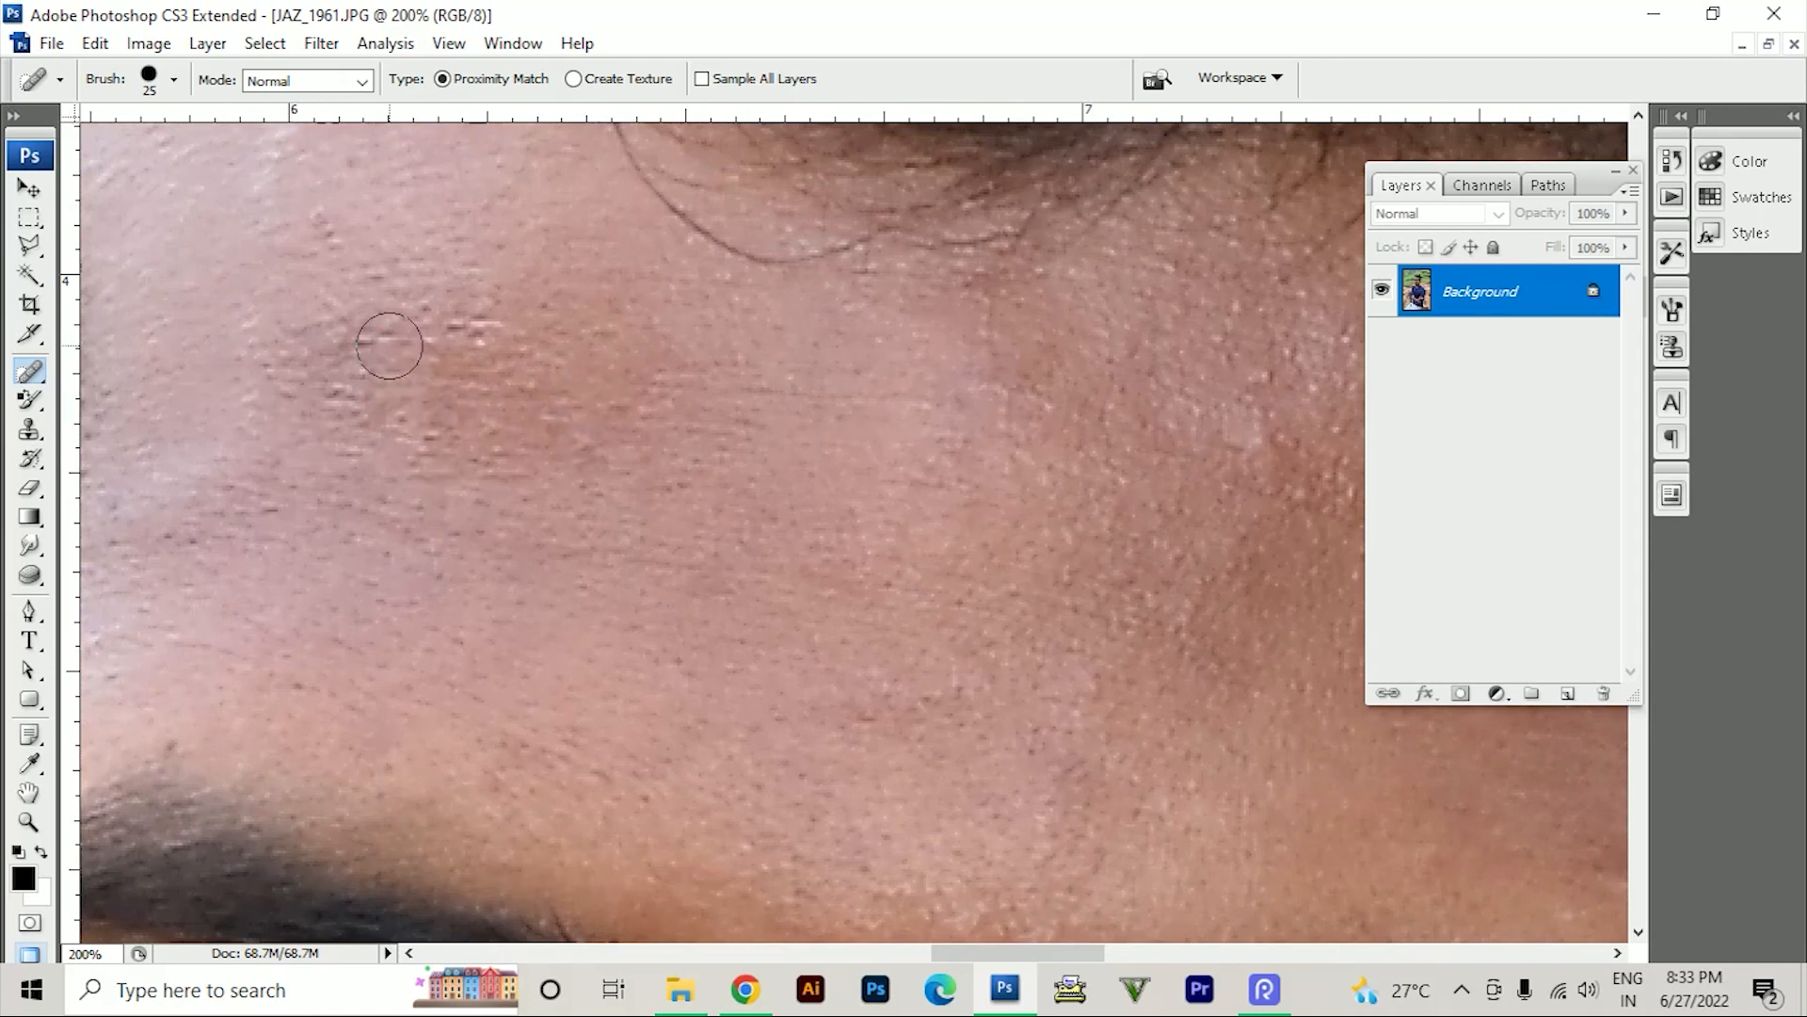
{"action": "left_click", "coordinate": [479, 319]}
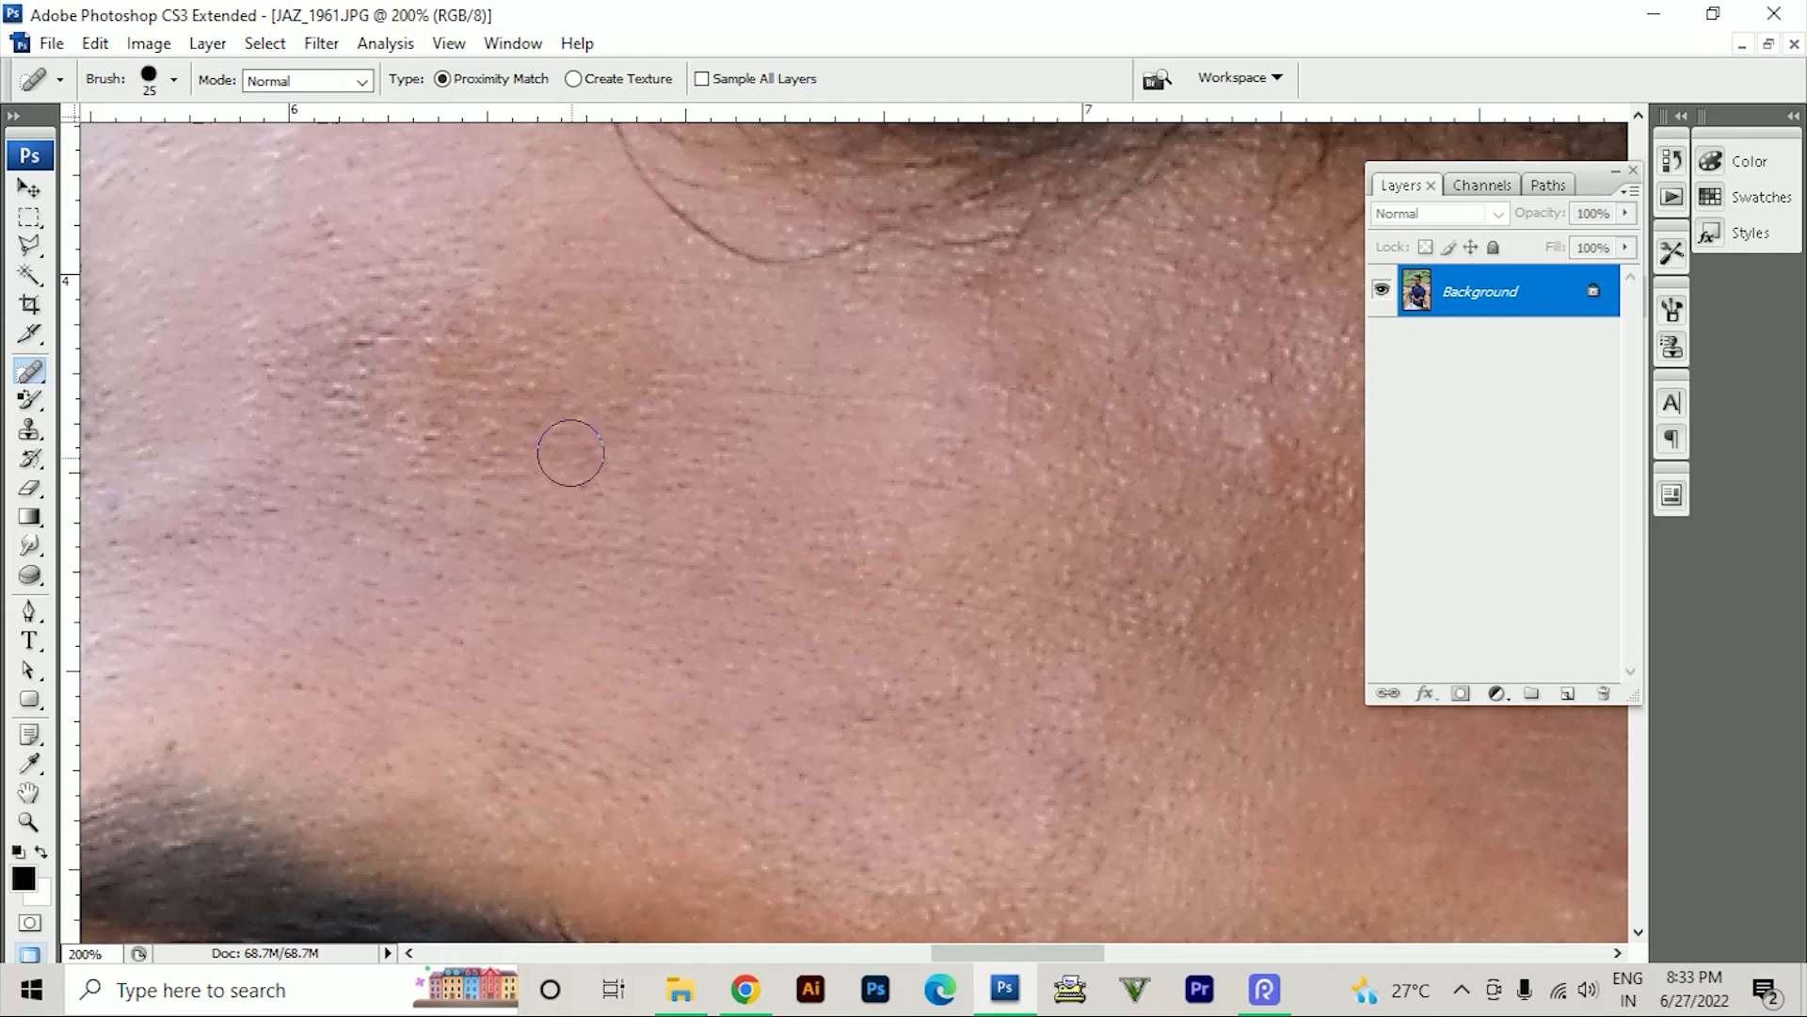
{"action": "left_click_drag", "start_coordinate": [584, 654], "coordinate": [820, 504]}
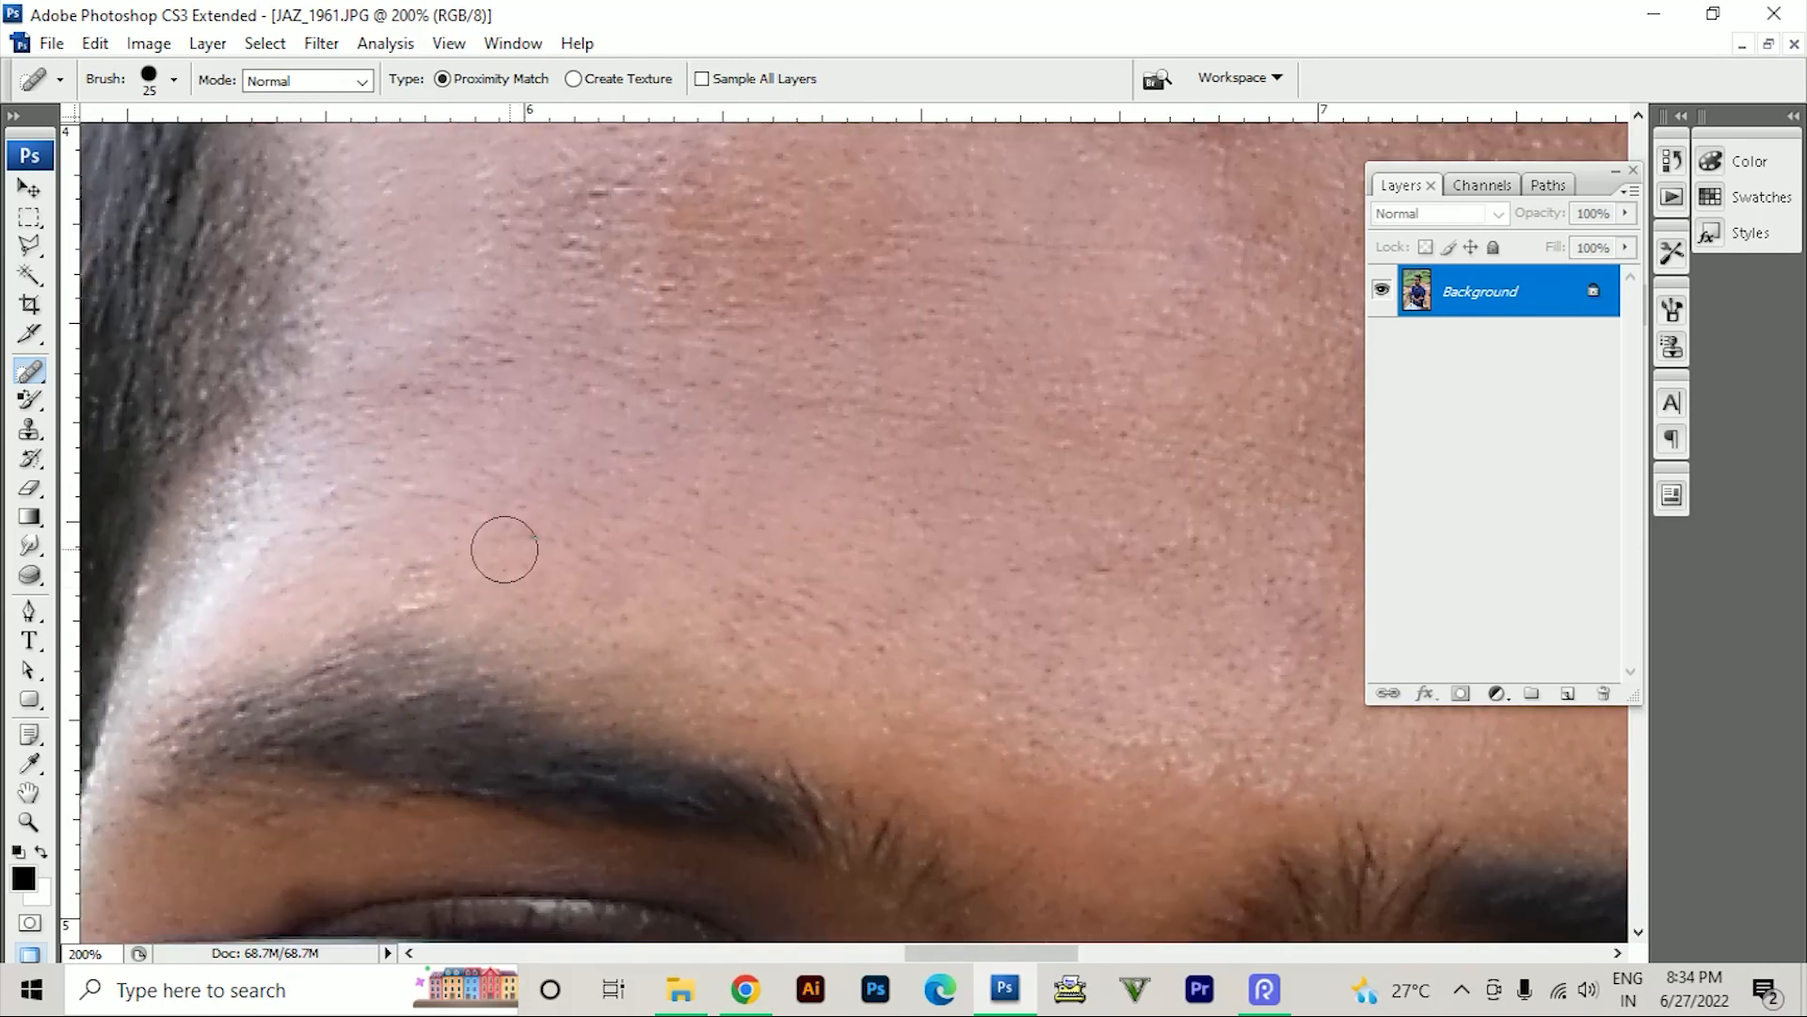
{"action": "left_click", "coordinate": [438, 581]}
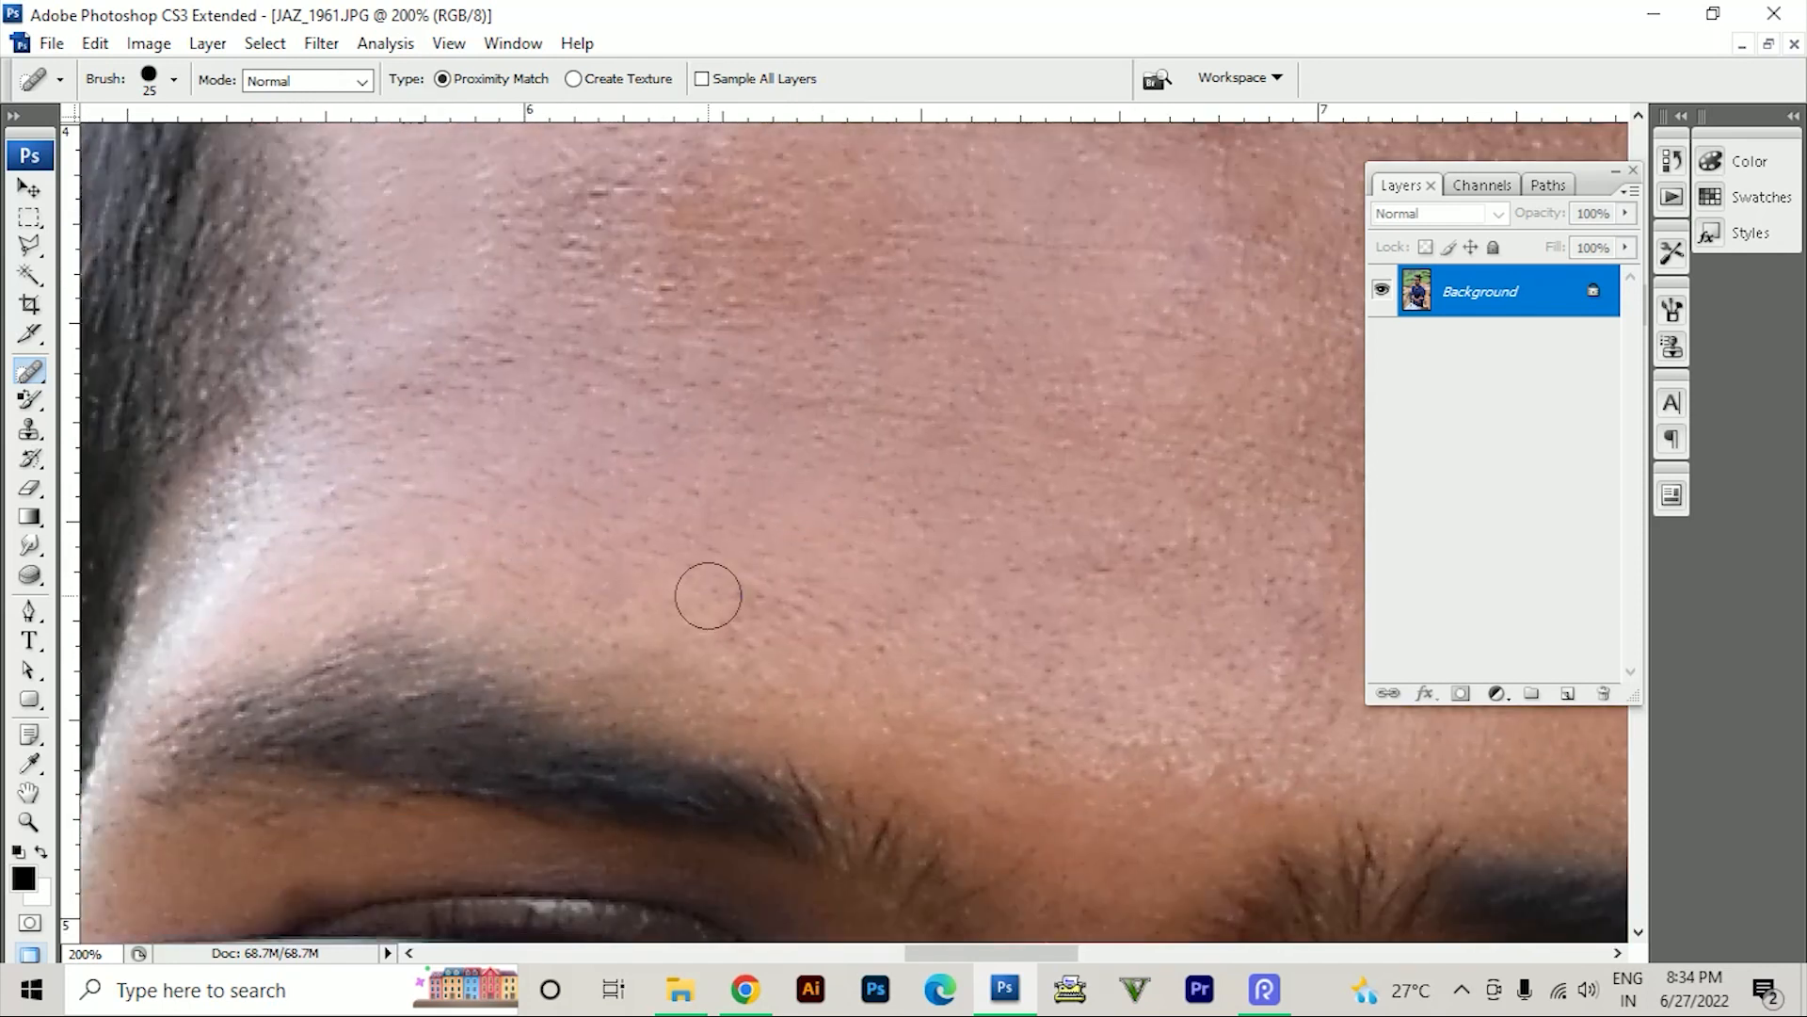
- Switch to the Healing Brush tool and revert the spot healing done on the forehead
{"action": "left_click", "coordinate": [29, 371]}
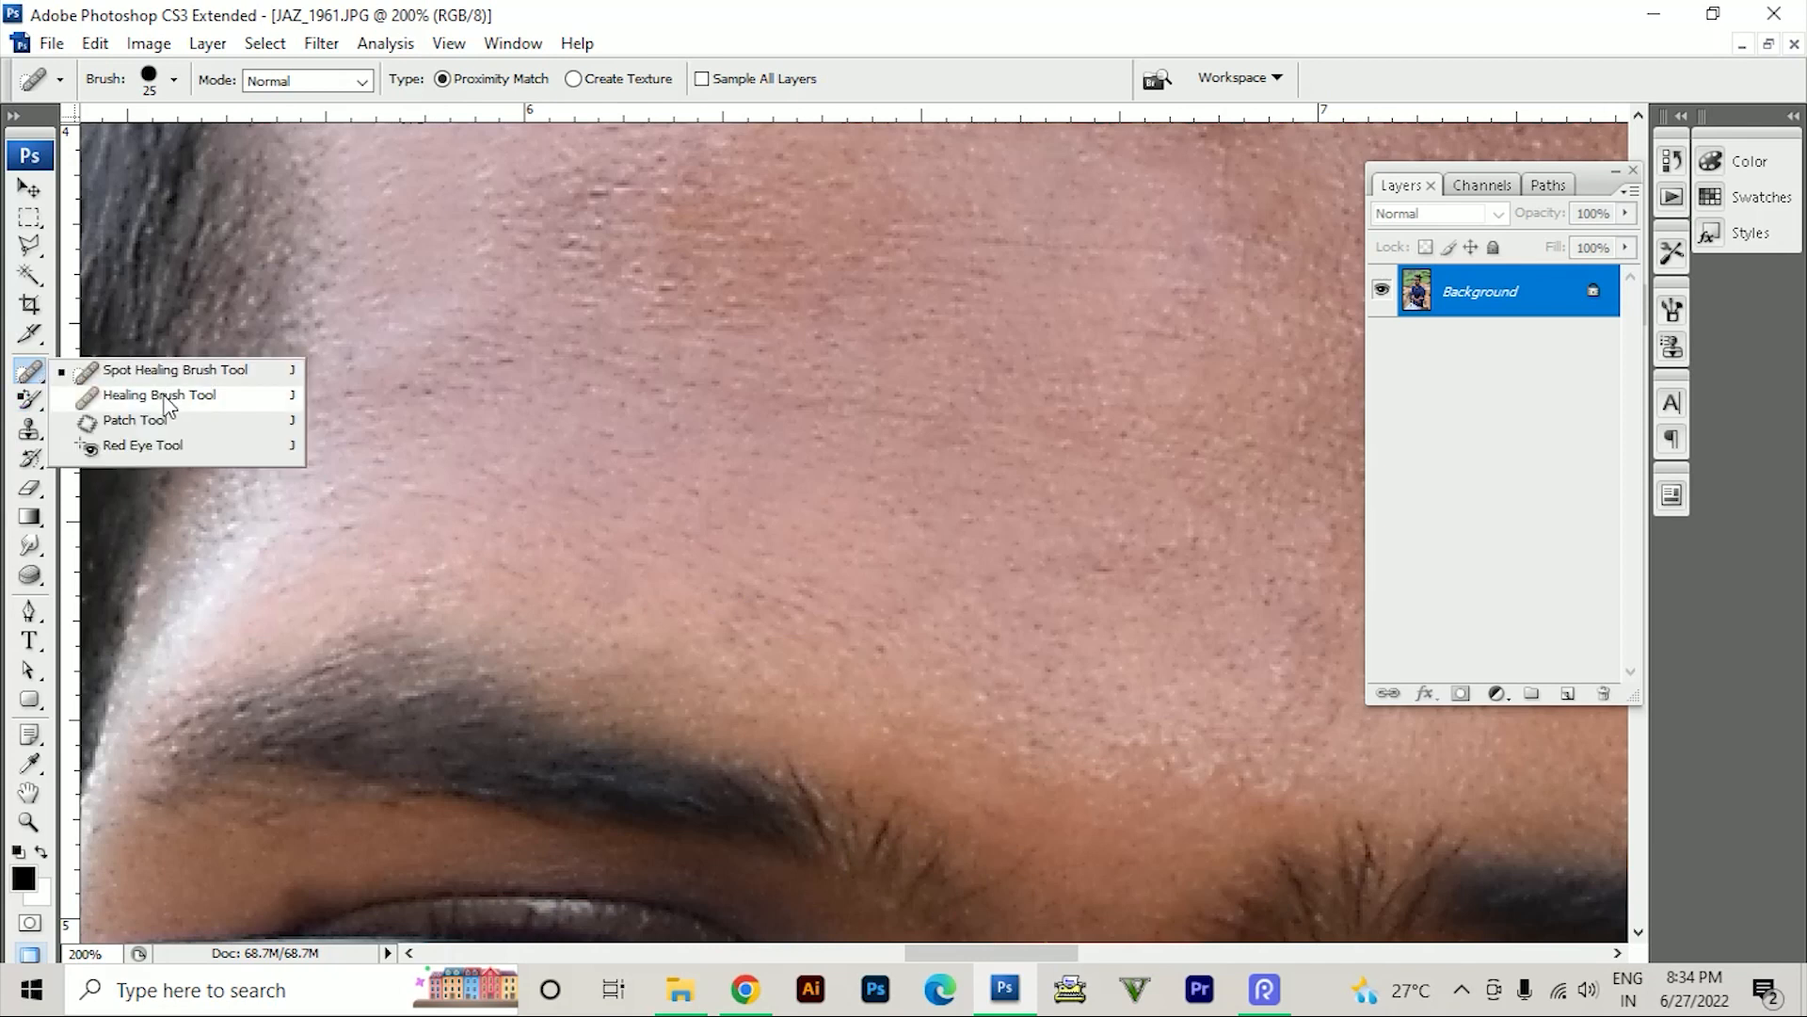
{"action": "left_click", "coordinate": [165, 397]}
{"action": "left_click", "coordinate": [663, 315]}
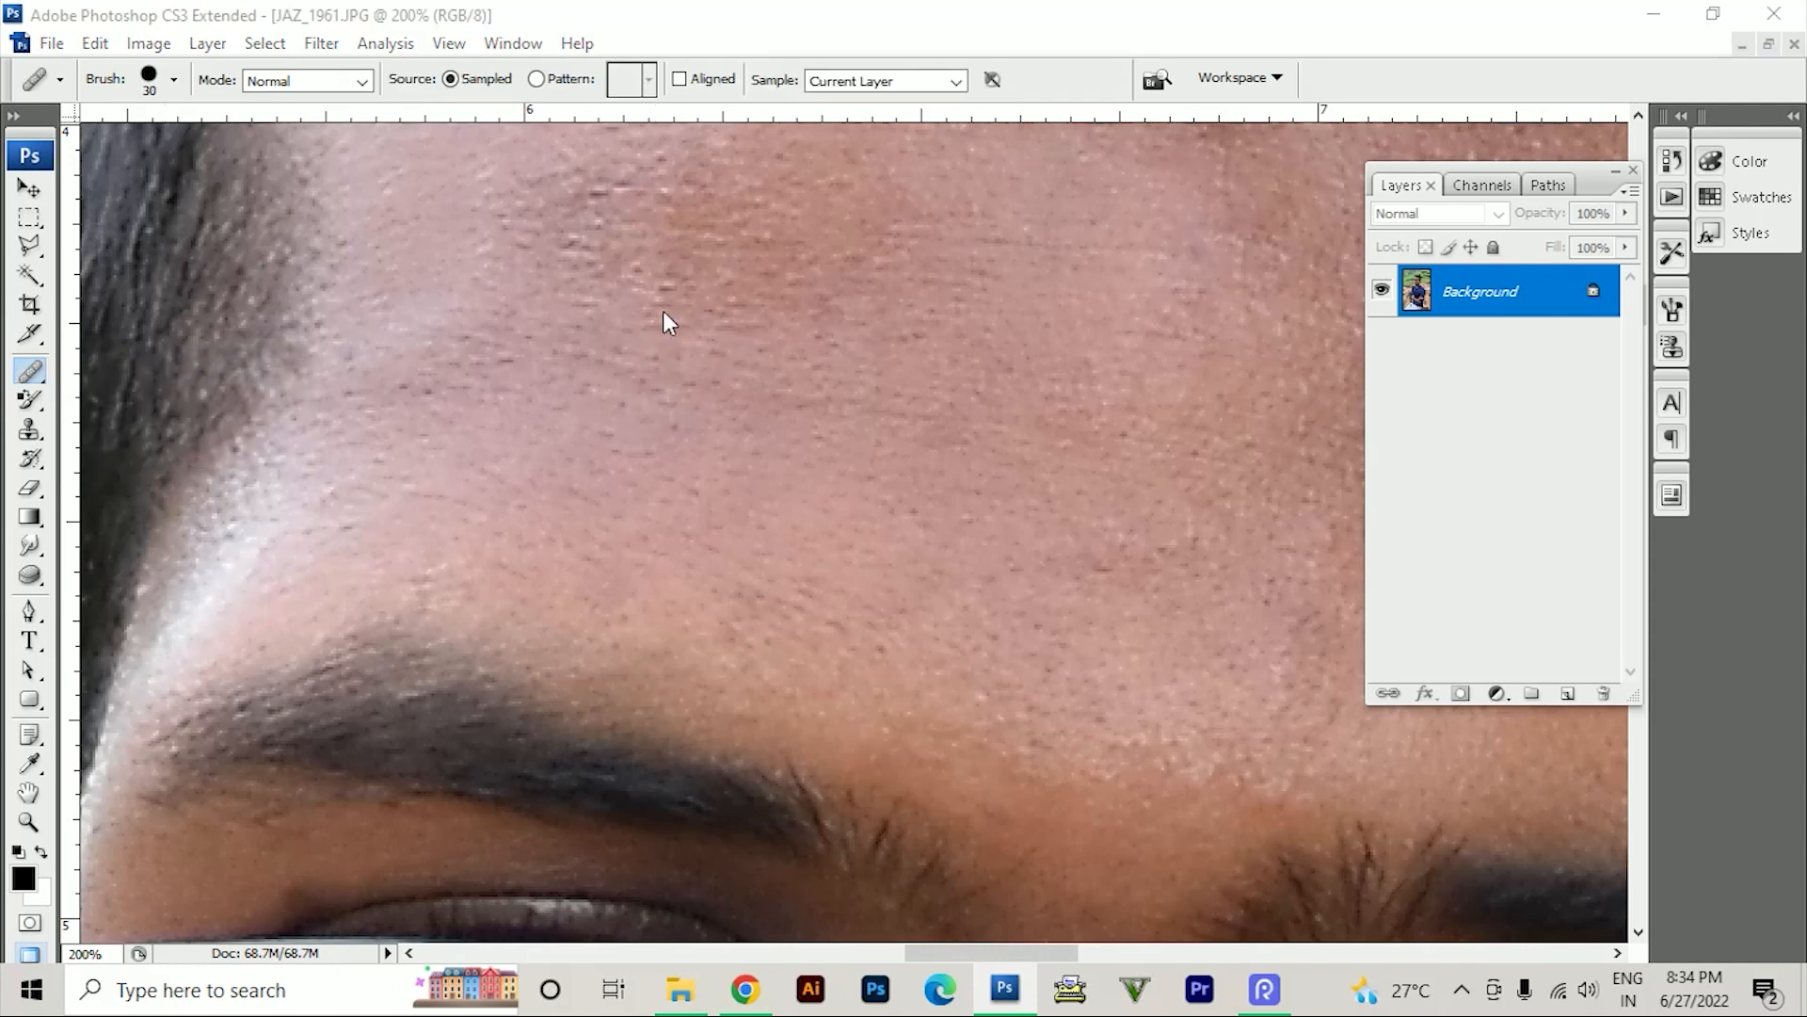
{"action": "left_click", "coordinate": [905, 390]}
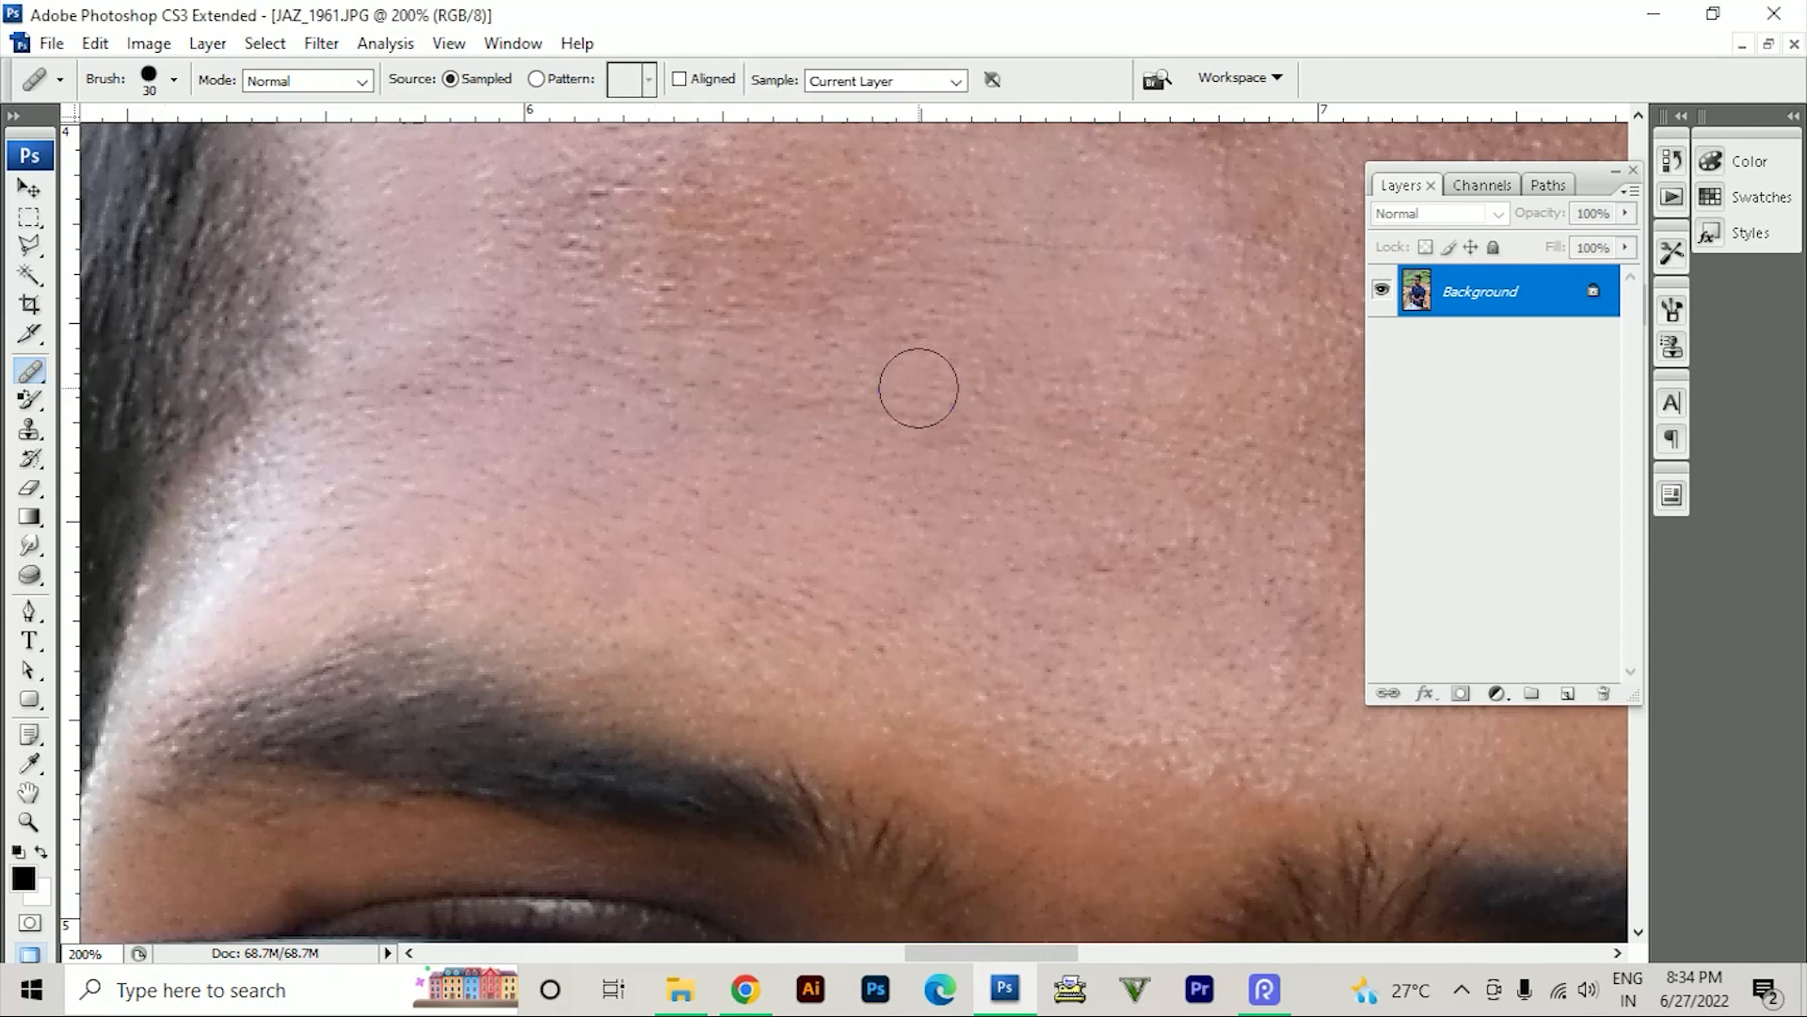
{"action": "left_click", "coordinate": [923, 390], "text": "alt"}
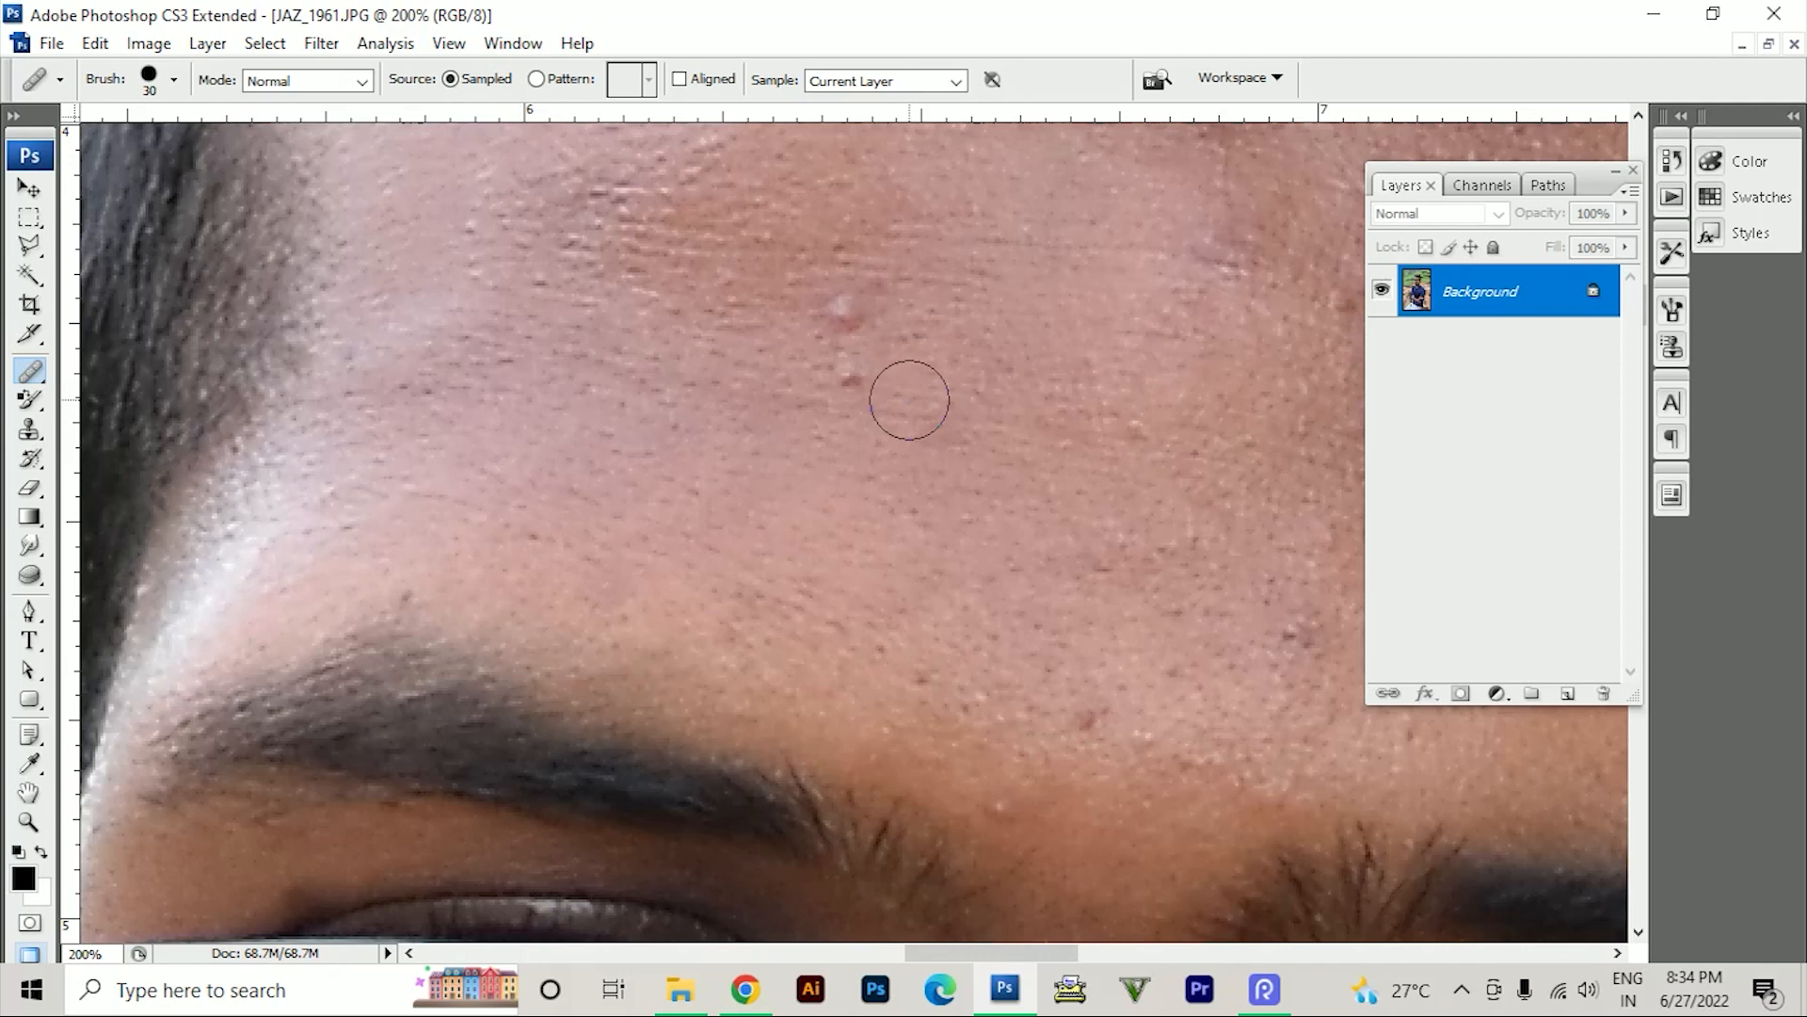
- Sample clean skin beside the two bumps on the left half of the forehead and paint them out with the Healing Brush
{"action": "left_click_drag", "start_coordinate": [908, 399], "coordinate": [609, 533]}
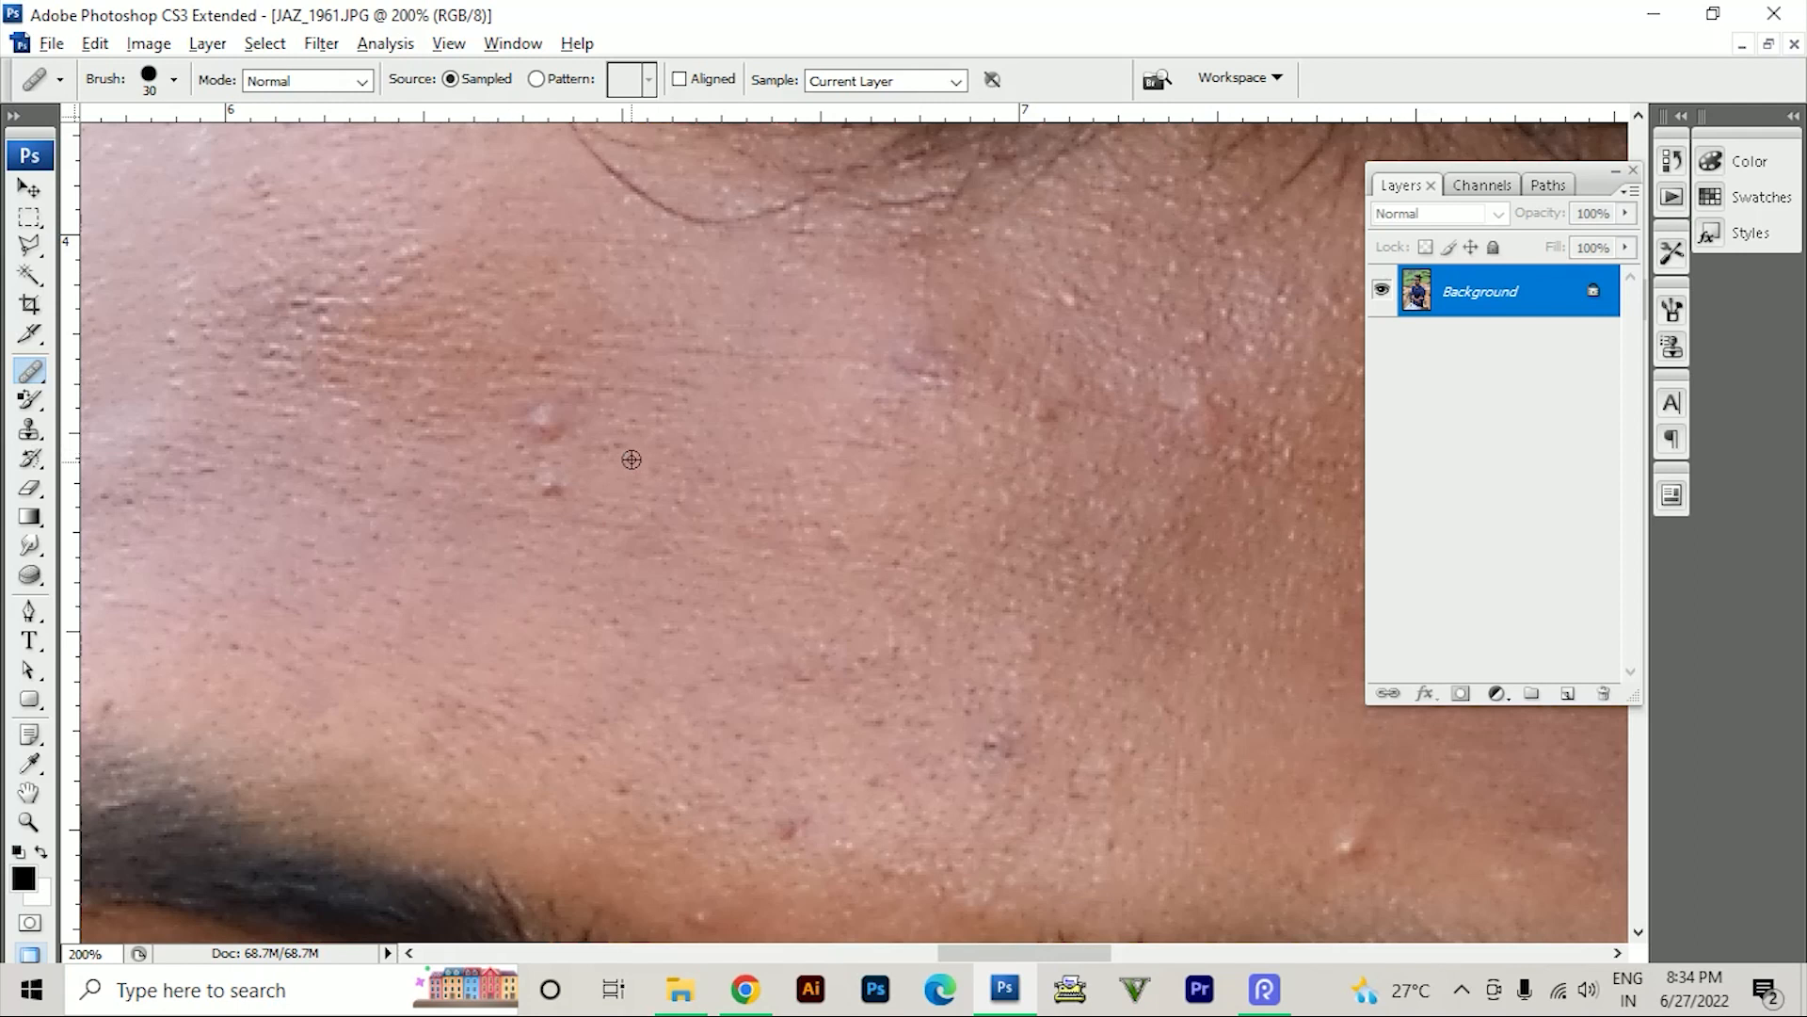
{"action": "left_click", "coordinate": [617, 490], "text": "alt"}
{"action": "left_click", "coordinate": [548, 505]}
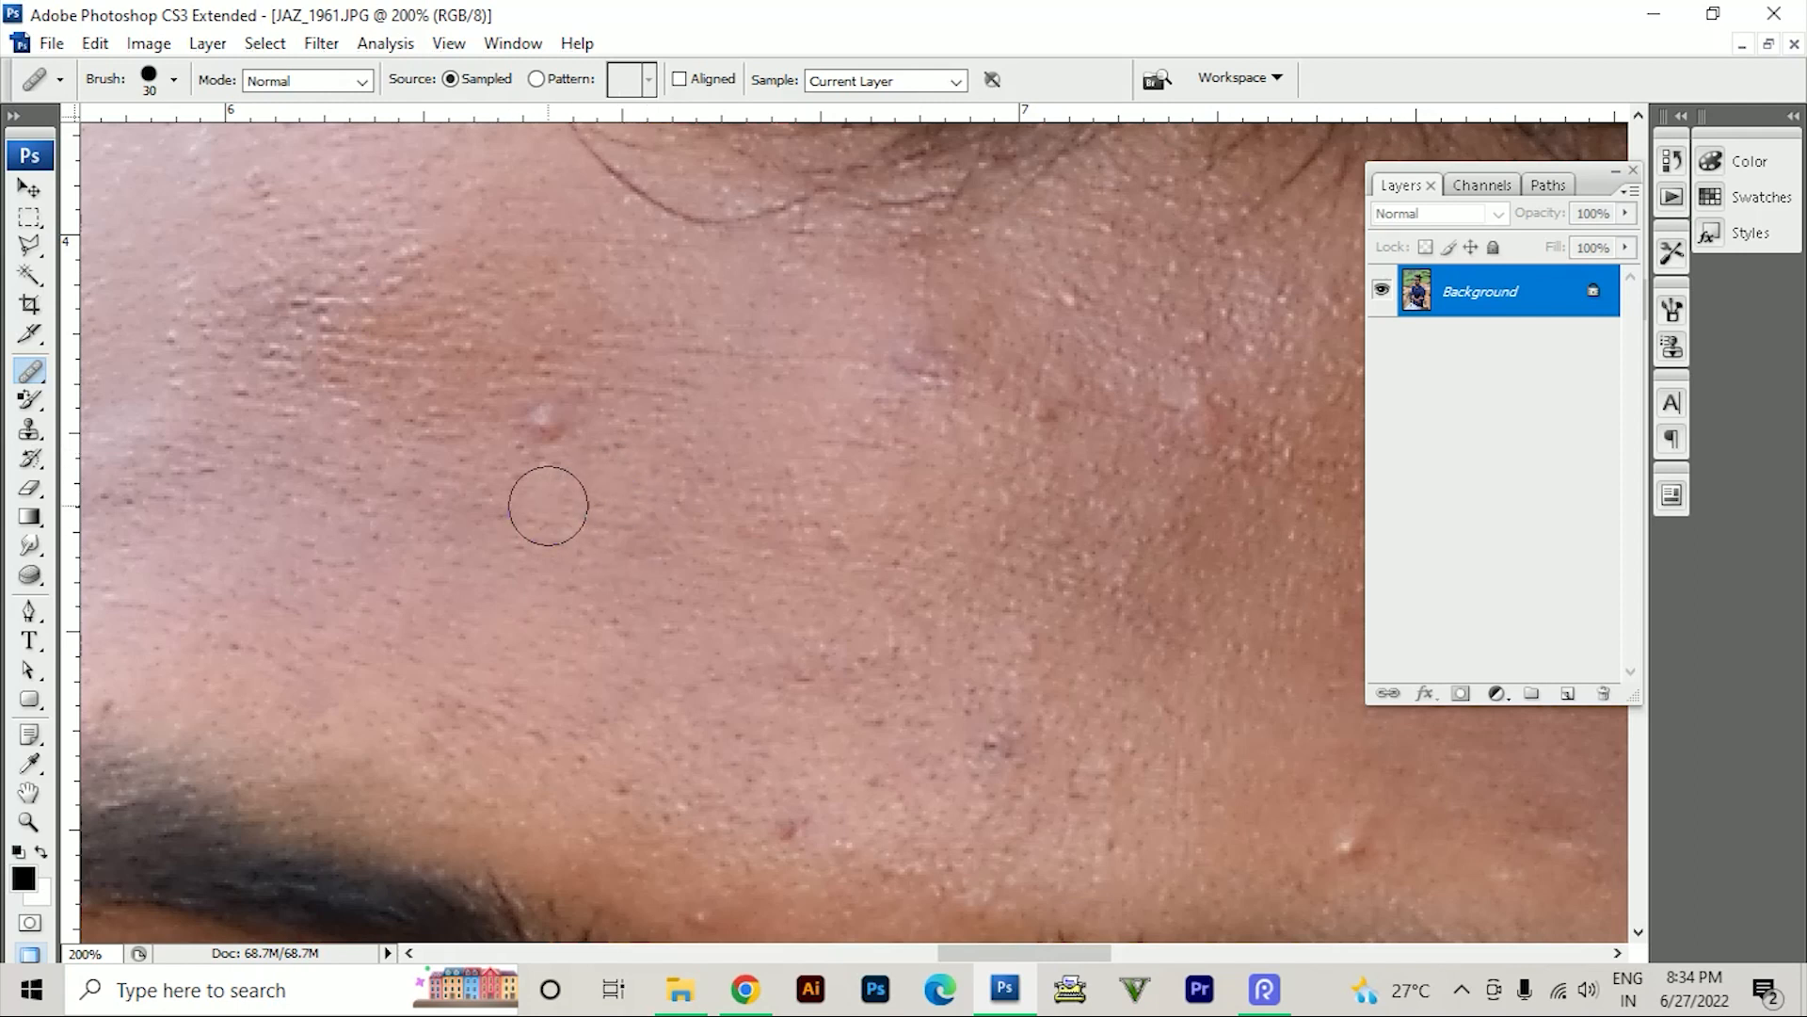
{"action": "left_click", "coordinate": [701, 748]}
{"action": "left_click", "coordinate": [591, 439], "text": "alt"}
{"action": "left_click", "coordinate": [552, 417]}
- Heal the small marks and the dark spot in the upper middle of the forehead, sampling nearby clean skin as the source
{"action": "left_click_drag", "start_coordinate": [762, 536], "coordinate": [621, 567]}
{"action": "left_click", "coordinate": [697, 509], "text": "alt"}
{"action": "left_click", "coordinate": [692, 551]}
{"action": "left_click", "coordinate": [766, 475], "text": "alt"}
{"action": "left_click", "coordinate": [765, 395]}
{"action": "left_click", "coordinate": [509, 367], "text": "alt"}
{"action": "left_click", "coordinate": [790, 388]}
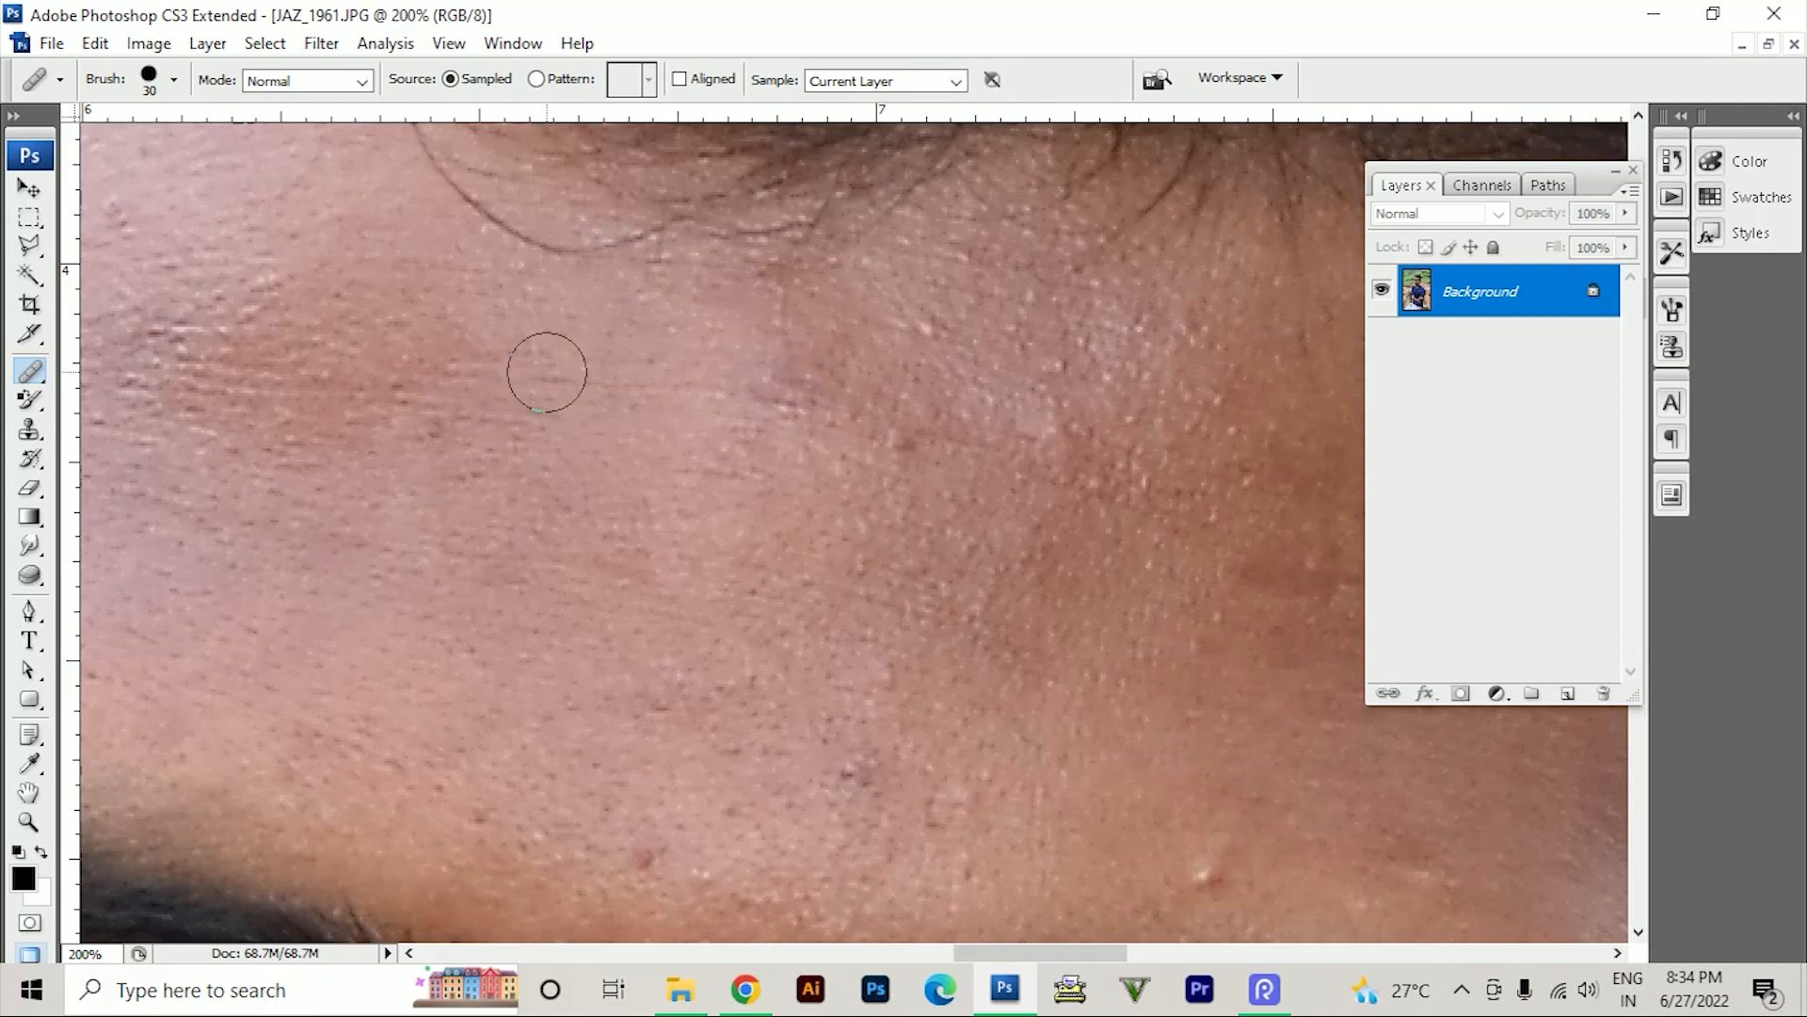
{"action": "left_click", "coordinate": [772, 404]}
{"action": "left_click", "coordinate": [730, 387], "text": "alt"}
{"action": "left_click", "coordinate": [775, 405]}
- Sample clean skin and heal the reddish spots just right of the forehead's centre with the Healing Brush
{"action": "left_click_drag", "start_coordinate": [834, 576], "coordinate": [726, 559]}
{"action": "left_click", "coordinate": [805, 479], "text": "alt"}
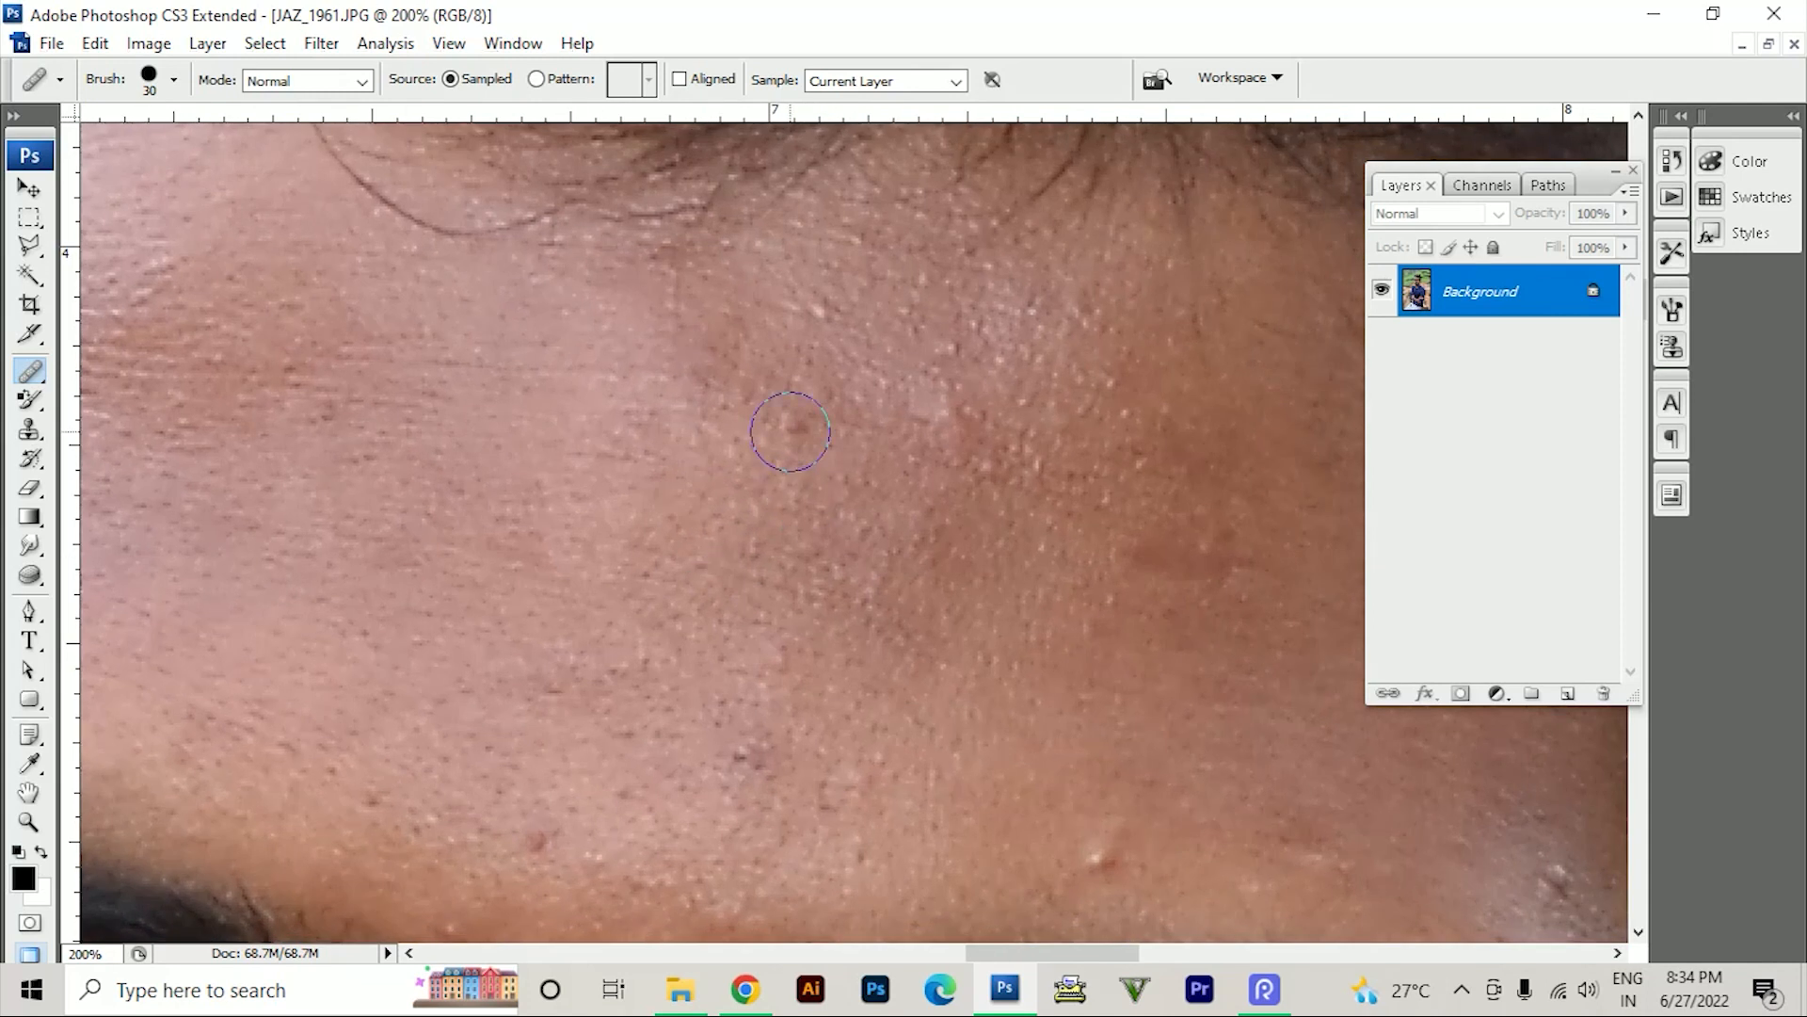
{"action": "left_click", "coordinate": [795, 427]}
{"action": "left_click_drag", "start_coordinate": [905, 485], "coordinate": [768, 455]}
{"action": "left_click", "coordinate": [859, 433]}
{"action": "left_click_drag", "start_coordinate": [885, 505], "coordinate": [795, 504]}
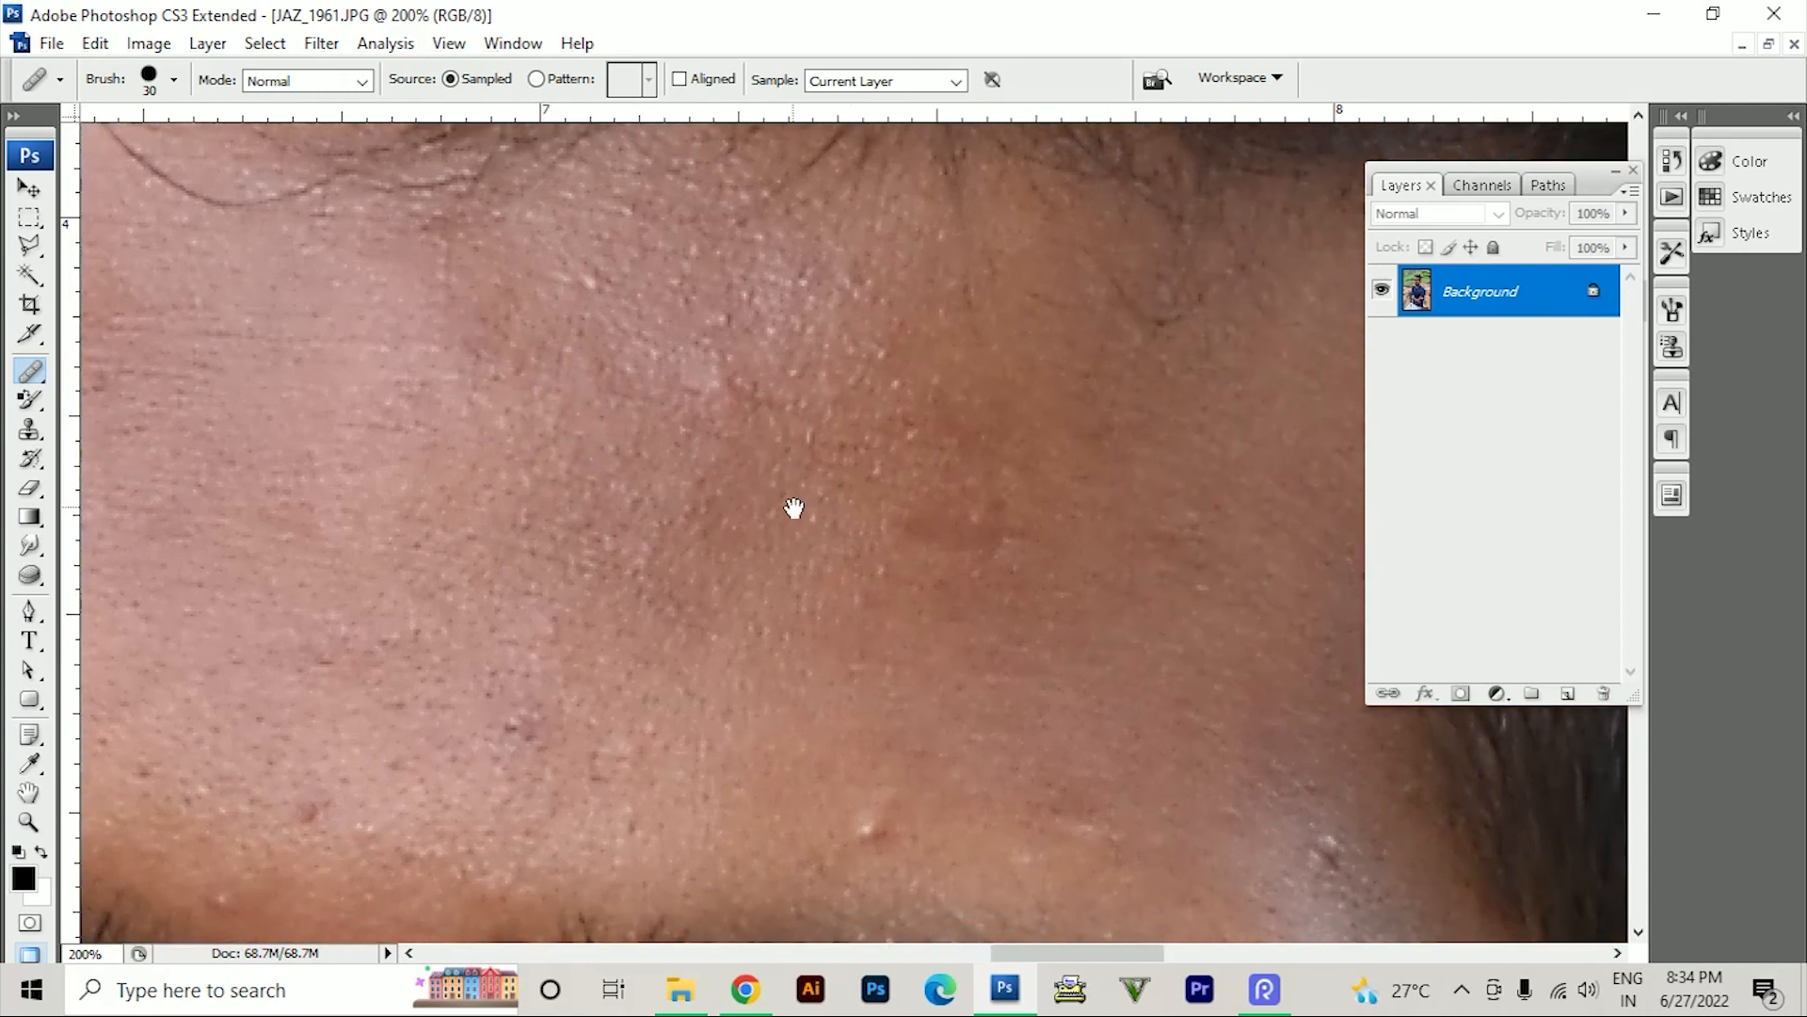
- Heal the blemishes above the right eyebrow and the dark spot at the right temple with the Healing Brush
{"action": "left_click_drag", "start_coordinate": [985, 522], "coordinate": [800, 447]}
{"action": "left_click", "coordinate": [799, 447]}
{"action": "left_click_drag", "start_coordinate": [758, 585], "coordinate": [773, 443]}
{"action": "left_click", "coordinate": [689, 615]}
{"action": "mouse_move", "coordinate": [911, 630]}
{"action": "left_mouse_down"}
{"action": "mouse_move", "coordinate": [742, 536]}
{"action": "mouse_move", "coordinate": [679, 562]}
{"action": "left_mouse_up"}
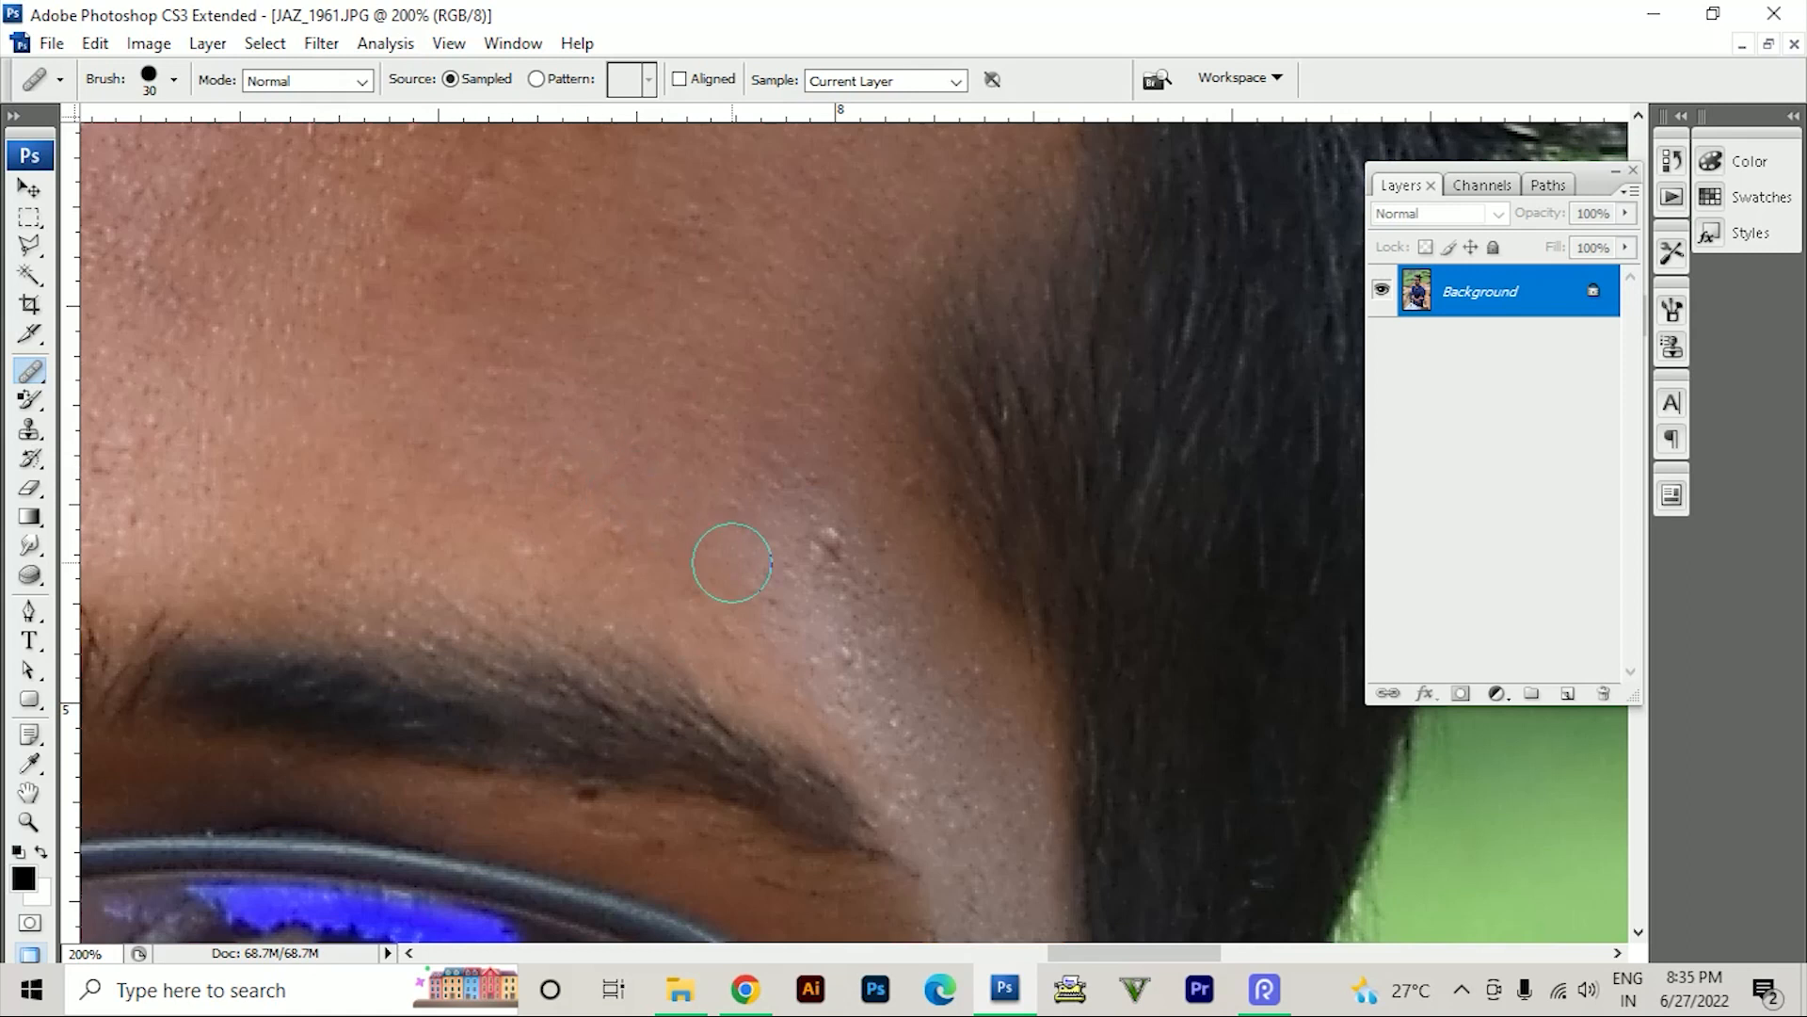
{"action": "scroll", "coordinate": [734, 556], "scroll_direction": "right", "scroll_amount": 1}
{"action": "left_click", "coordinate": [765, 548]}
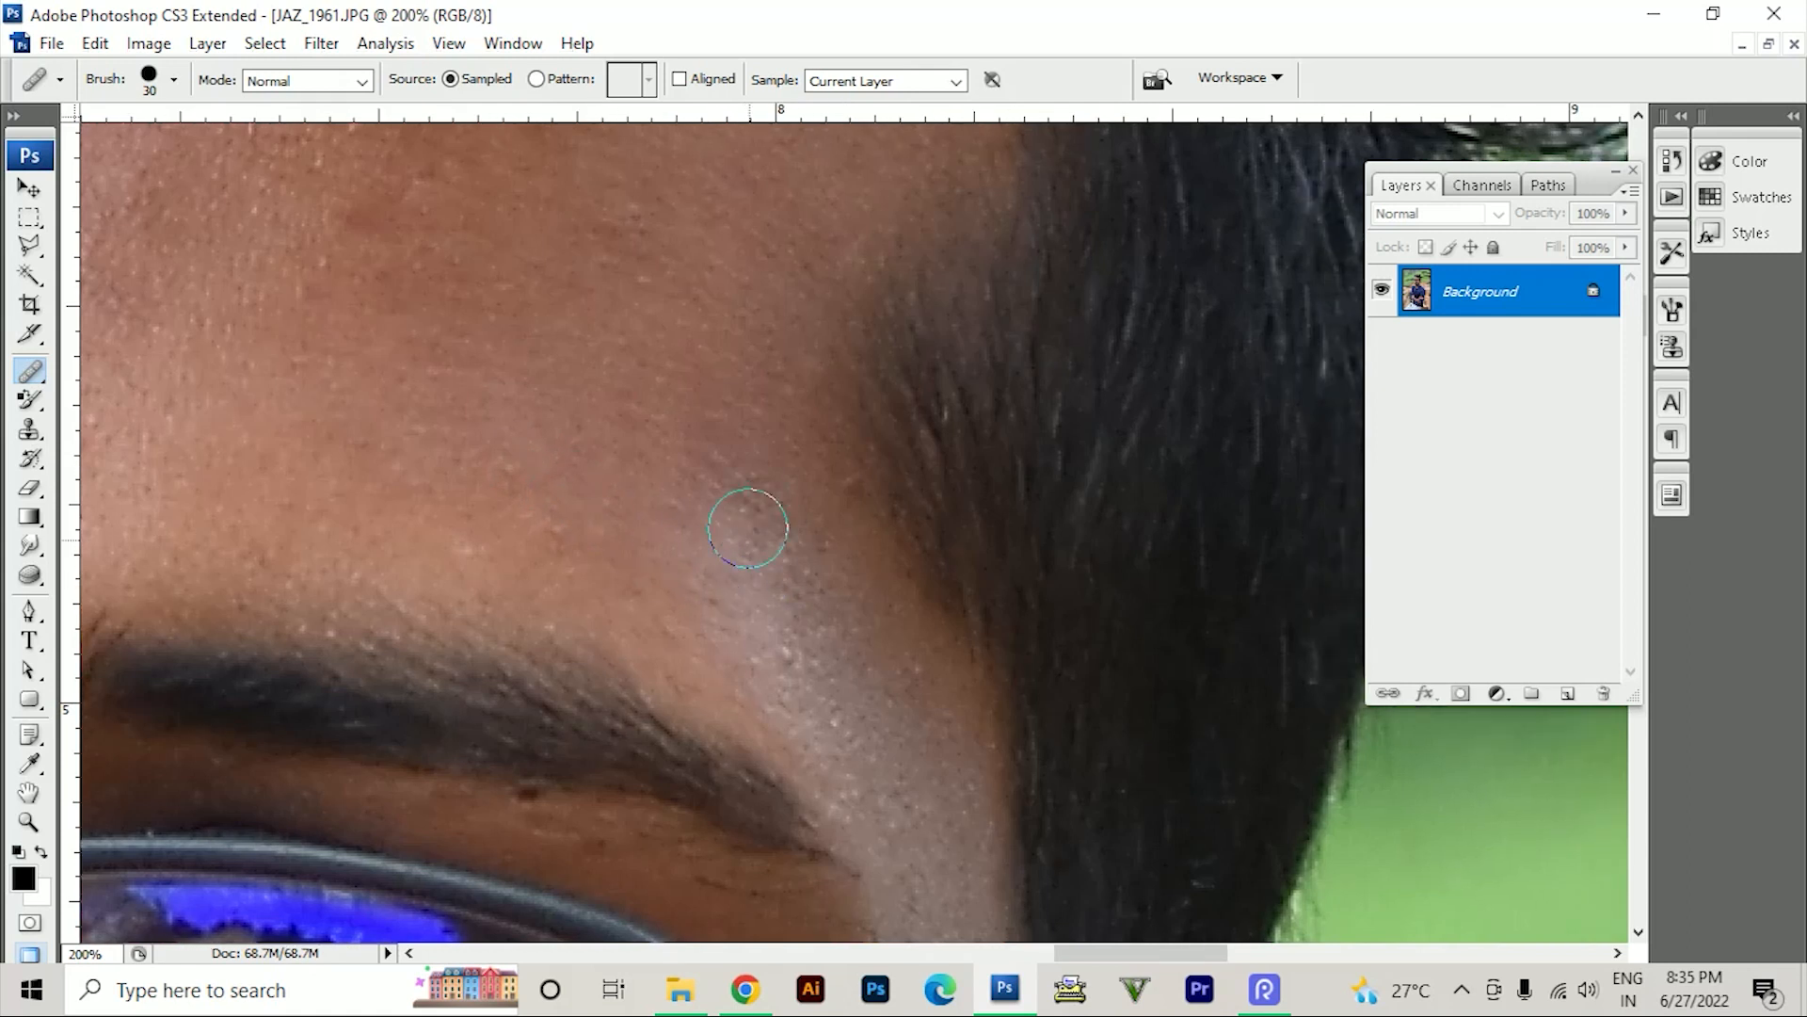
{"action": "scroll", "coordinate": [731, 485], "scroll_direction": "left", "scroll_amount": 4}
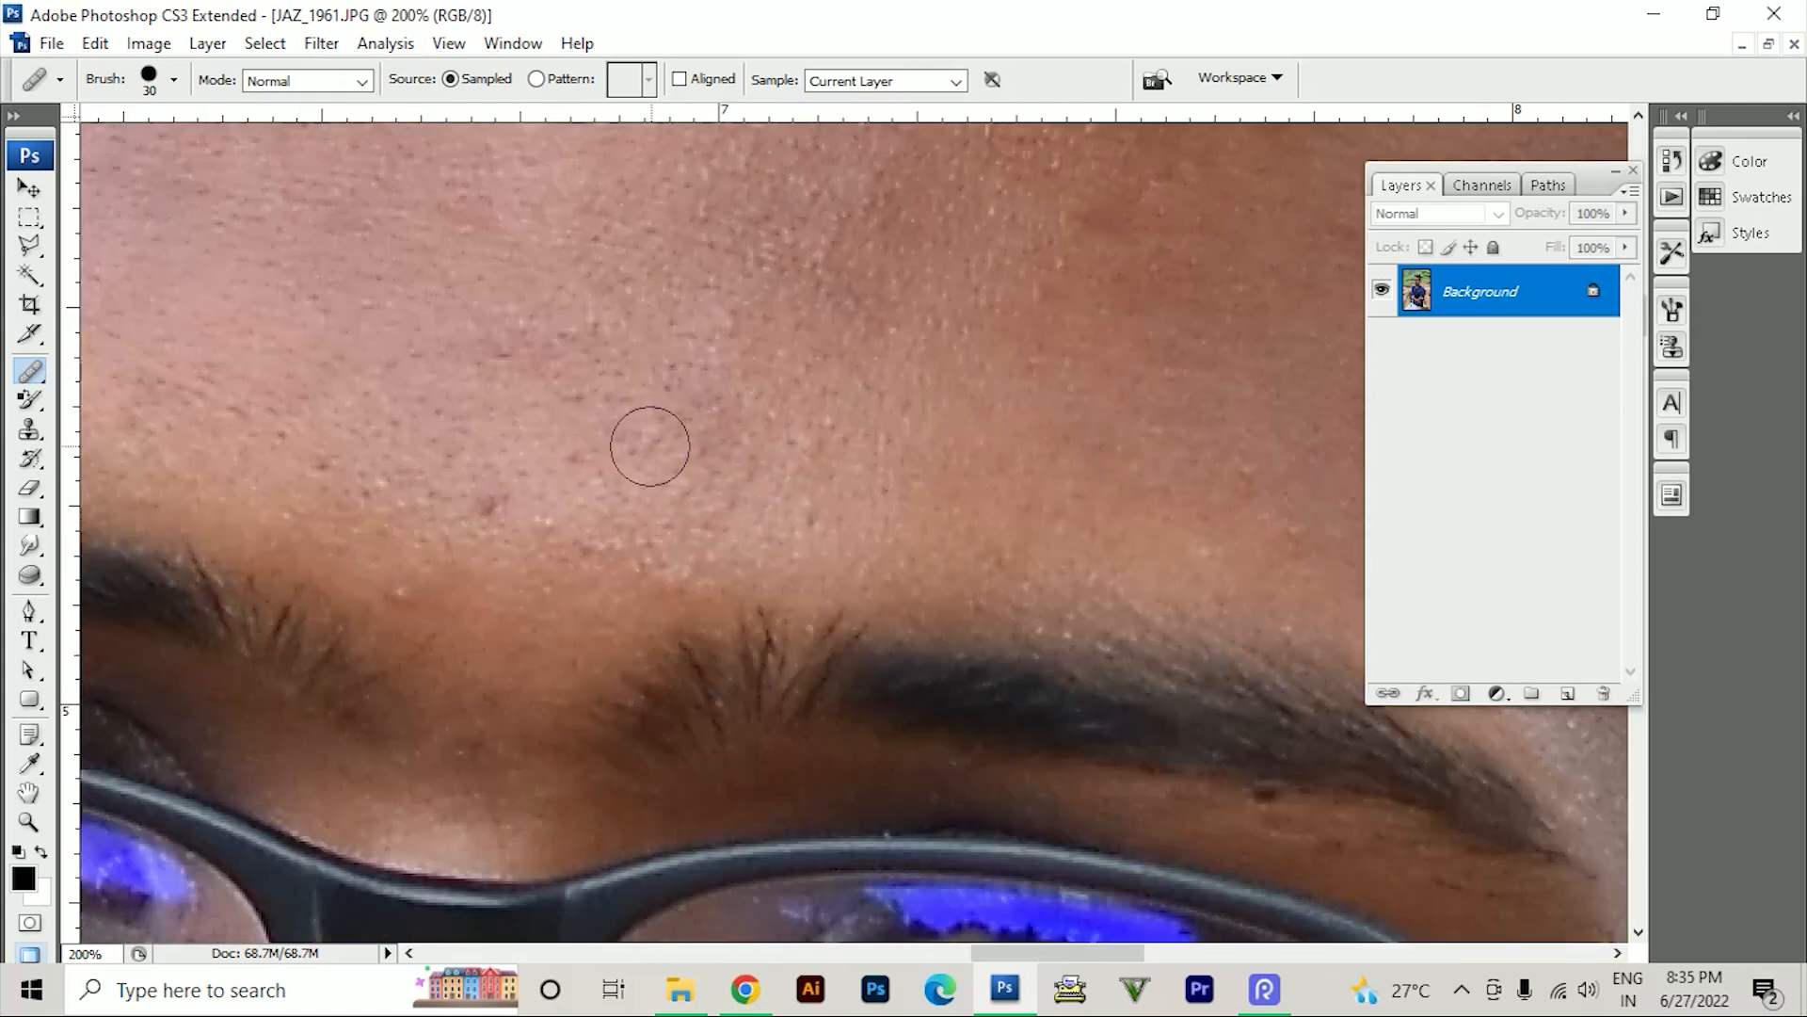
- Using the Patch tool in Source mode, outline the smaller lower bump on the left forehead, patch it with clean skin, and deselect
{"action": "left_click", "coordinate": [30, 377]}
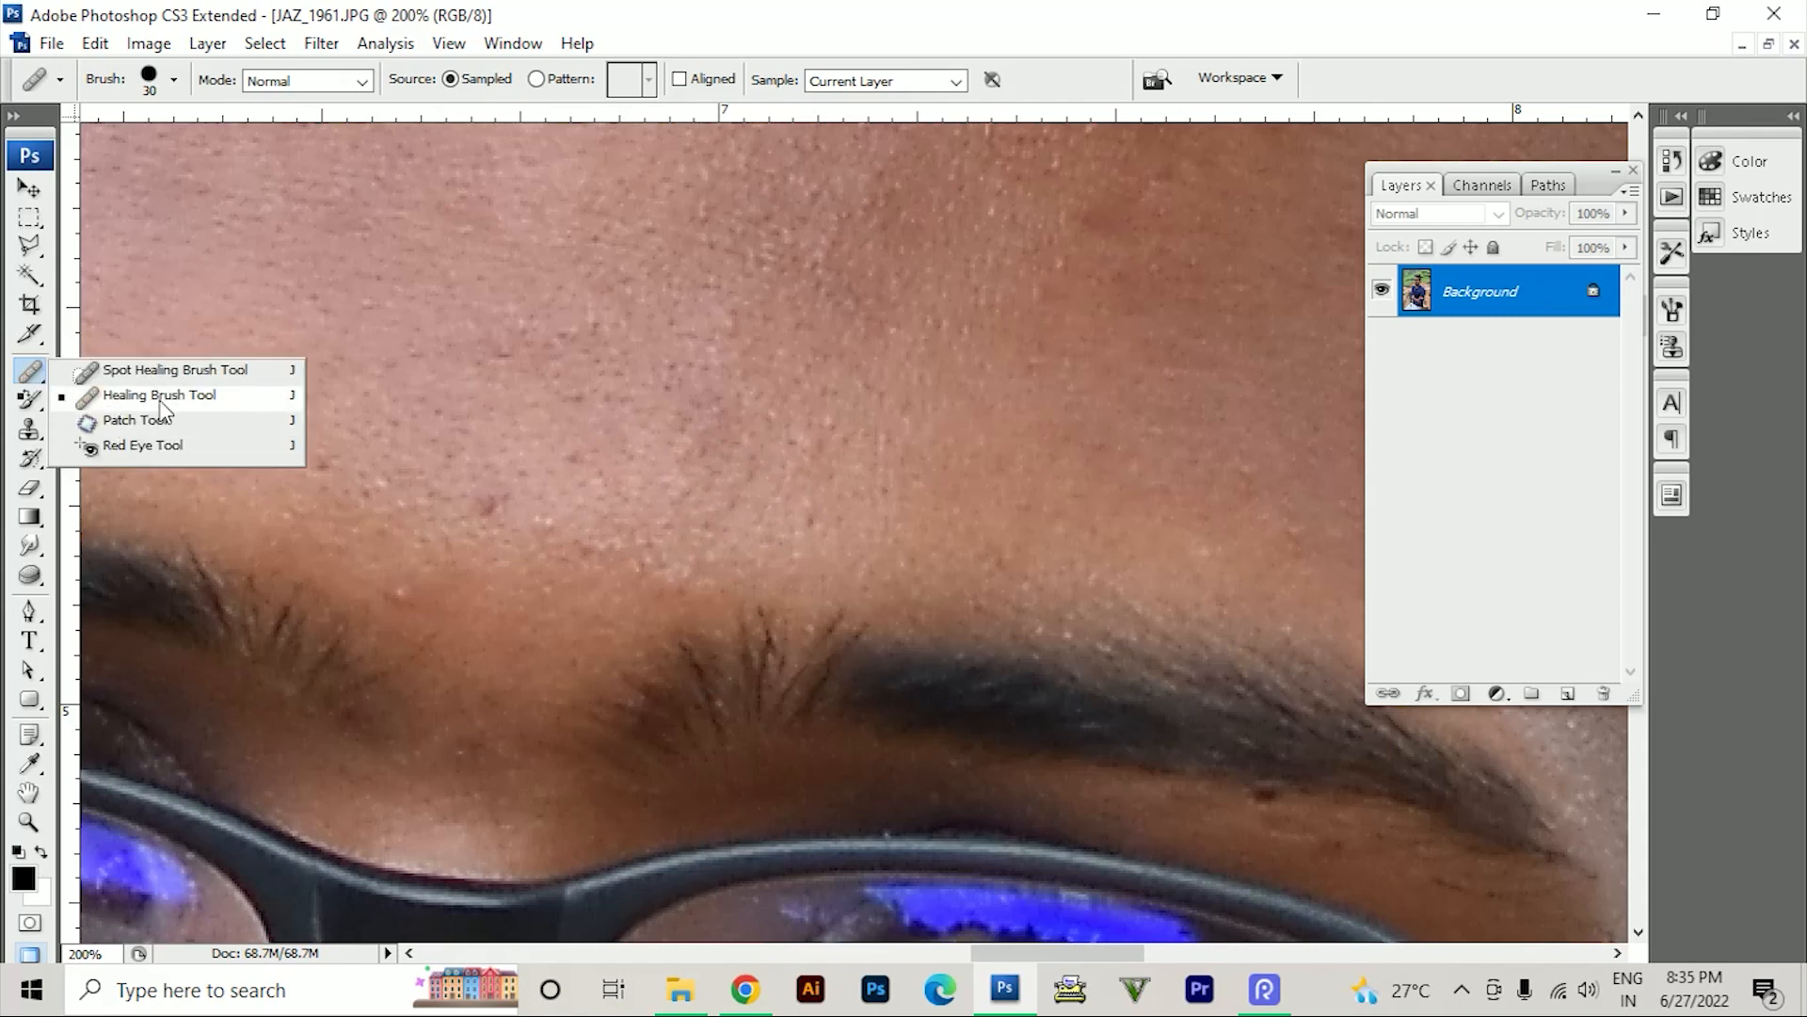
{"action": "left_click", "coordinate": [113, 429]}
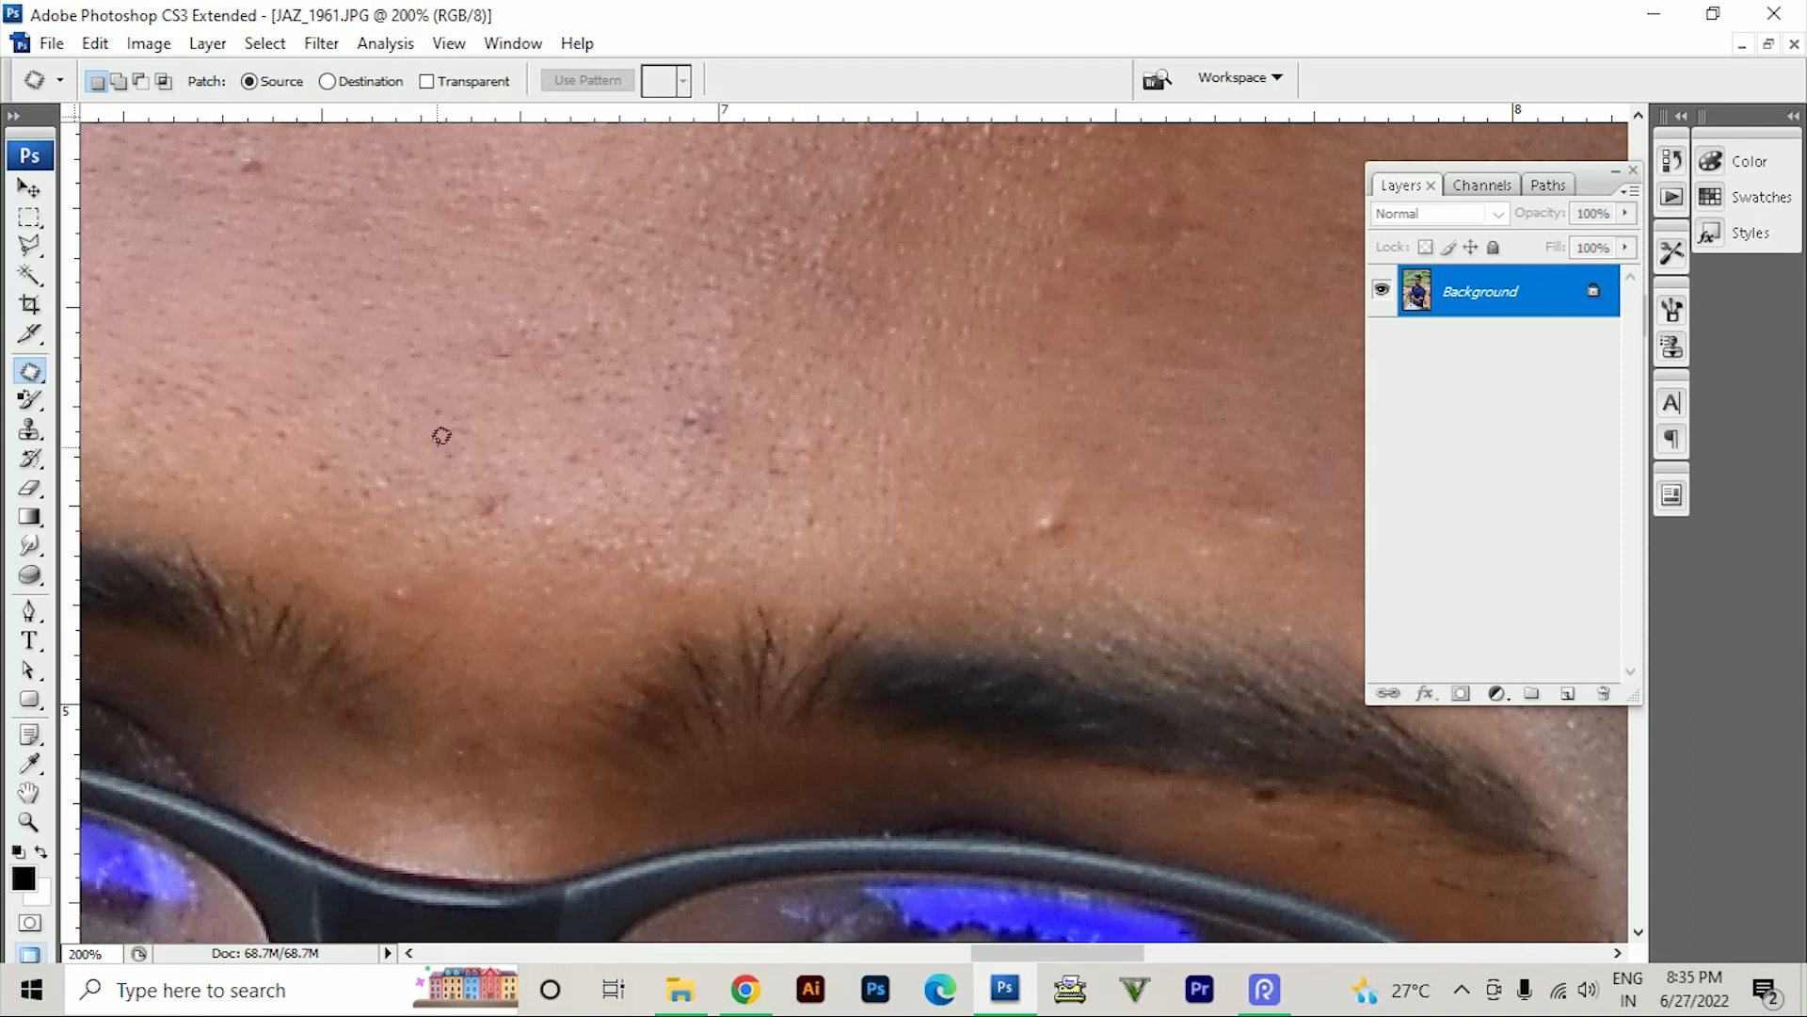
{"action": "scroll", "coordinate": [343, 388], "scroll_direction": "up", "scroll_amount": 3}
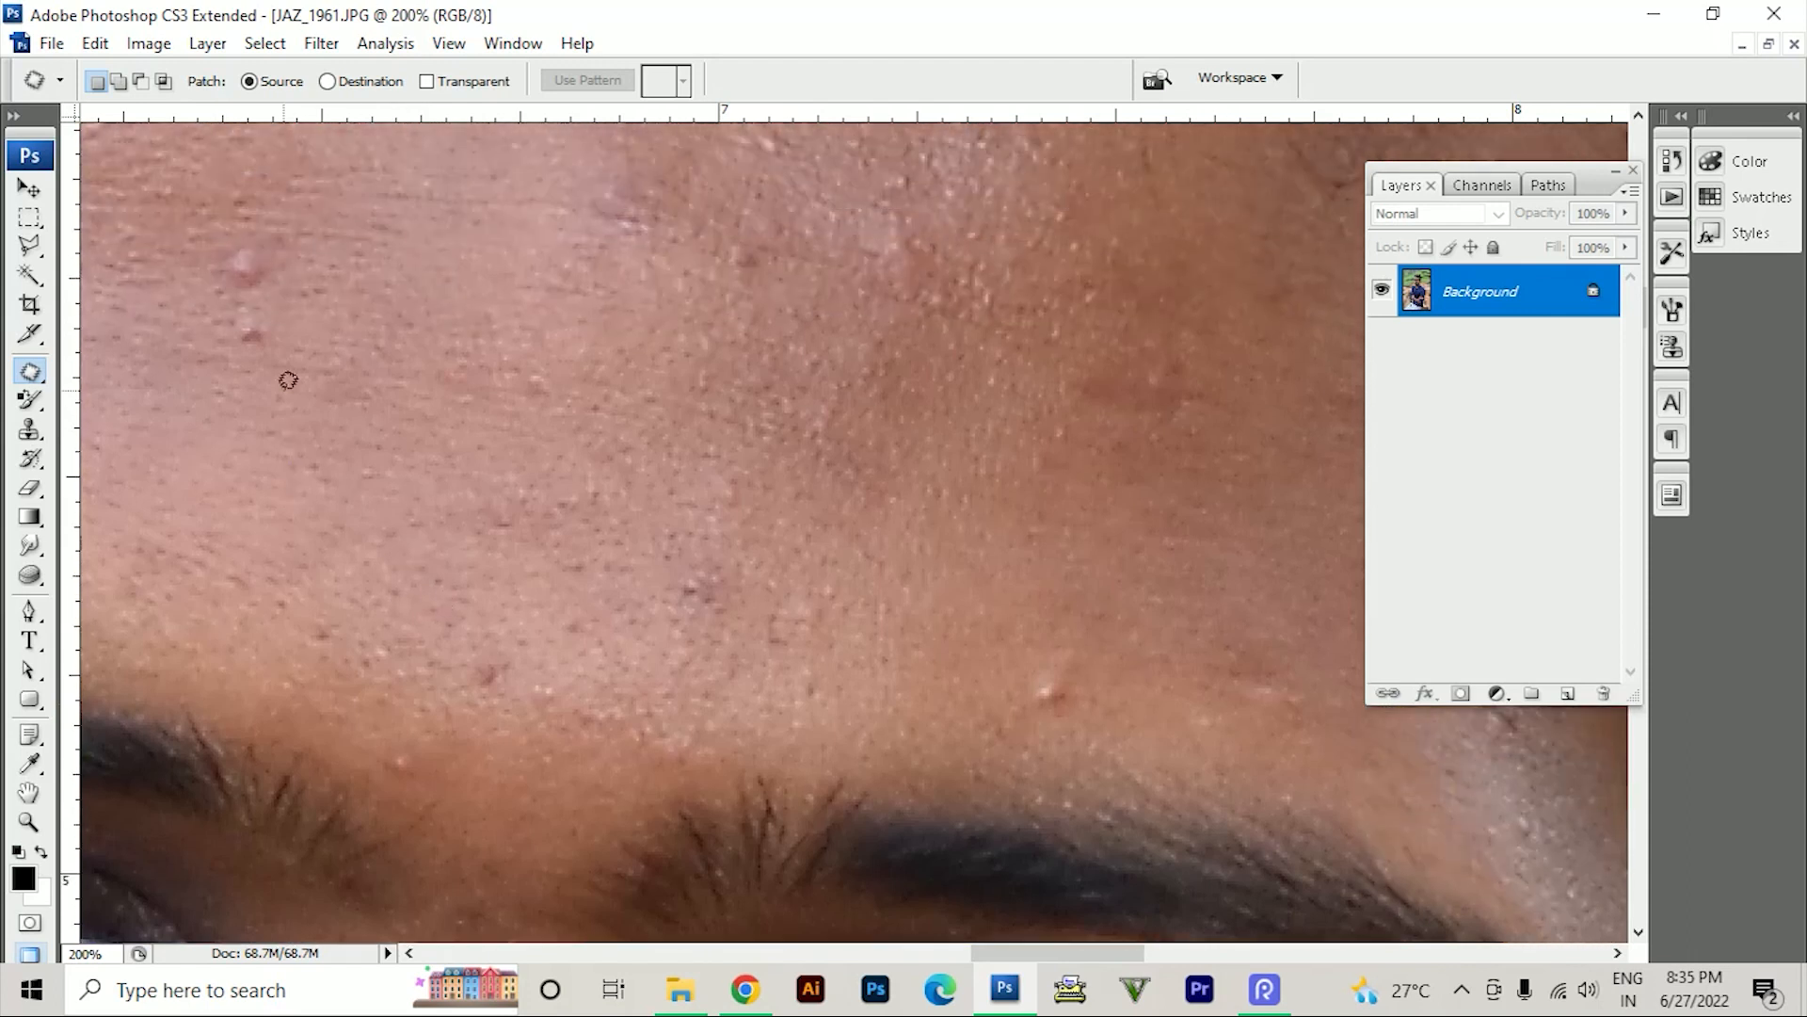
{"action": "mouse_move", "coordinate": [336, 487]}
{"action": "left_mouse_down"}
{"action": "mouse_move", "coordinate": [224, 420]}
{"action": "mouse_move", "coordinate": [332, 491]}
{"action": "left_mouse_up"}
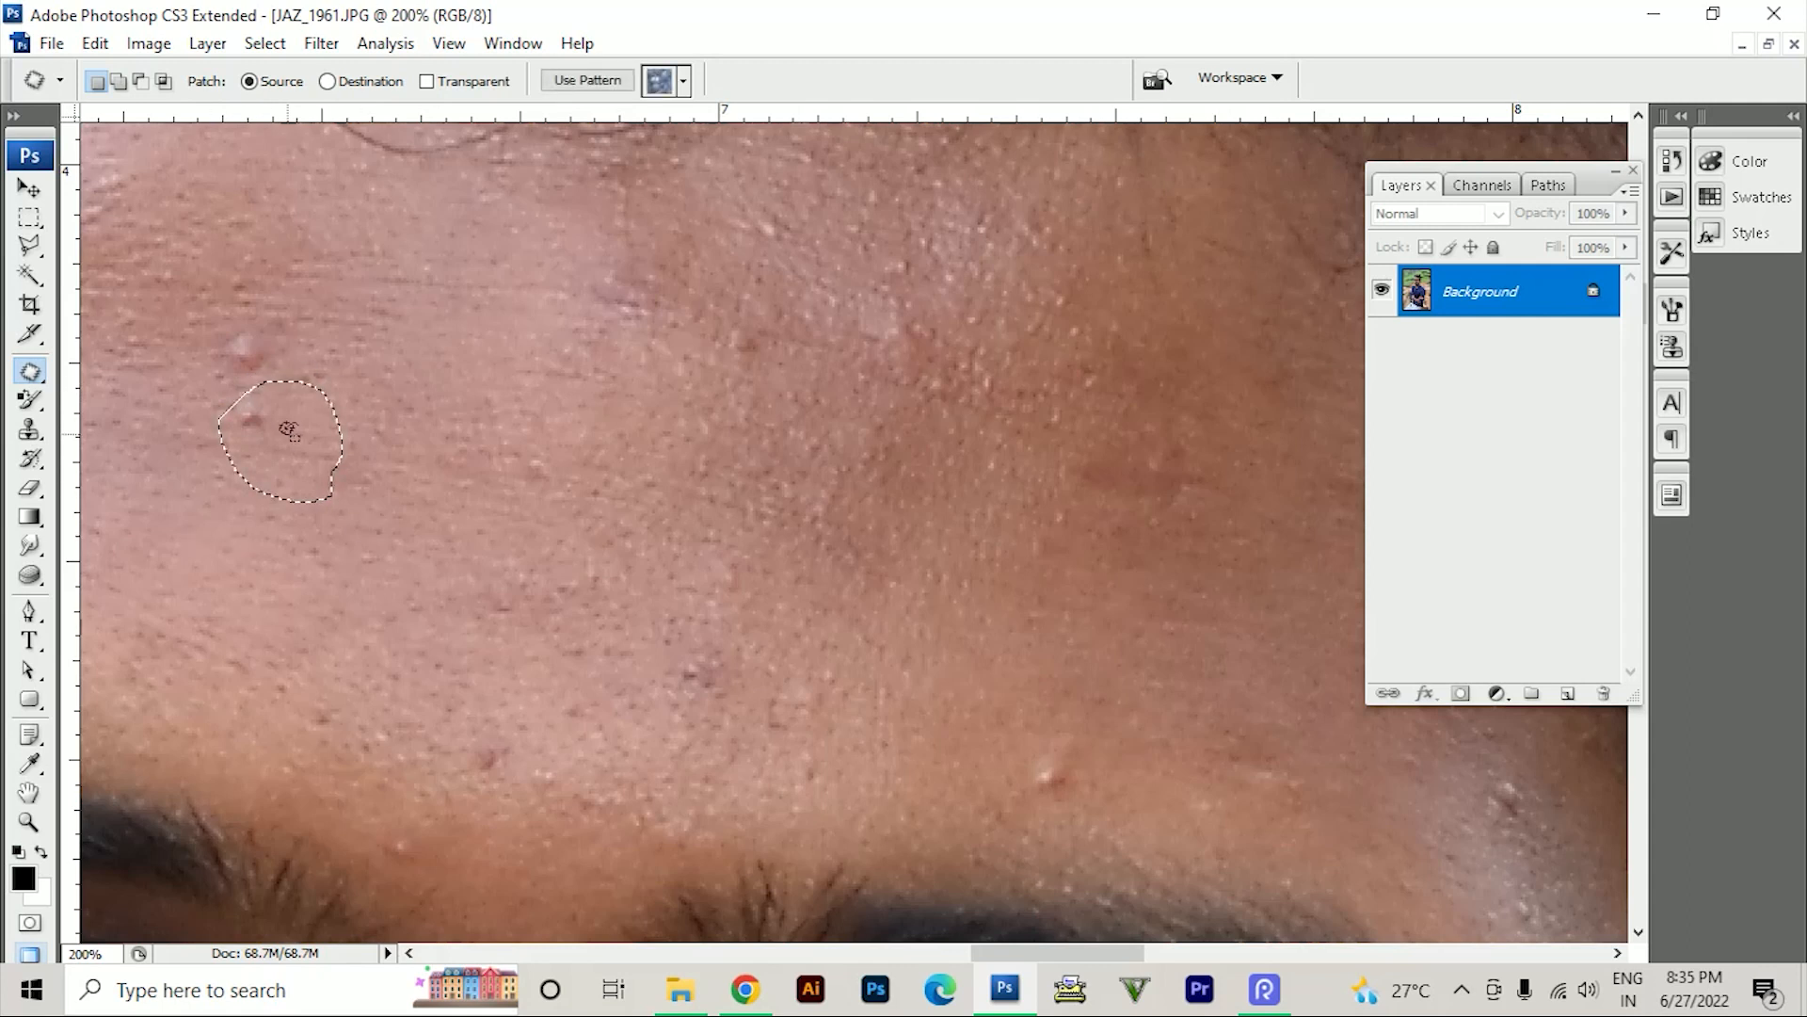
{"action": "left_click_drag", "start_coordinate": [287, 415], "coordinate": [499, 372]}
{"action": "left_click_drag", "start_coordinate": [311, 439], "coordinate": [364, 427]}
{"action": "key", "text": "ctrl+d"}
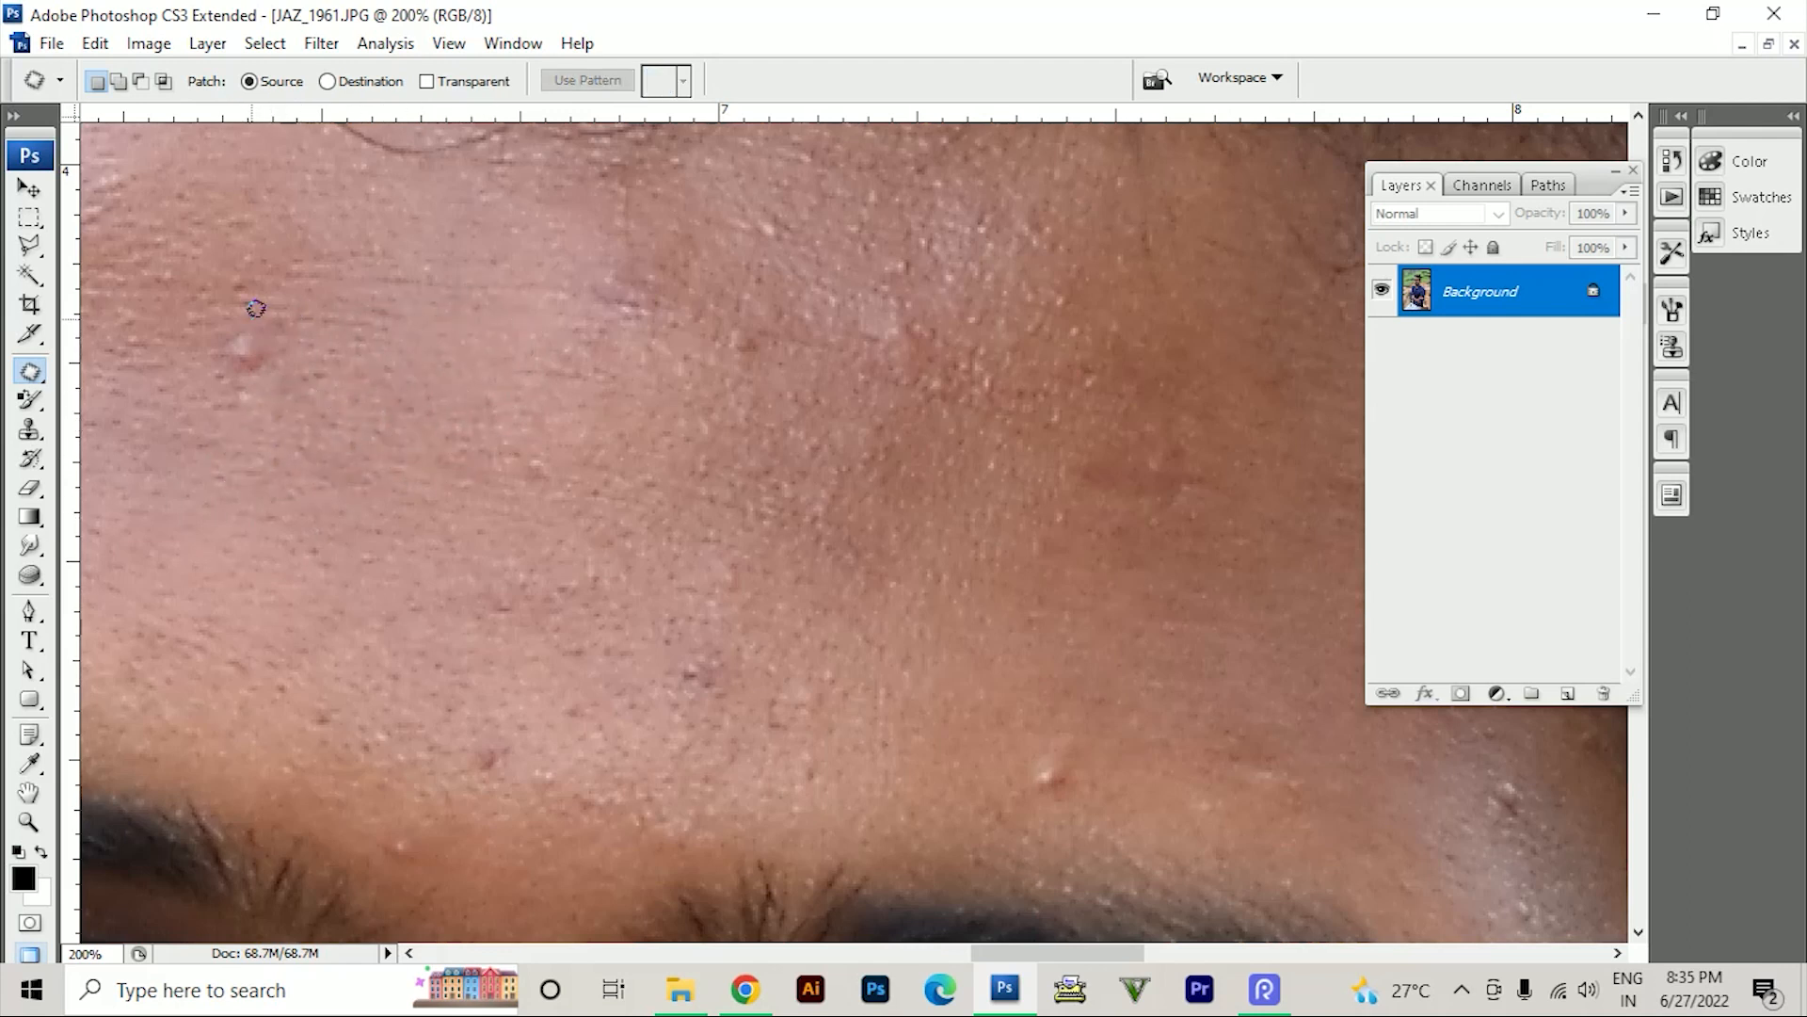
- Outline the larger bump on the left forehead, patch it with the clean skin to its right, and deselect
{"action": "left_click_drag", "start_coordinate": [253, 404], "coordinate": [240, 318]}
{"action": "mouse_move", "coordinate": [262, 380]}
{"action": "left_mouse_down"}
{"action": "mouse_move", "coordinate": [381, 344]}
{"action": "mouse_move", "coordinate": [453, 375]}
{"action": "mouse_move", "coordinate": [432, 307]}
{"action": "mouse_move", "coordinate": [464, 315]}
{"action": "mouse_move", "coordinate": [448, 307]}
{"action": "mouse_move", "coordinate": [399, 352]}
{"action": "mouse_move", "coordinate": [432, 330]}
{"action": "mouse_move", "coordinate": [484, 359]}
{"action": "mouse_move", "coordinate": [425, 330]}
{"action": "mouse_move", "coordinate": [359, 363]}
{"action": "mouse_move", "coordinate": [443, 351]}
{"action": "mouse_move", "coordinate": [406, 370]}
{"action": "left_mouse_up"}
{"action": "left_click", "coordinate": [415, 379]}
- Patch the small red mark above the inner end of the left eyebrow with clean skin and deselect
{"action": "left_click_drag", "start_coordinate": [517, 483], "coordinate": [528, 503]}
{"action": "left_click", "coordinate": [432, 419]}
{"action": "scroll", "coordinate": [489, 550], "scroll_direction": "down", "scroll_amount": 2}
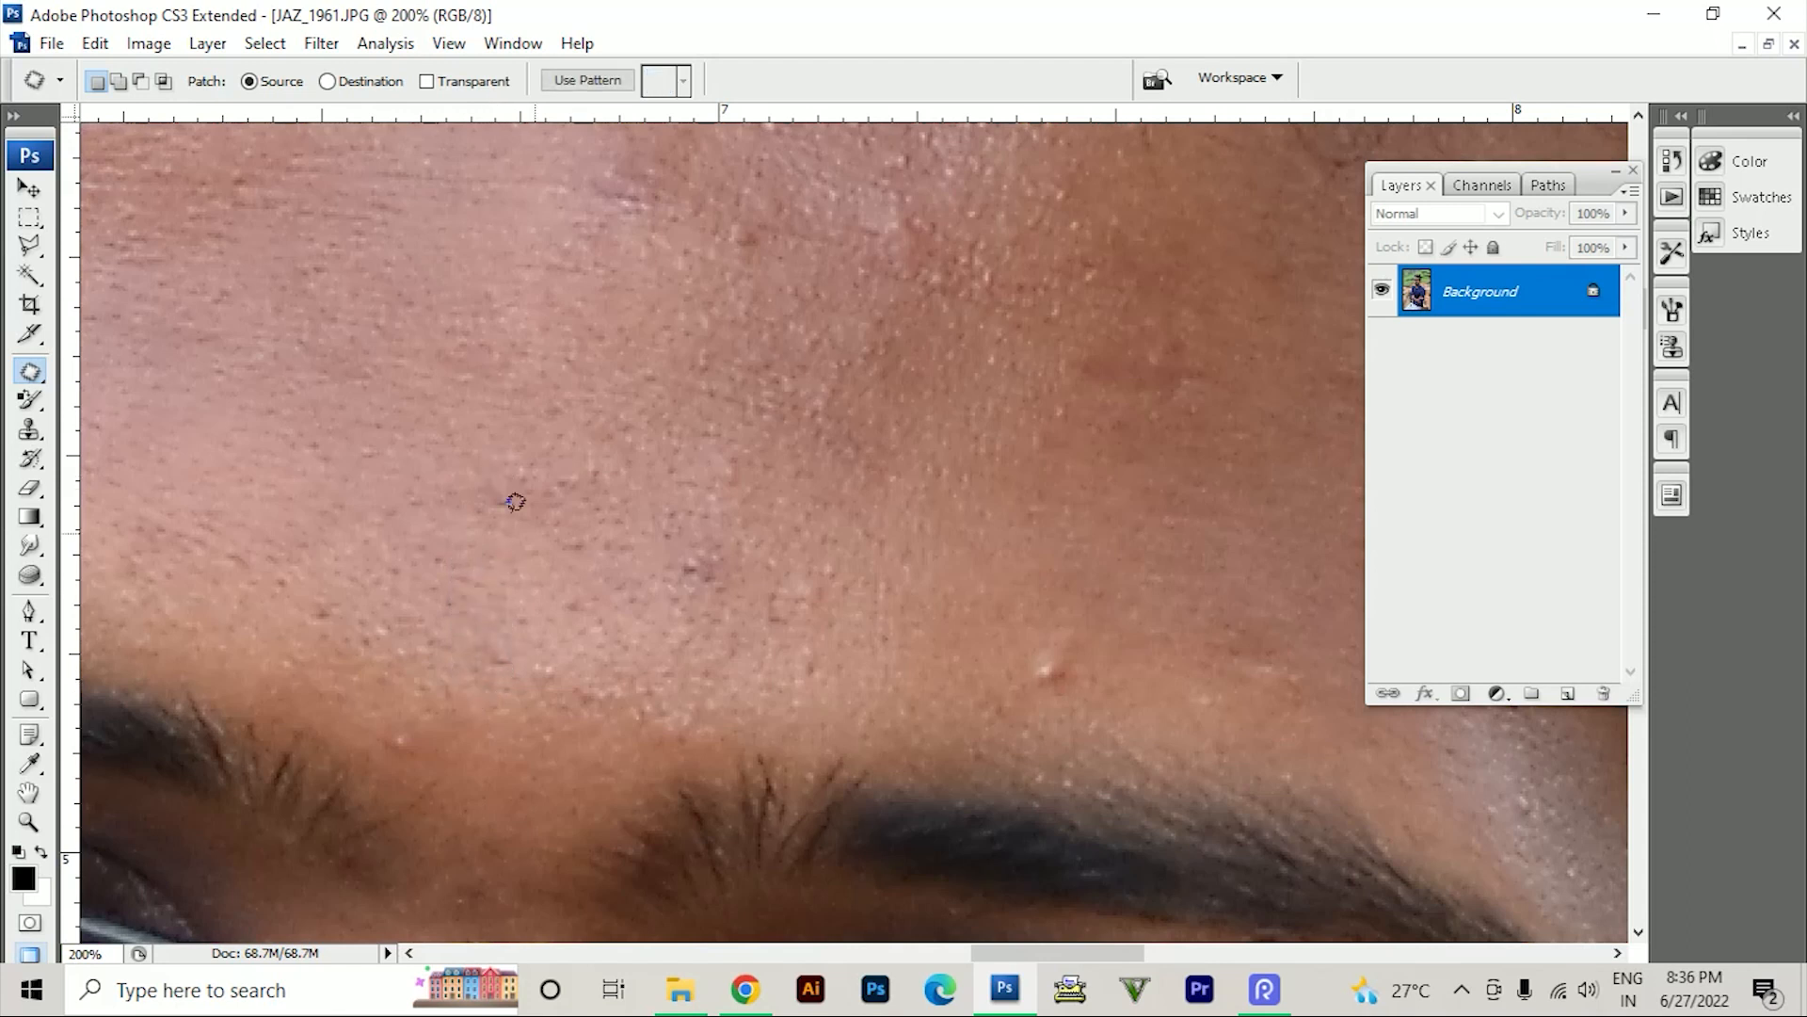
- Patch the dark spot in the middle of the forehead and the bump above the right eyebrow with clean skin, deselecting after each
{"action": "left_click_drag", "start_coordinate": [755, 562], "coordinate": [612, 537]}
{"action": "left_click", "coordinate": [577, 481]}
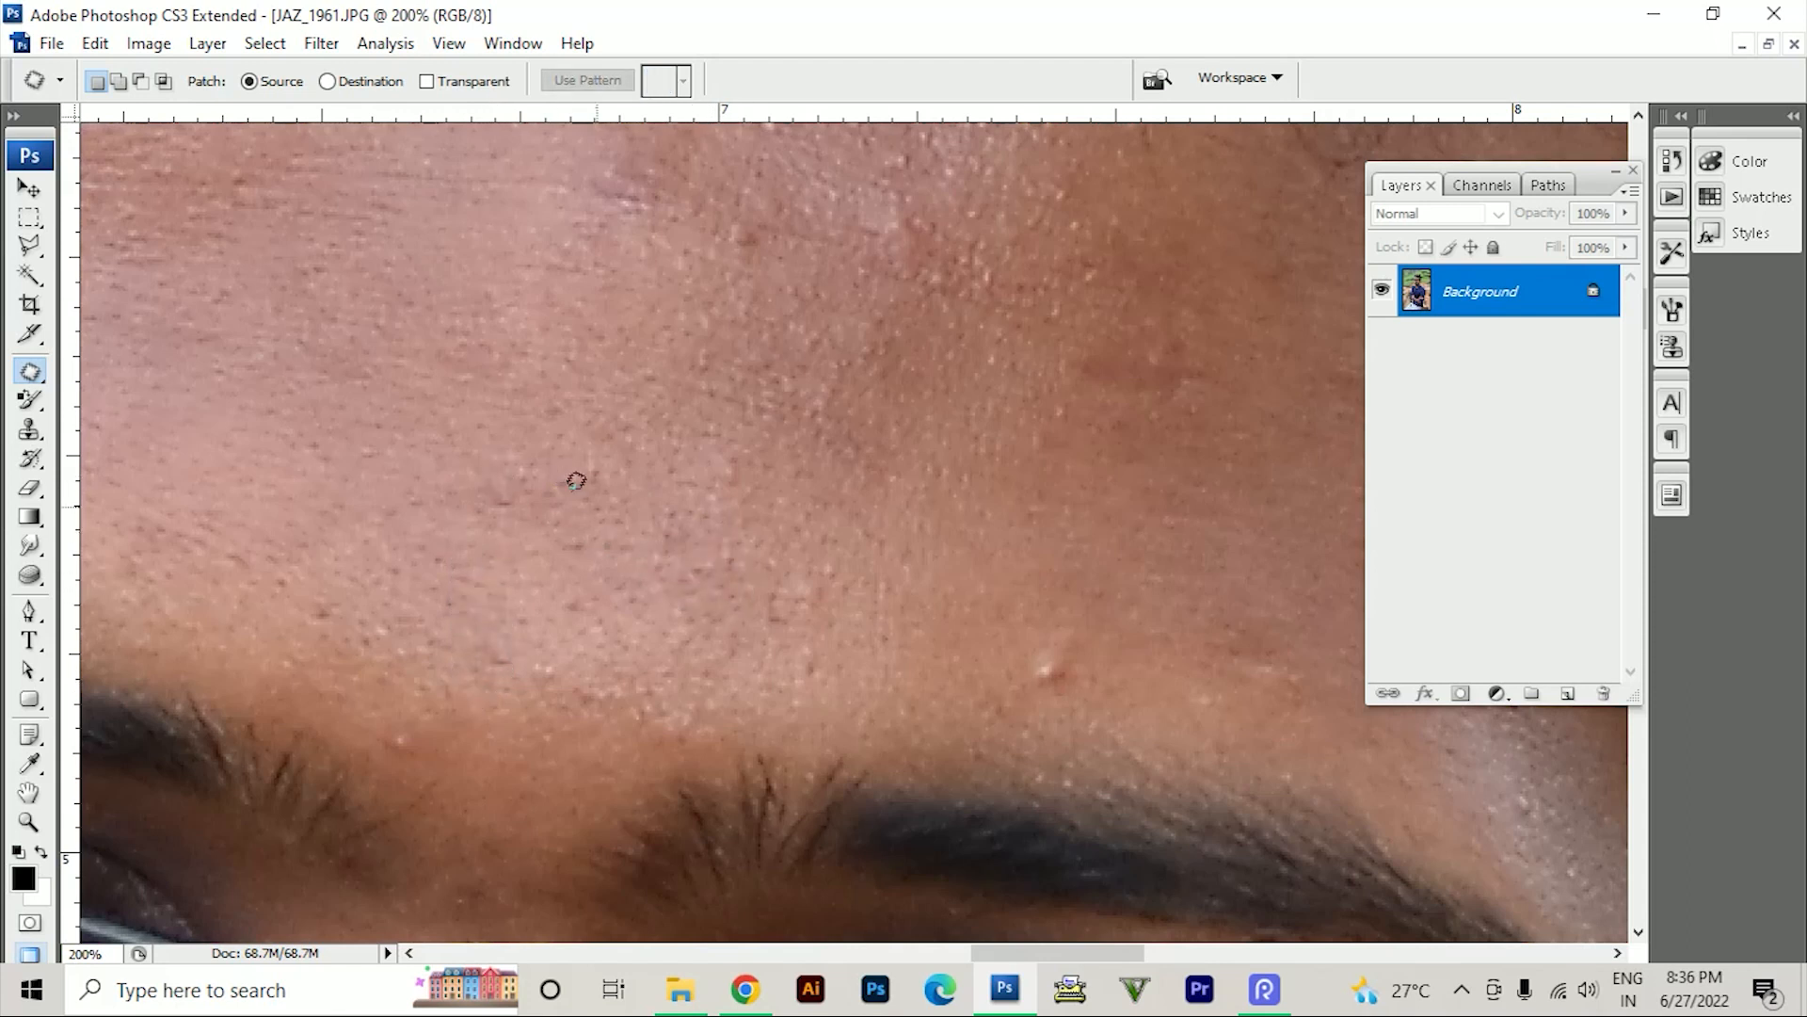
{"action": "scroll", "coordinate": [696, 490], "scroll_direction": "down", "scroll_amount": 3}
{"action": "left_click_drag", "start_coordinate": [805, 420], "coordinate": [859, 427]}
{"action": "left_click", "coordinate": [1040, 510]}
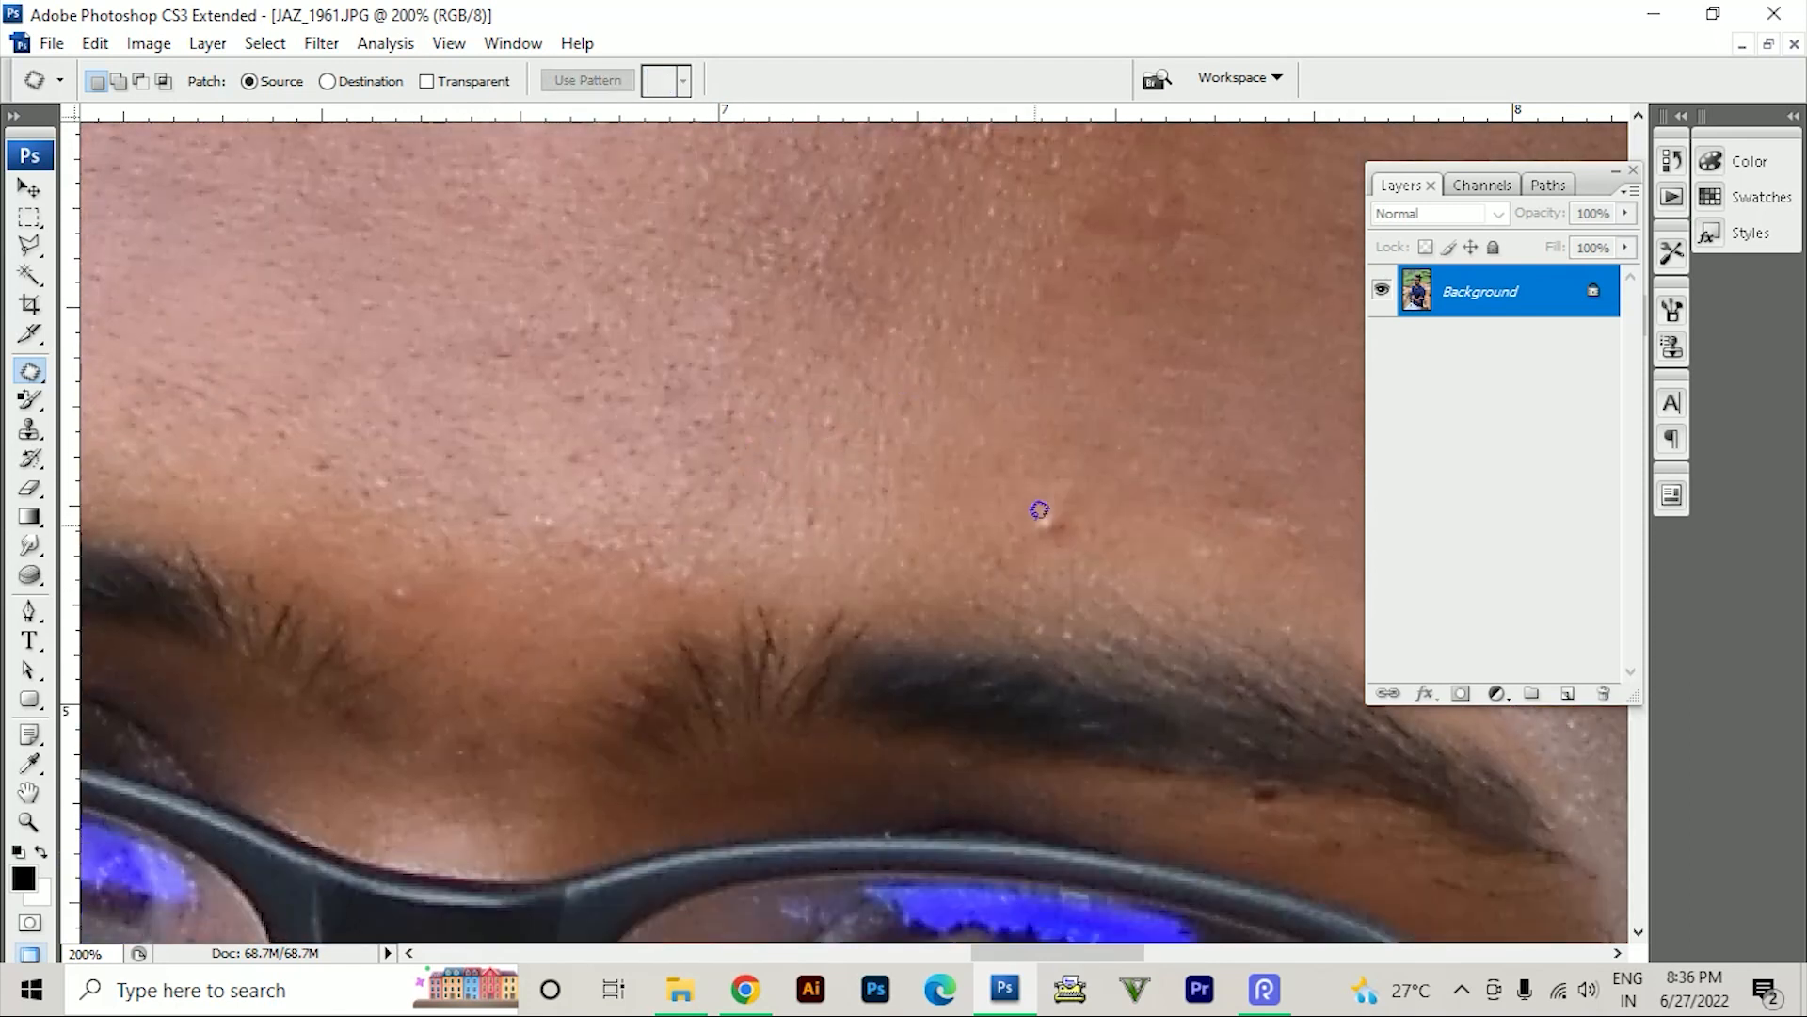
{"action": "mouse_move", "coordinate": [1042, 466]}
{"action": "left_mouse_down"}
{"action": "mouse_move", "coordinate": [1089, 492]}
{"action": "mouse_move", "coordinate": [701, 492]}
{"action": "left_mouse_up"}
{"action": "left_click", "coordinate": [702, 492]}
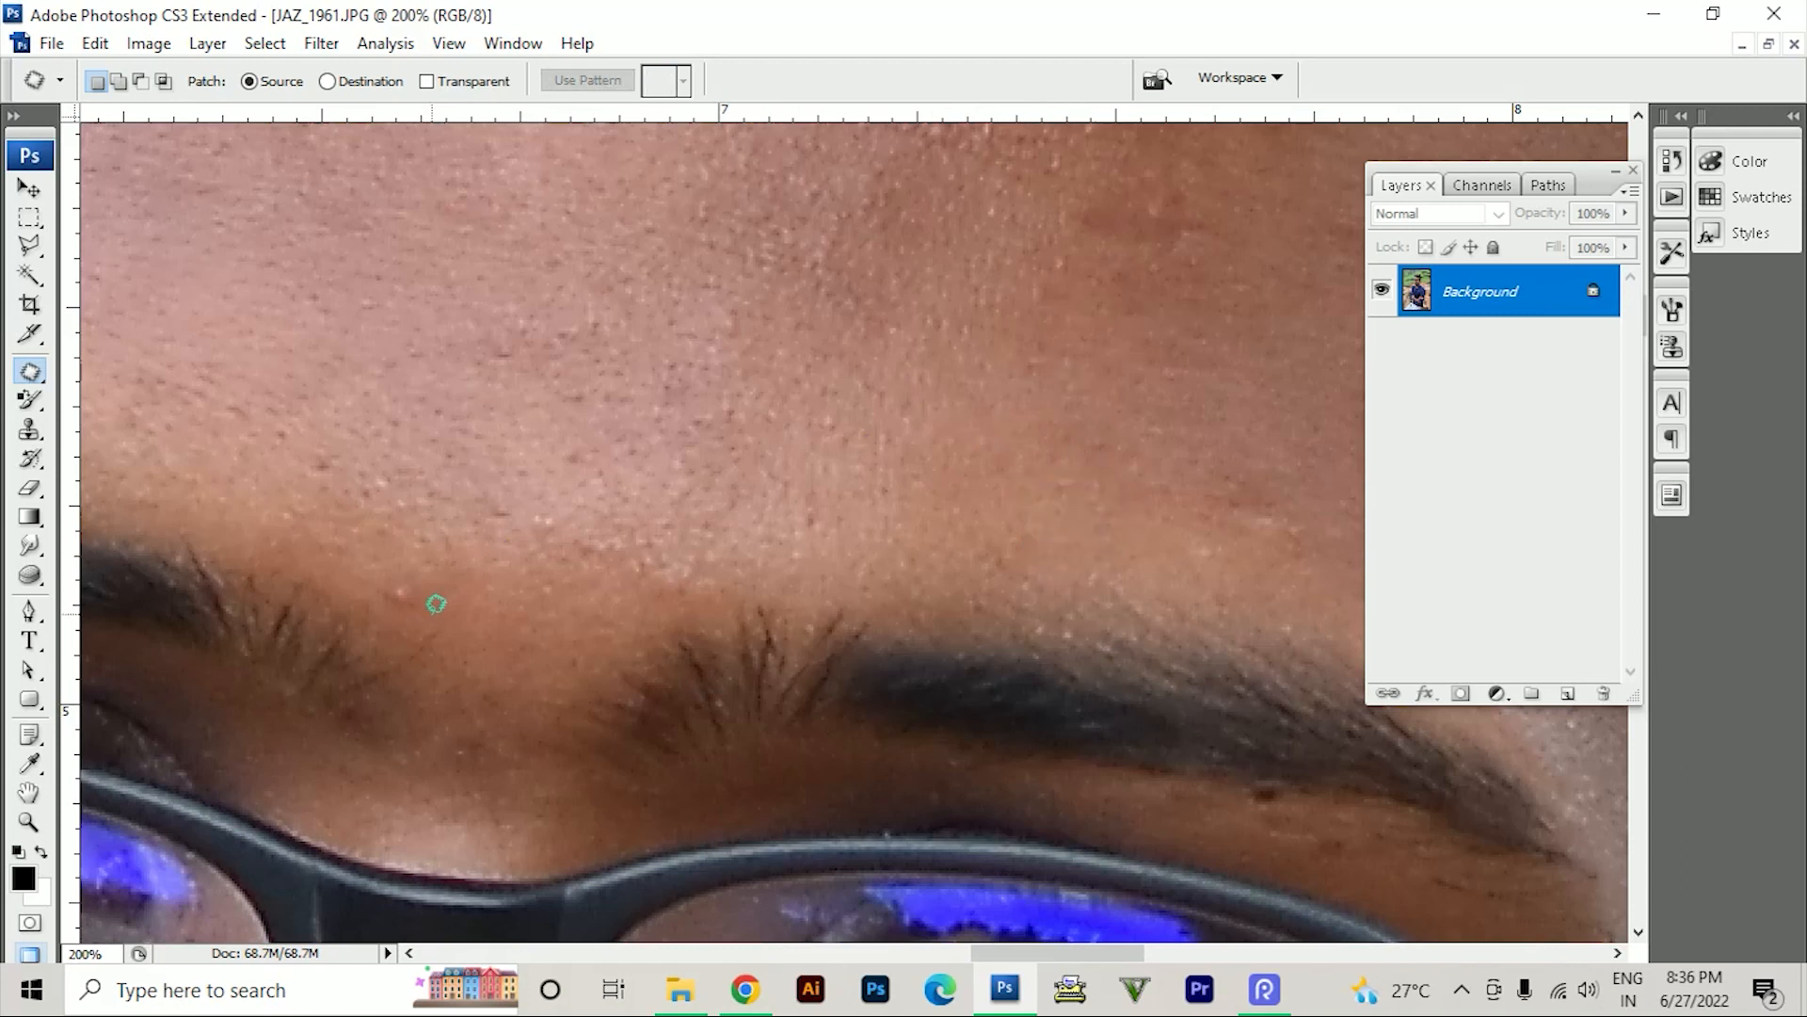
- Outline the faint reddish spot between the eyebrows, patch it with clean skin up and to its right, and deselect
{"action": "left_click_drag", "start_coordinate": [428, 572], "coordinate": [415, 602]}
{"action": "left_click_drag", "start_coordinate": [404, 589], "coordinate": [552, 554]}
{"action": "left_click", "coordinate": [525, 546]}
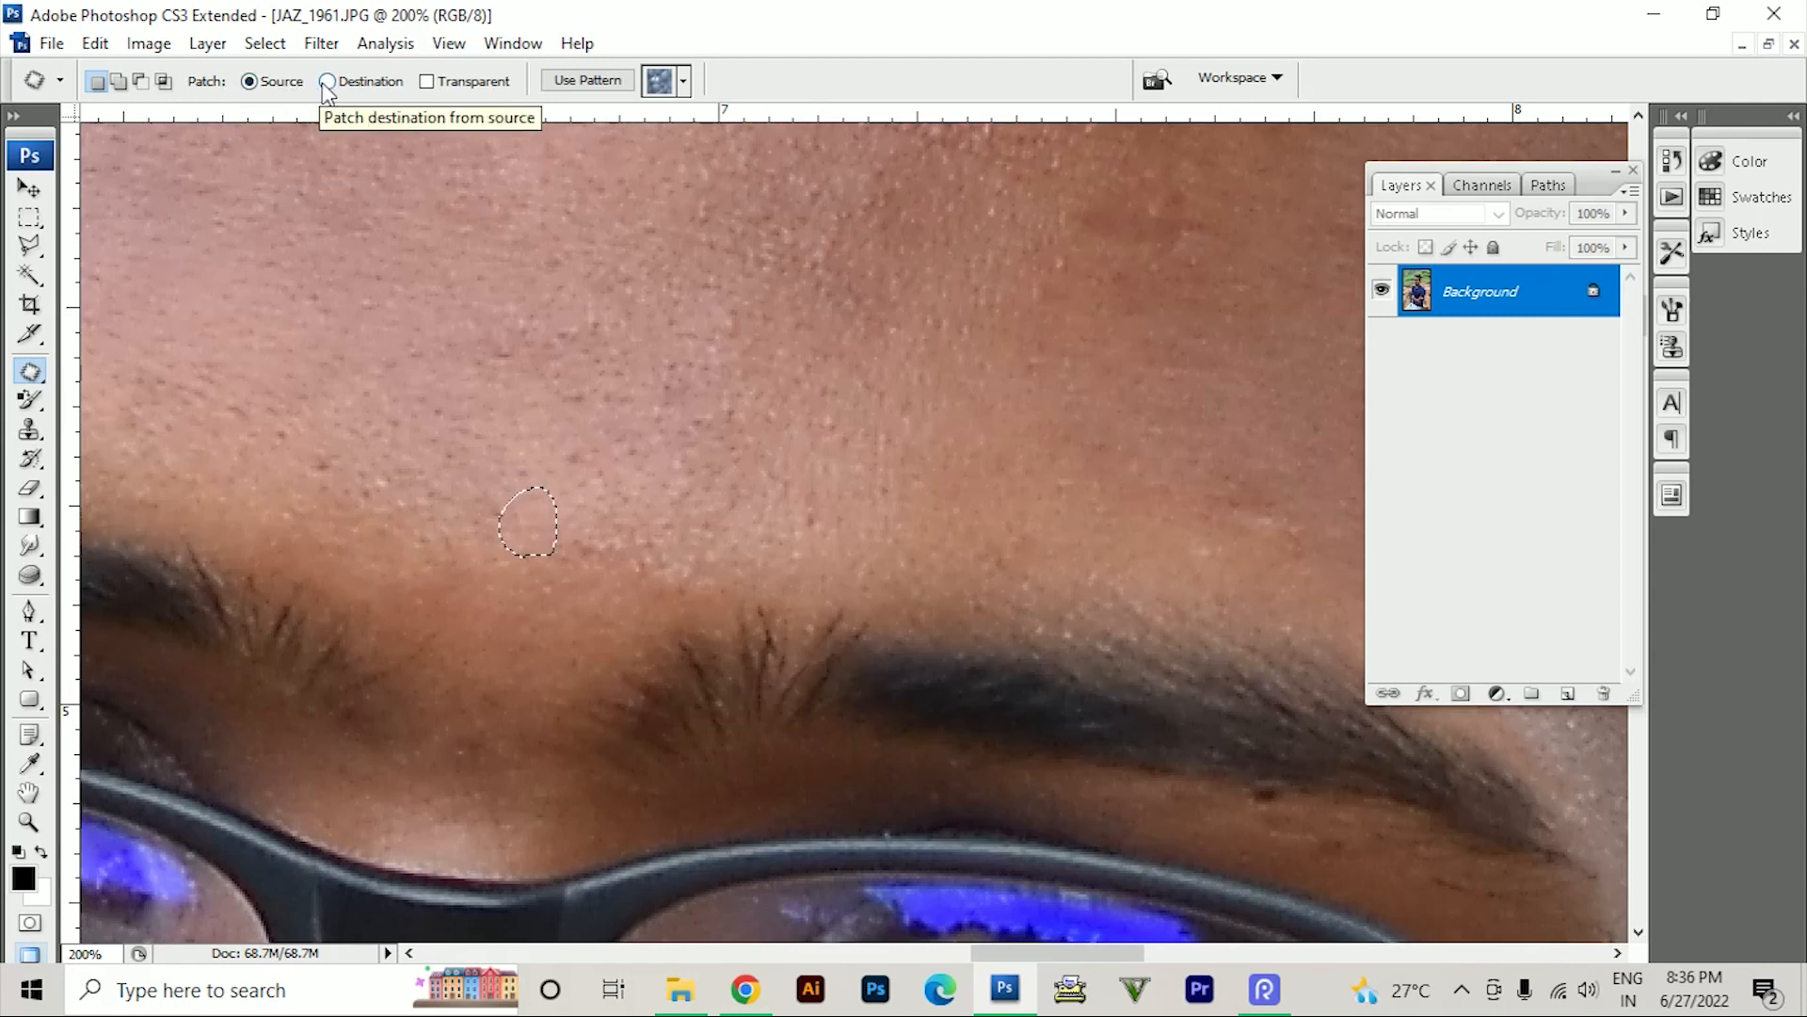
{"action": "key", "text": "ctrl+d"}
- Outline skin above the left eyebrow, set the Patch tool to Destination, patch the mid-forehead up and to its right, and deselect
{"action": "mouse_move", "coordinate": [308, 410]}
{"action": "left_mouse_down"}
{"action": "mouse_move", "coordinate": [419, 504]}
{"action": "mouse_move", "coordinate": [358, 529]}
{"action": "left_mouse_up"}
{"action": "mouse_move", "coordinate": [523, 451]}
{"action": "left_mouse_down"}
{"action": "mouse_move", "coordinate": [533, 363]}
{"action": "mouse_move", "coordinate": [523, 451]}
{"action": "mouse_move", "coordinate": [533, 392]}
{"action": "left_mouse_up"}
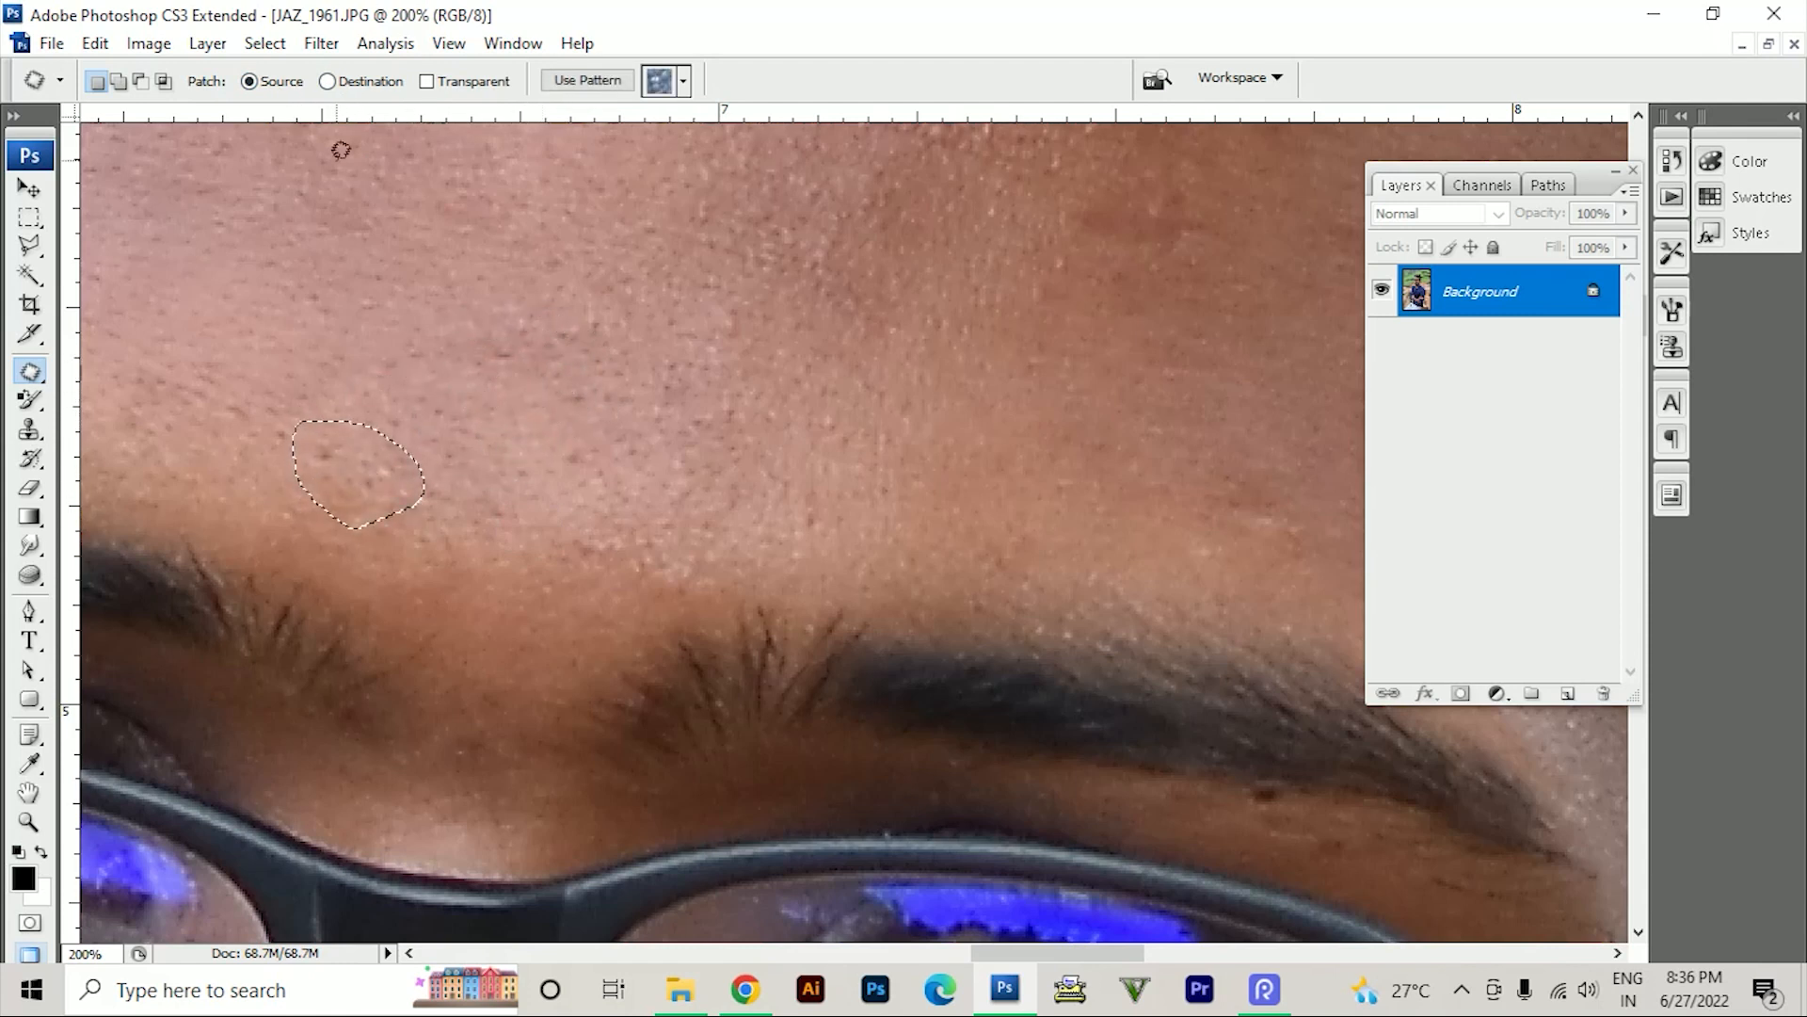
{"action": "left_click", "coordinate": [355, 81]}
{"action": "left_click_drag", "start_coordinate": [323, 492], "coordinate": [489, 383]}
{"action": "key", "text": "ctrl+d"}
- Outline the white-speckled skin on the forehead, copy it onto the skin to its left as a Destination patch, and deselect
{"action": "left_click_drag", "start_coordinate": [517, 289], "coordinate": [577, 406]}
{"action": "left_click_drag", "start_coordinate": [474, 383], "coordinate": [300, 374]}
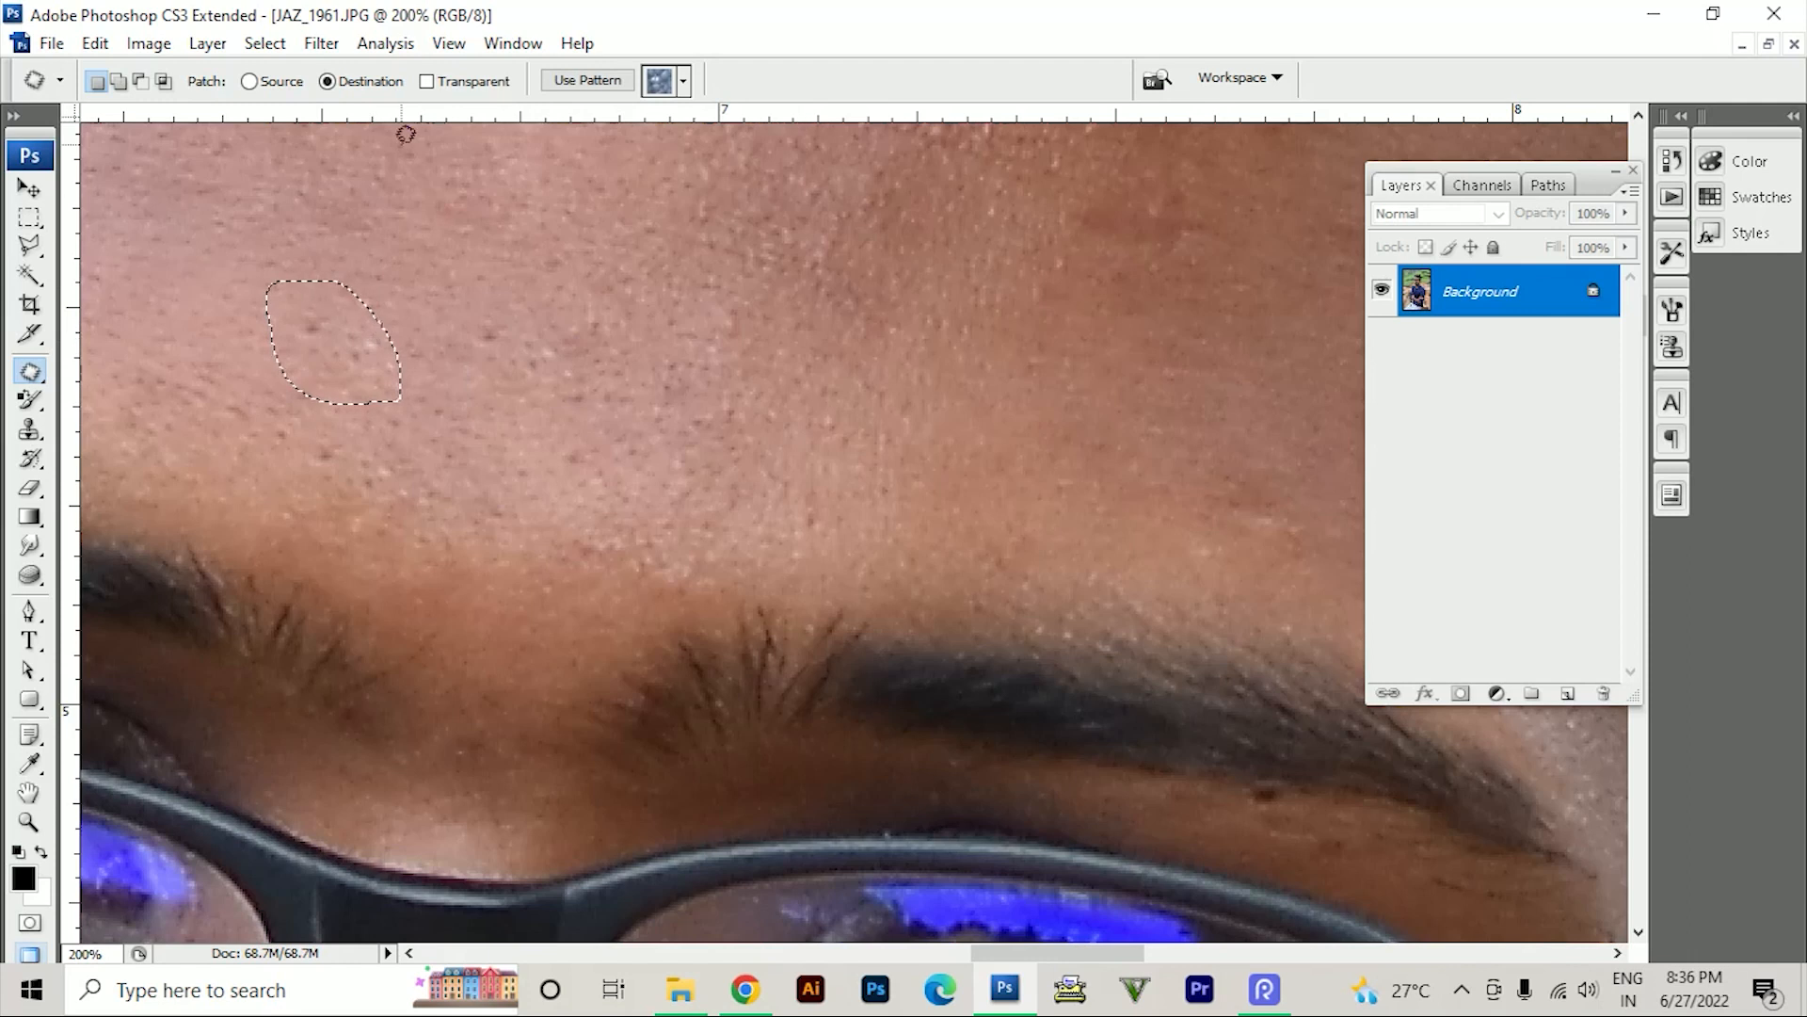
{"action": "left_click_drag", "start_coordinate": [335, 359], "coordinate": [299, 347]}
{"action": "key", "text": "ctrl+d"}
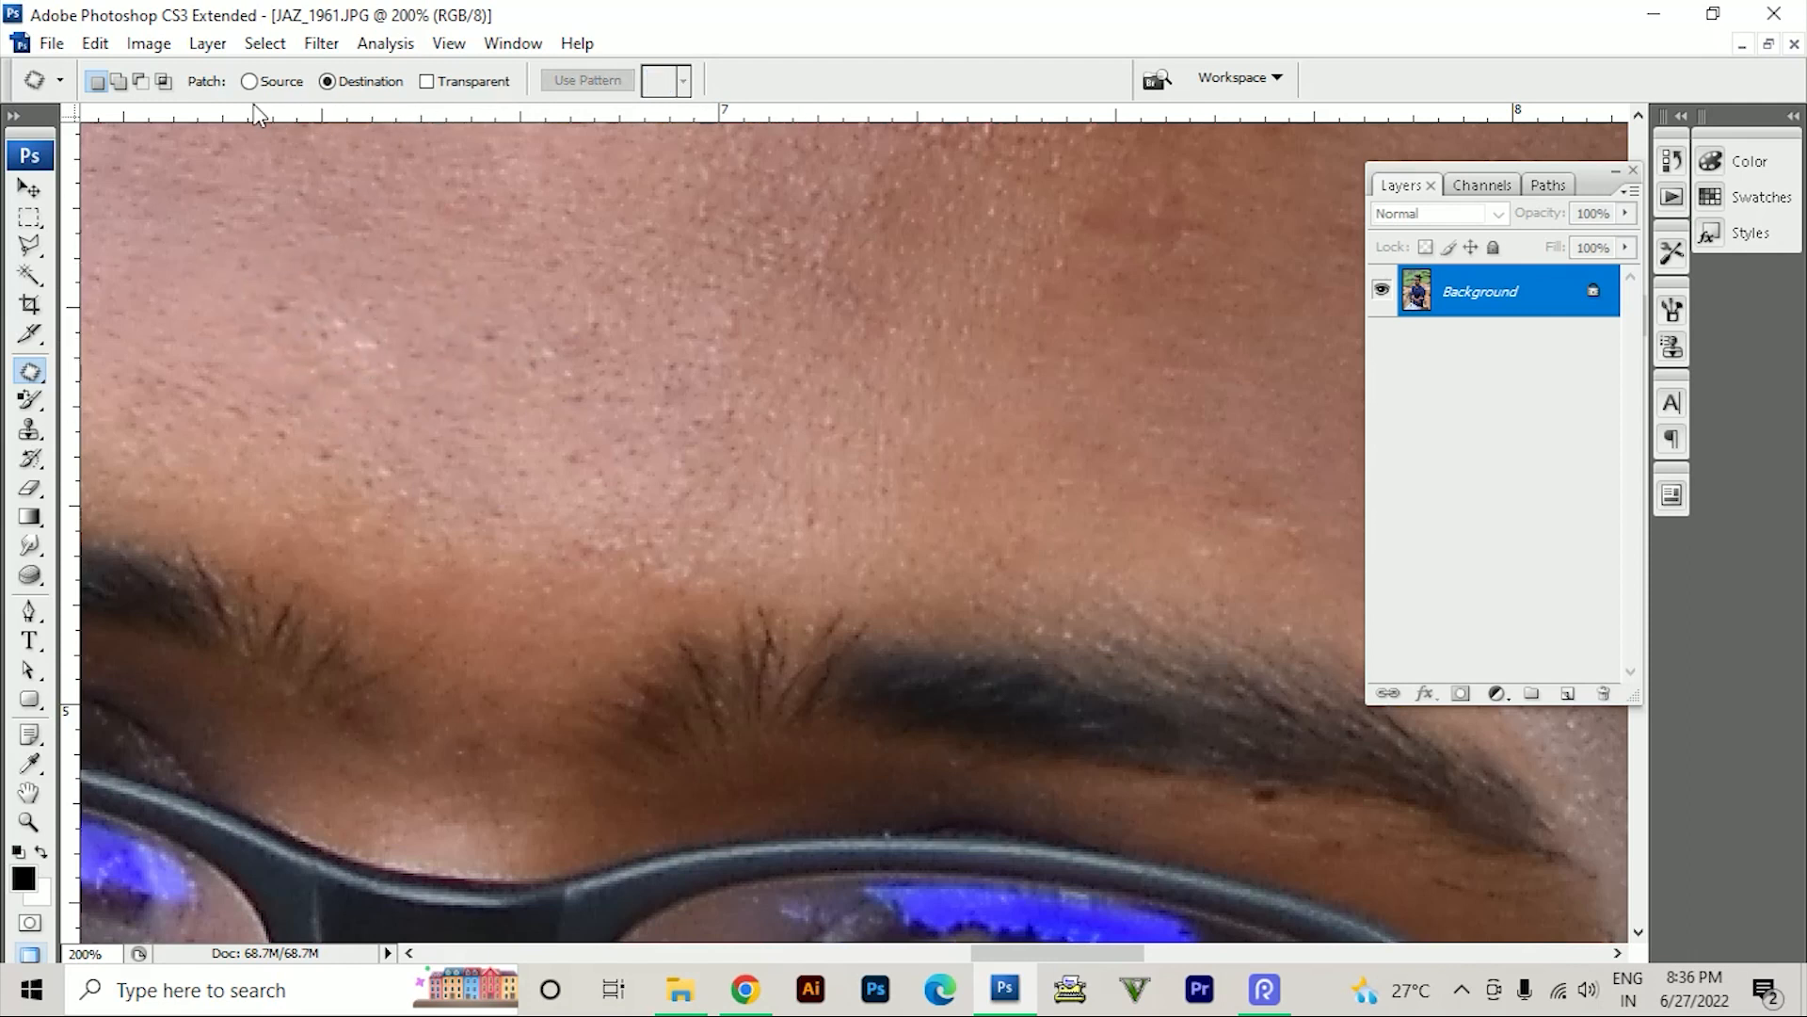
- Return the Patch tool to Source mode, patch the white-speckled forehead area with the skin to its left, and deselect
{"action": "mouse_move", "coordinate": [457, 339]}
{"action": "left_mouse_down"}
{"action": "mouse_move", "coordinate": [527, 247]}
{"action": "mouse_move", "coordinate": [475, 300]}
{"action": "left_mouse_up"}
{"action": "mouse_move", "coordinate": [541, 364]}
{"action": "left_mouse_down"}
{"action": "mouse_move", "coordinate": [347, 358]}
{"action": "mouse_move", "coordinate": [254, 287]}
{"action": "mouse_move", "coordinate": [274, 339]}
{"action": "mouse_move", "coordinate": [568, 339]}
{"action": "mouse_move", "coordinate": [341, 349]}
{"action": "left_mouse_up"}
{"action": "key", "text": "ctrl+d"}
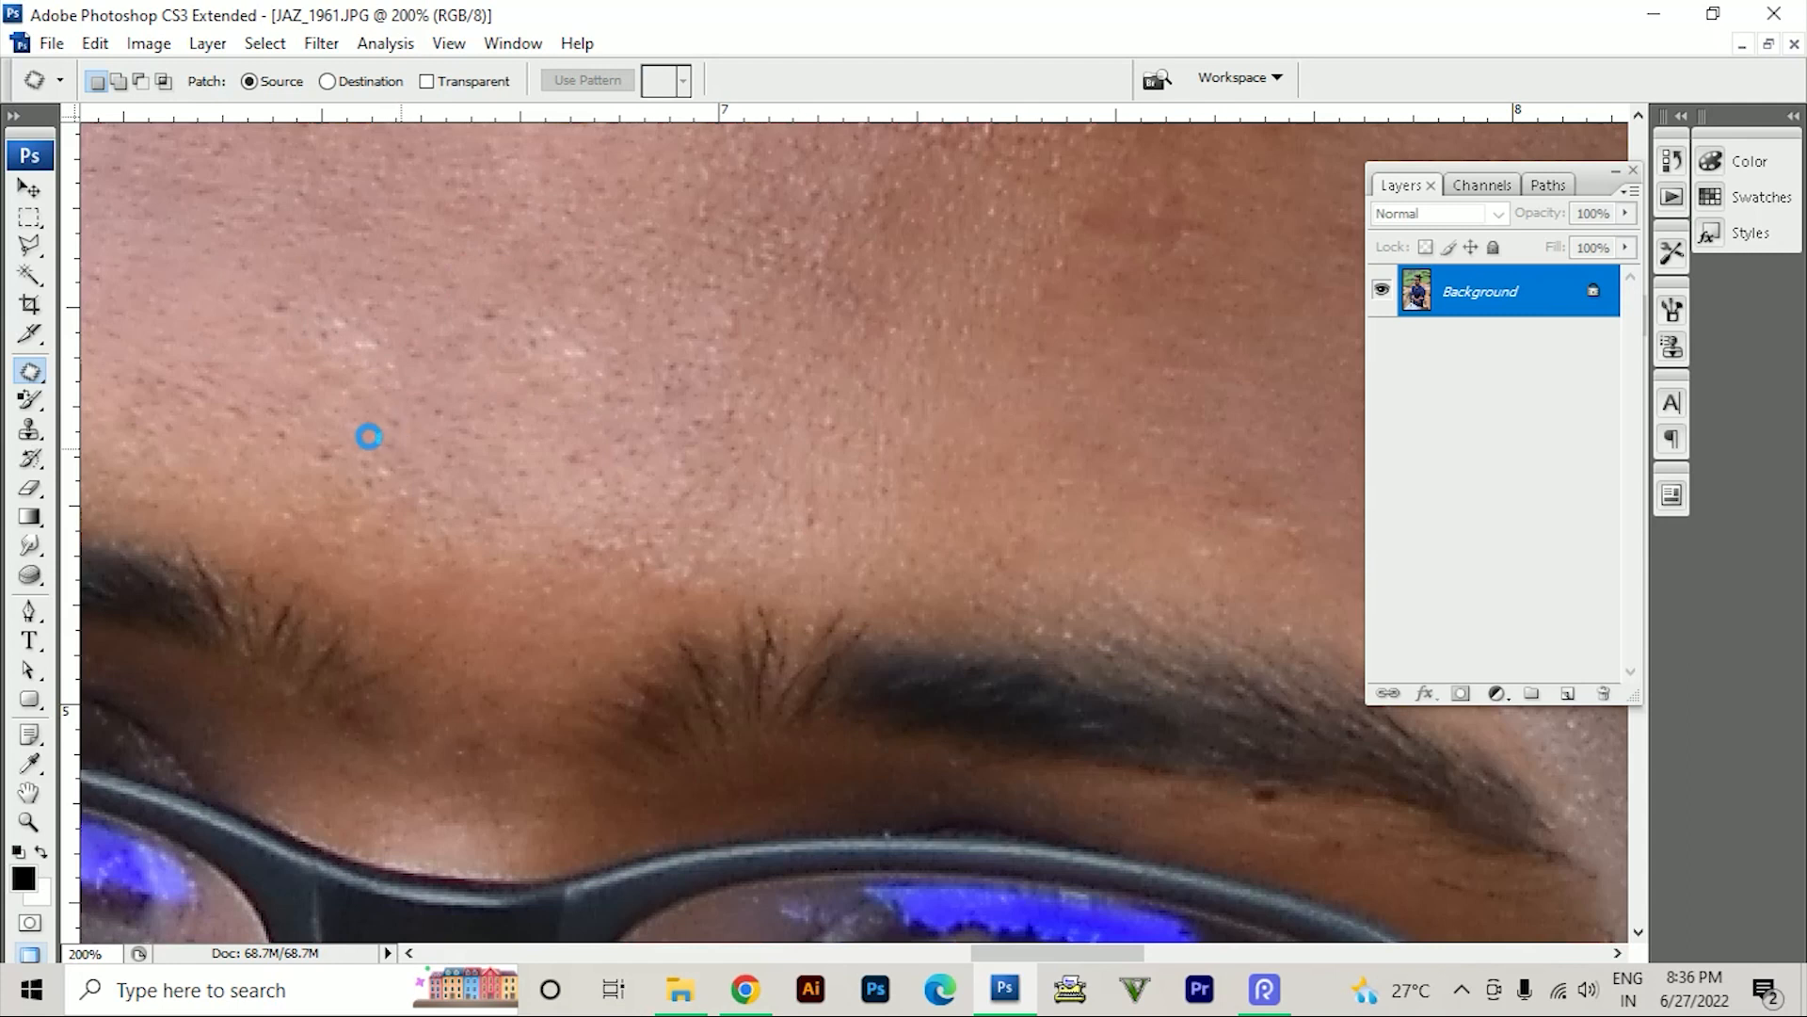
- Undo the patches made on the forehead
{"action": "key", "text": "ctrl+alt+z"}
{"action": "key", "text": "ctrl+minus"}
{"action": "key", "text": "ctrl+minus"}
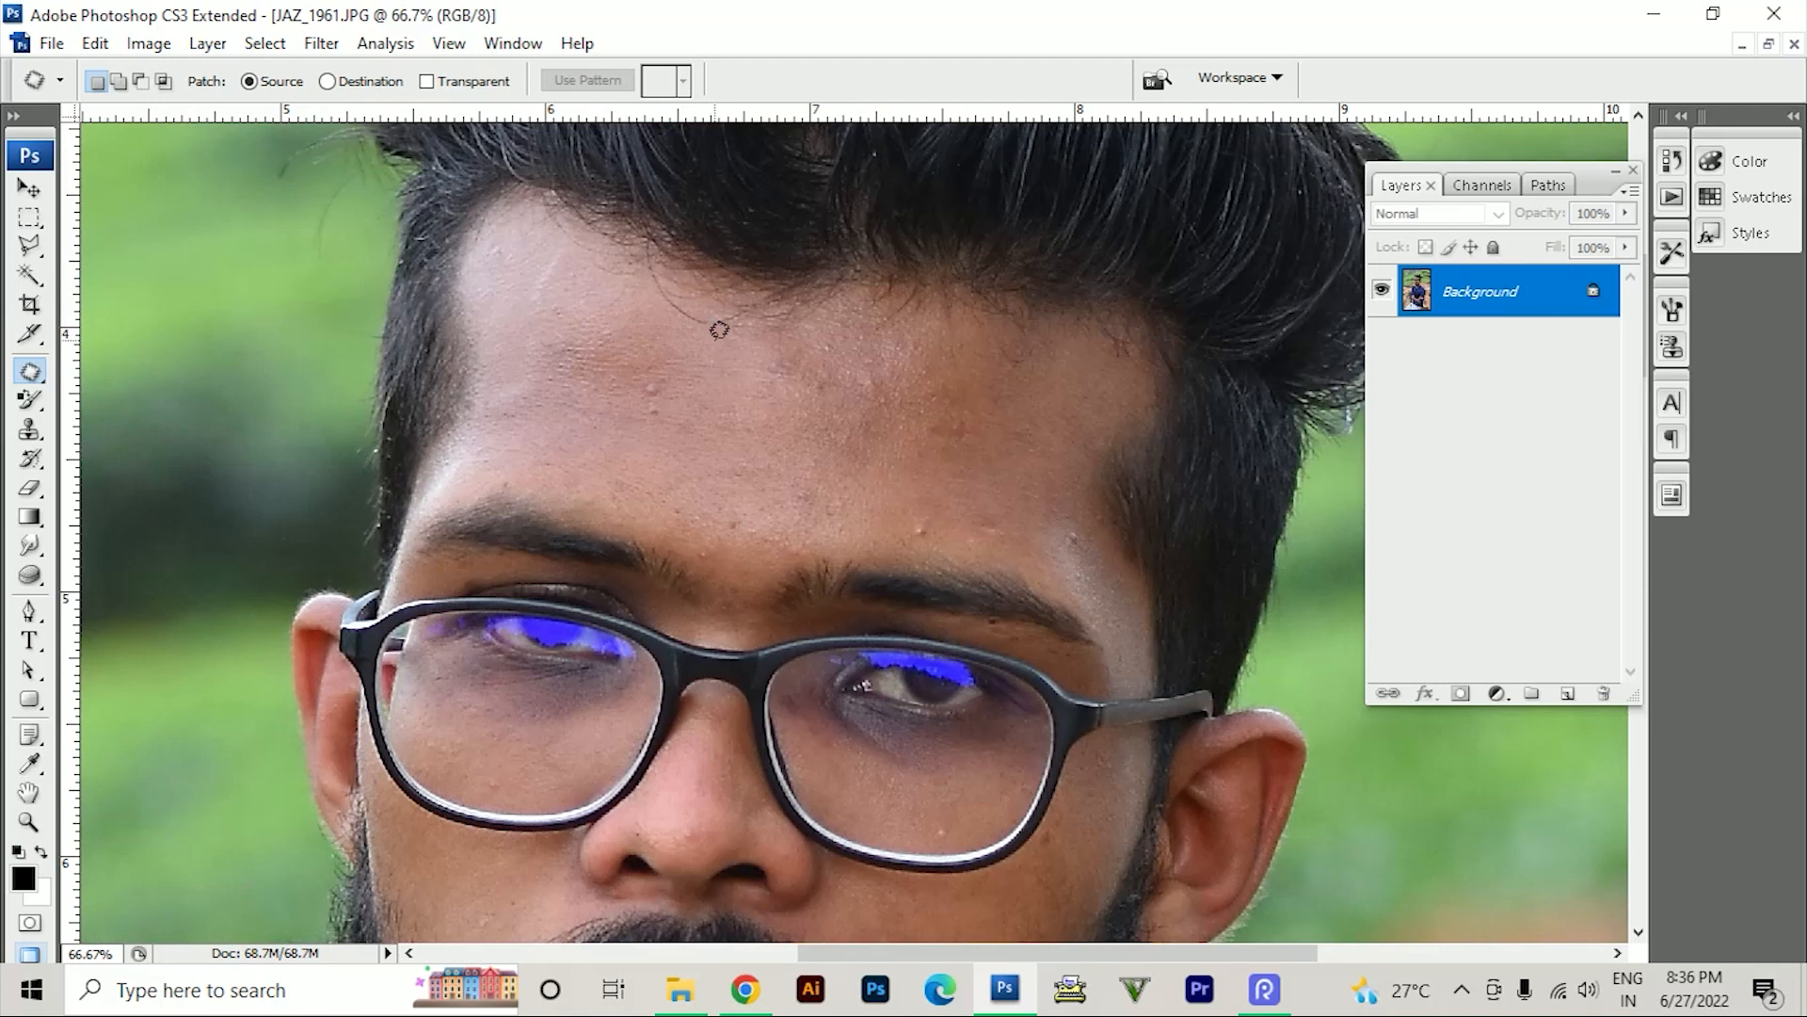
- Outline the two bumps on the left forehead together, patch them with the clean skin below and to their right, and deselect
{"action": "key", "text": "ctrl+plus"}
{"action": "key", "text": "ctrl+plus"}
{"action": "key", "text": "ctrl+plus"}
{"action": "left_click_drag", "start_coordinate": [415, 311], "coordinate": [939, 793]}
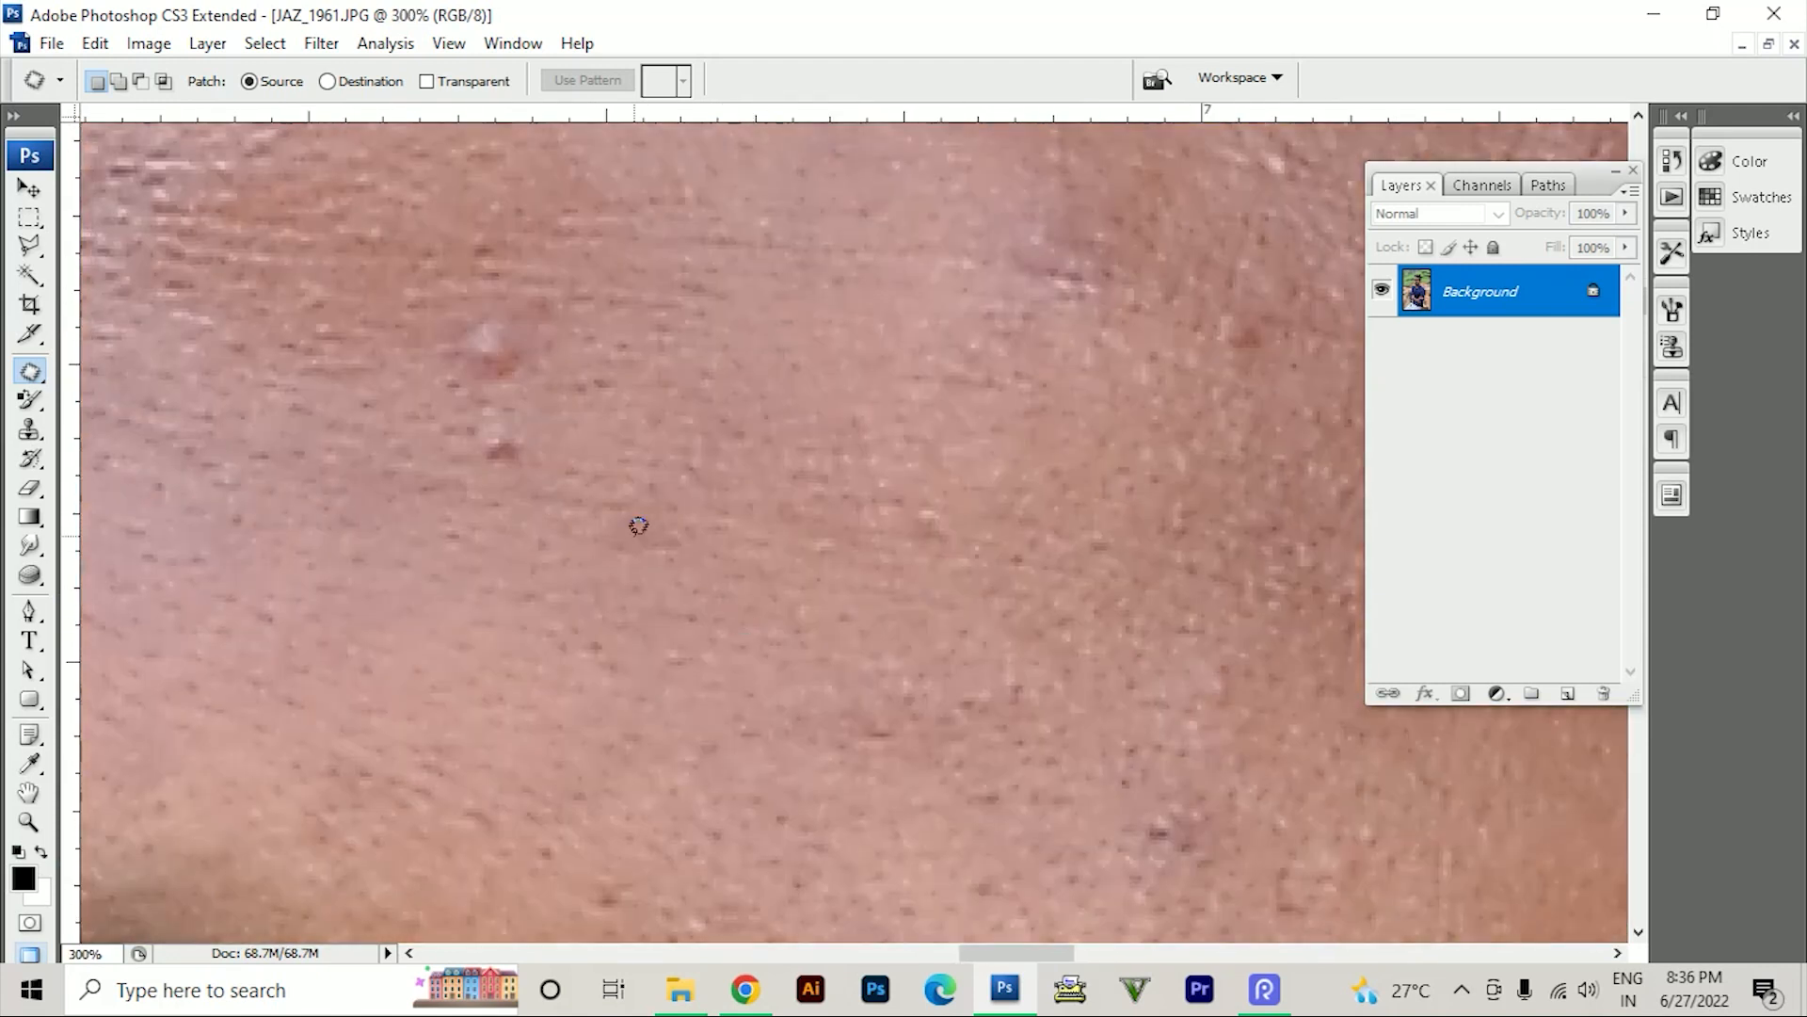
{"action": "mouse_move", "coordinate": [489, 397]}
{"action": "left_mouse_down"}
{"action": "mouse_move", "coordinate": [484, 452]}
{"action": "mouse_move", "coordinate": [638, 452]}
{"action": "left_mouse_up"}
{"action": "mouse_move", "coordinate": [452, 392]}
{"action": "left_mouse_down"}
{"action": "mouse_move", "coordinate": [495, 307]}
{"action": "mouse_move", "coordinate": [493, 367]}
{"action": "mouse_move", "coordinate": [678, 484]}
{"action": "mouse_move", "coordinate": [709, 538]}
{"action": "mouse_move", "coordinate": [686, 516]}
{"action": "mouse_move", "coordinate": [591, 551]}
{"action": "left_mouse_up"}
{"action": "key", "text": "ctrl+d"}
- Outline the bump above the right eyebrow, patch it with the clean skin to its right, and deselect
{"action": "scroll", "coordinate": [778, 505], "scroll_direction": "up", "scroll_amount": 3}
{"action": "scroll", "coordinate": [778, 504], "scroll_direction": "right", "scroll_amount": 5}
{"action": "key", "text": "ctrl+d"}
{"action": "mouse_move", "coordinate": [963, 589]}
{"action": "left_mouse_down"}
{"action": "mouse_move", "coordinate": [805, 521]}
{"action": "mouse_move", "coordinate": [825, 528]}
{"action": "left_mouse_up"}
{"action": "mouse_move", "coordinate": [754, 596]}
{"action": "left_mouse_down"}
{"action": "mouse_move", "coordinate": [654, 525]}
{"action": "mouse_move", "coordinate": [624, 403]}
{"action": "left_mouse_up"}
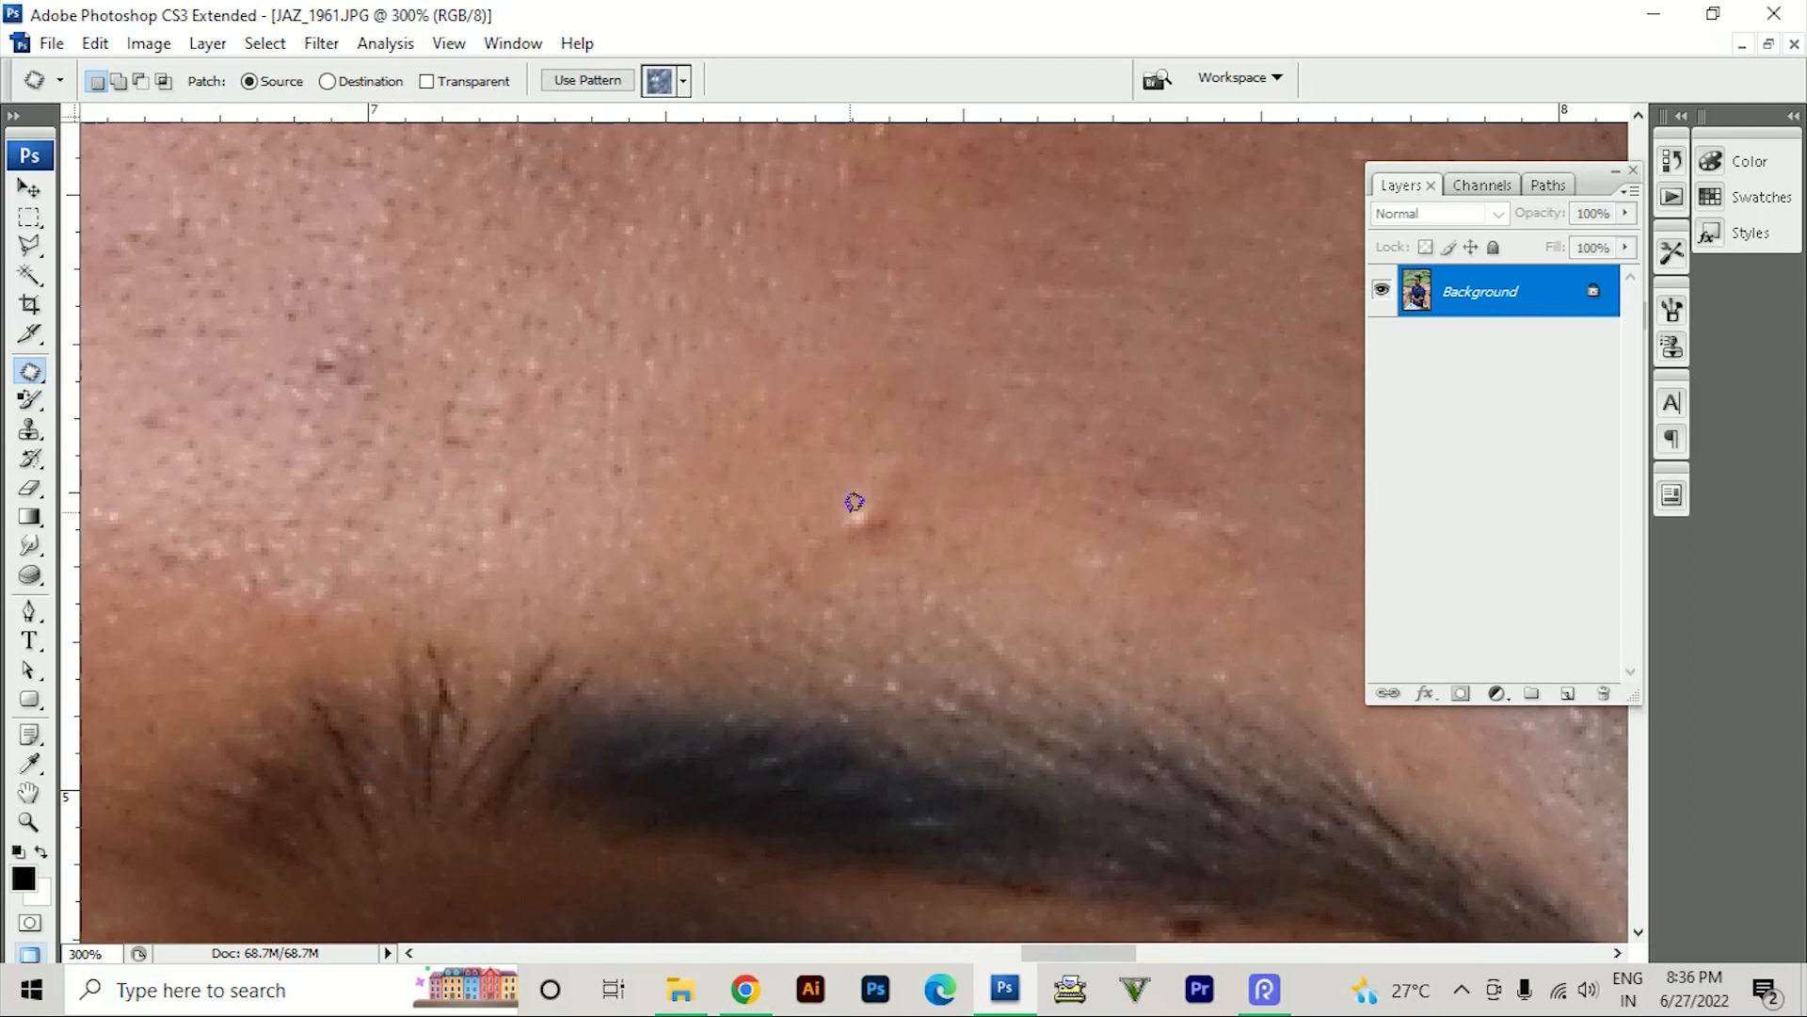
{"action": "left_click_drag", "start_coordinate": [838, 449], "coordinate": [1057, 472]}
{"action": "key", "text": "ctrl+d"}
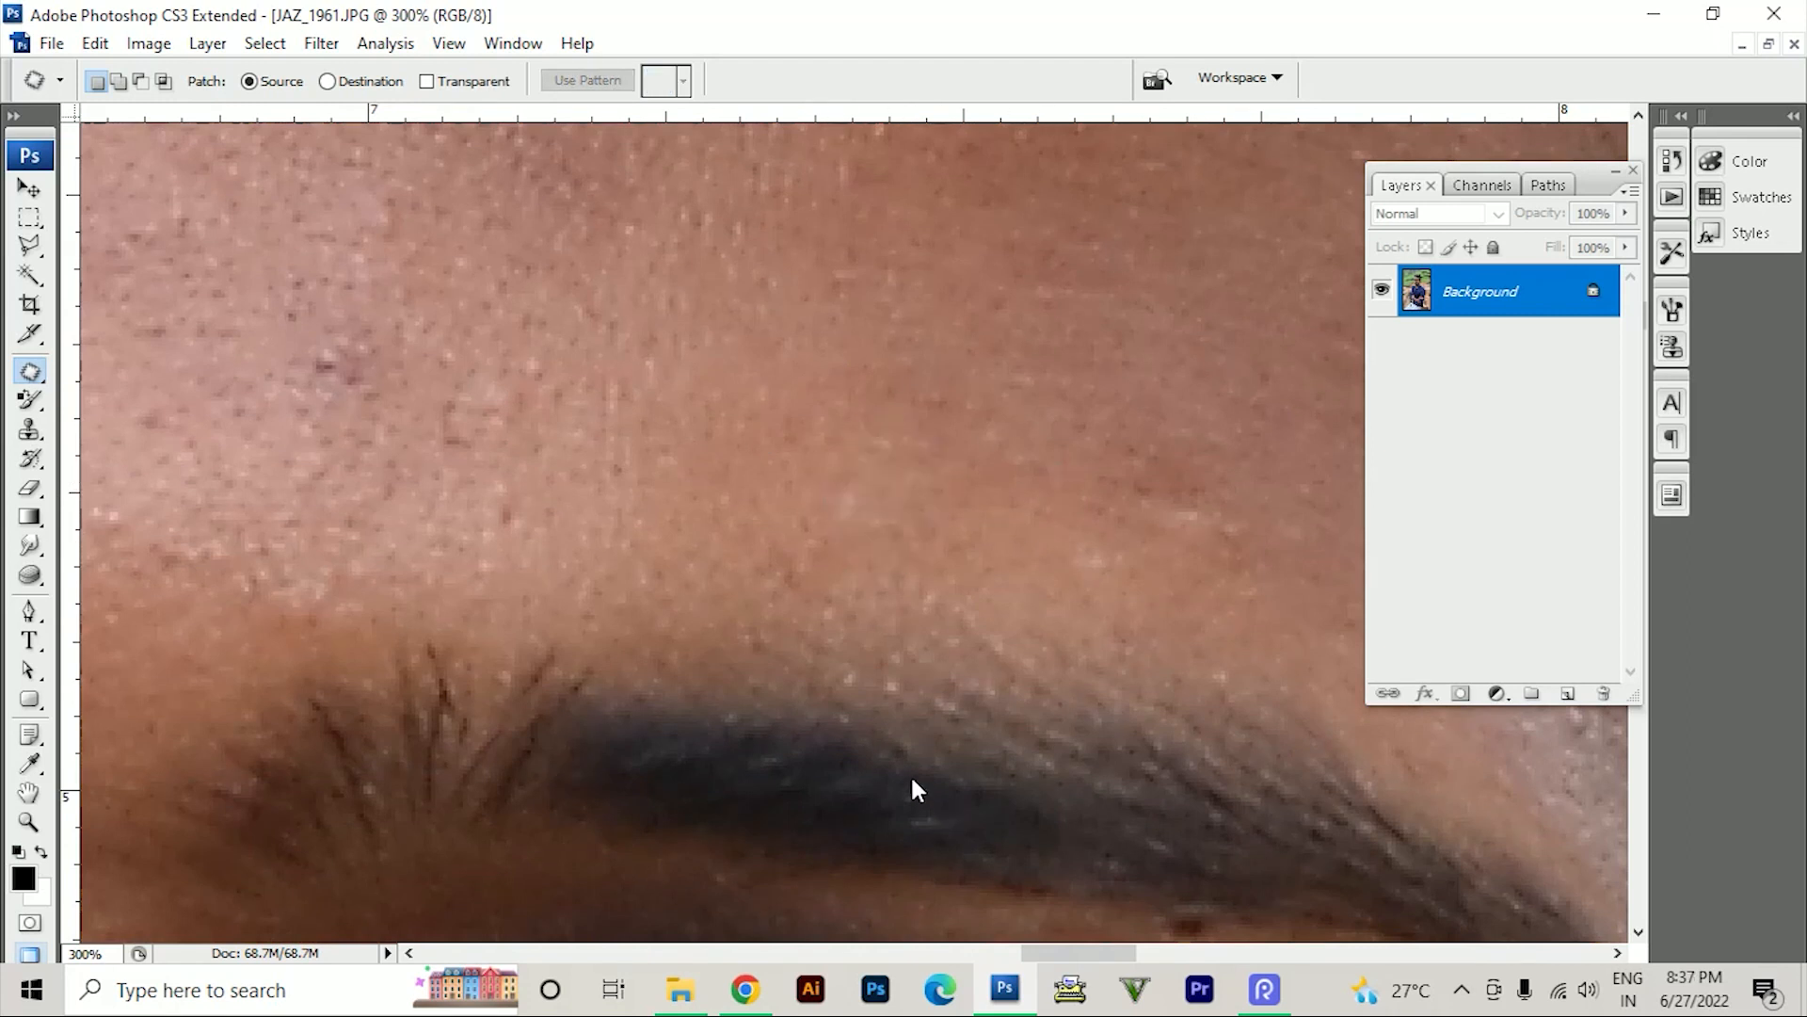
- Fit the whole portrait in view and close the document
{"action": "key", "text": "ctrl+0"}
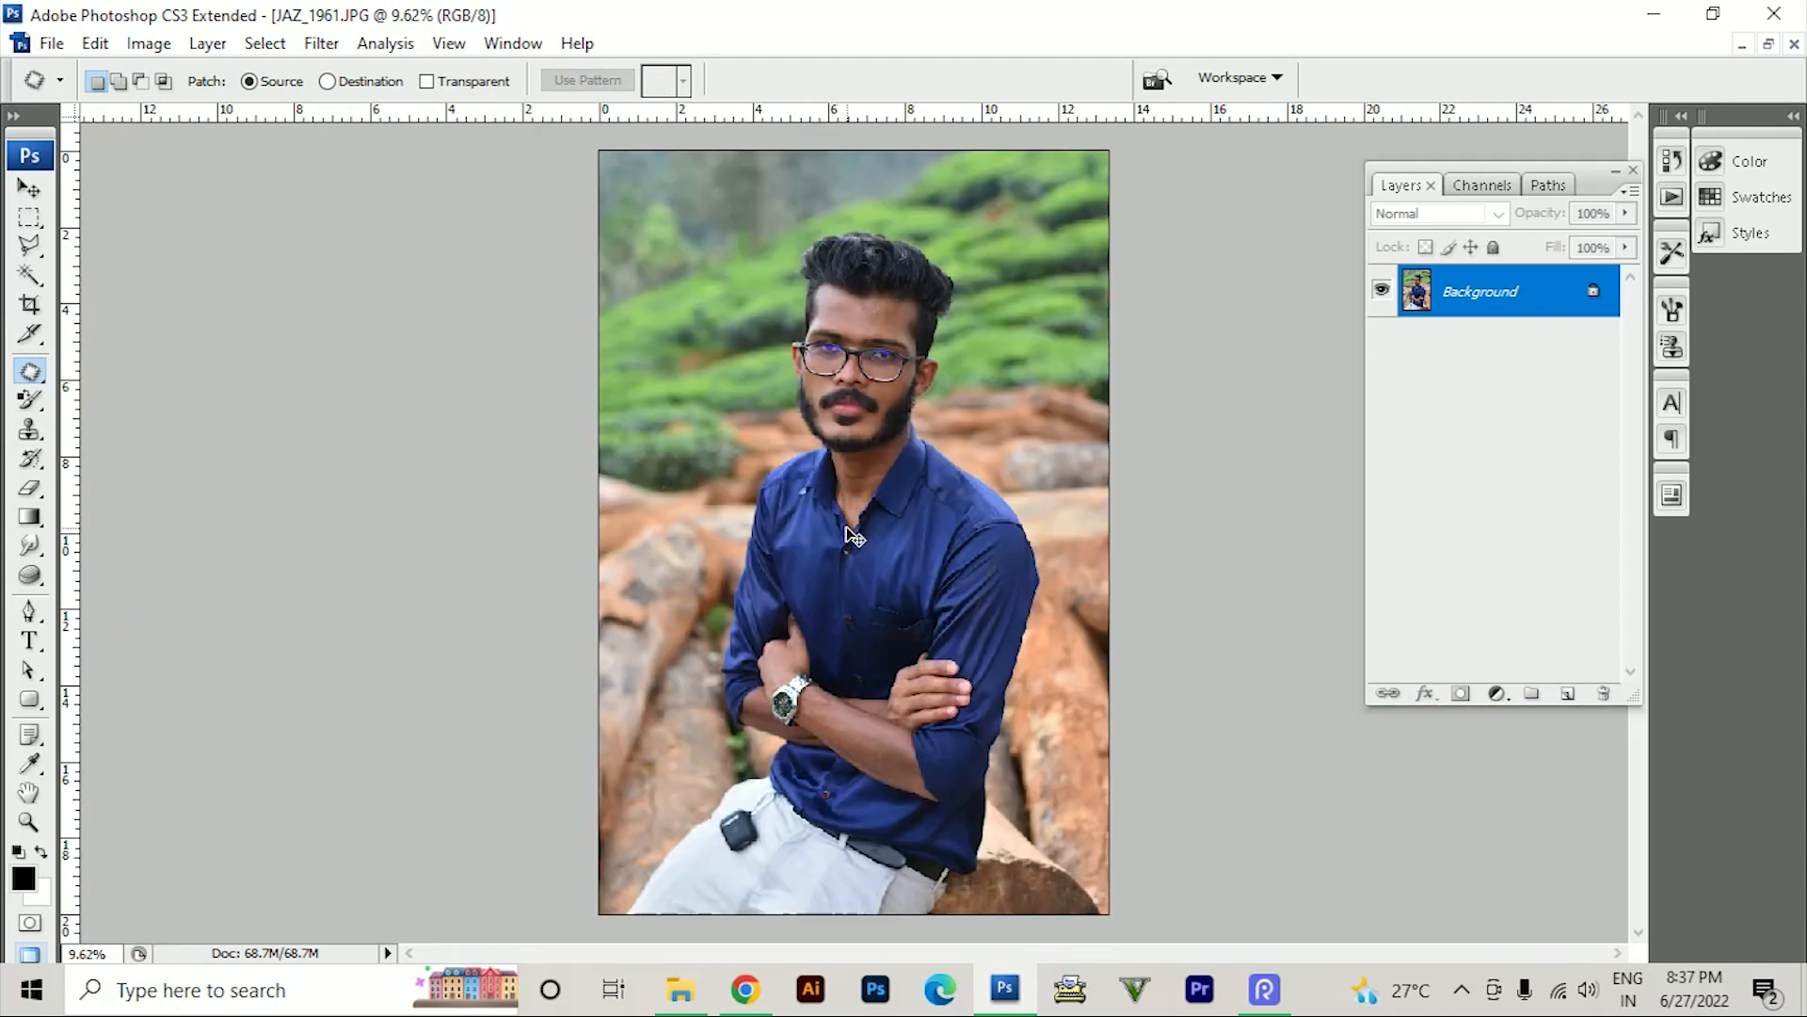
{"action": "key", "text": "ctrl+w"}
{"action": "left_click", "coordinate": [920, 403]}
- Switch from the Color Replacement tool to the Brush tool
{"action": "key", "text": "b"}
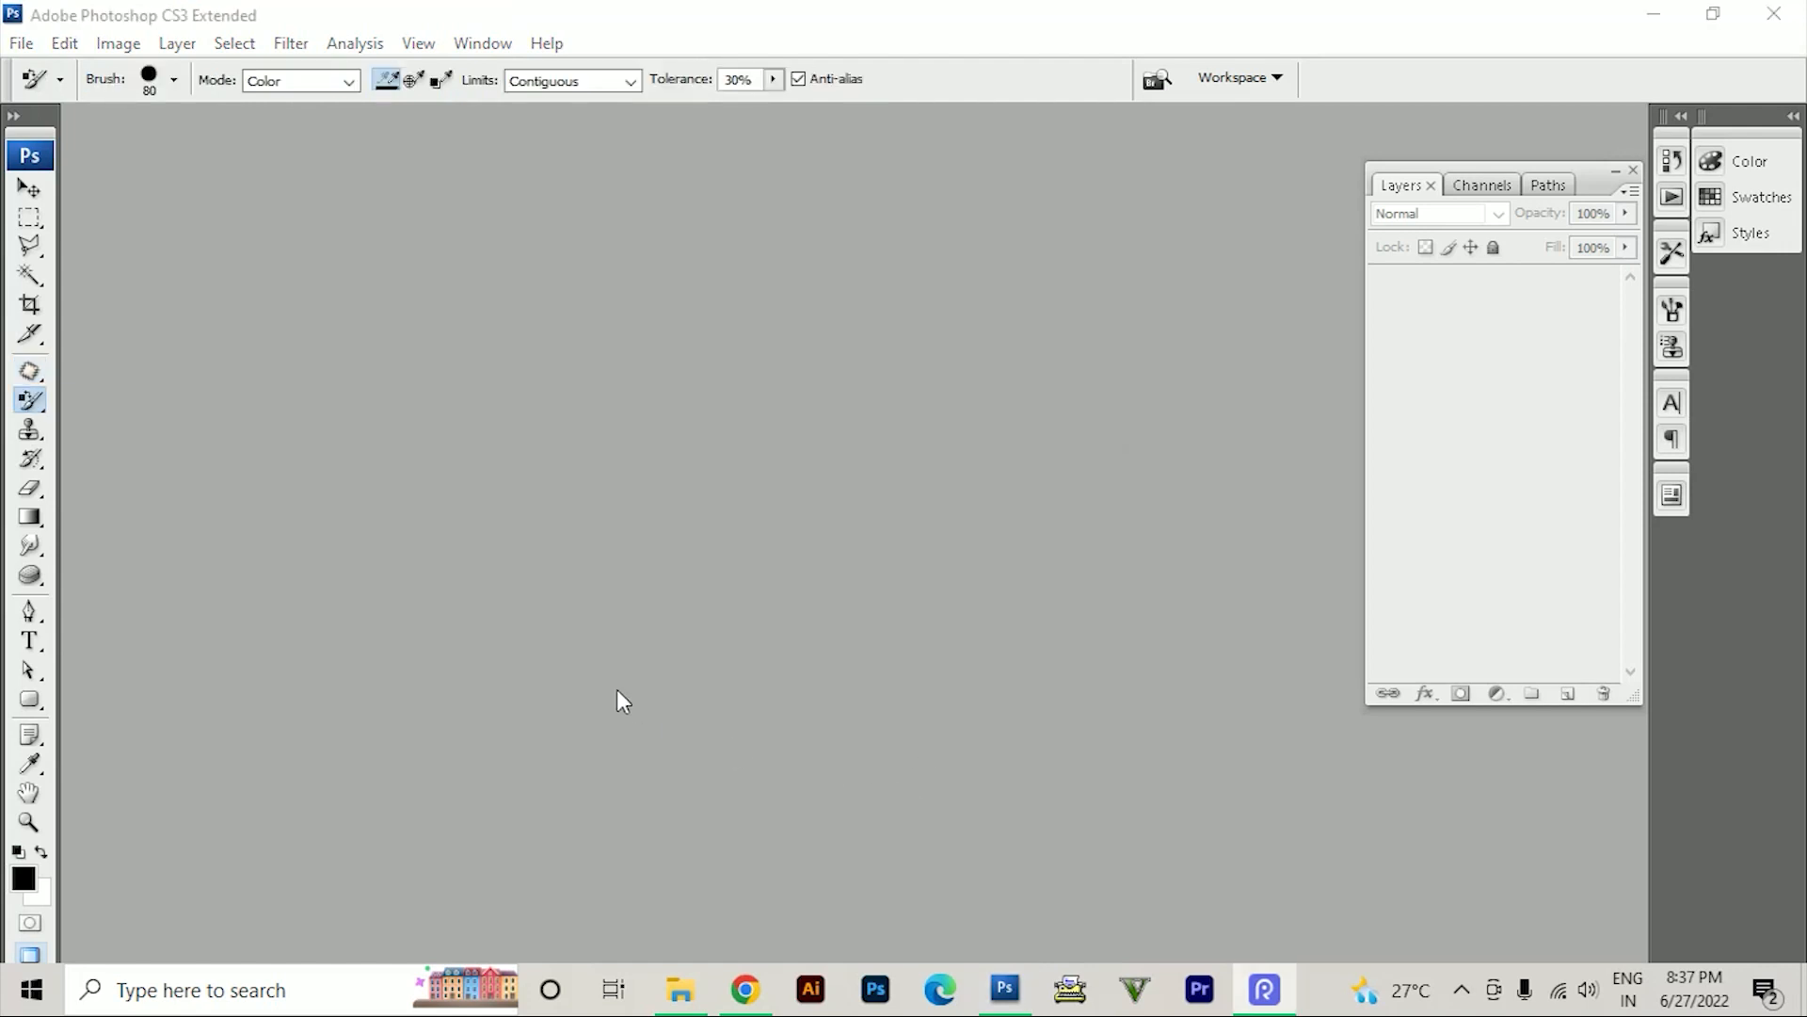
{"action": "left_click", "coordinate": [29, 403]}
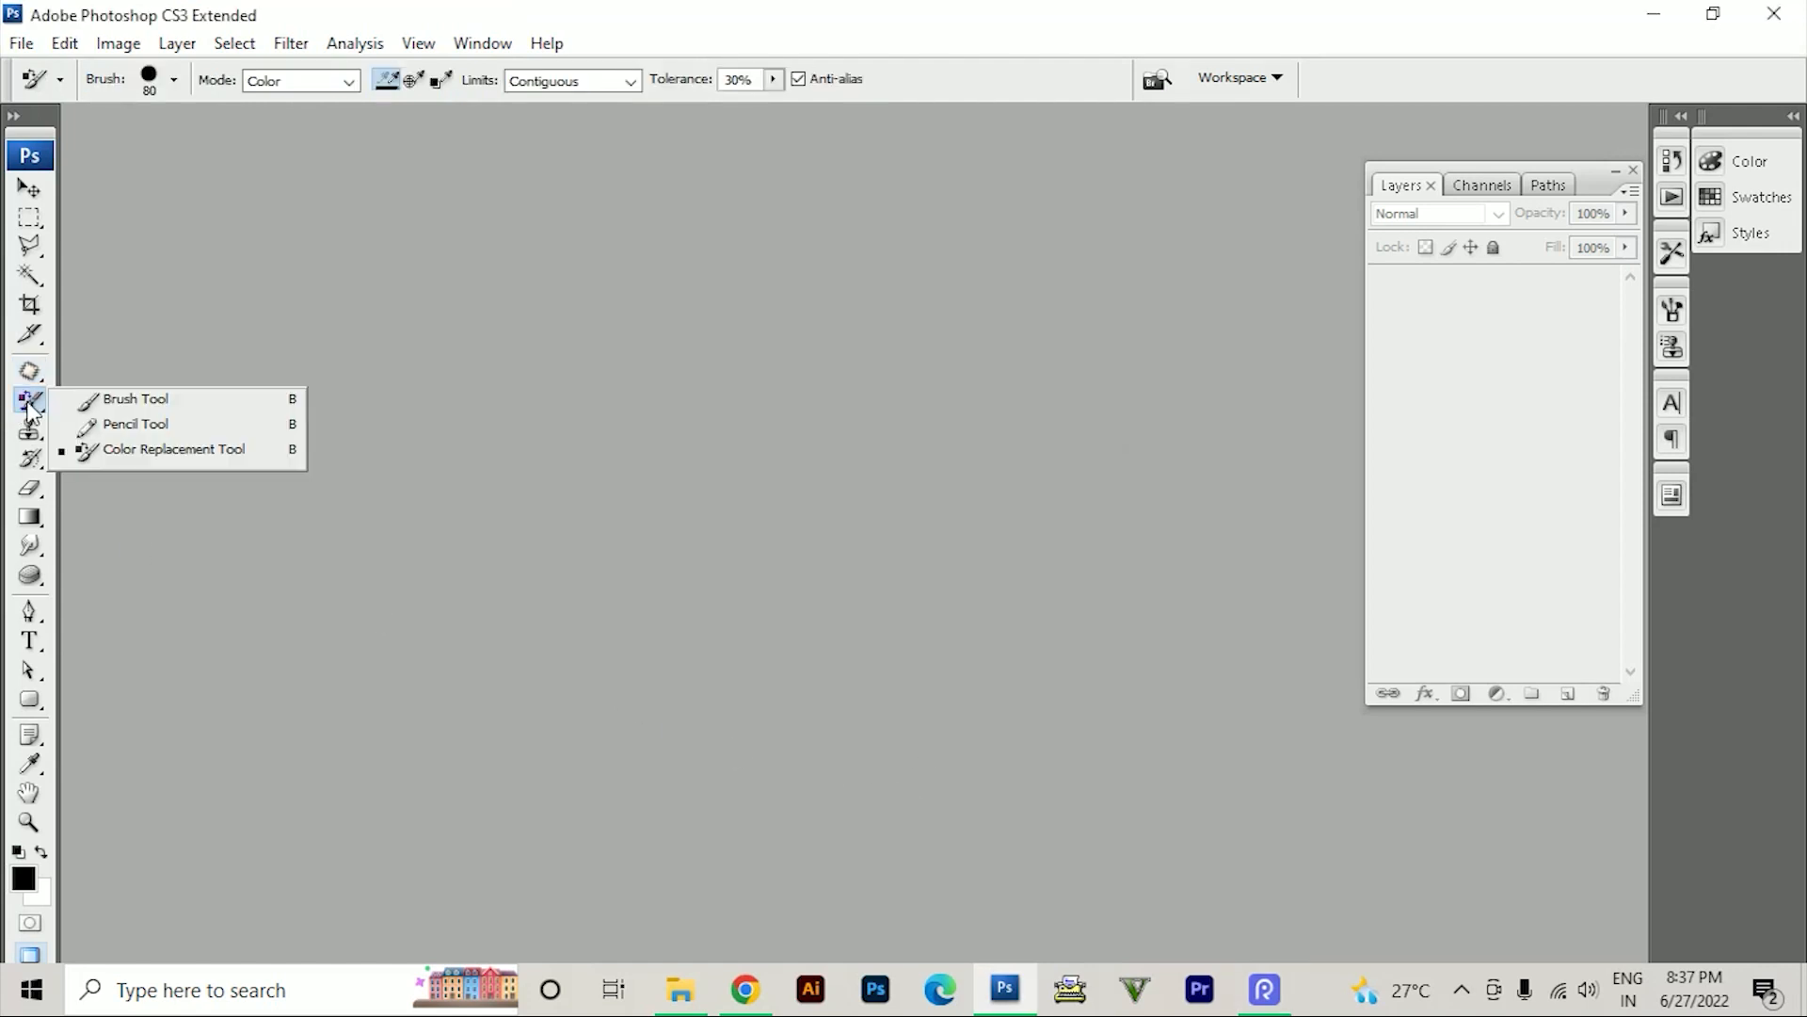
{"action": "left_click", "coordinate": [96, 402]}
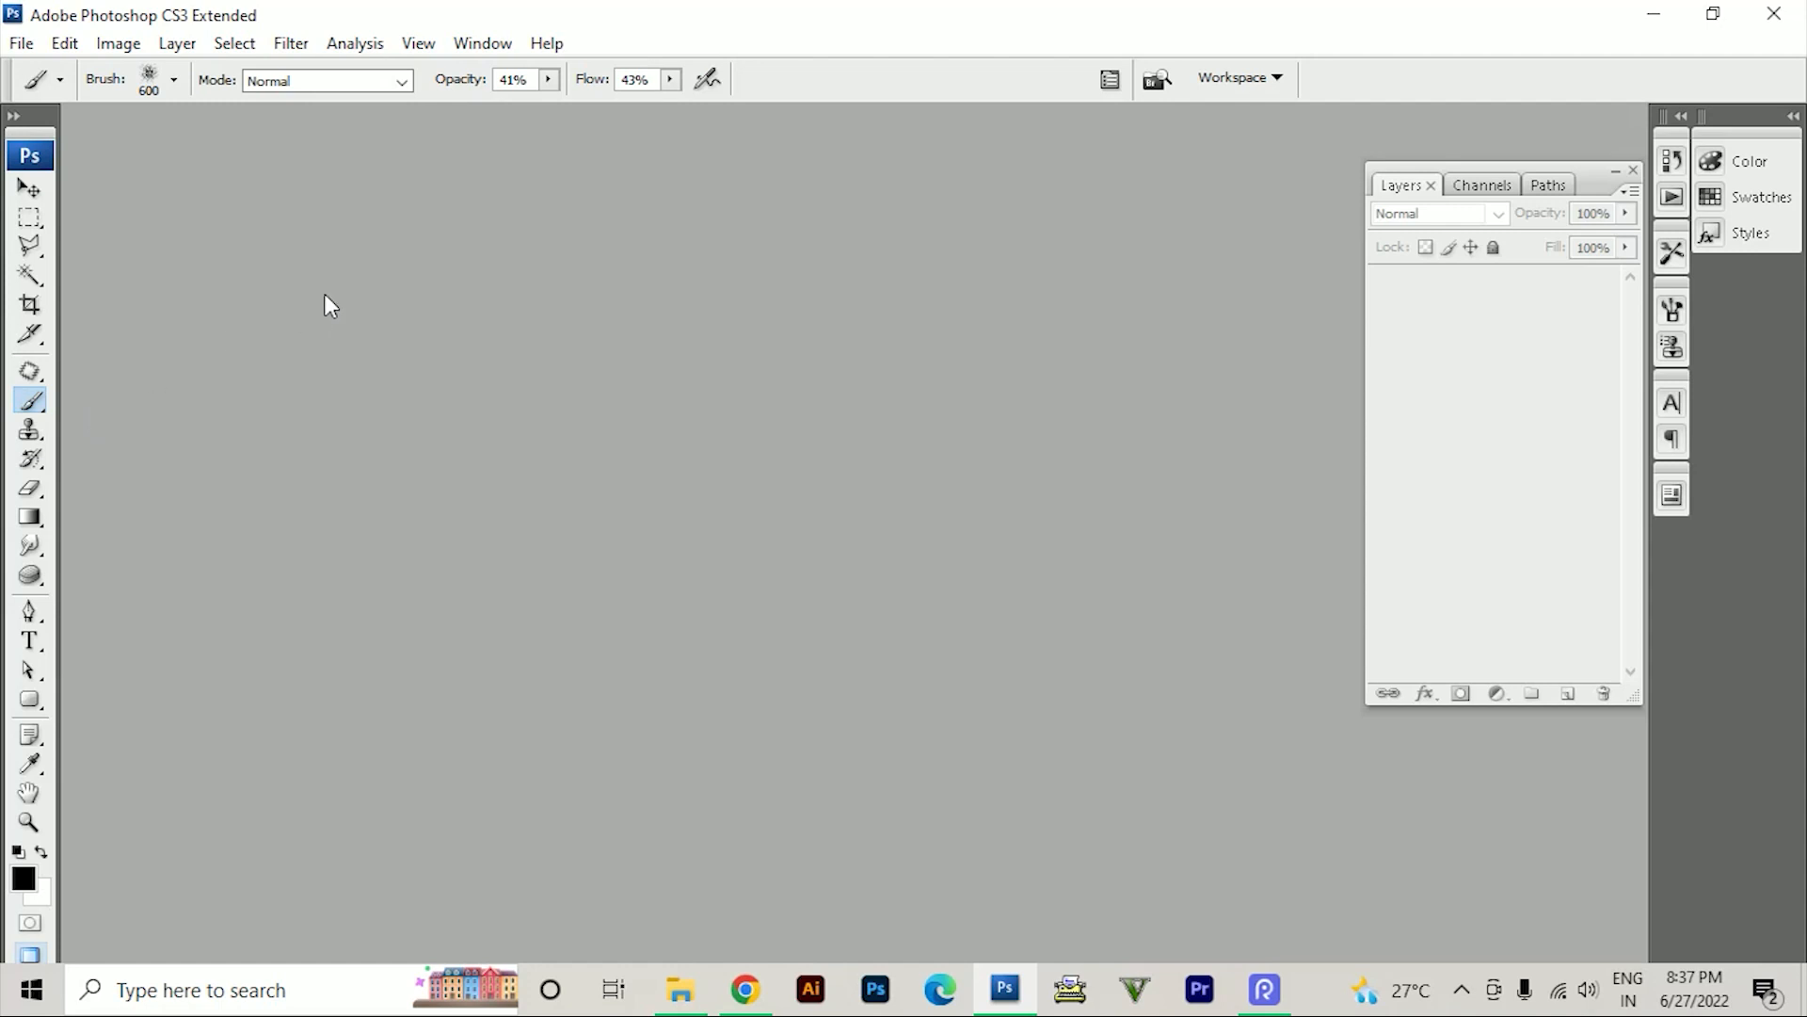
- Create a new document with the Film & Video preset at the Film (2K) size
{"action": "left_click", "coordinate": [21, 46]}
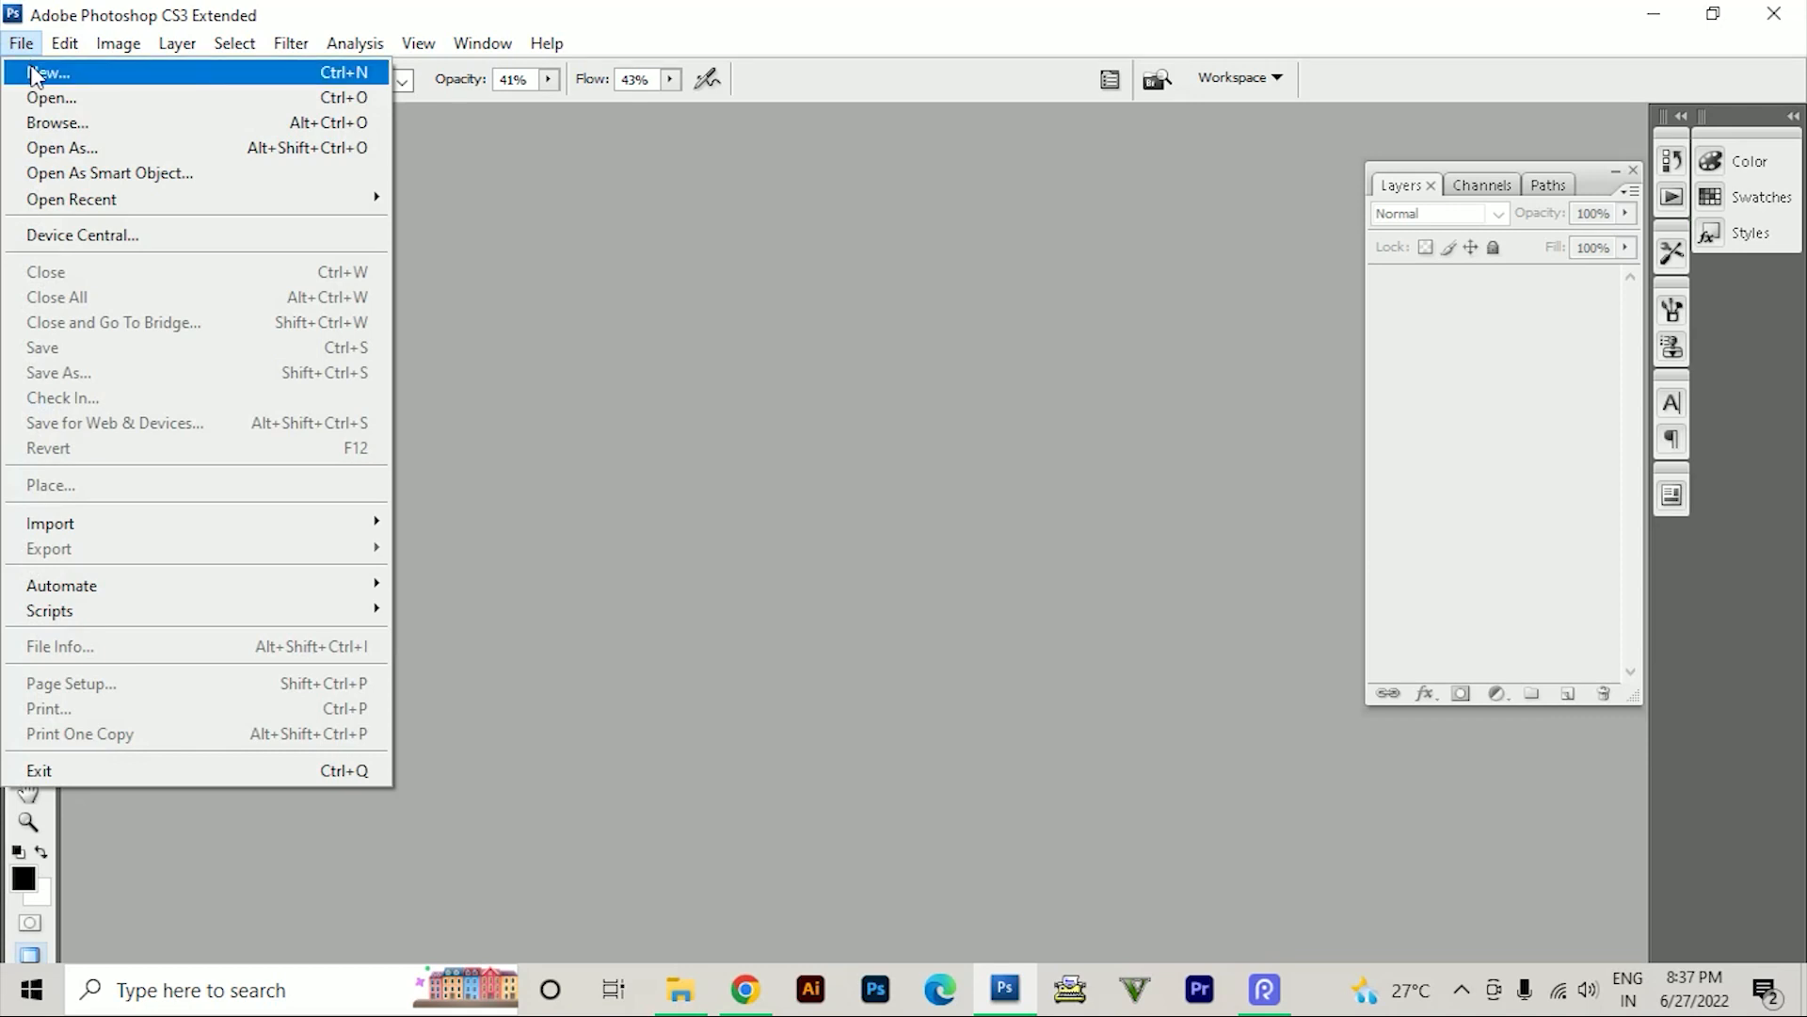
{"action": "left_click", "coordinate": [36, 76]}
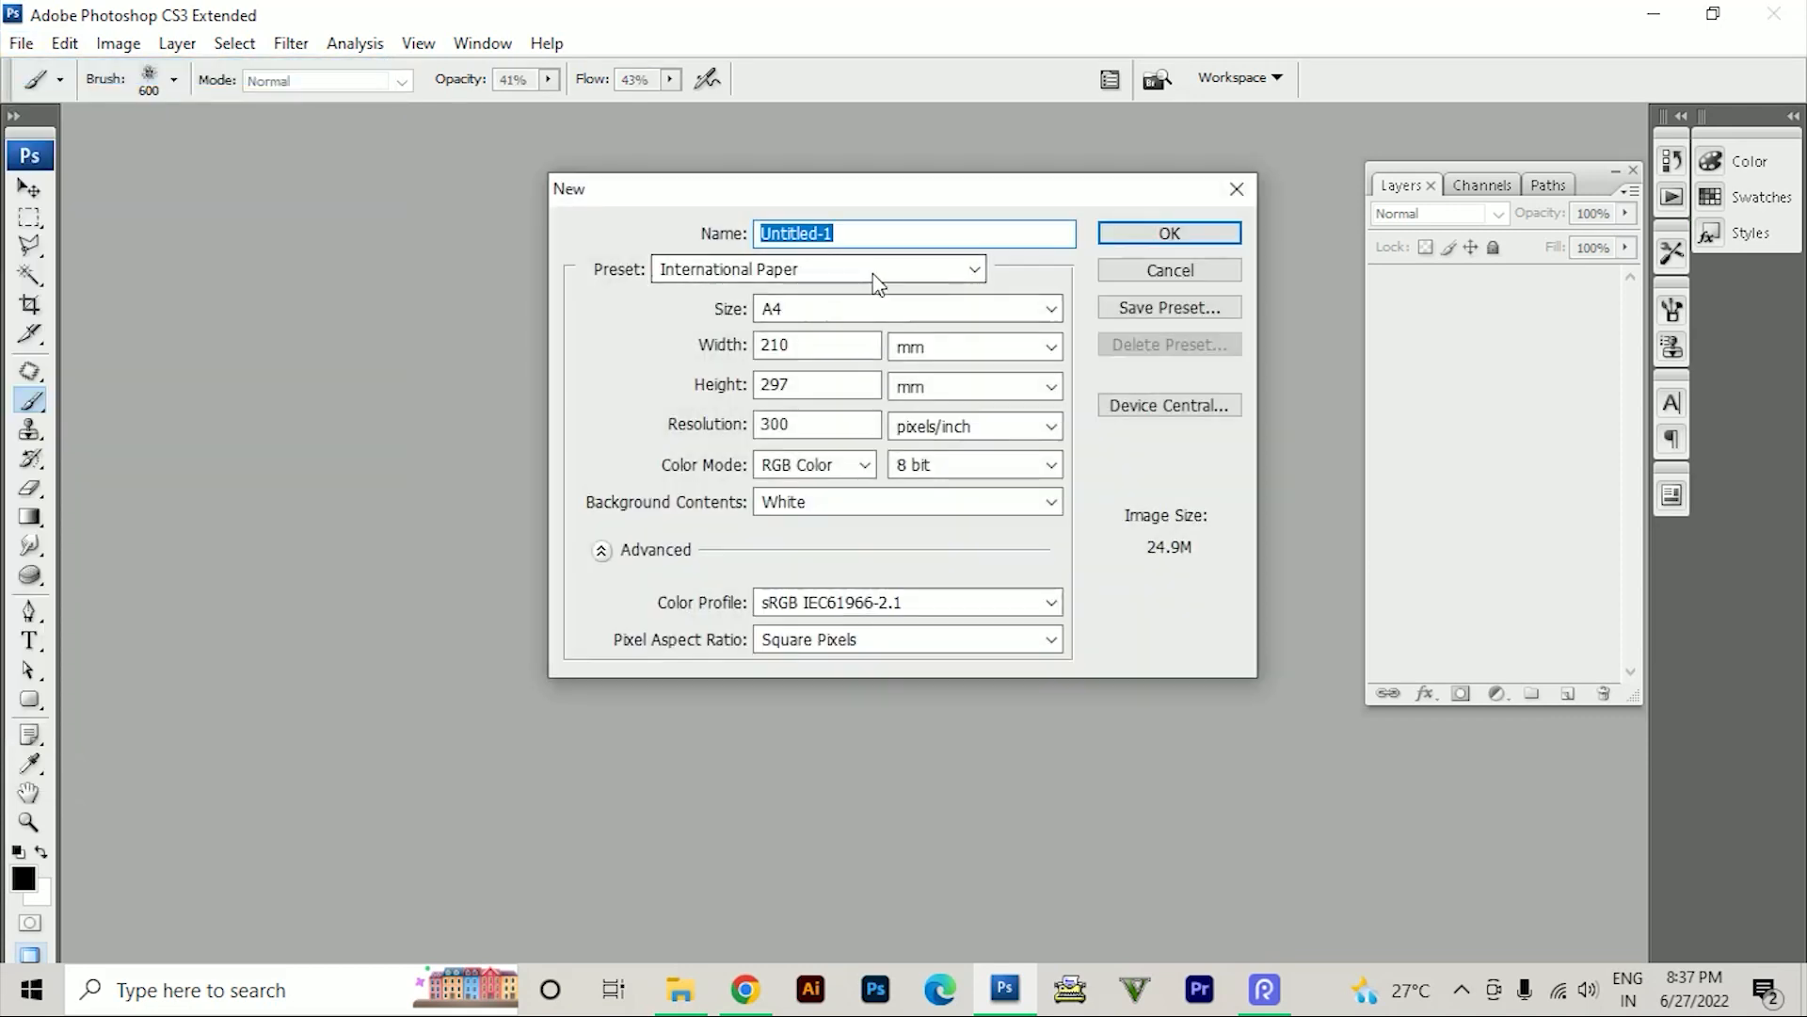
{"action": "left_click", "coordinate": [960, 271]}
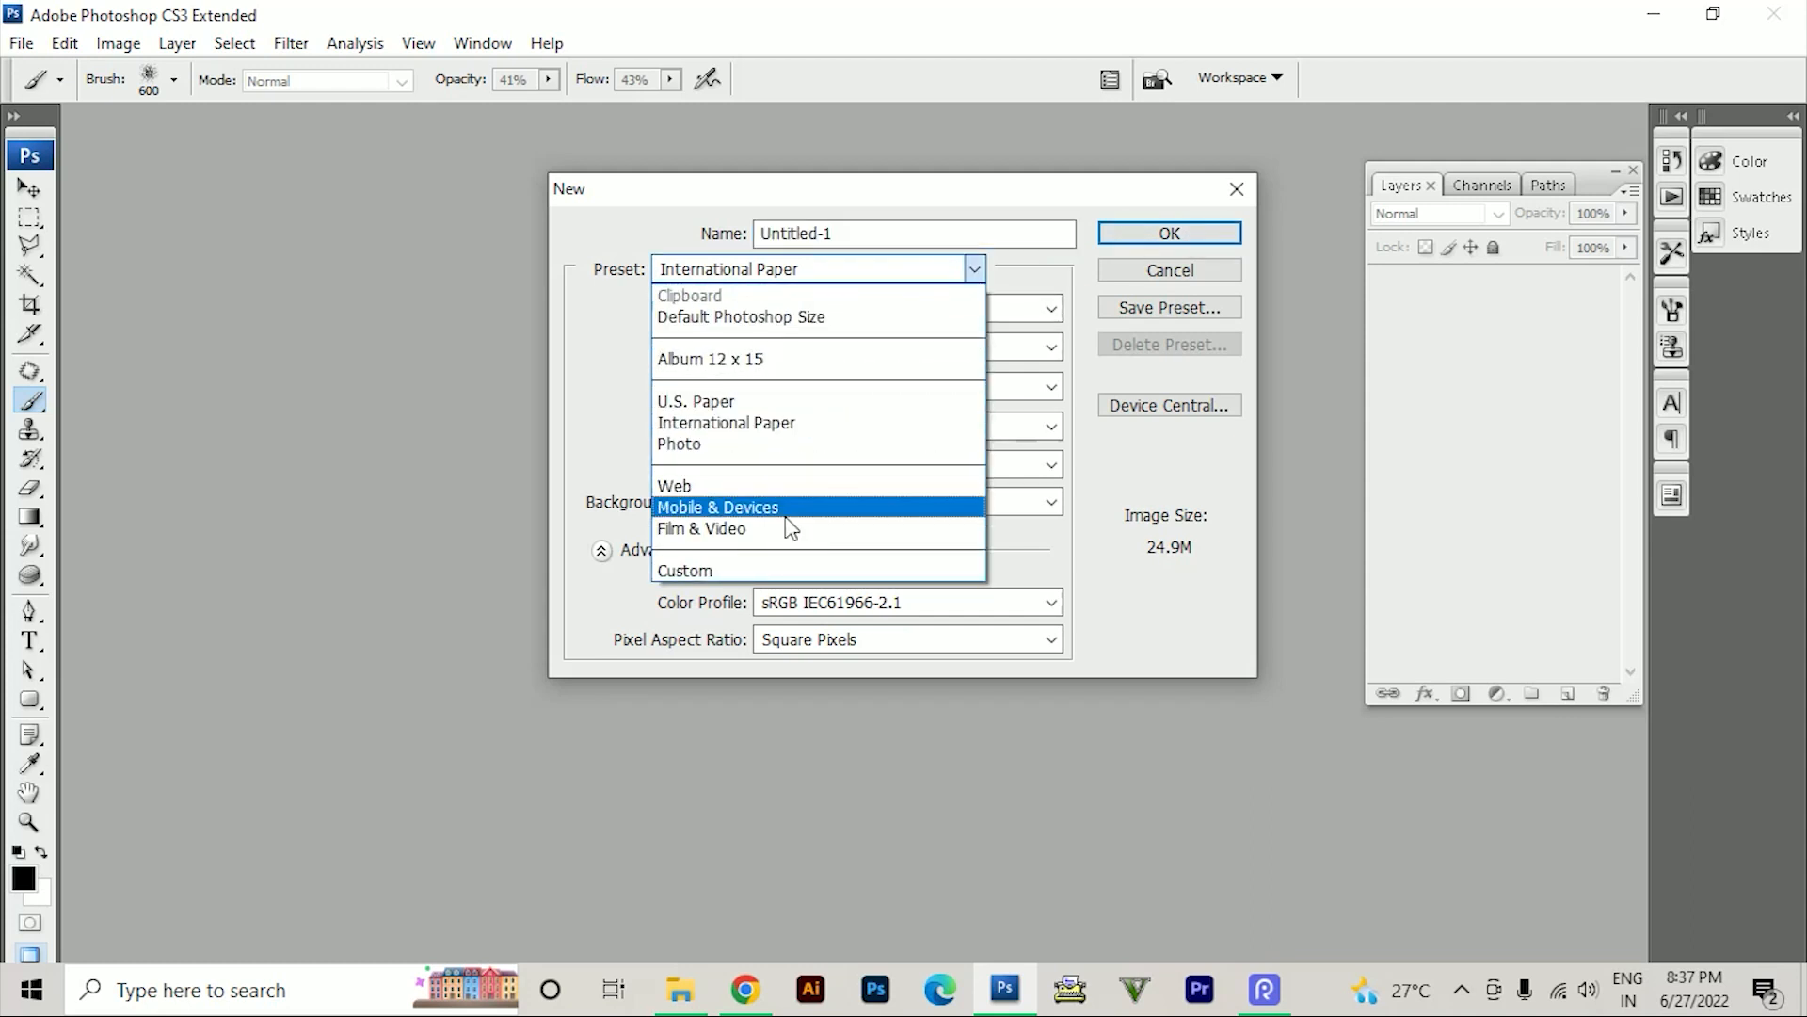
{"action": "left_click", "coordinate": [717, 528]}
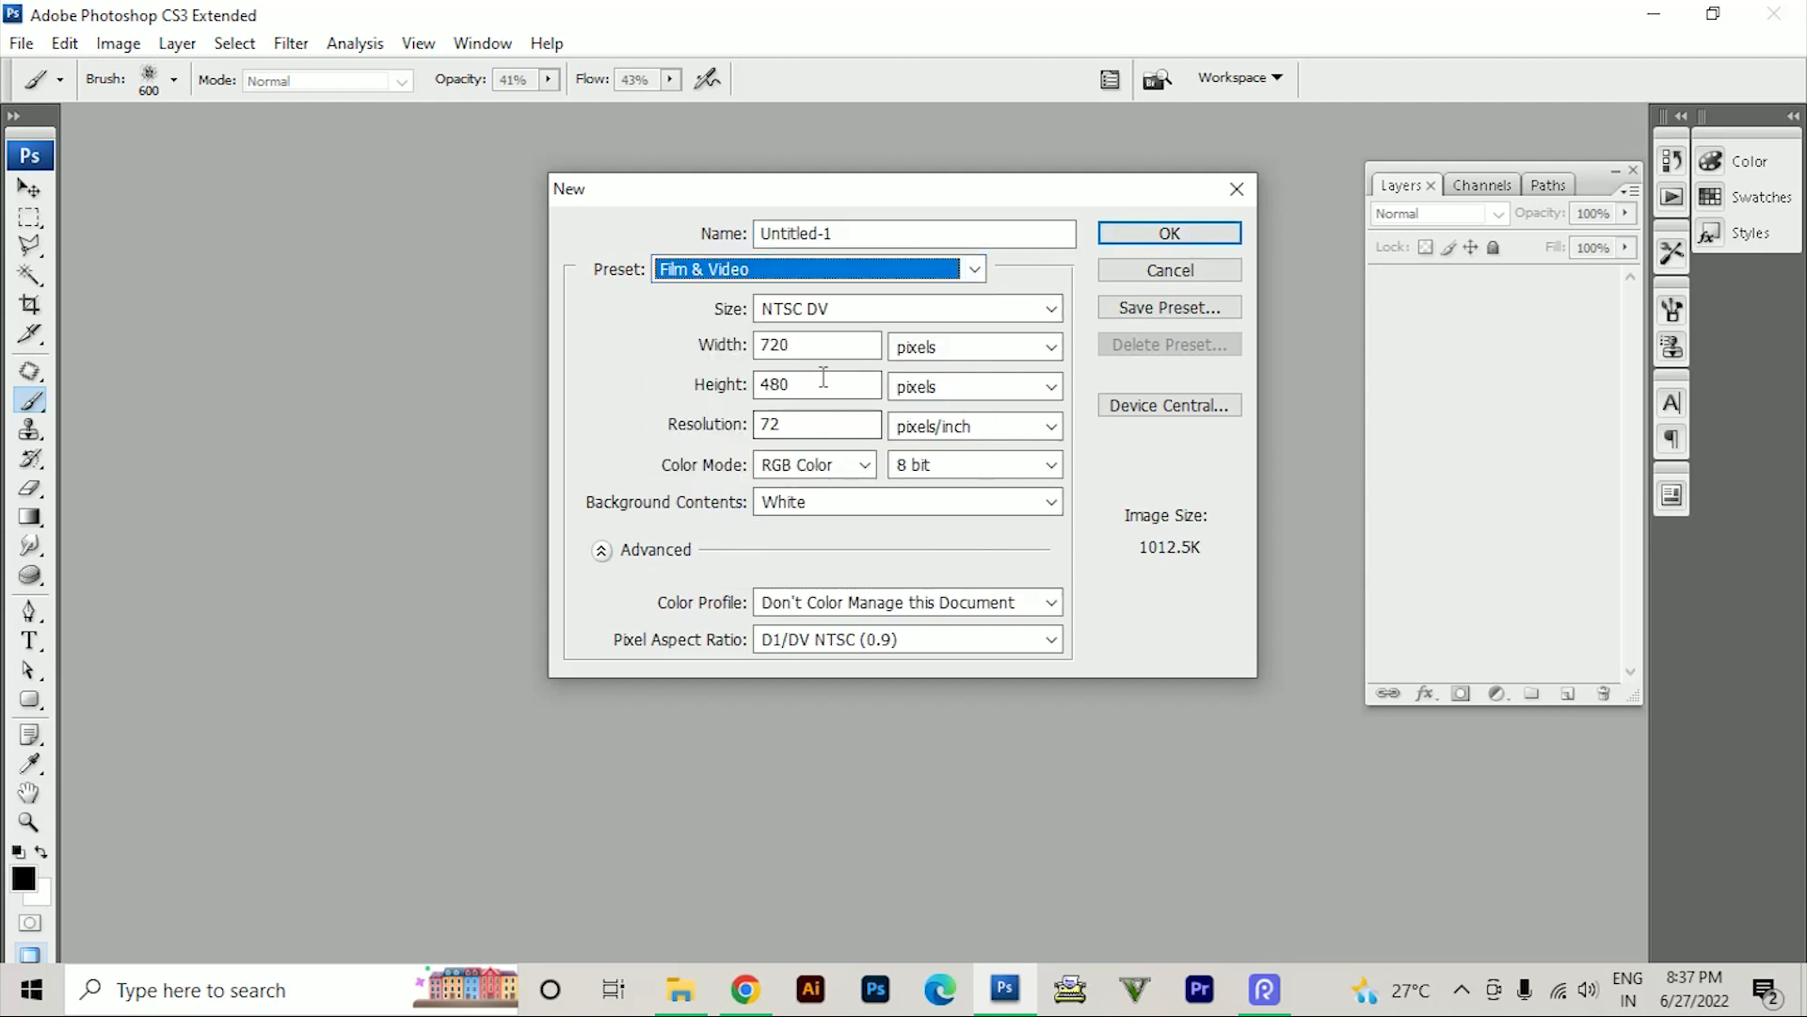
{"action": "left_click", "coordinate": [828, 309]}
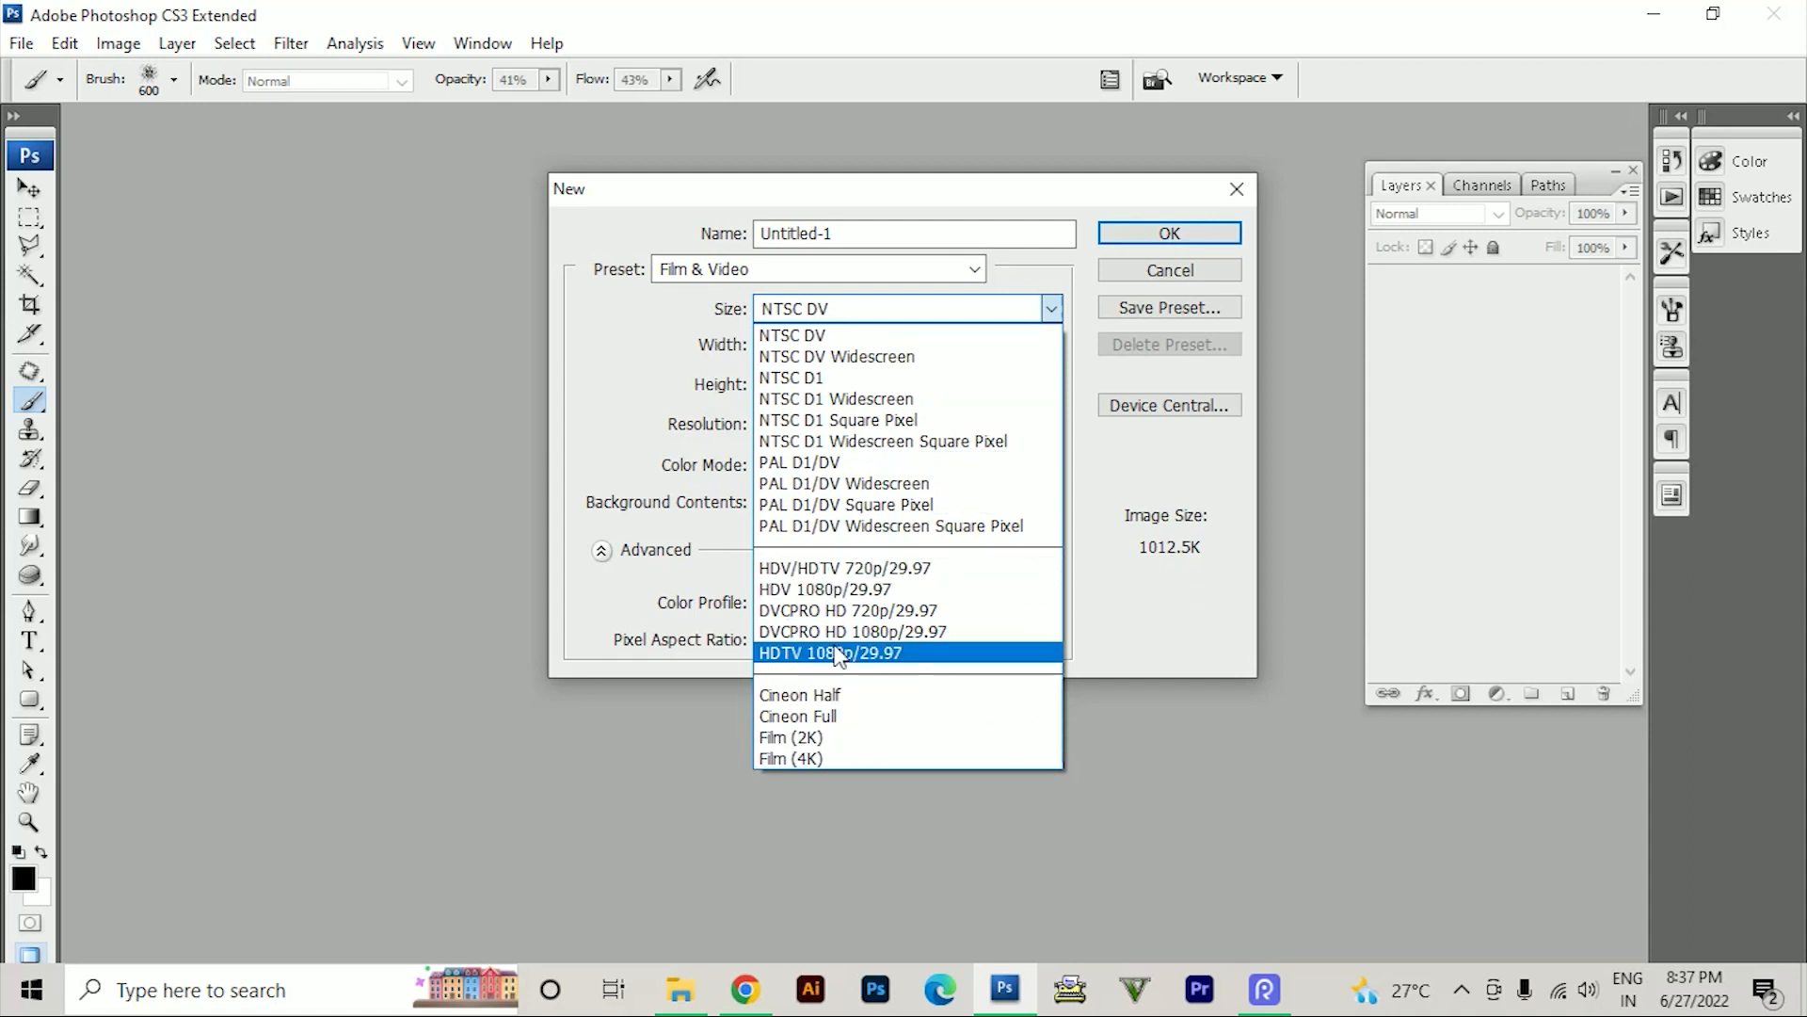
{"action": "left_click", "coordinate": [826, 739]}
{"action": "left_click", "coordinate": [1110, 231]}
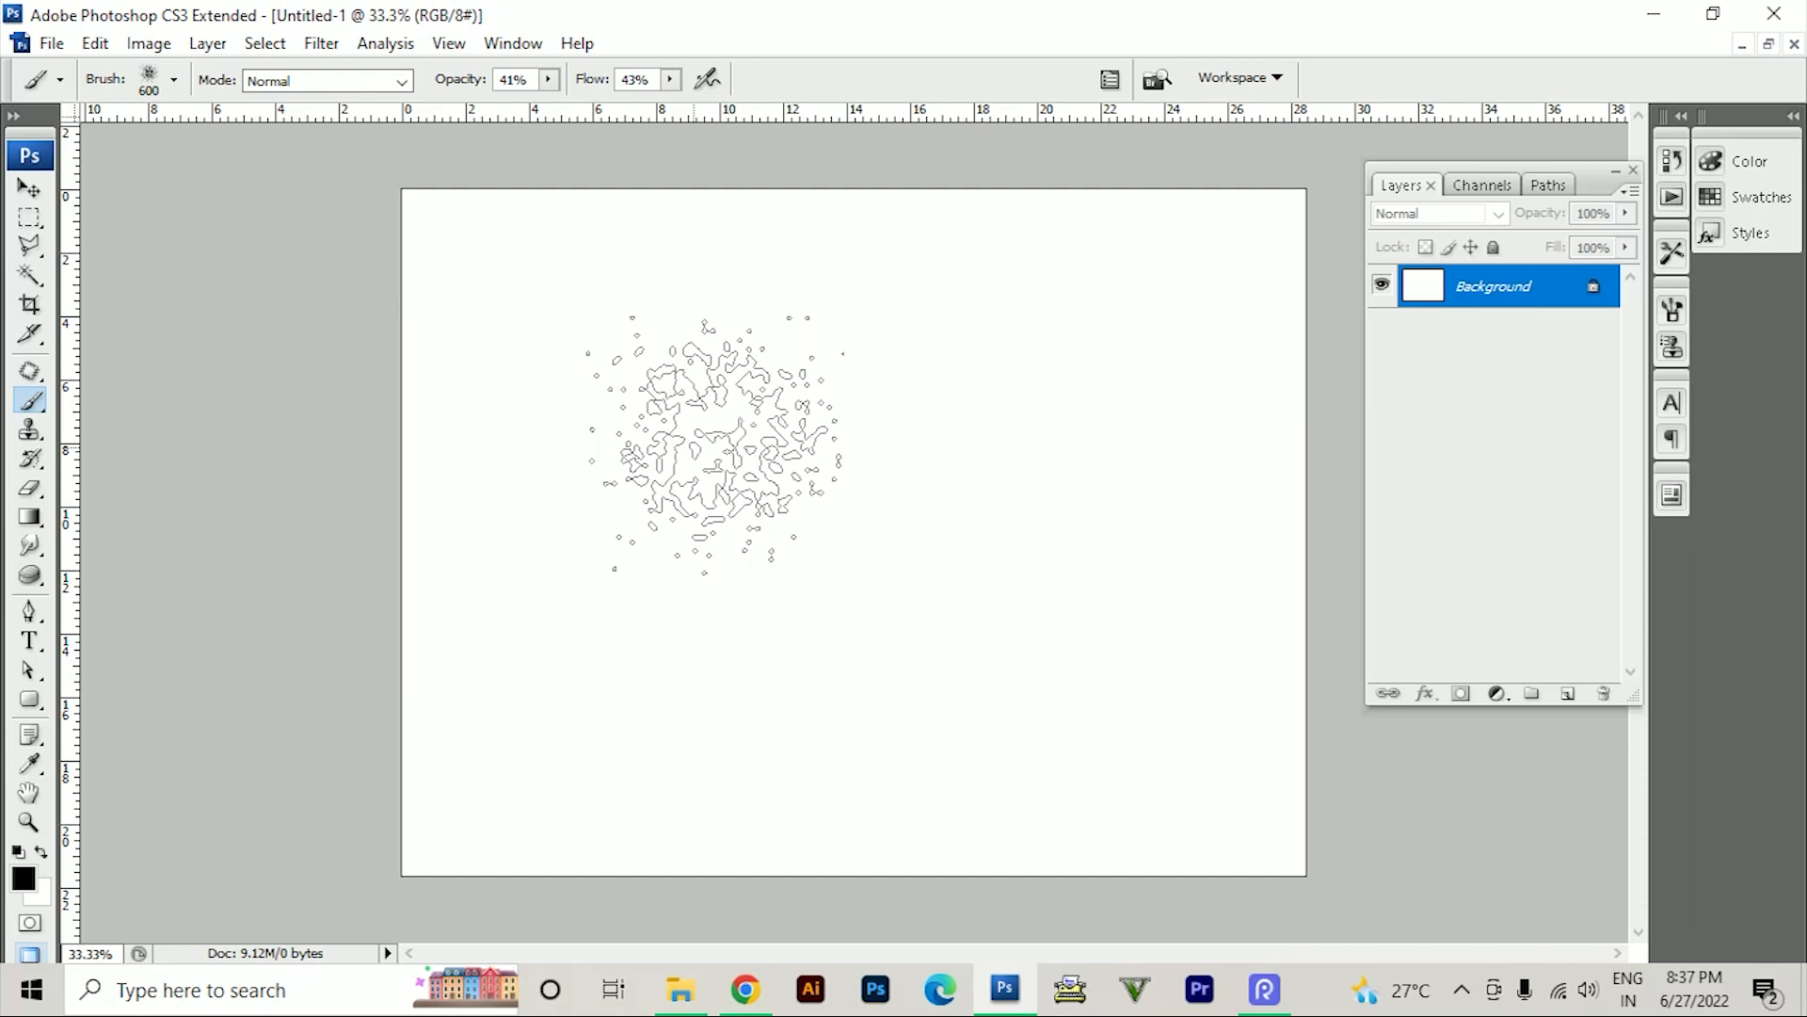
- Examine the Brush tool's preset library and its brush-loading dialog, and cancel without loading a brush file
{"action": "right_click", "coordinate": [31, 401]}
{"action": "left_click", "coordinate": [122, 399]}
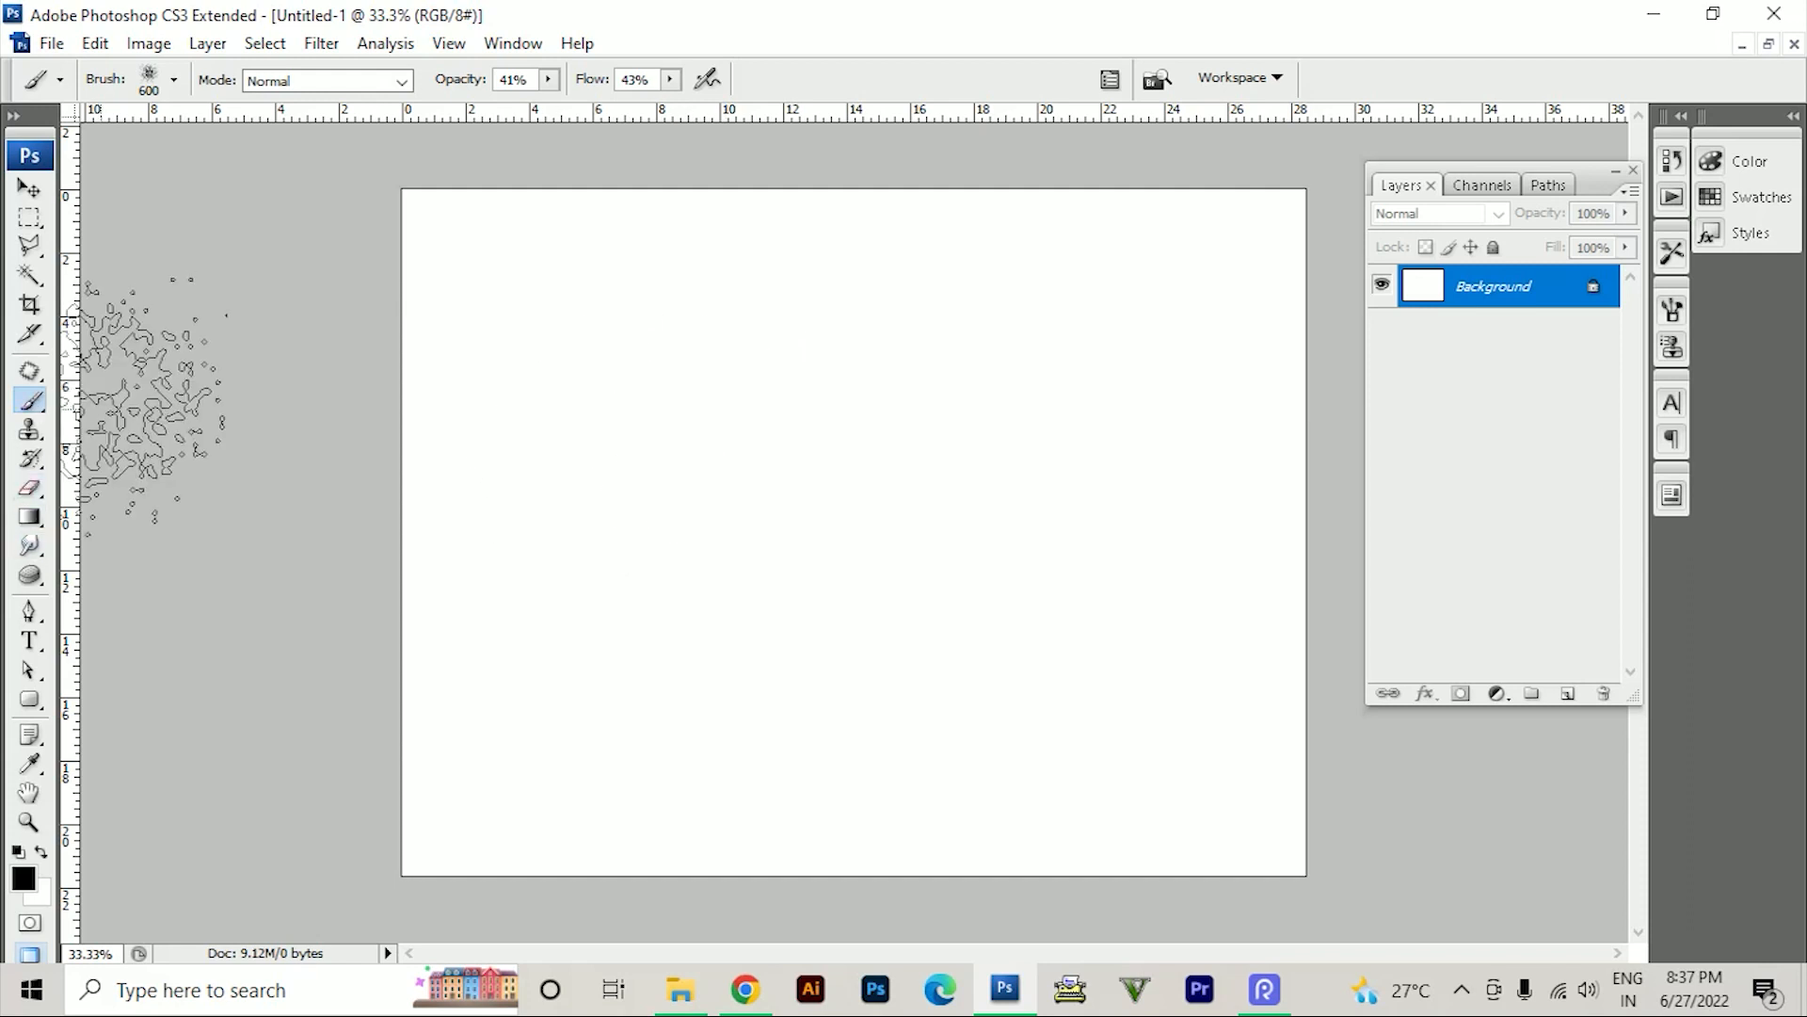
{"action": "left_click", "coordinate": [138, 90]}
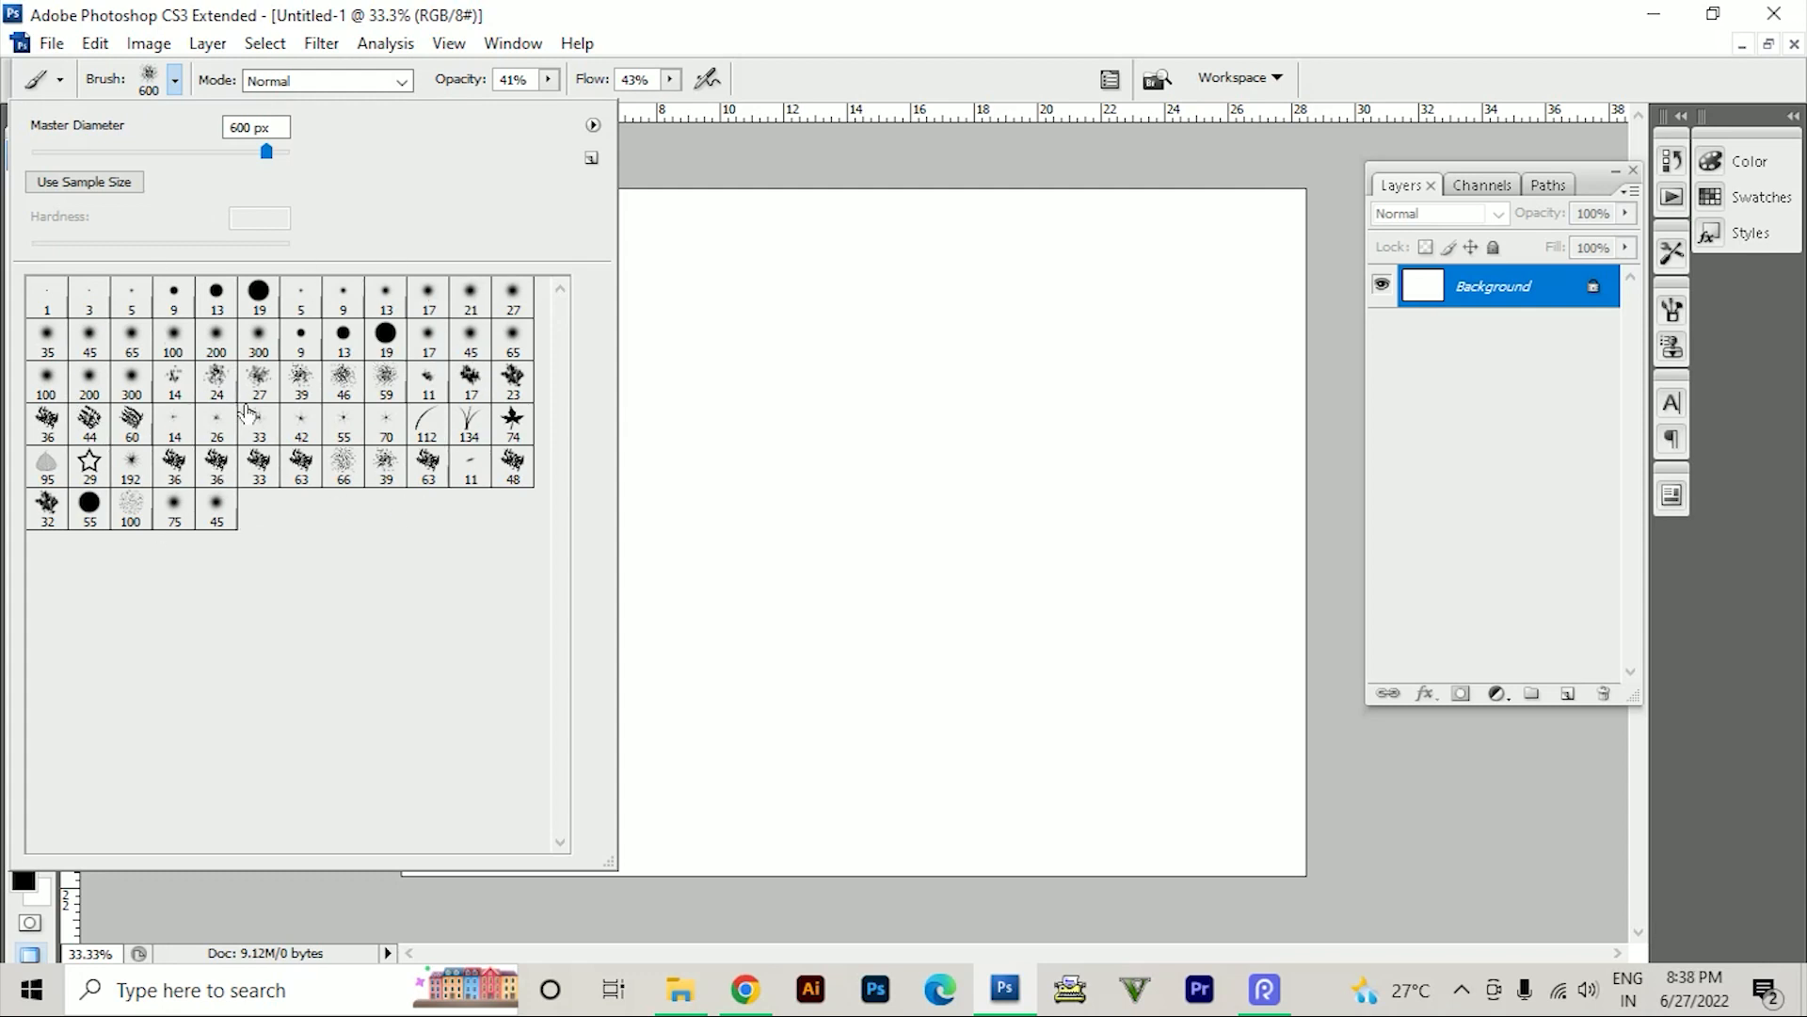
{"action": "left_click", "coordinate": [592, 128]}
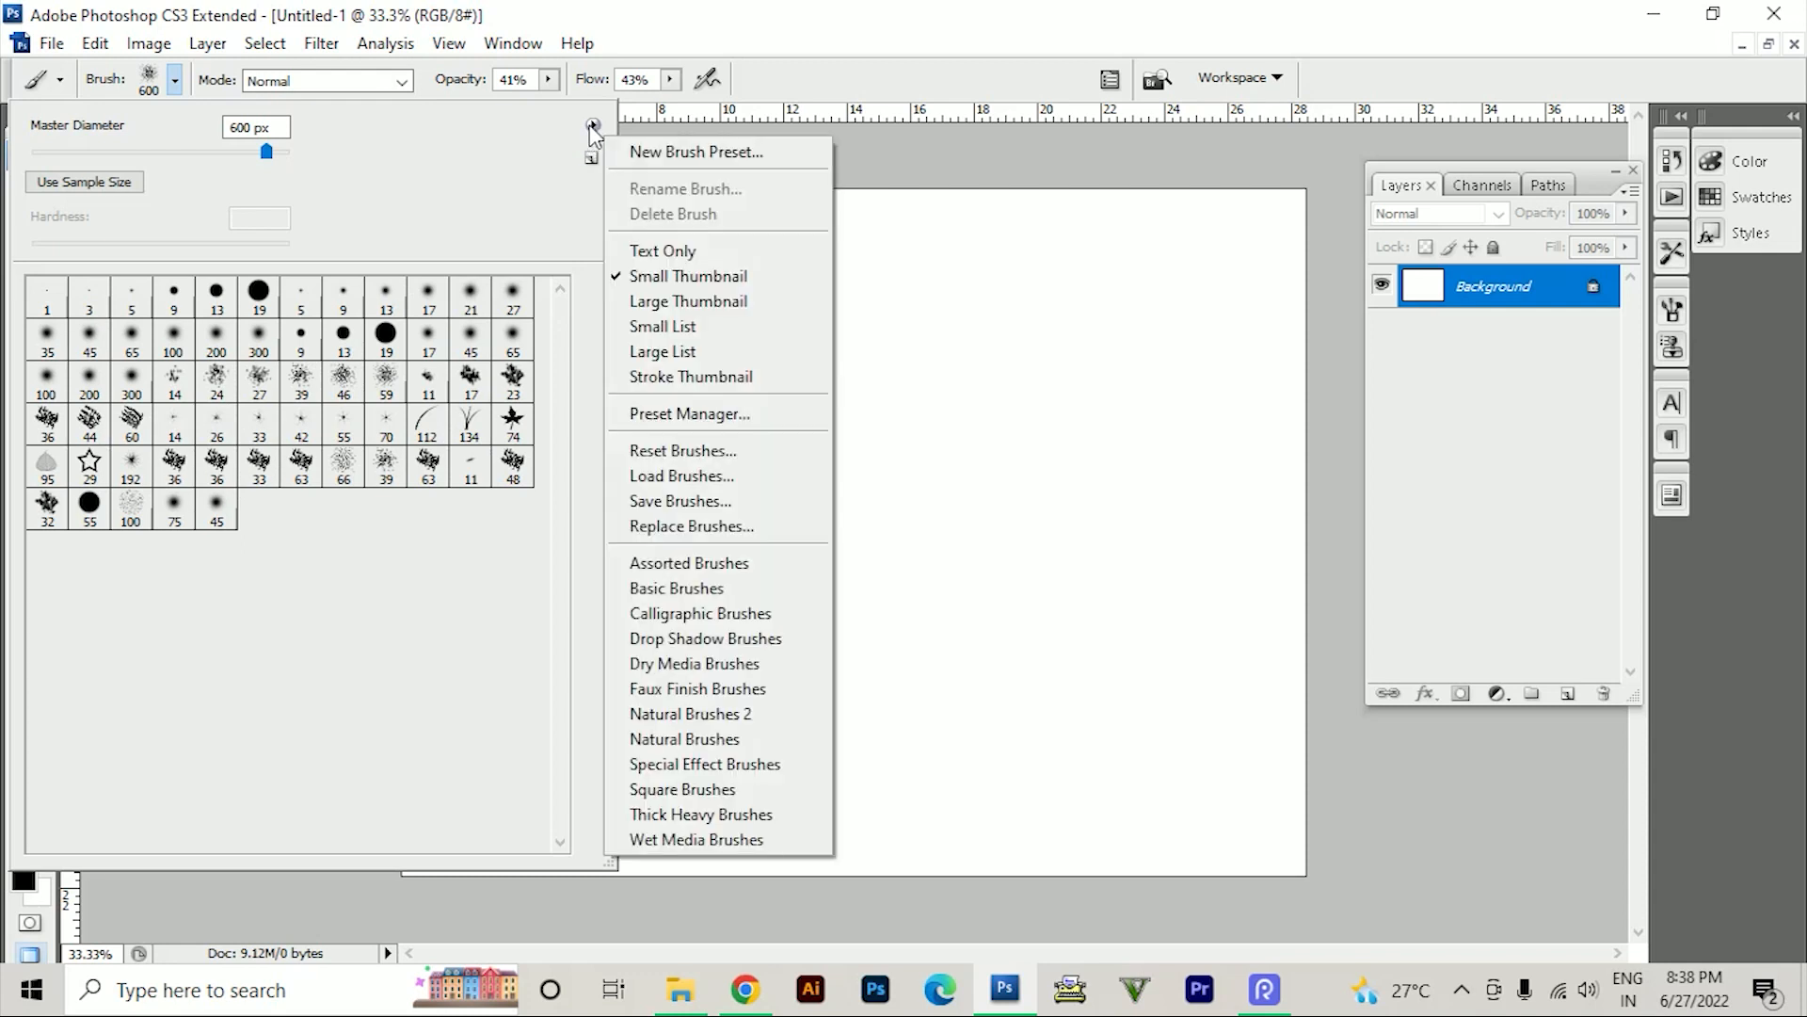
{"action": "left_click", "coordinate": [727, 478]}
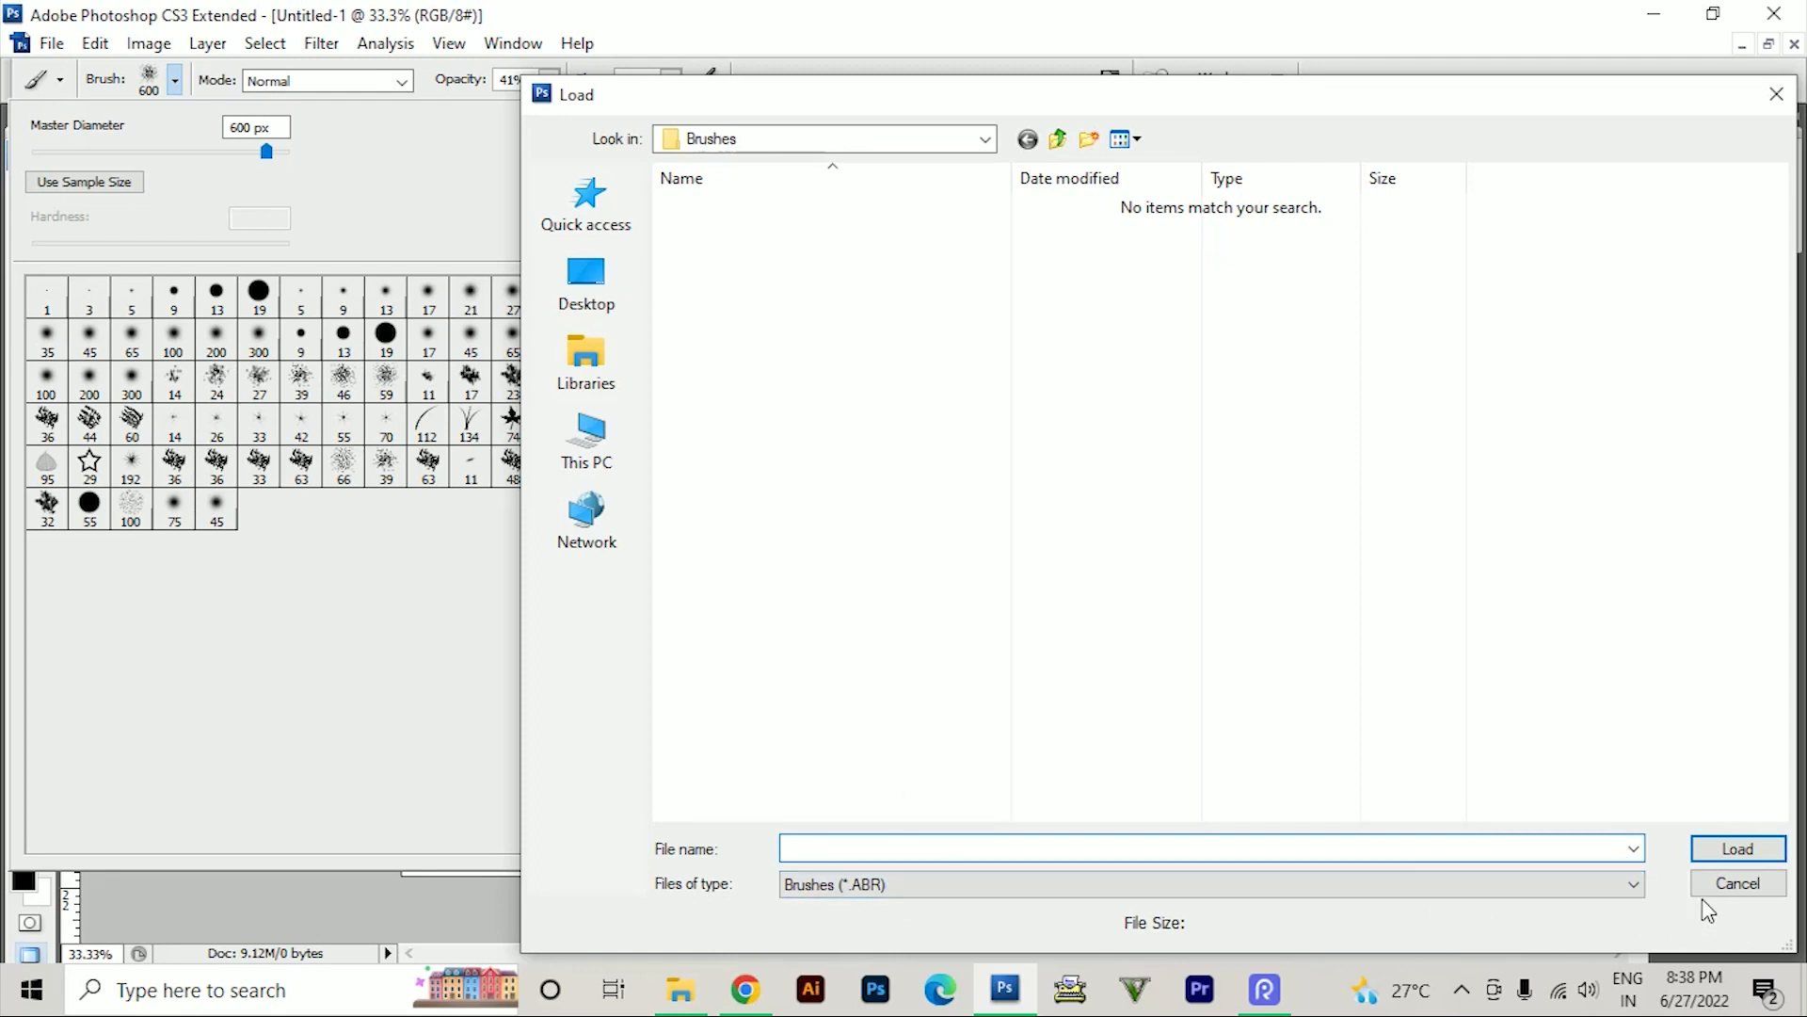
{"action": "left_click", "coordinate": [1730, 884]}
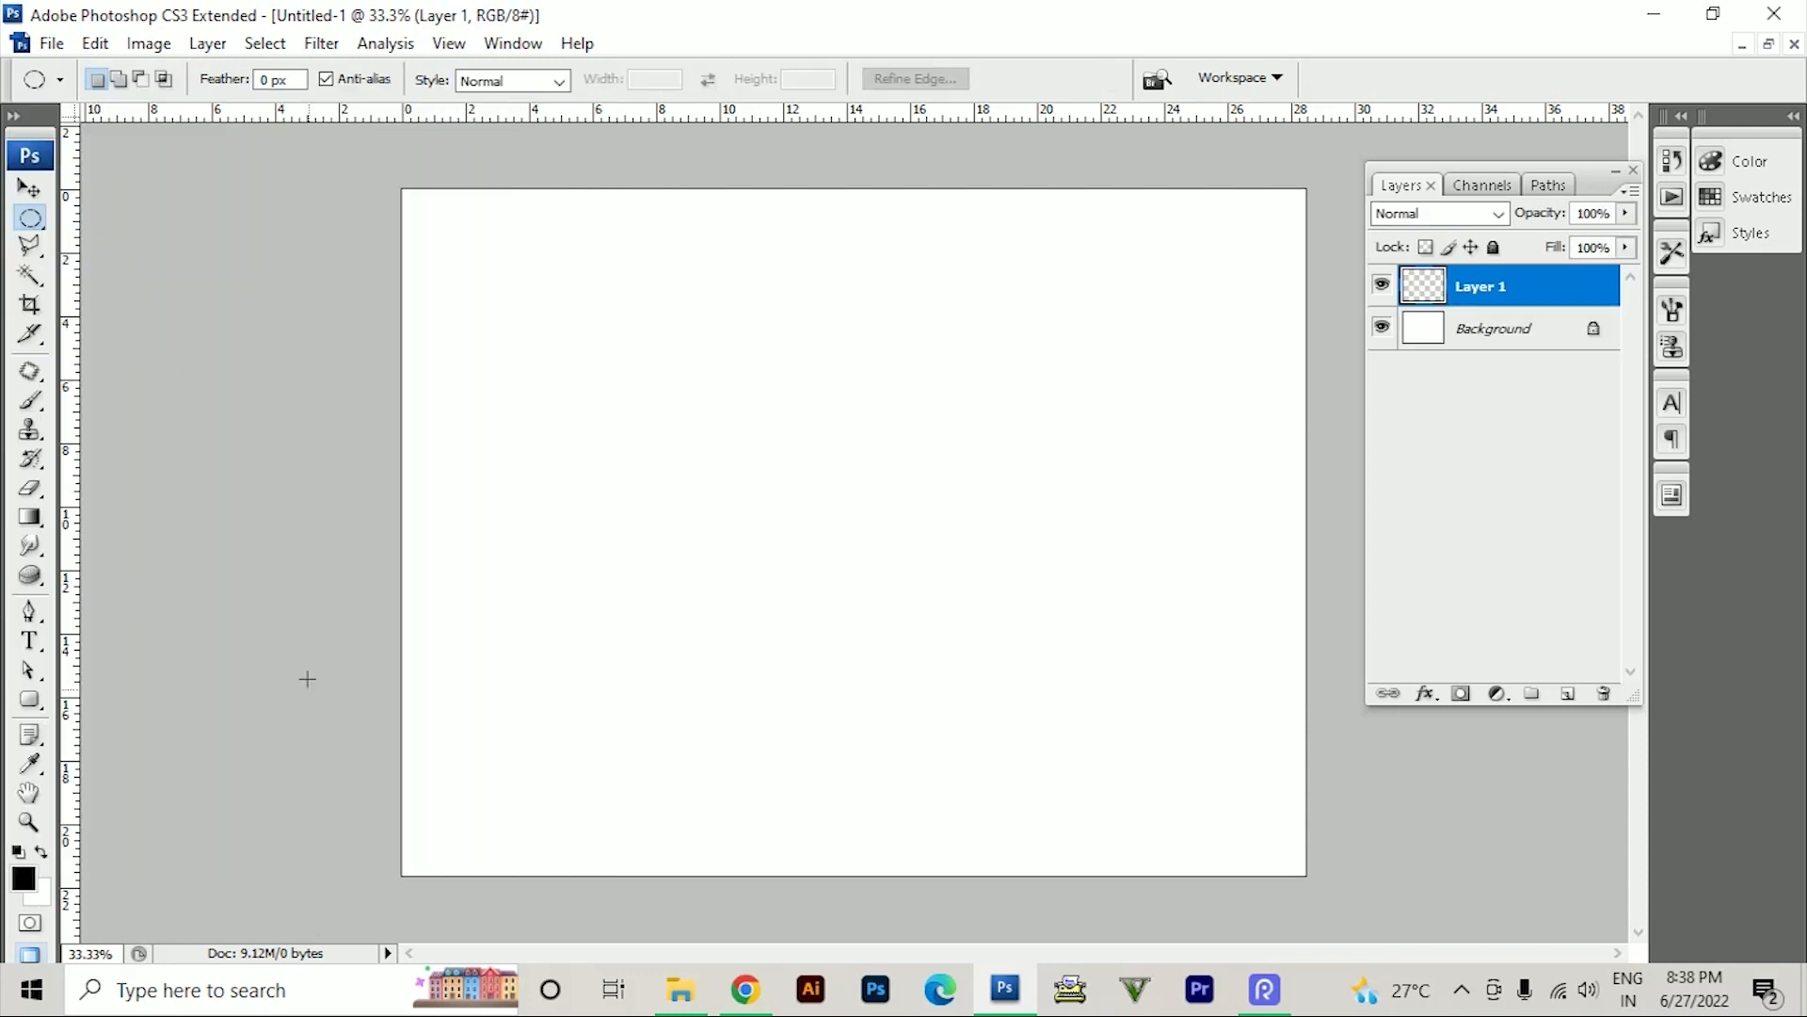
- Select a wide ellipse across the lower part of the canvas, fill it with black on a new layer, and deselect
{"action": "left_click_drag", "start_coordinate": [1238, 935], "coordinate": [1338, 992]}
{"action": "key", "text": "ctrl+shift+n"}
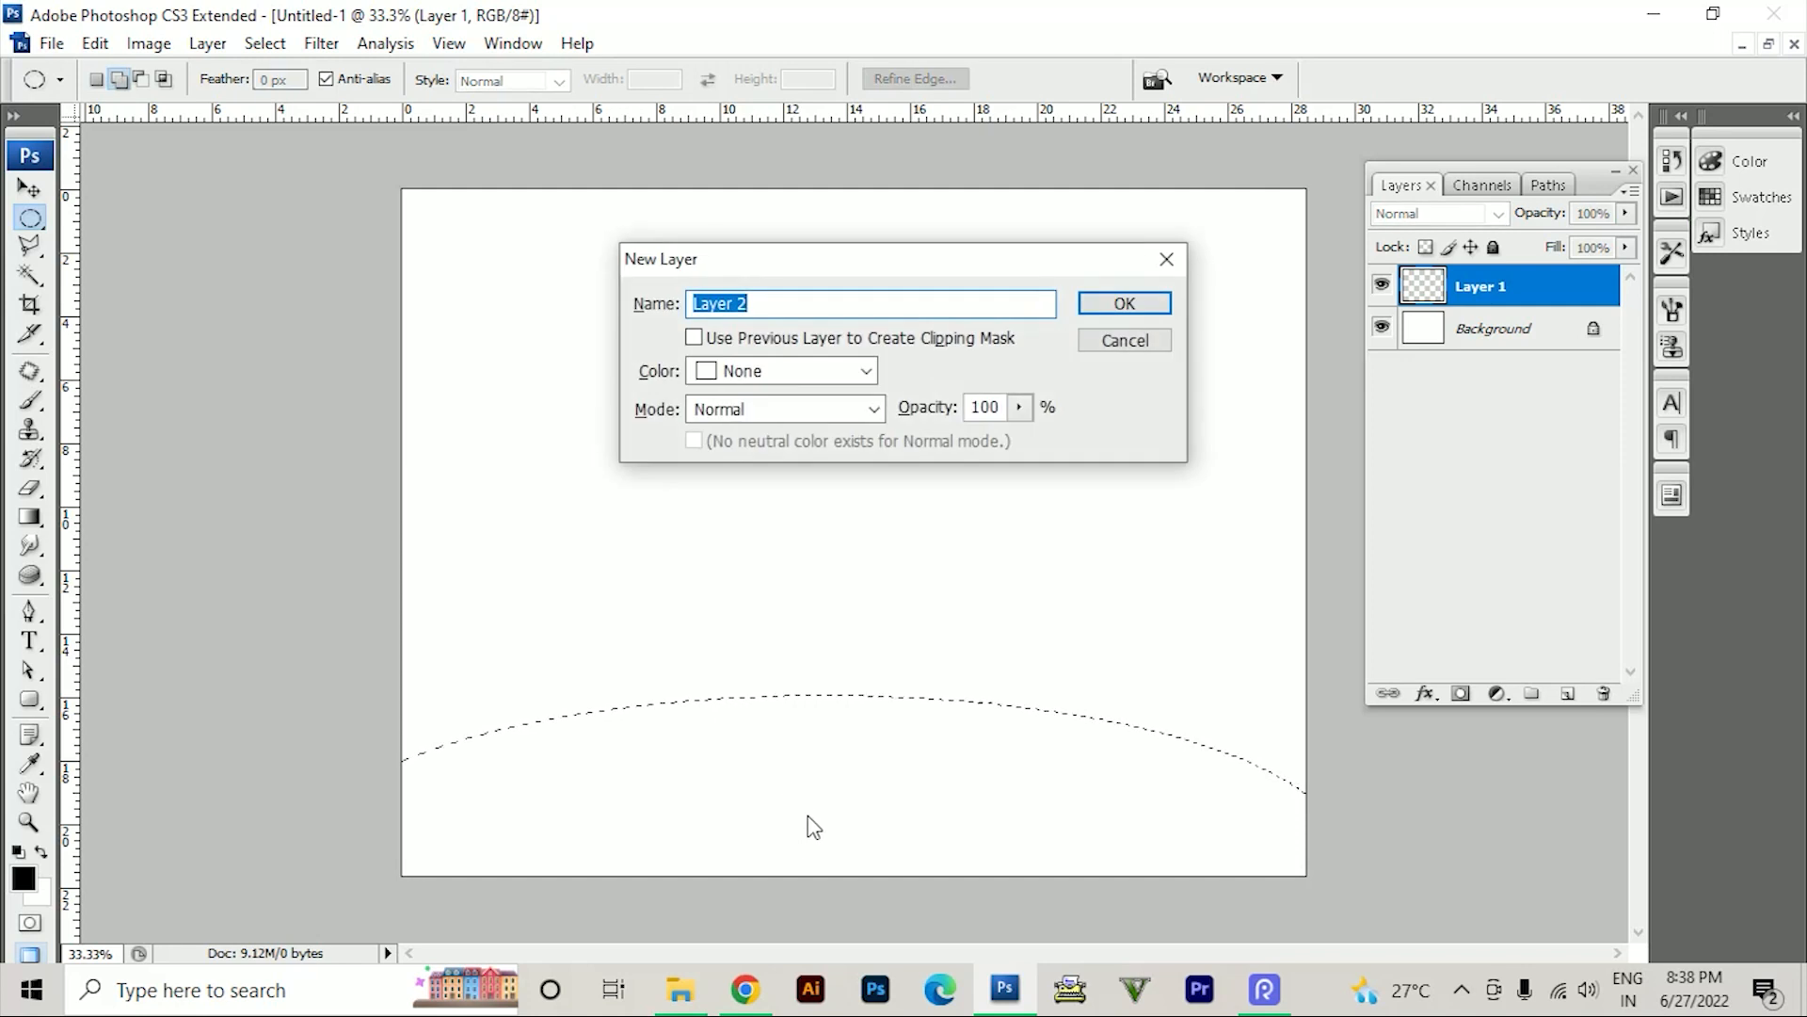
{"action": "key", "text": "Return"}
{"action": "key", "text": "alt"}
{"action": "key", "text": "alt+BackSpace"}
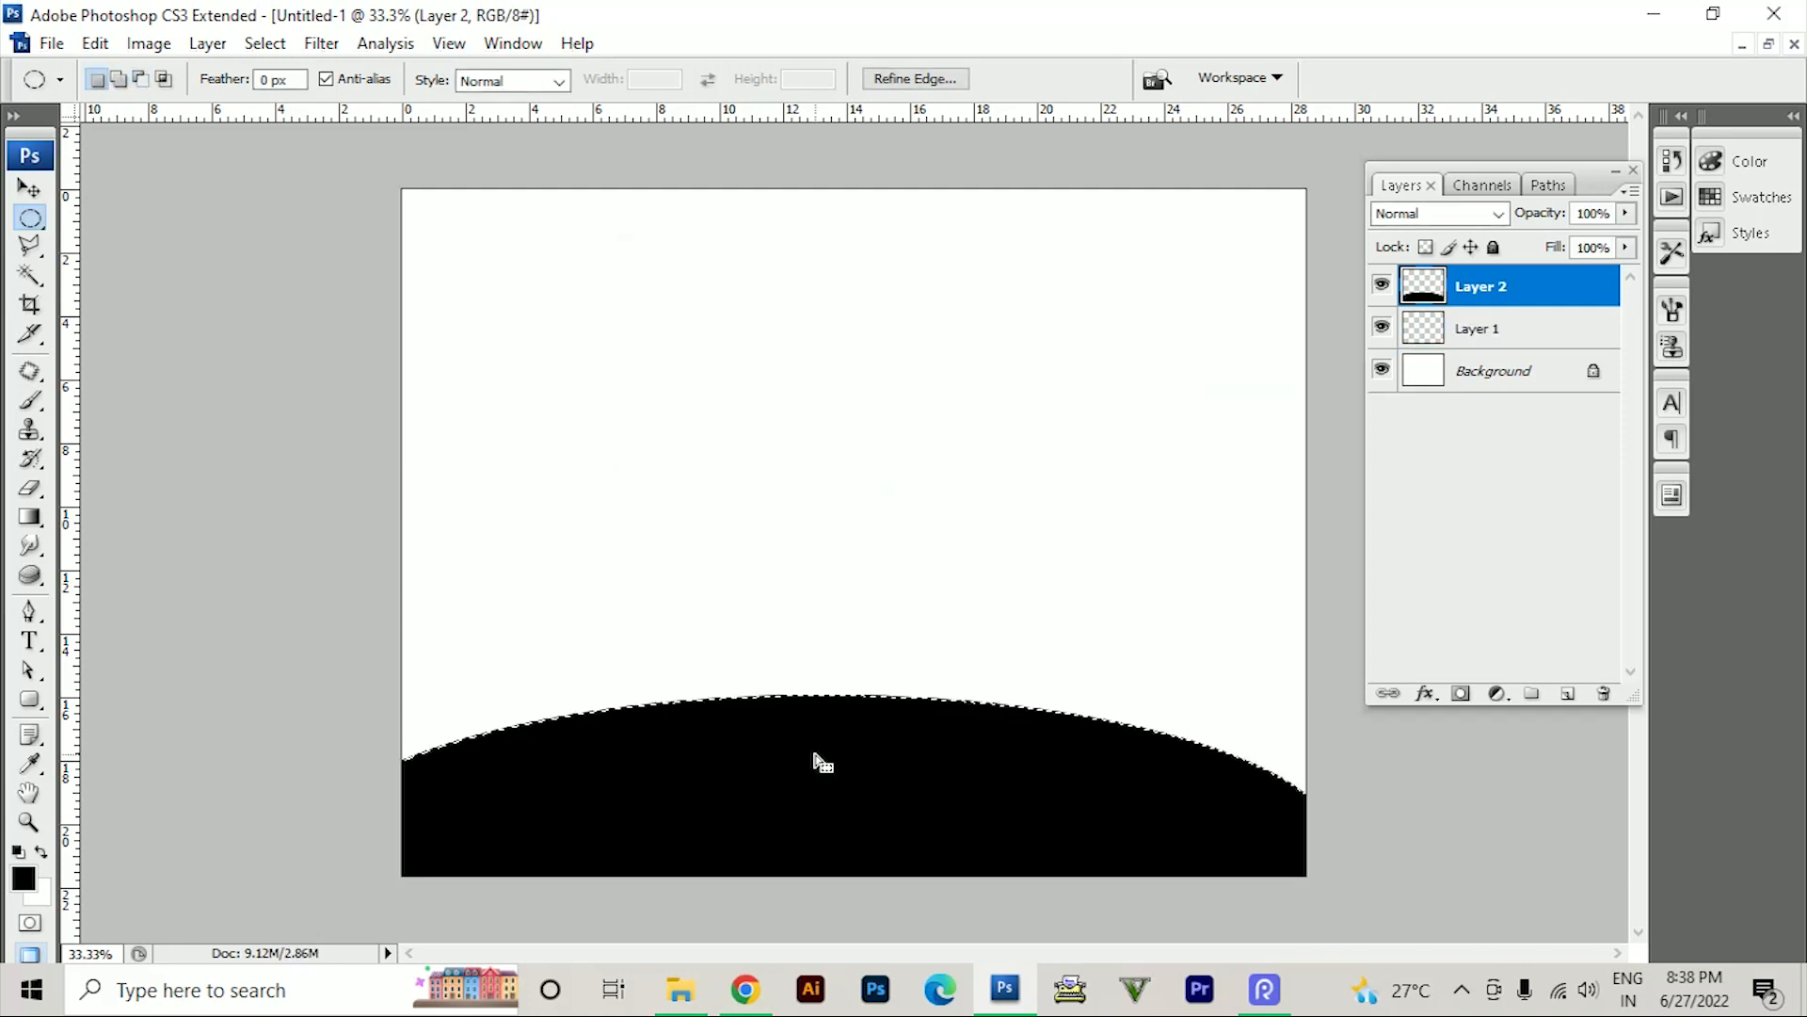
{"action": "key", "text": "ctrl+d"}
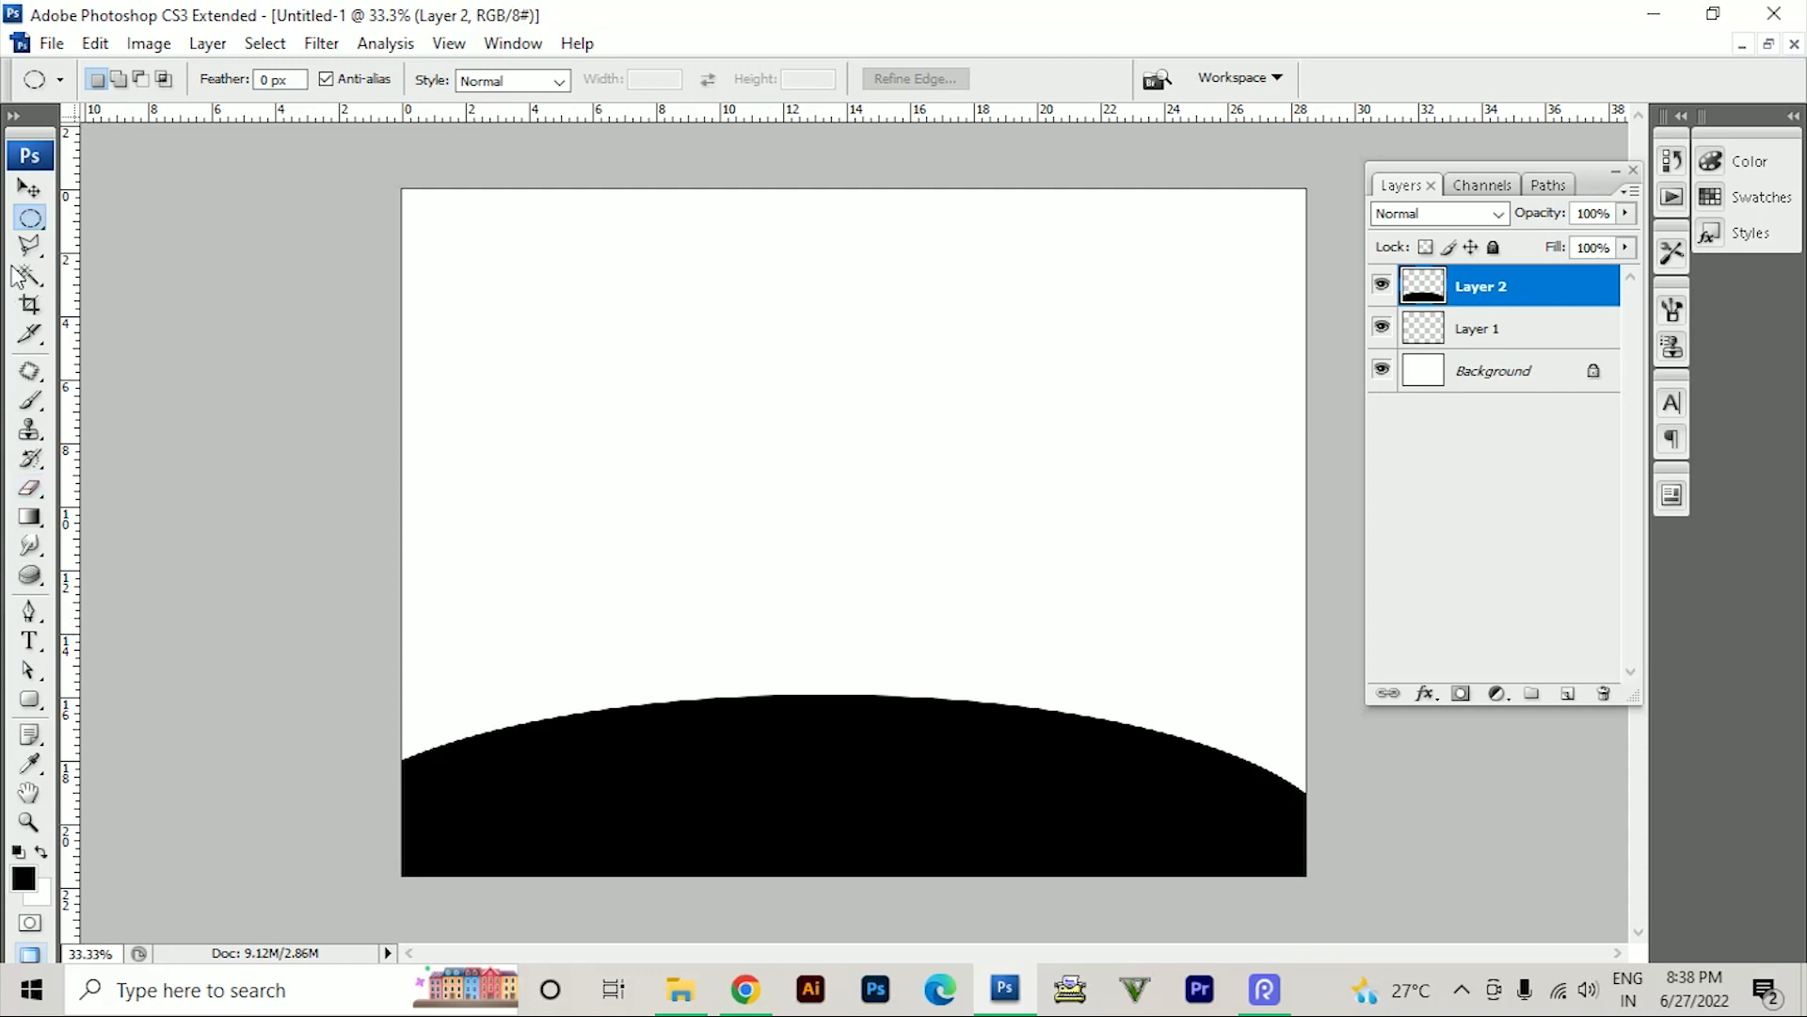
- With the Brush tool active, try a spatter brush preset and choose the 134 px grass brush instead
{"action": "left_click", "coordinate": [31, 401]}
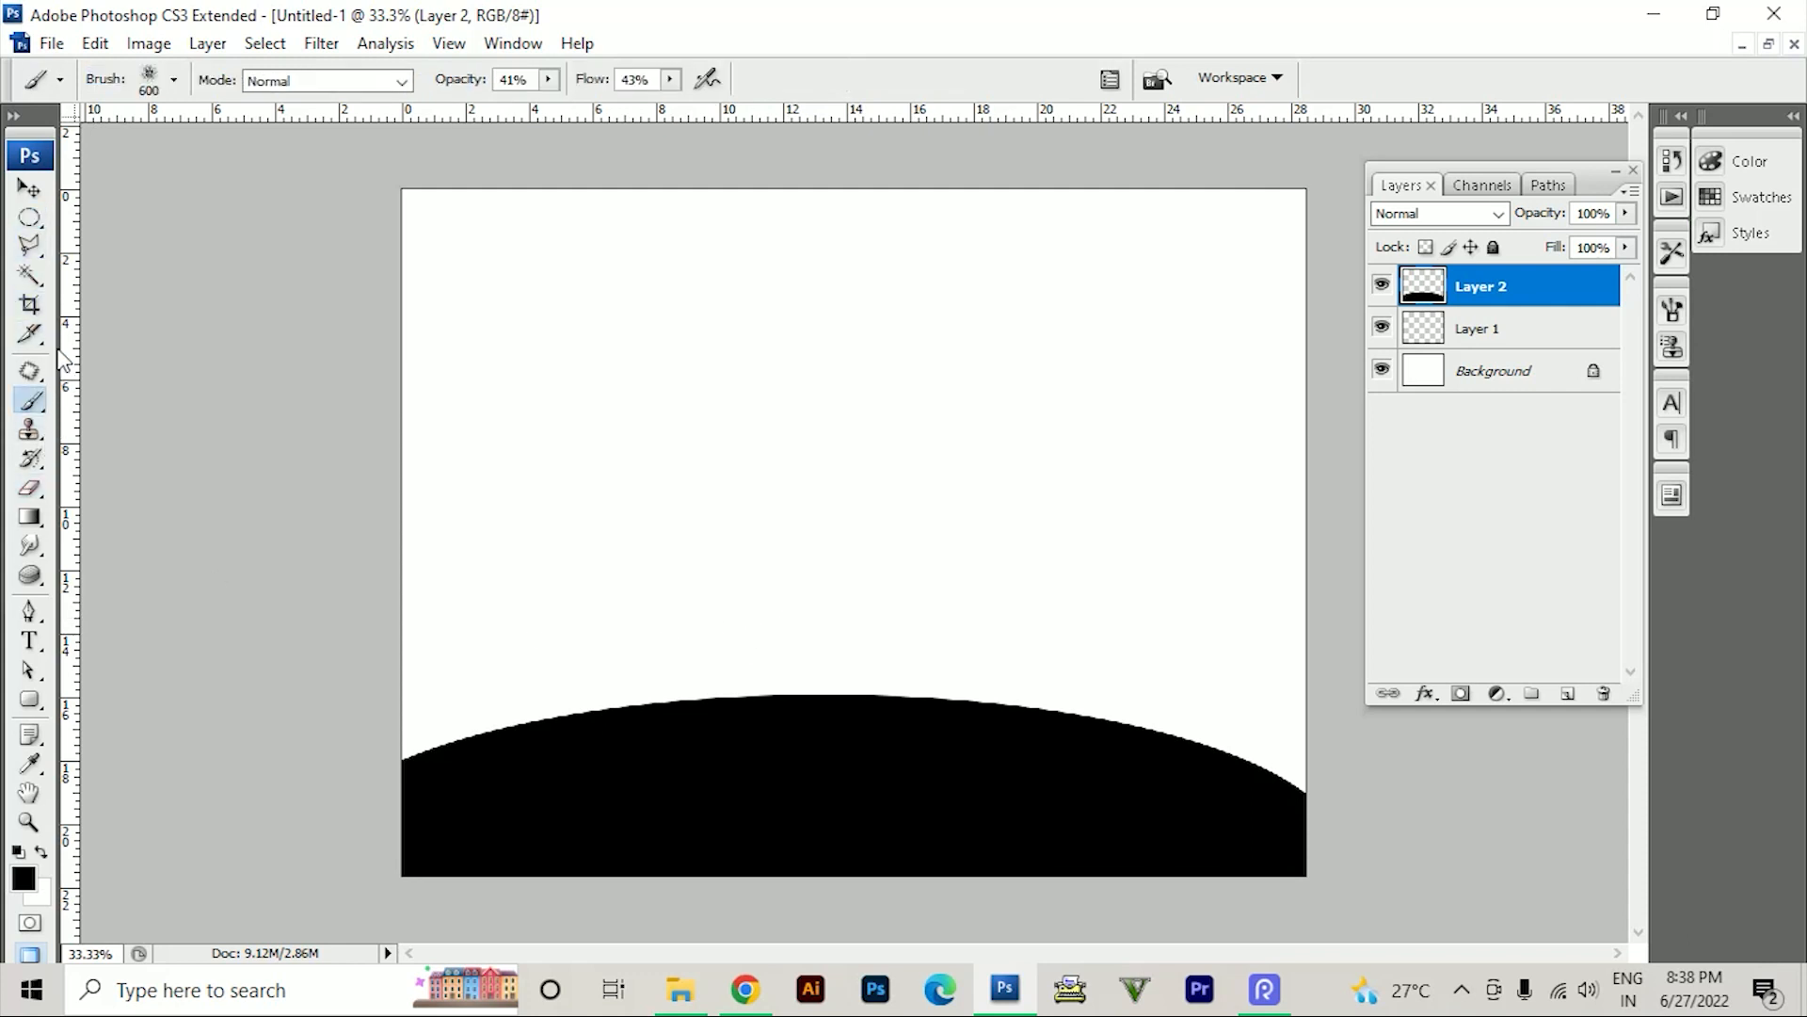
{"action": "left_click", "coordinate": [143, 81]}
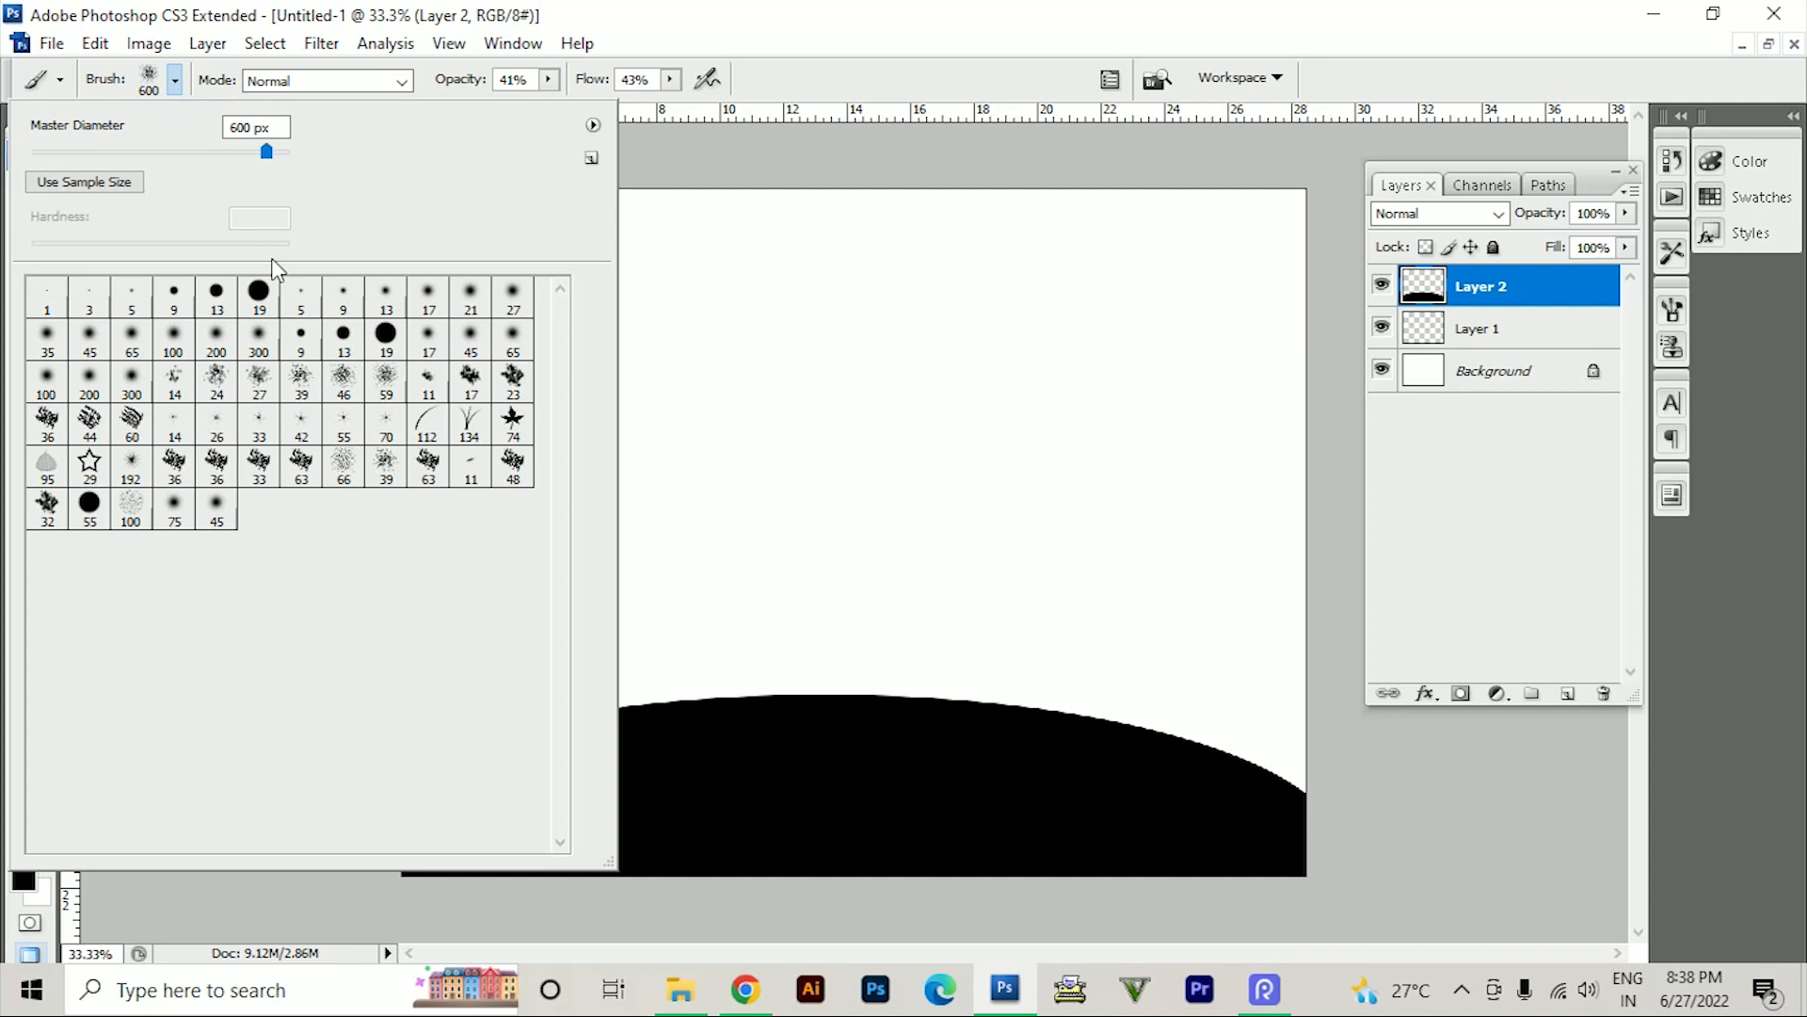
{"action": "left_click", "coordinate": [301, 381]}
{"action": "left_click", "coordinate": [700, 769]}
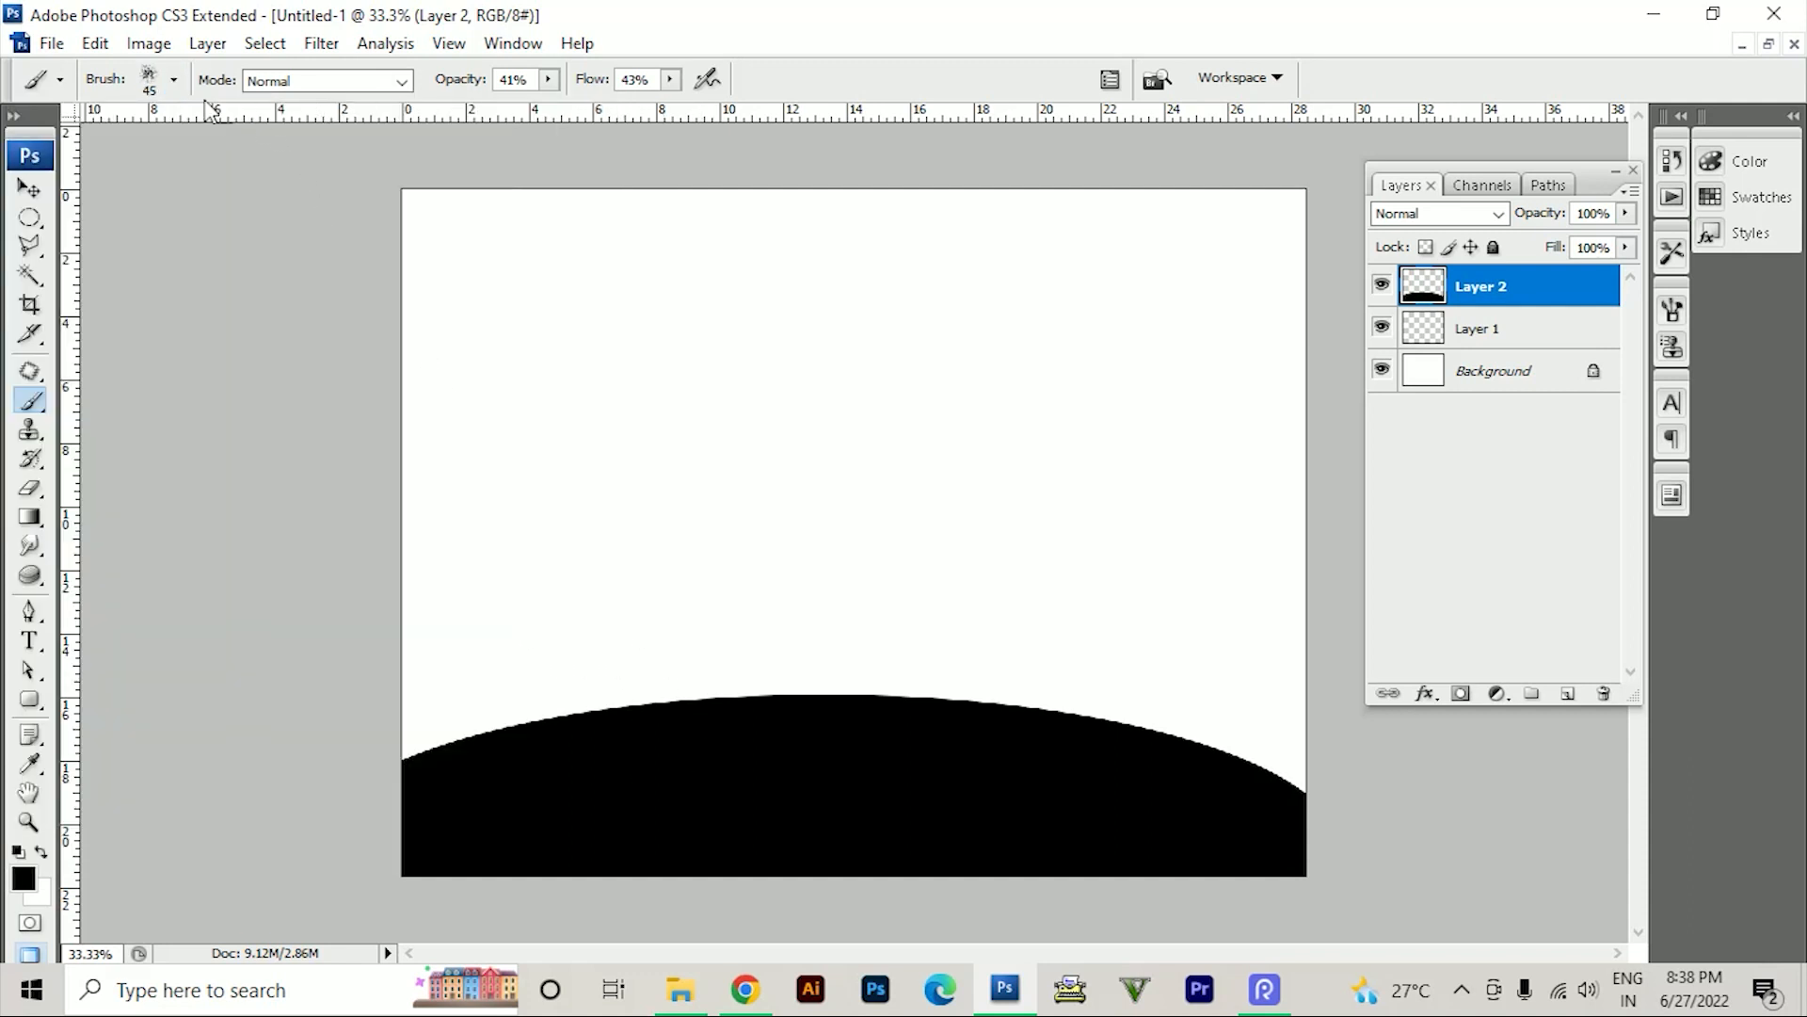
{"action": "left_click", "coordinate": [173, 79]}
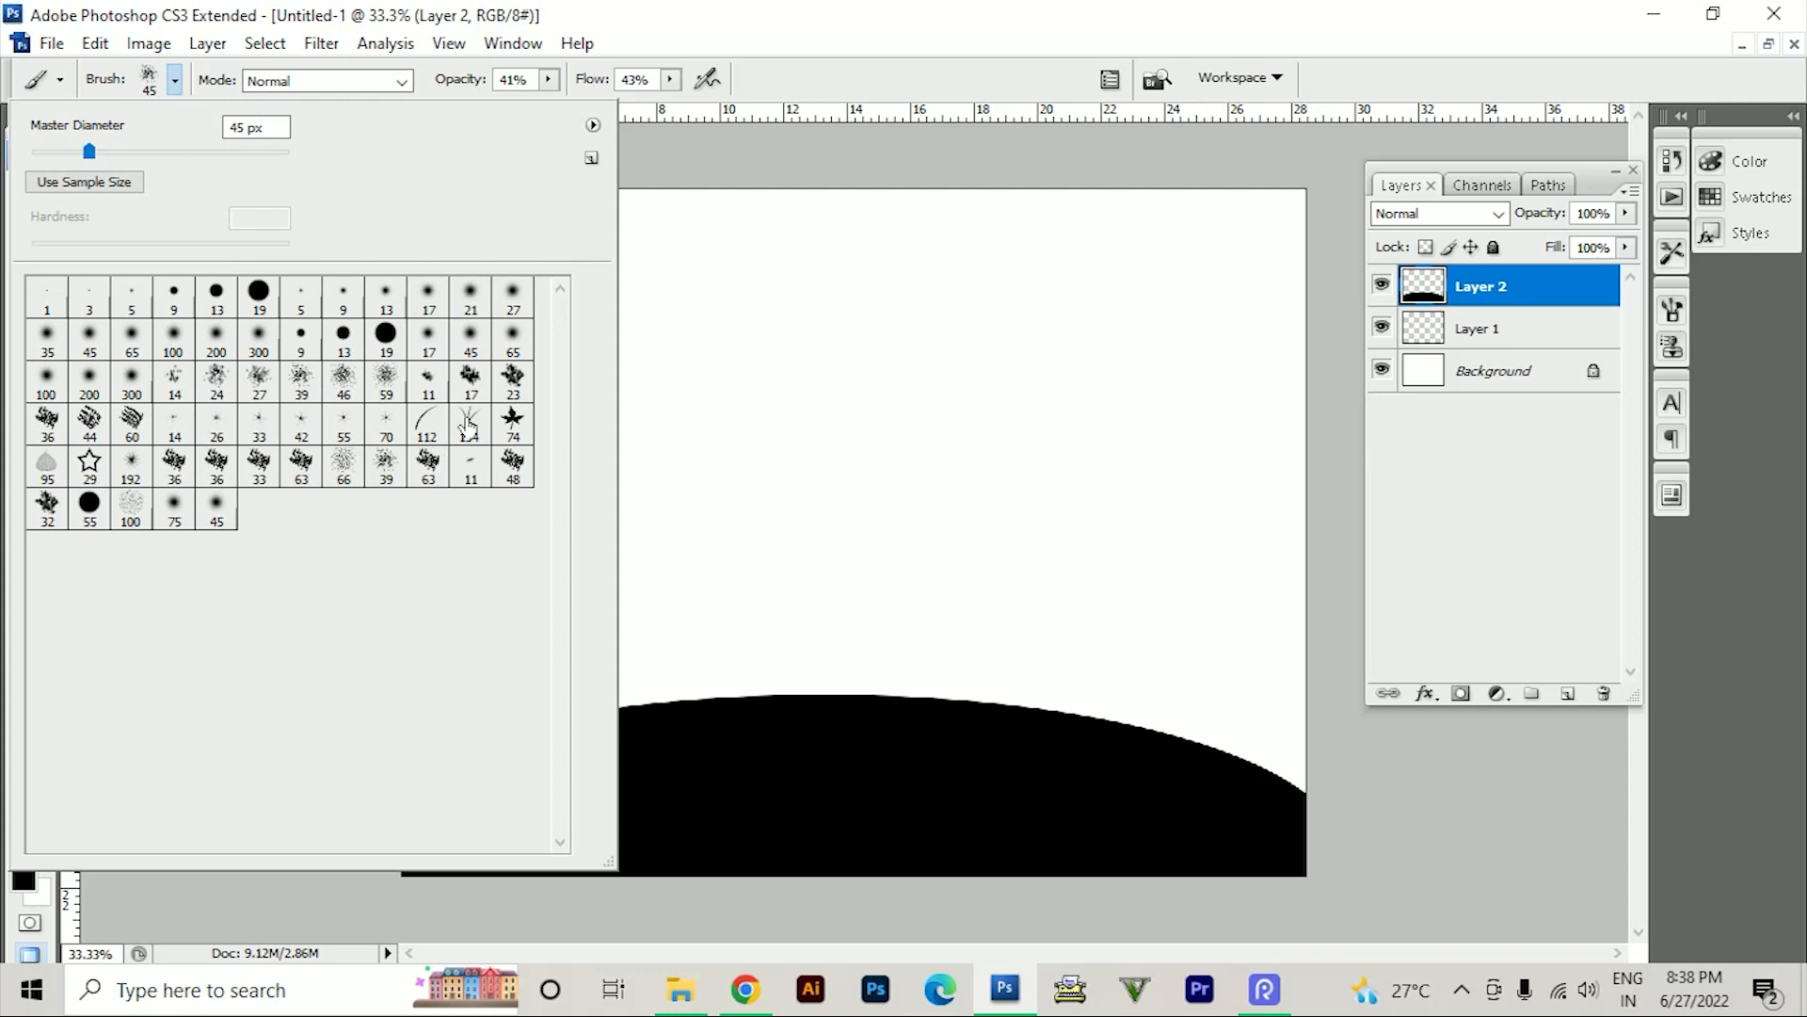
{"action": "left_click", "coordinate": [470, 424]}
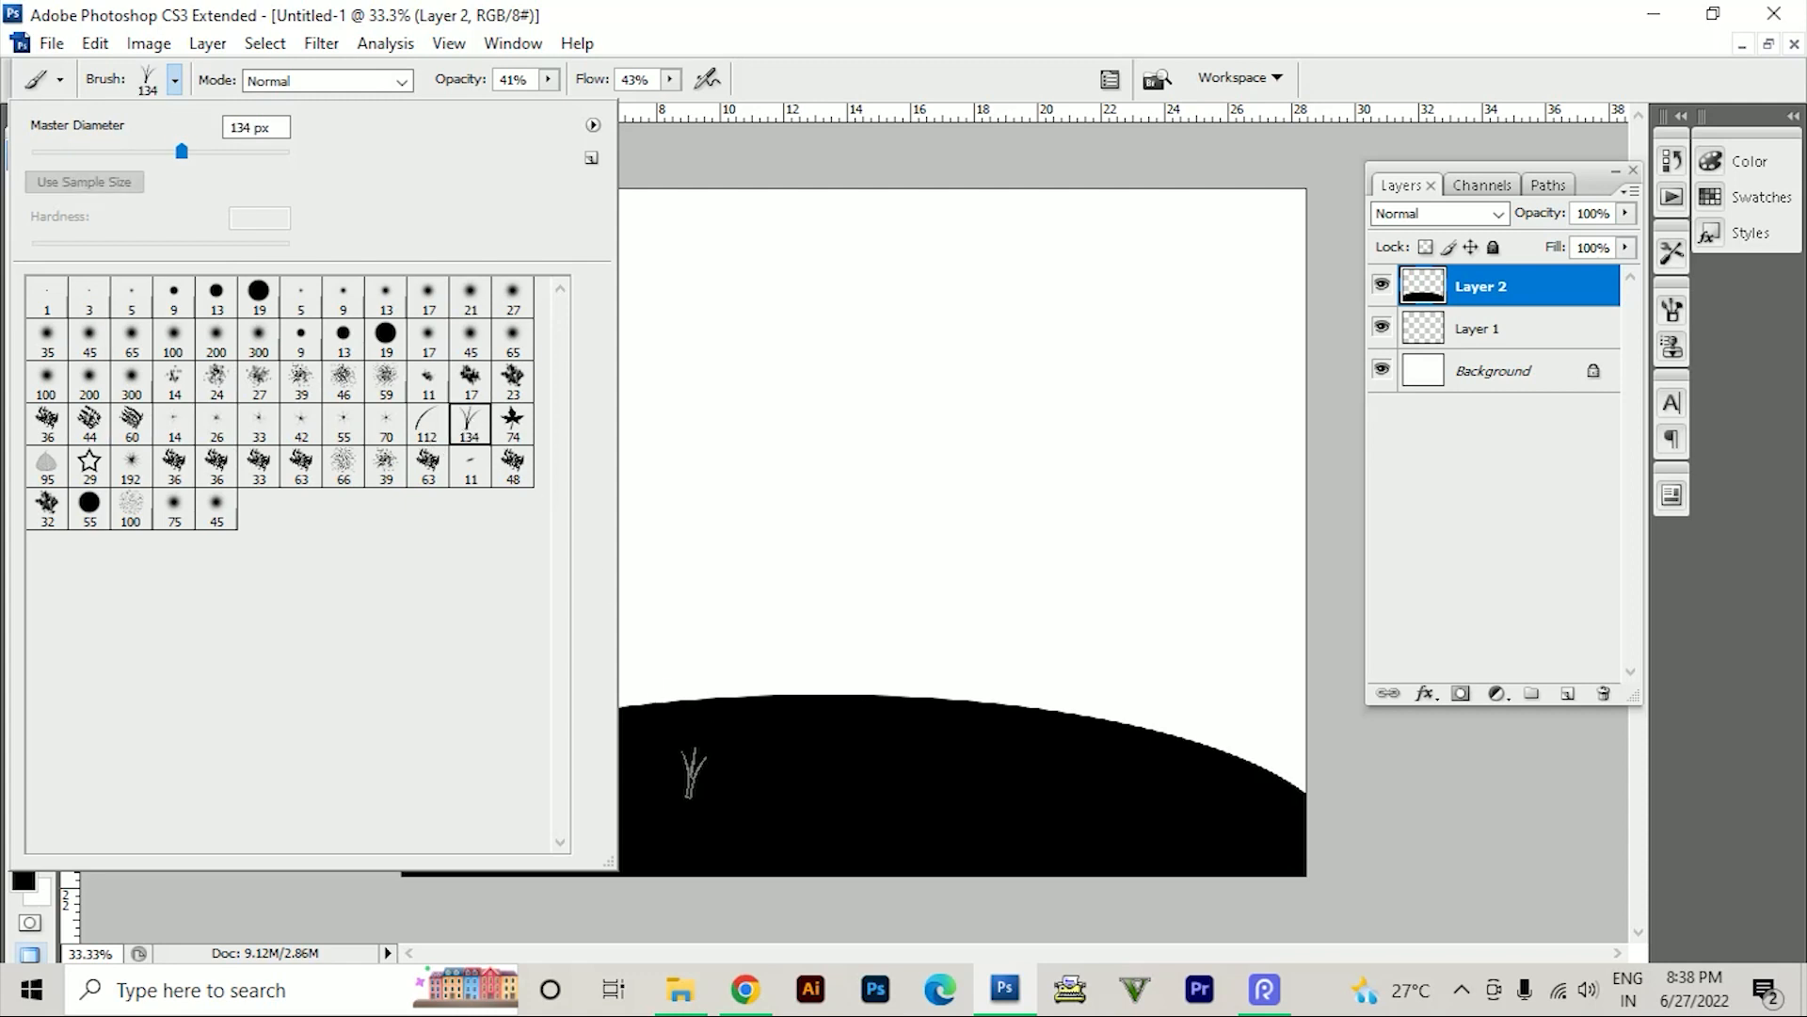
- Enlarge the grass brush to 175 px, try a stroke along the hill's left slope, and undo it
{"action": "left_click", "coordinate": [692, 772]}
{"action": "key", "text": "bracketright"}
{"action": "key", "text": "bracketright"}
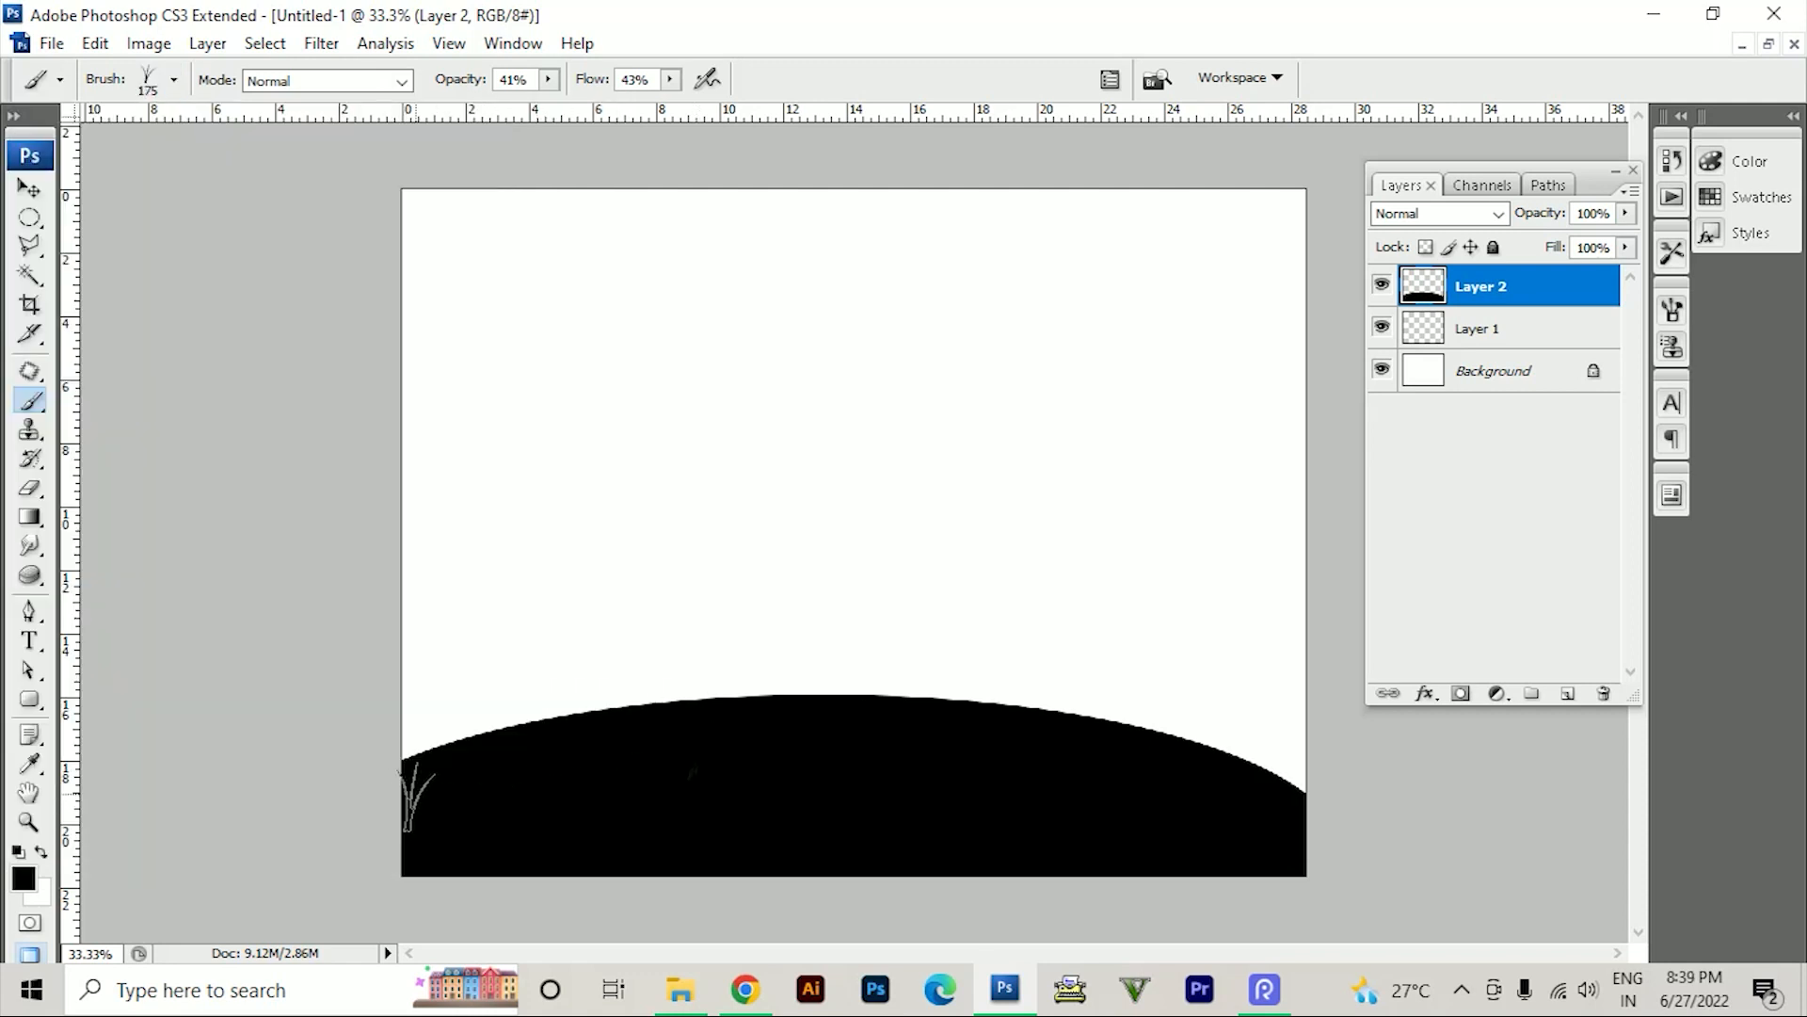
{"action": "mouse_move", "coordinate": [424, 774]}
{"action": "left_mouse_down"}
{"action": "mouse_move", "coordinate": [404, 787]}
{"action": "mouse_move", "coordinate": [484, 727]}
{"action": "left_mouse_up"}
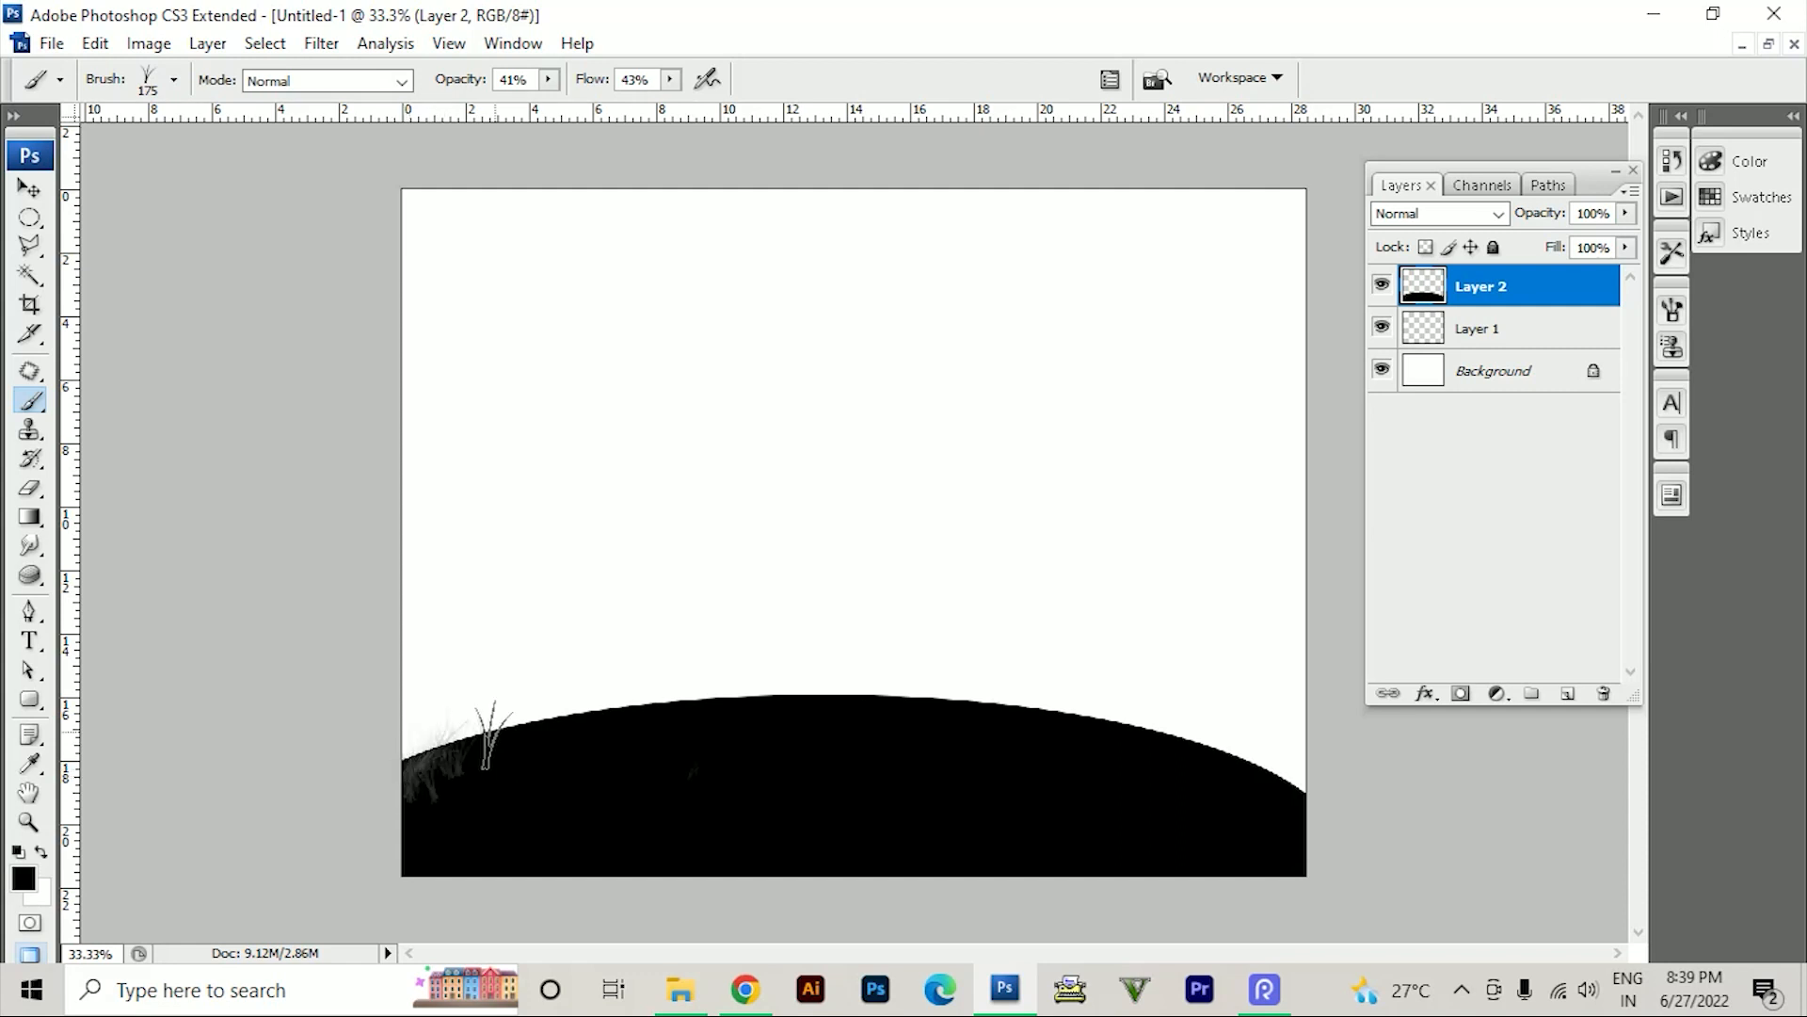
{"action": "key", "text": "ctrl+z"}
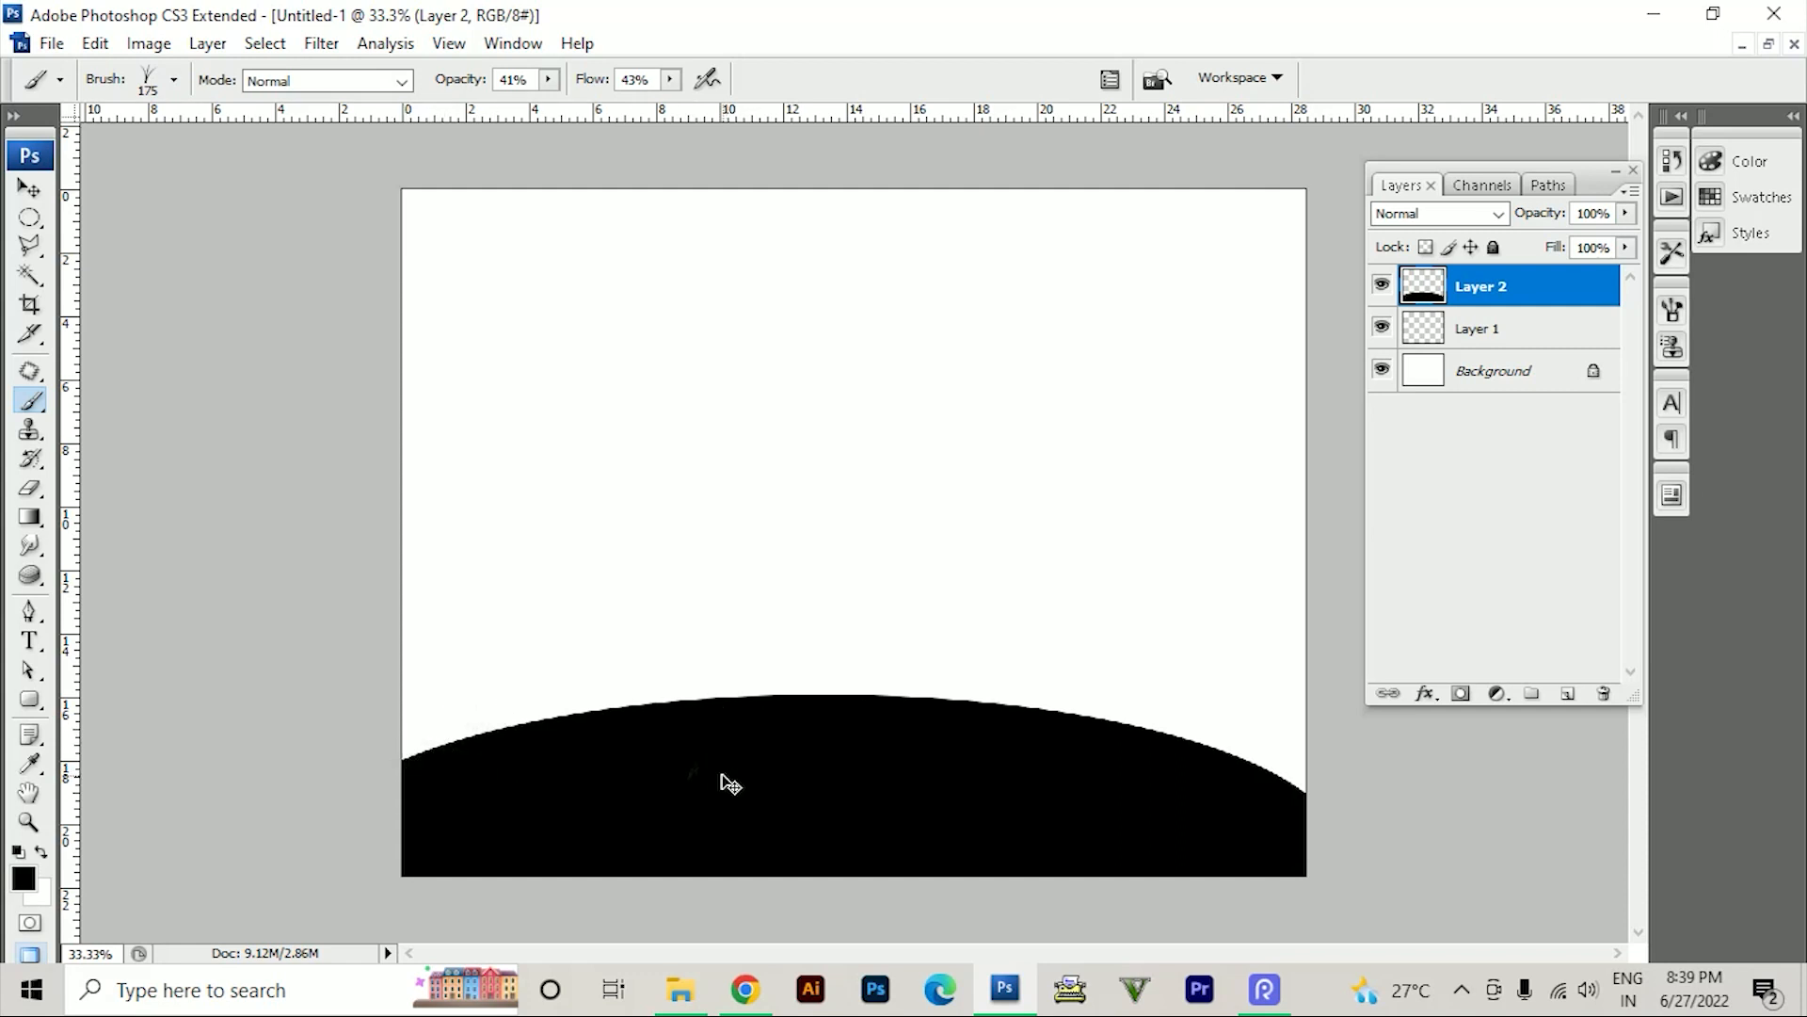
- Add a new layer above the hill and set the background color to black
{"action": "key", "text": "ctrl+shift+n"}
{"action": "key", "text": "Return"}
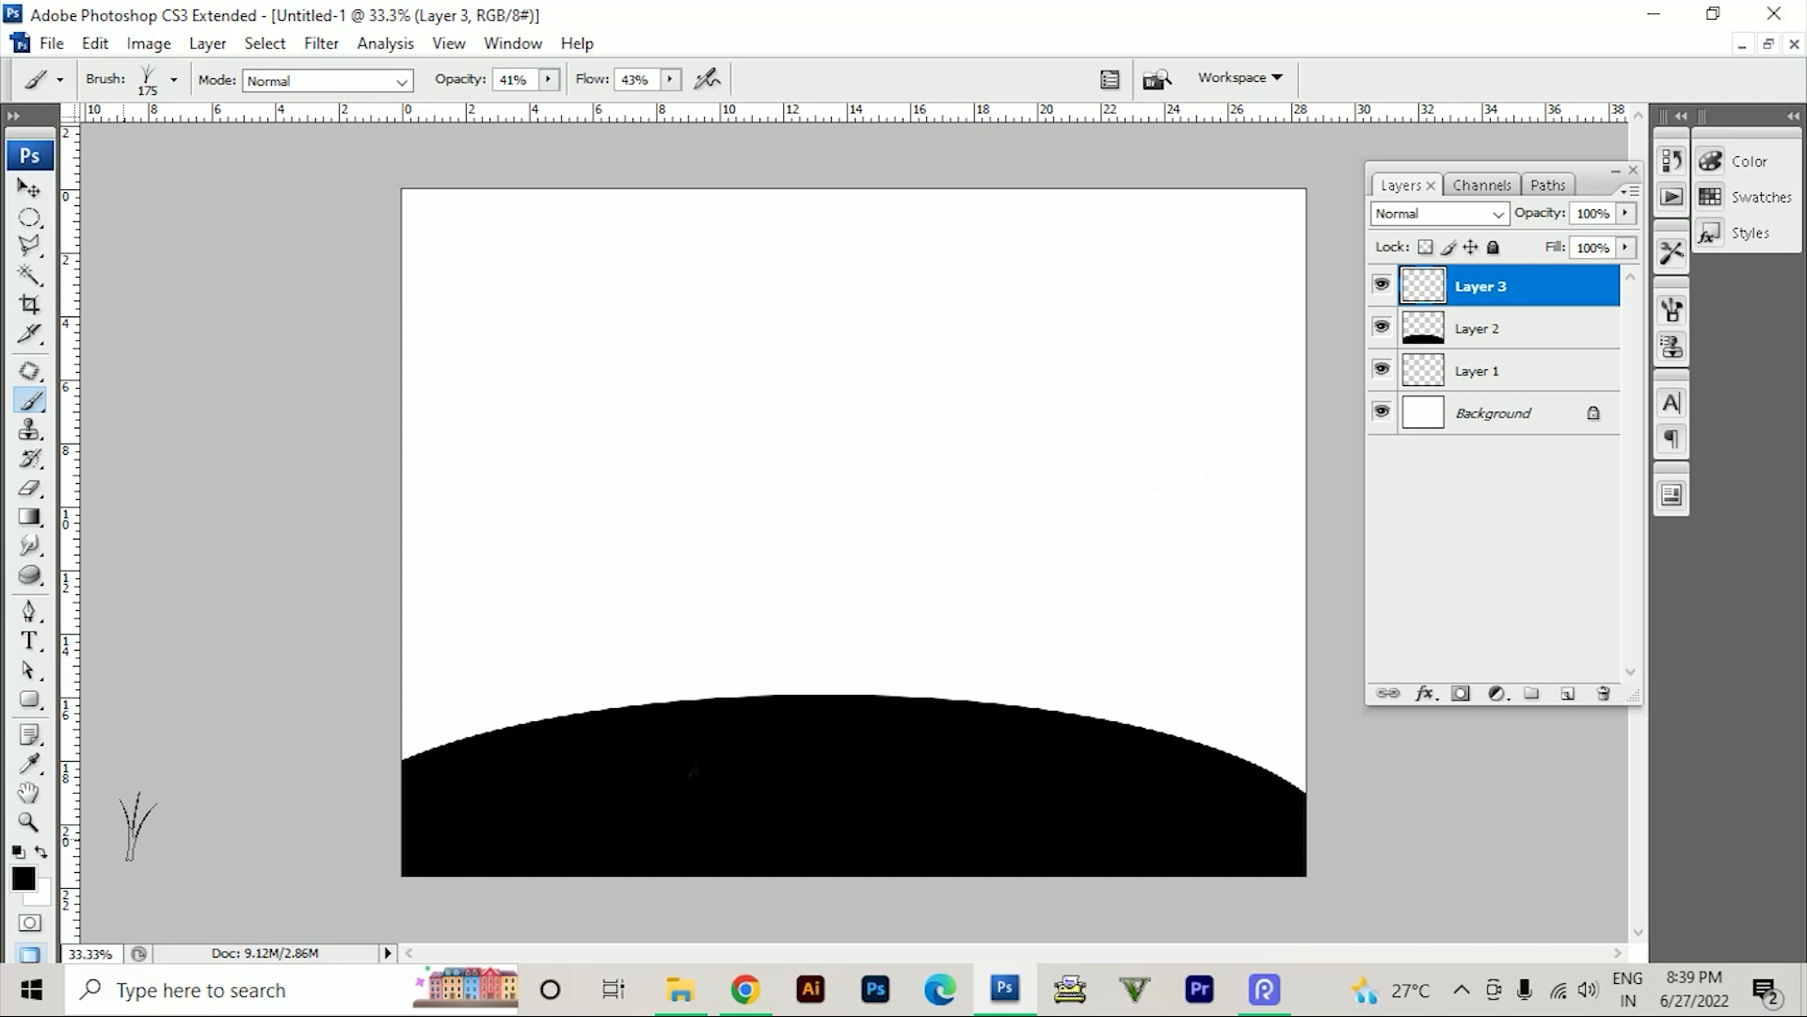
{"action": "left_click", "coordinate": [38, 900]}
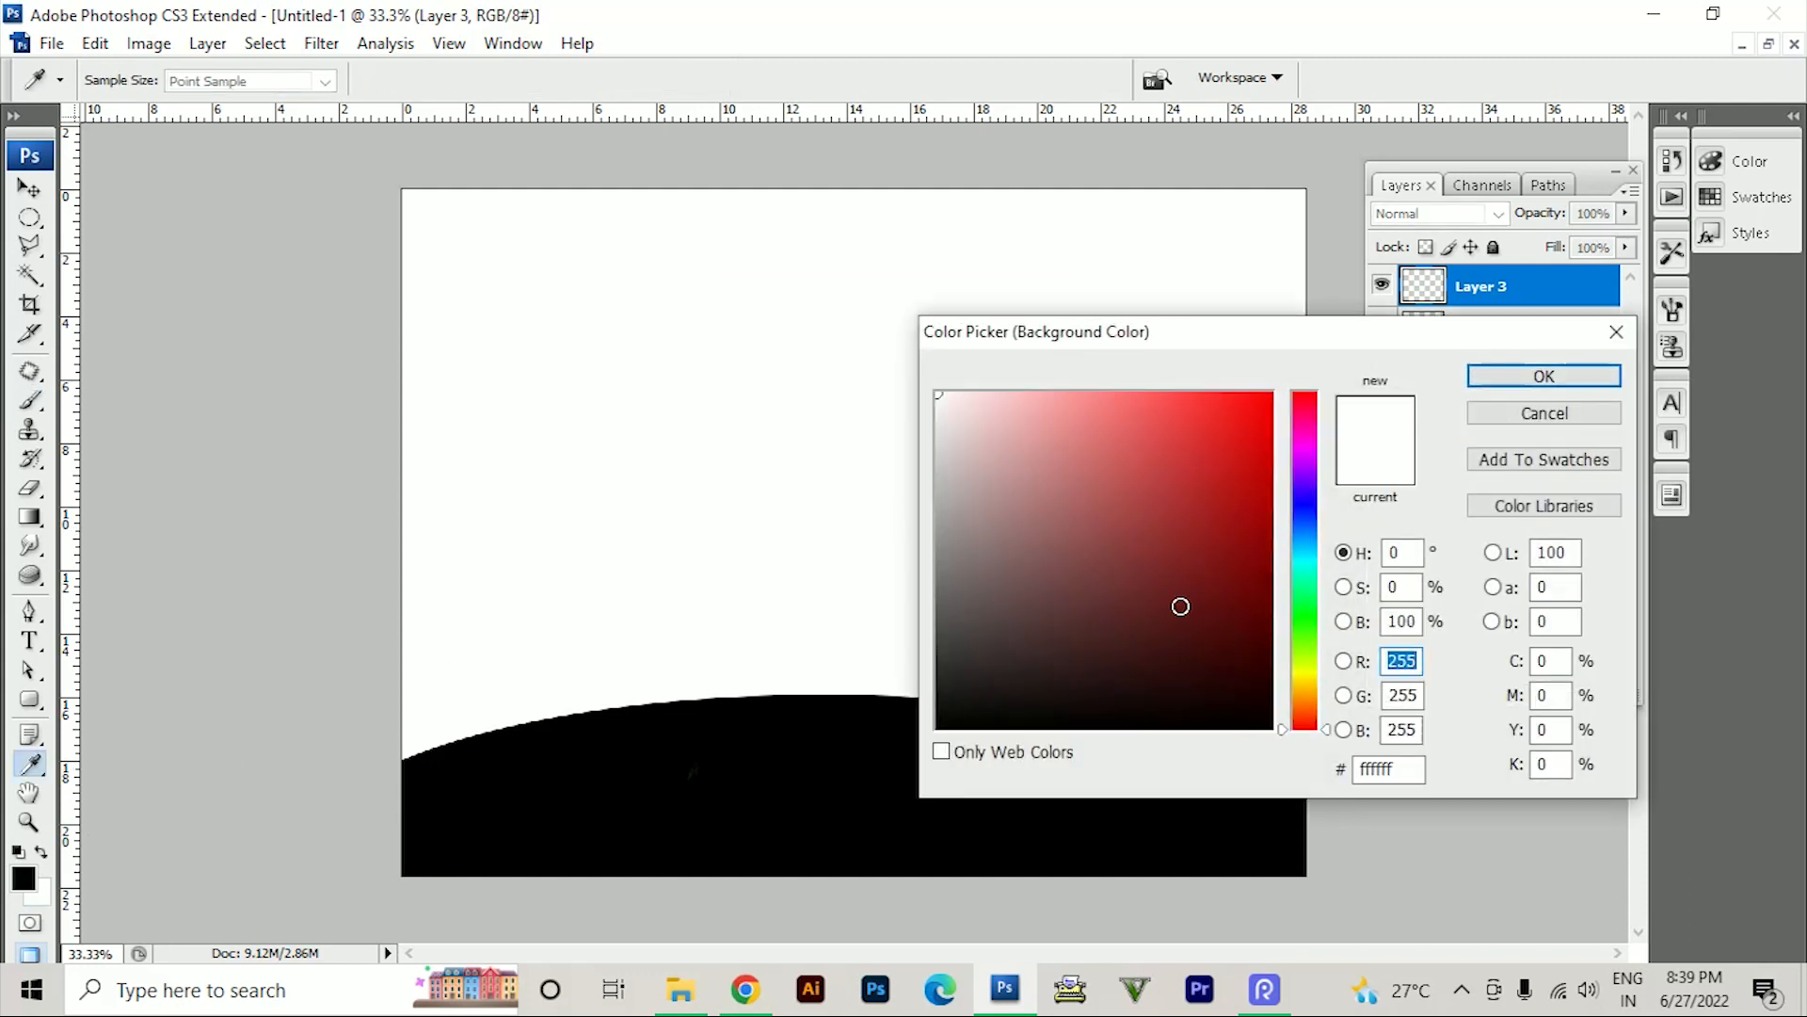
{"action": "left_click_drag", "start_coordinate": [1180, 606], "coordinate": [1371, 778]}
{"action": "left_click", "coordinate": [1497, 377]}
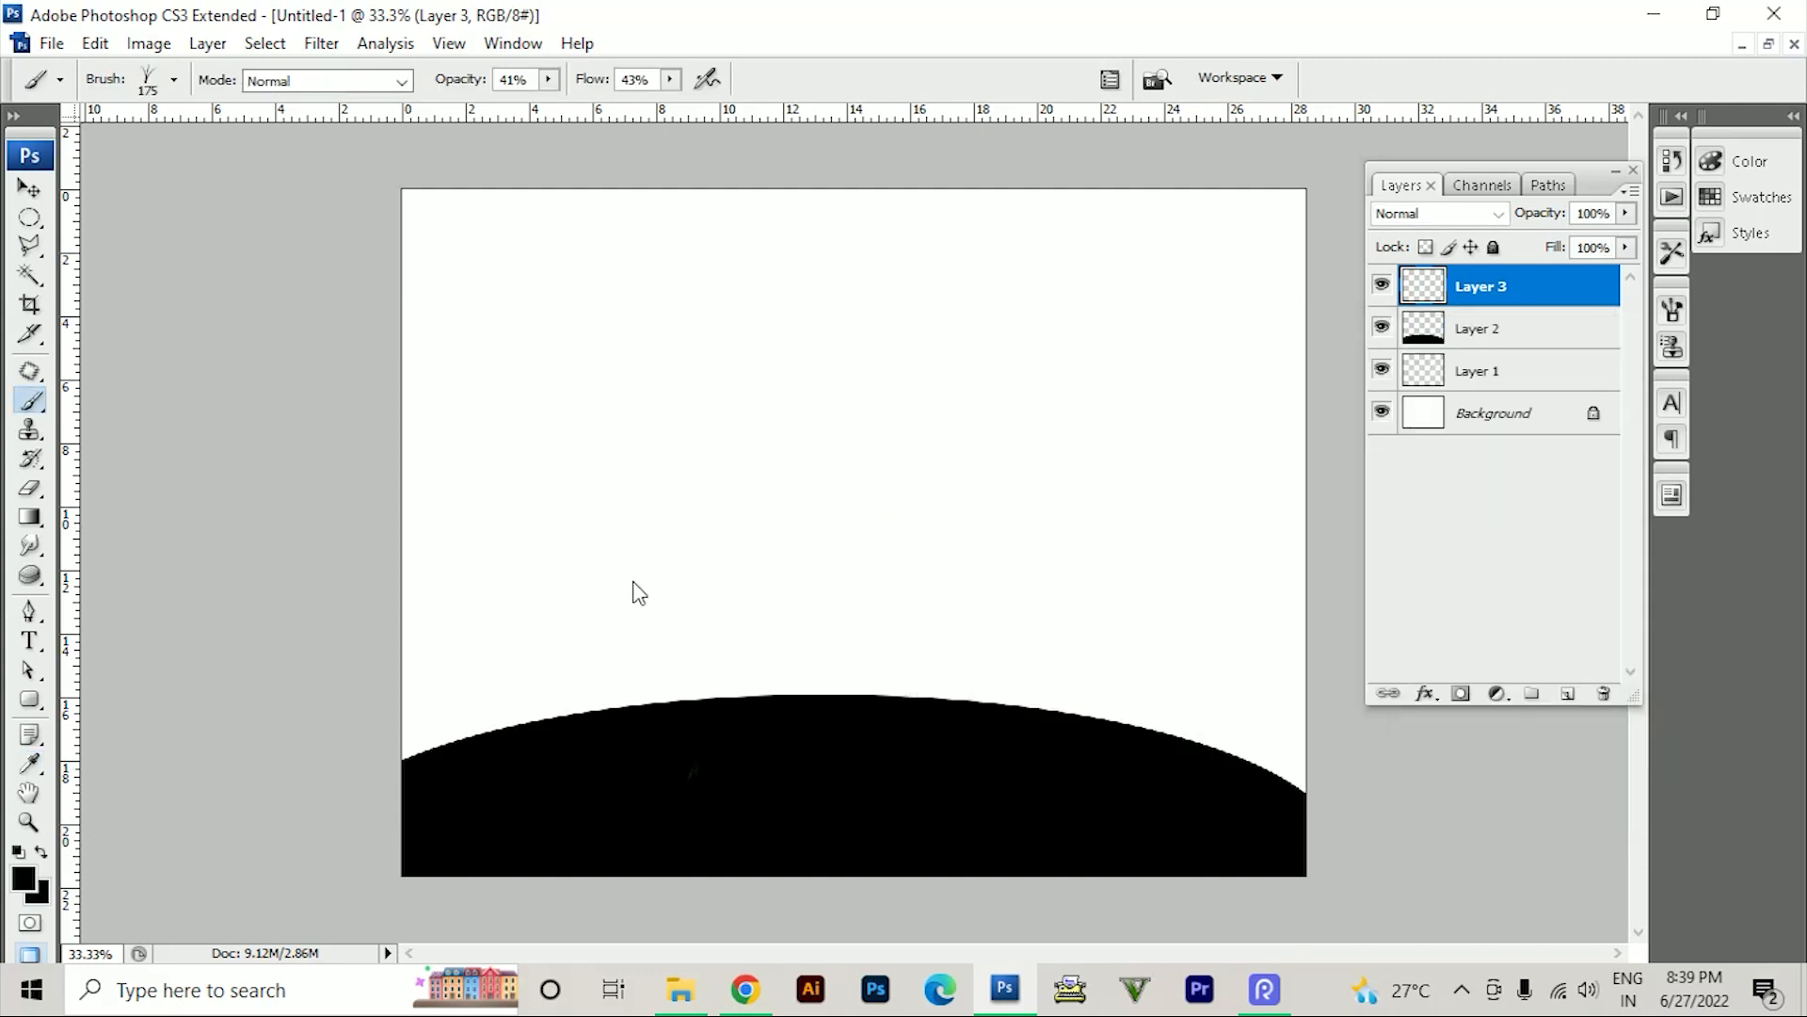
{"action": "key", "text": "ctrl+plus"}
{"action": "left_click_drag", "start_coordinate": [597, 686], "coordinate": [766, 404]}
{"action": "key", "text": "Tab"}
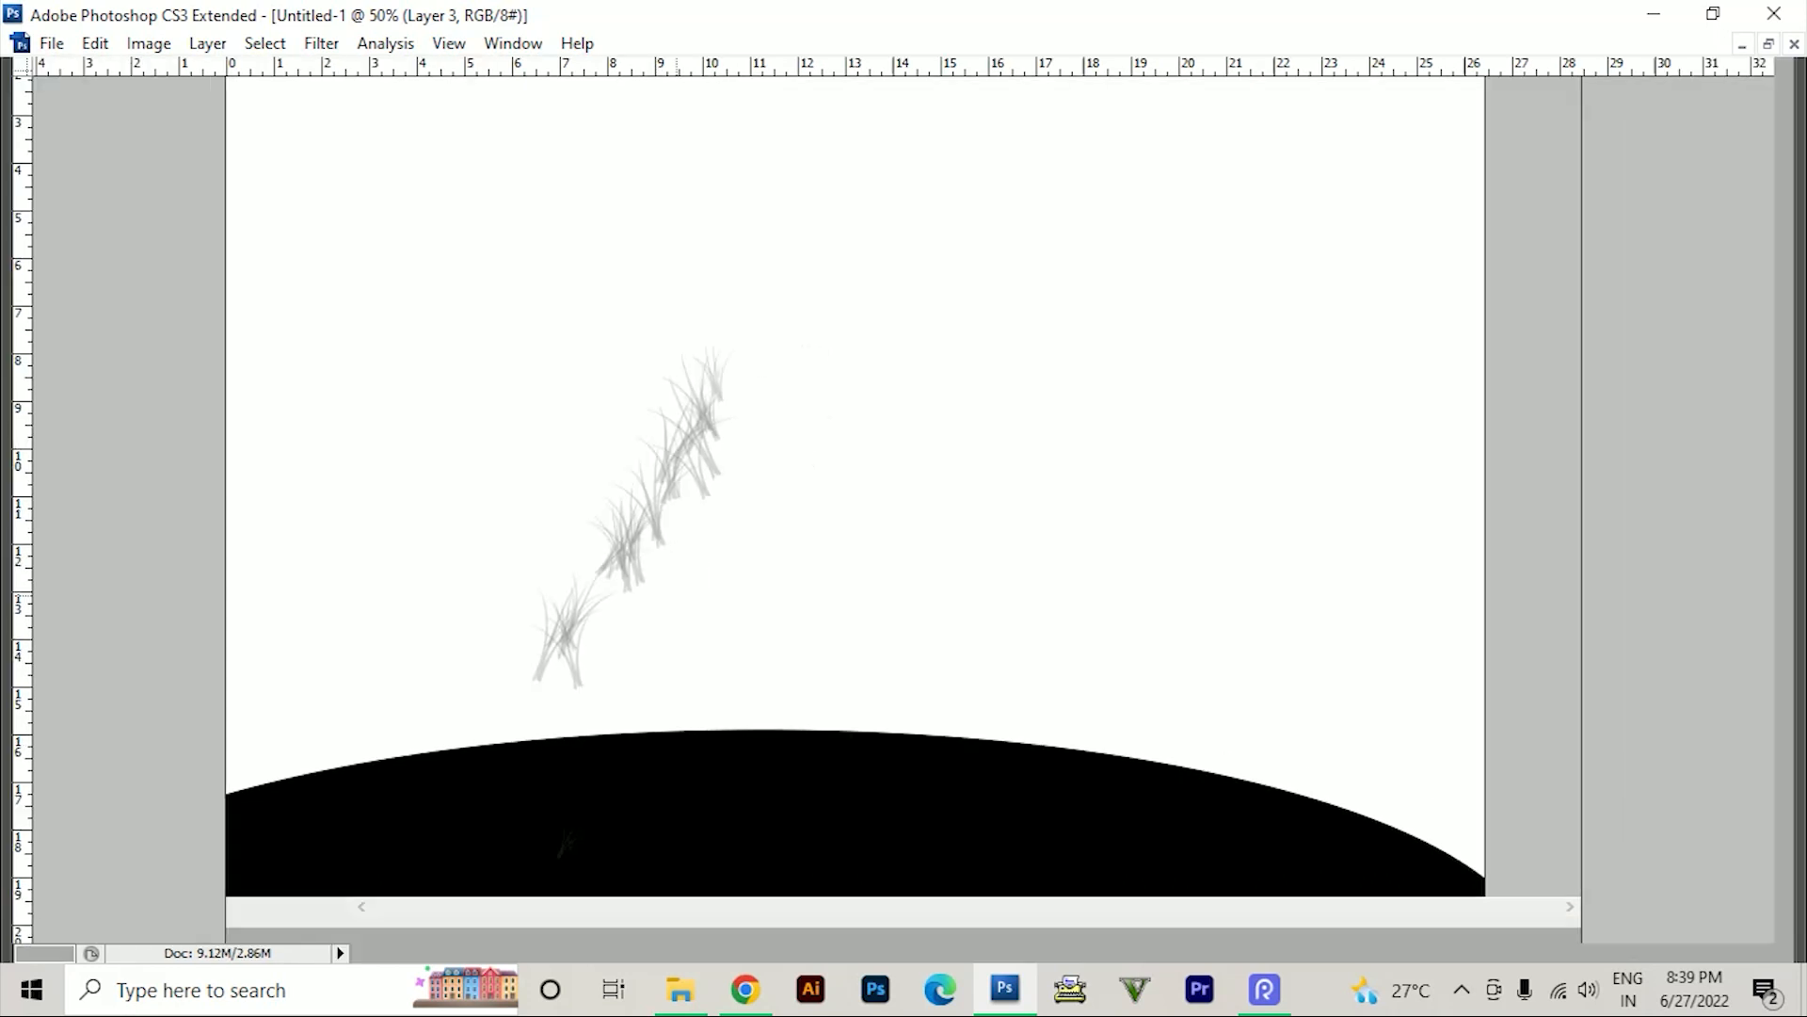
{"action": "key", "text": "ctrl+z"}
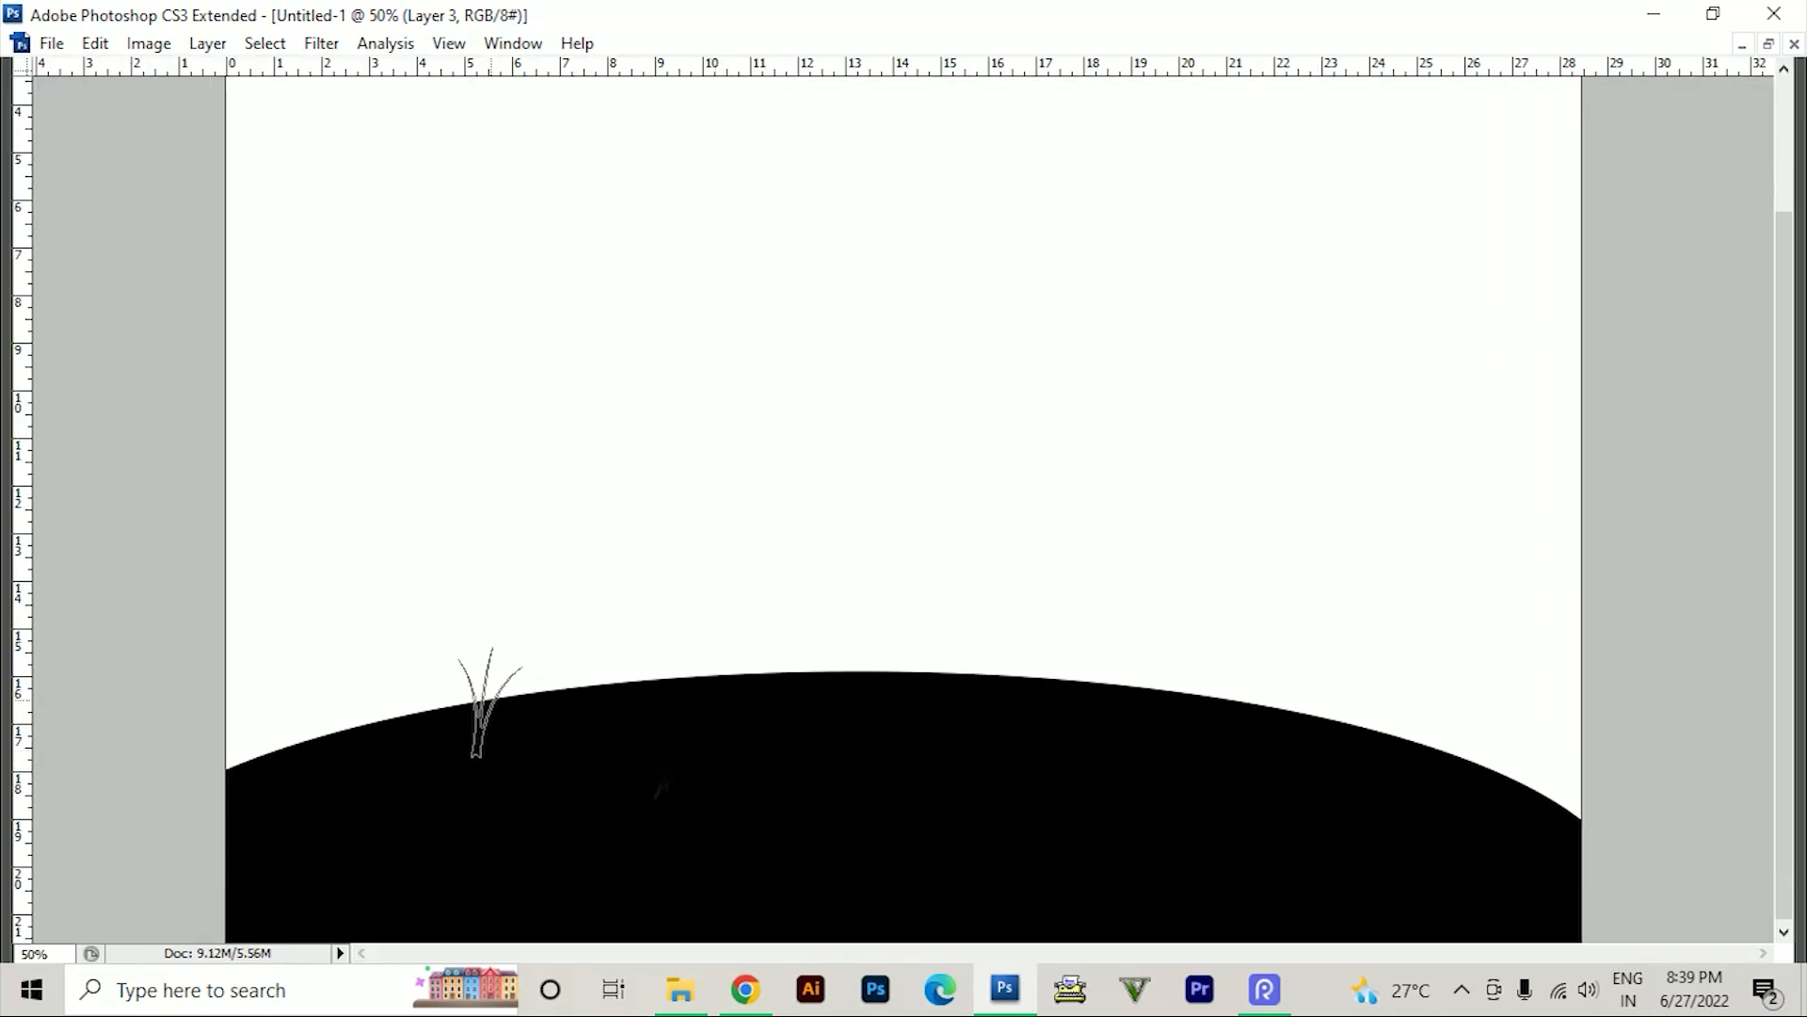
- Paint faint grass along the hill's whole crest on the new layer at 41% opacity and 43% flow
{"action": "mouse_move", "coordinate": [238, 796]}
{"action": "left_mouse_down"}
{"action": "mouse_move", "coordinate": [452, 710]}
{"action": "mouse_move", "coordinate": [927, 692]}
{"action": "left_mouse_up"}
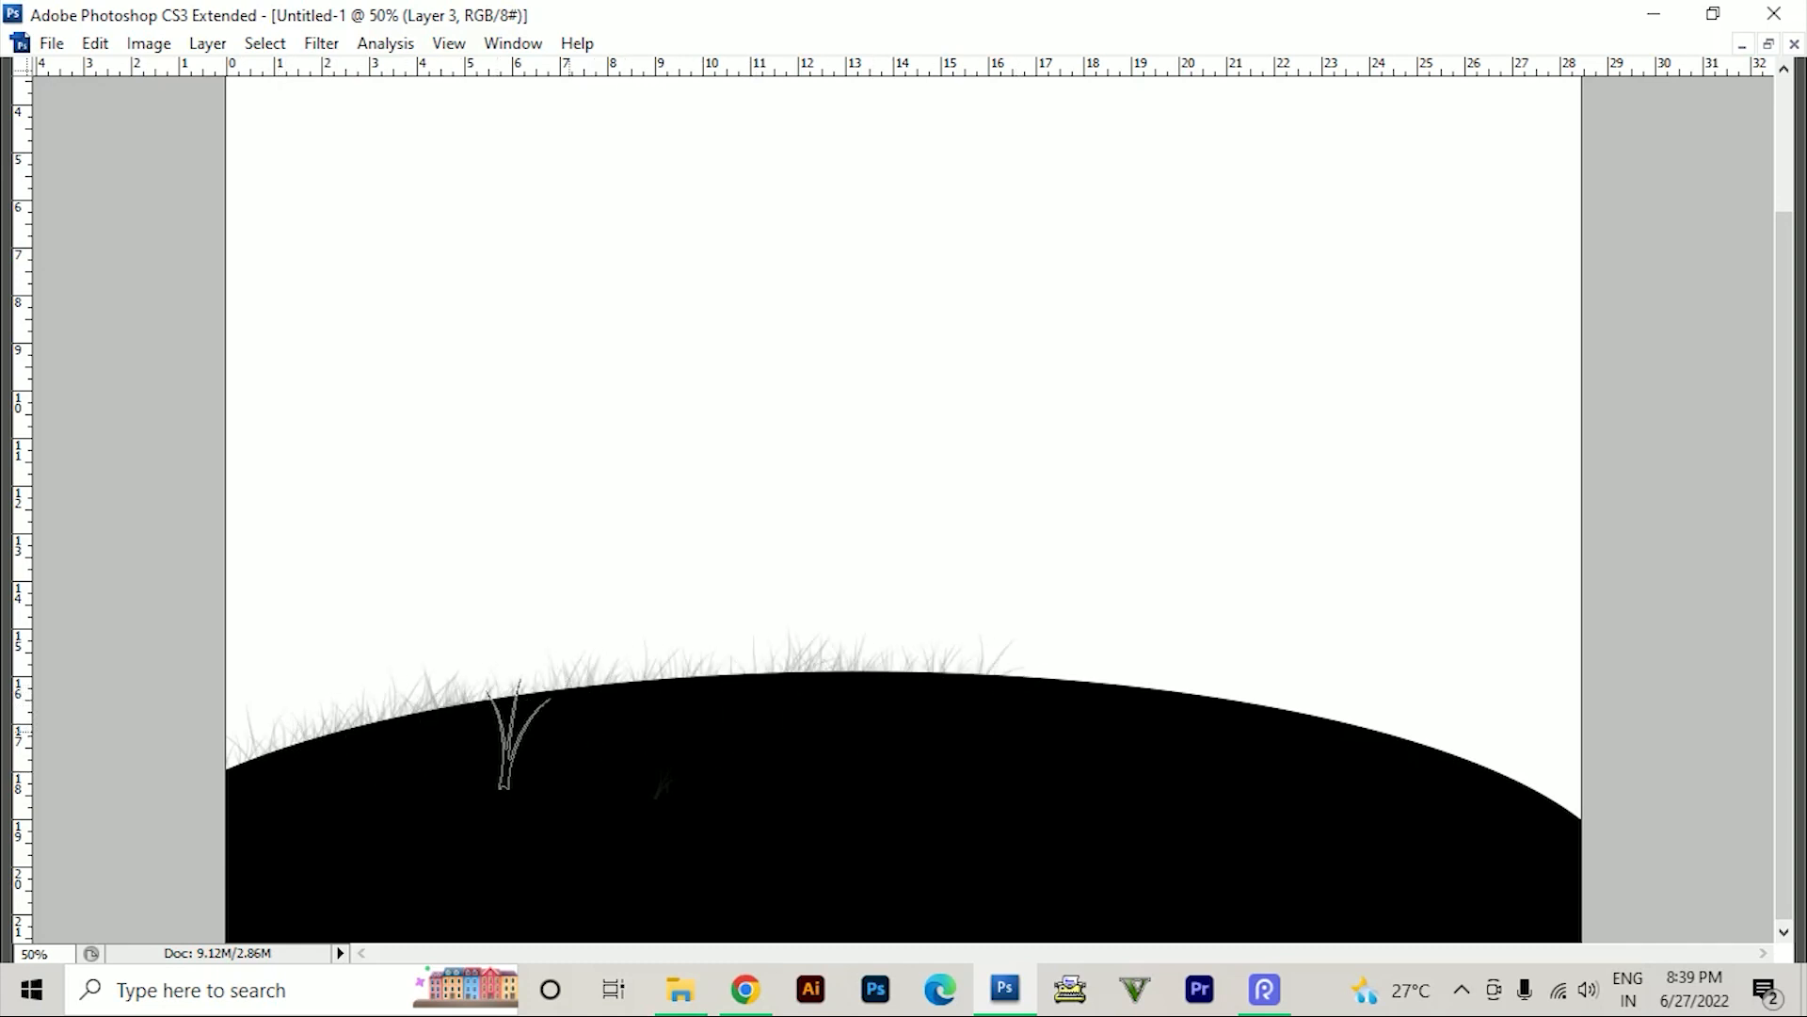
{"action": "mouse_move", "coordinate": [489, 698]}
{"action": "left_mouse_down"}
{"action": "mouse_move", "coordinate": [343, 718]}
{"action": "mouse_move", "coordinate": [242, 766]}
{"action": "mouse_move", "coordinate": [879, 686]}
{"action": "mouse_move", "coordinate": [1585, 766]}
{"action": "left_mouse_up"}
{"action": "key", "text": "f"}
{"action": "left_click_drag", "start_coordinate": [1252, 595], "coordinate": [1061, 493]}
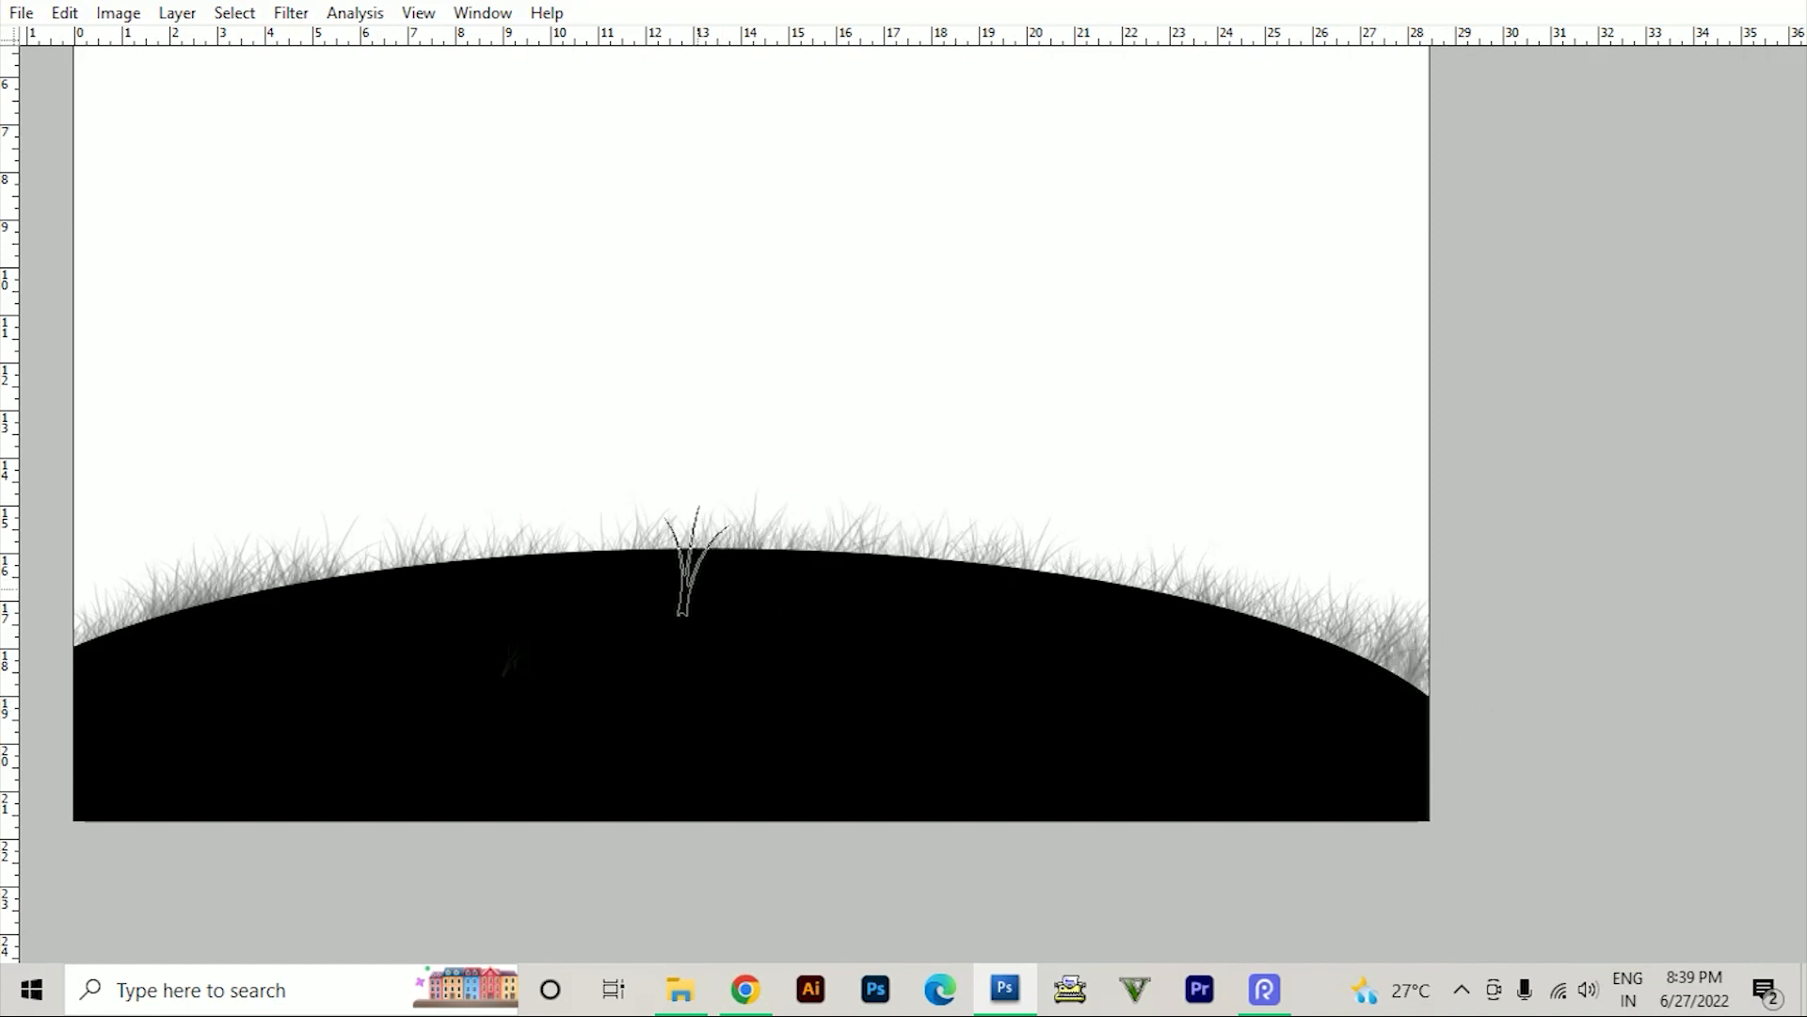
- Set the brush opacity and flow to 100% and paint dense black grass over the faint blades along the crest
{"action": "key", "text": "Tab"}
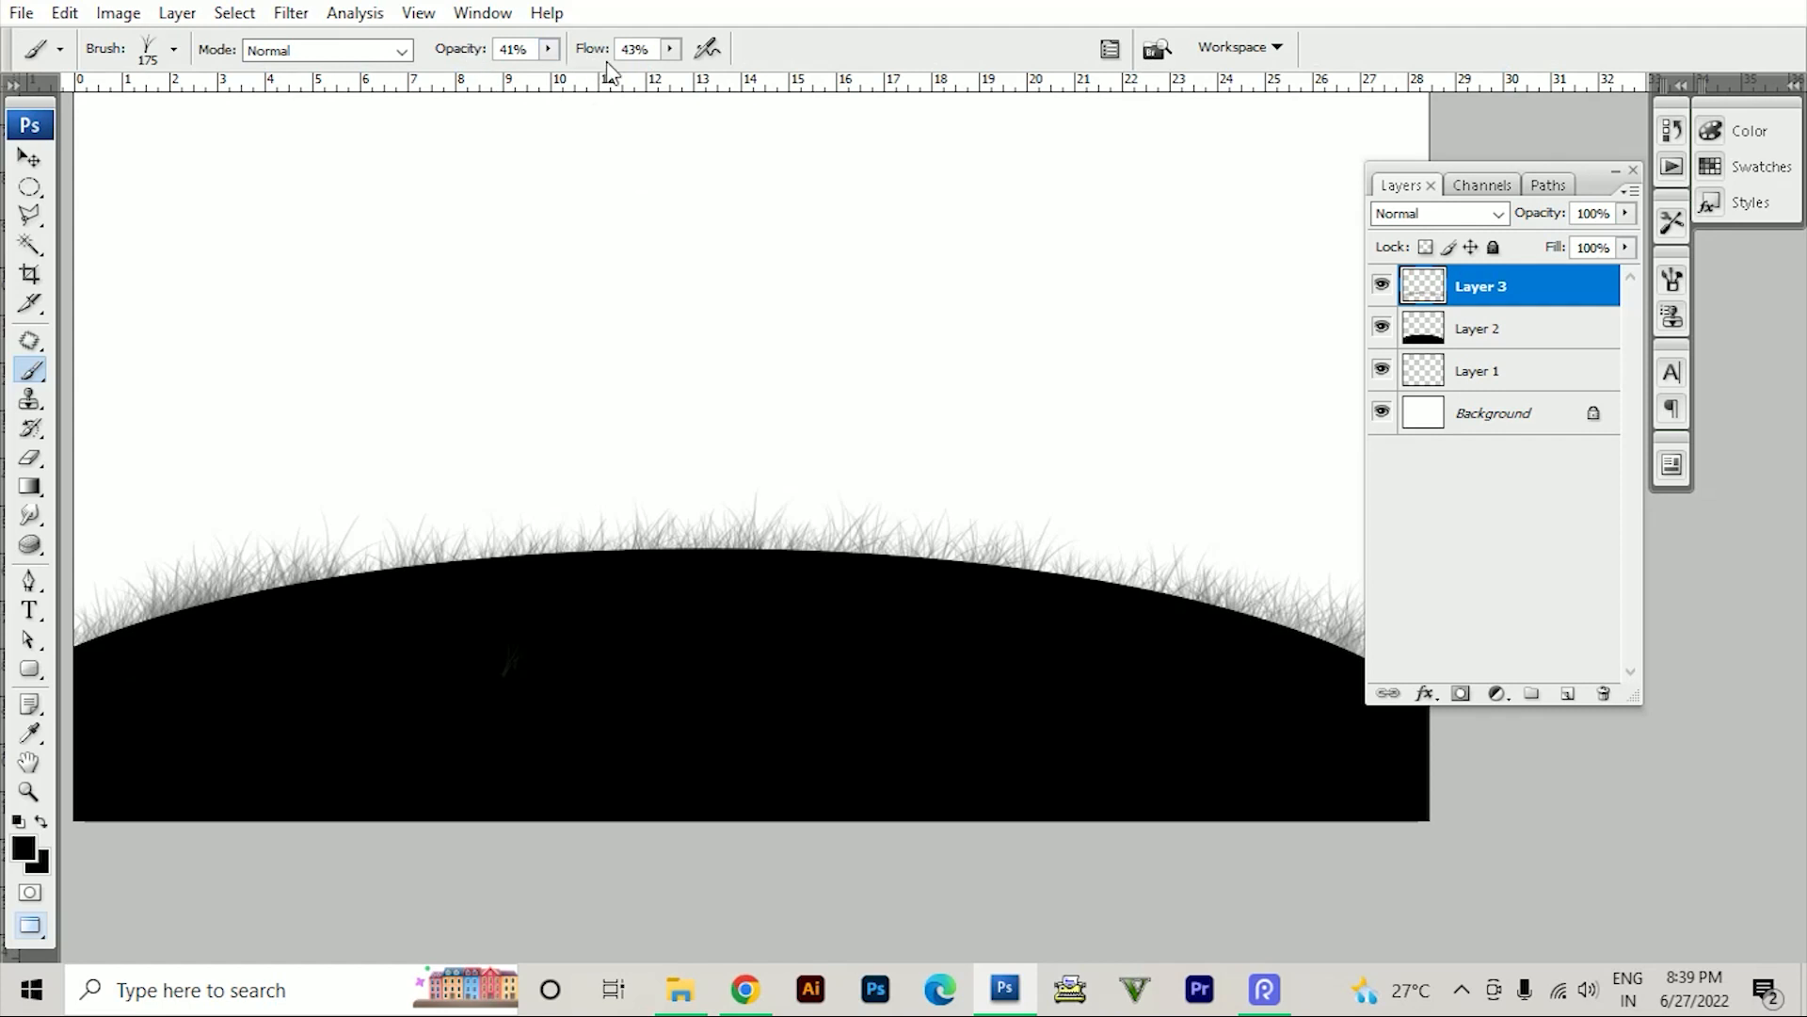
{"action": "left_click", "coordinate": [548, 49]}
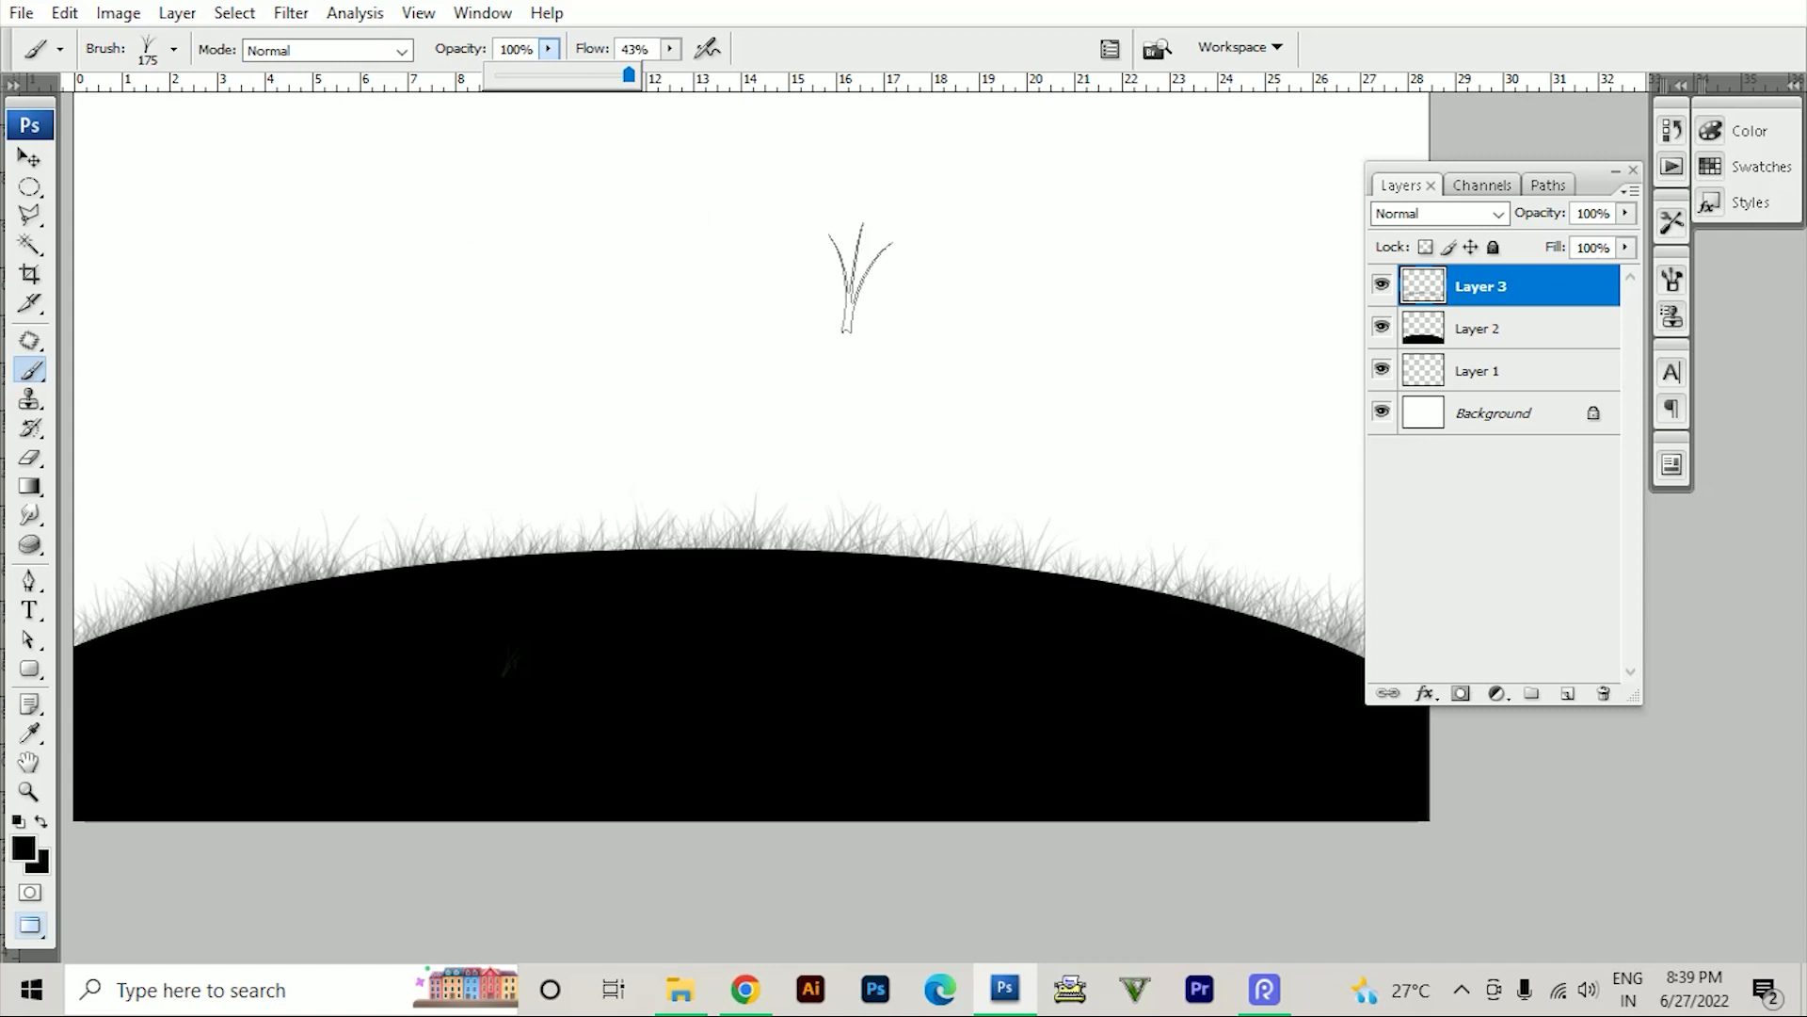
{"action": "left_click", "coordinate": [670, 49]}
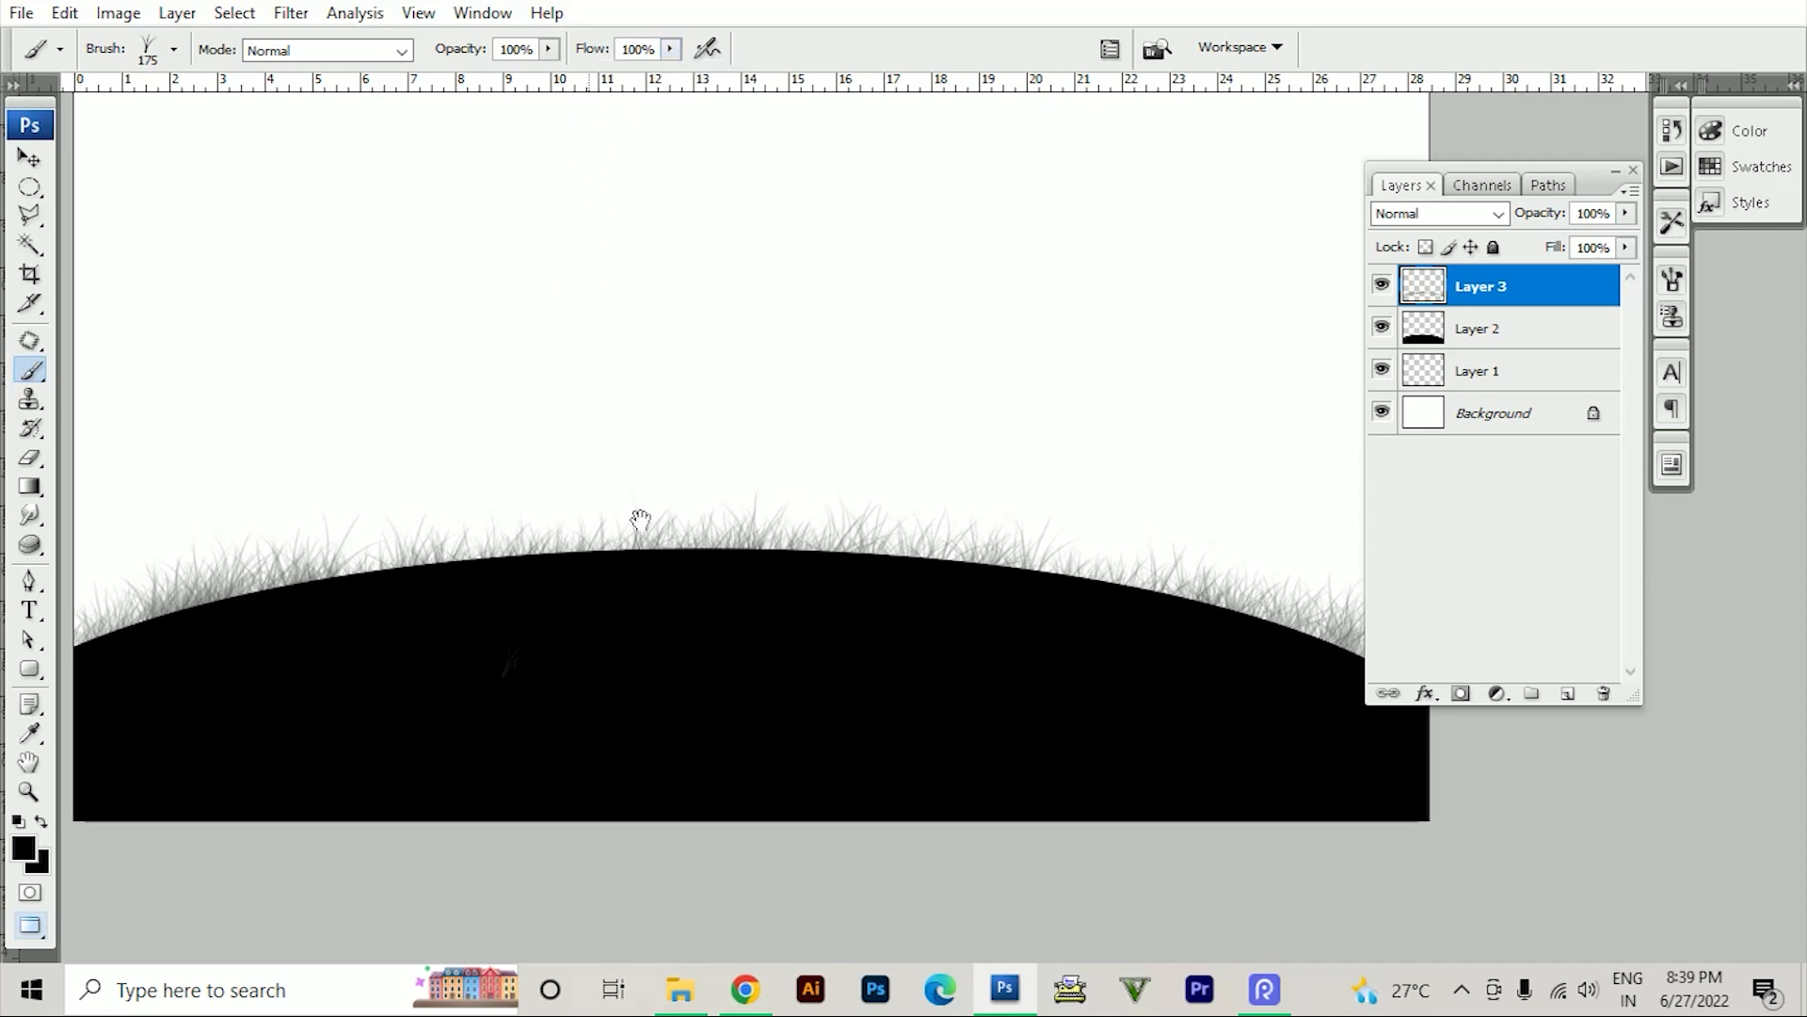
{"action": "left_click_drag", "start_coordinate": [528, 556], "coordinate": [740, 491]}
{"action": "mouse_move", "coordinate": [311, 617]}
{"action": "left_mouse_down"}
{"action": "mouse_move", "coordinate": [364, 565]}
{"action": "mouse_move", "coordinate": [629, 504]}
{"action": "mouse_move", "coordinate": [480, 533]}
{"action": "mouse_move", "coordinate": [964, 528]}
{"action": "mouse_move", "coordinate": [661, 521]}
{"action": "mouse_move", "coordinate": [763, 504]}
{"action": "mouse_move", "coordinate": [283, 605]}
{"action": "mouse_move", "coordinate": [357, 565]}
{"action": "left_mouse_up"}
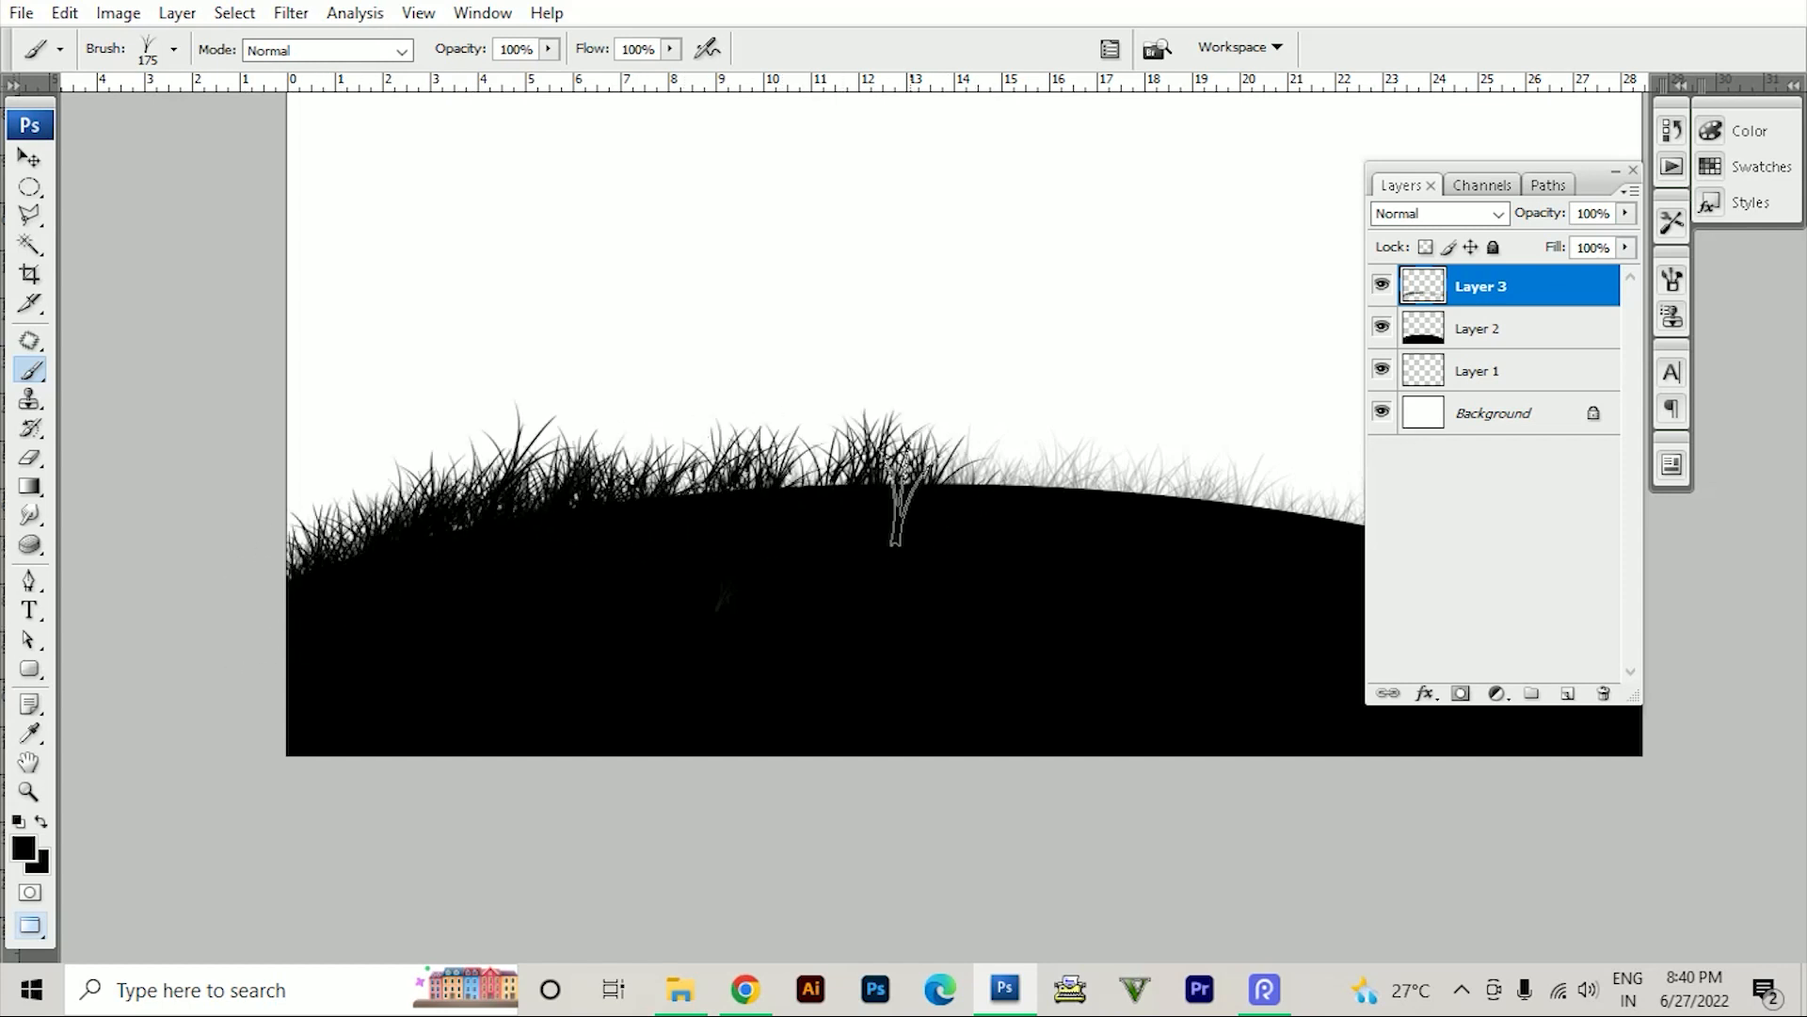
{"action": "key", "text": "space"}
{"action": "left_click_drag", "start_coordinate": [1073, 509], "coordinate": [731, 485]}
{"action": "mouse_move", "coordinate": [731, 485]}
{"action": "left_mouse_down"}
{"action": "mouse_move", "coordinate": [1061, 509]}
{"action": "mouse_move", "coordinate": [614, 466]}
{"action": "mouse_move", "coordinate": [939, 504]}
{"action": "mouse_move", "coordinate": [1182, 579]}
{"action": "left_mouse_up"}
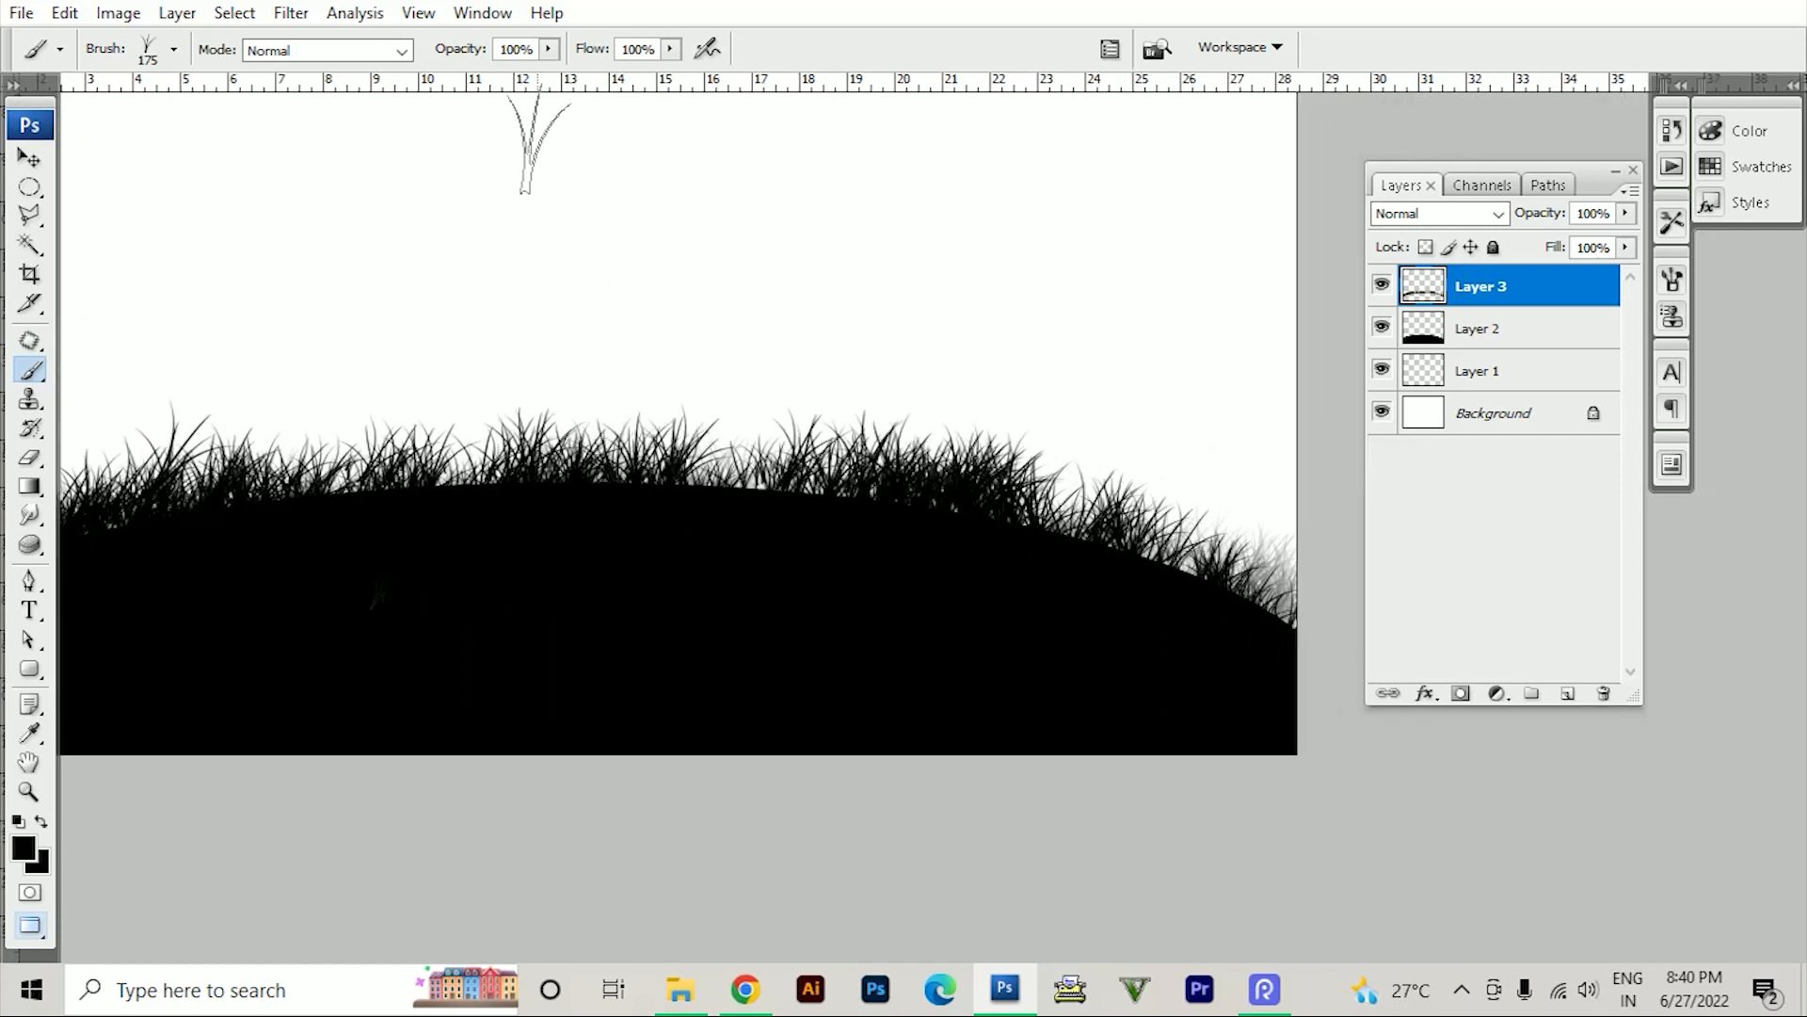
- Lower the brush opacity to 62% and paint softer grass over sparse areas at both ends and the middle of the crest
{"action": "left_click", "coordinate": [548, 49]}
{"action": "left_click_drag", "start_coordinate": [701, 461], "coordinate": [903, 476]}
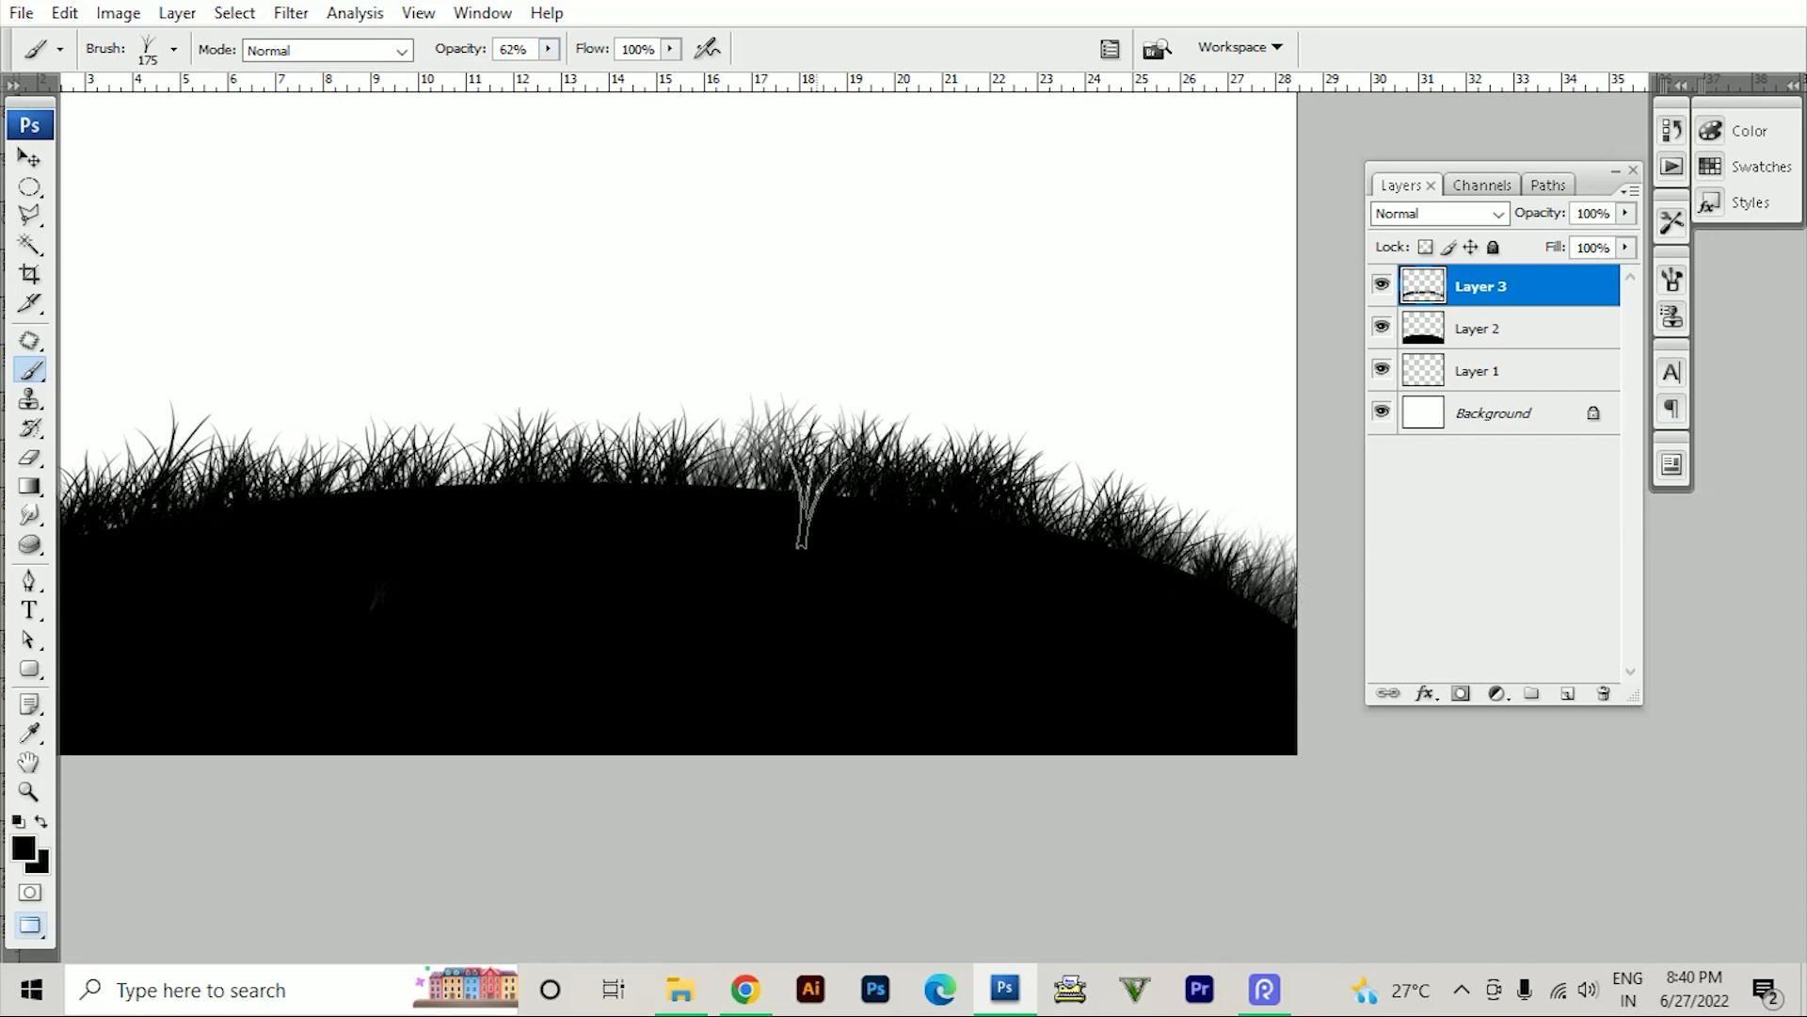
{"action": "left_click", "coordinate": [918, 452]}
{"action": "left_click_drag", "start_coordinate": [878, 478], "coordinate": [1294, 427]}
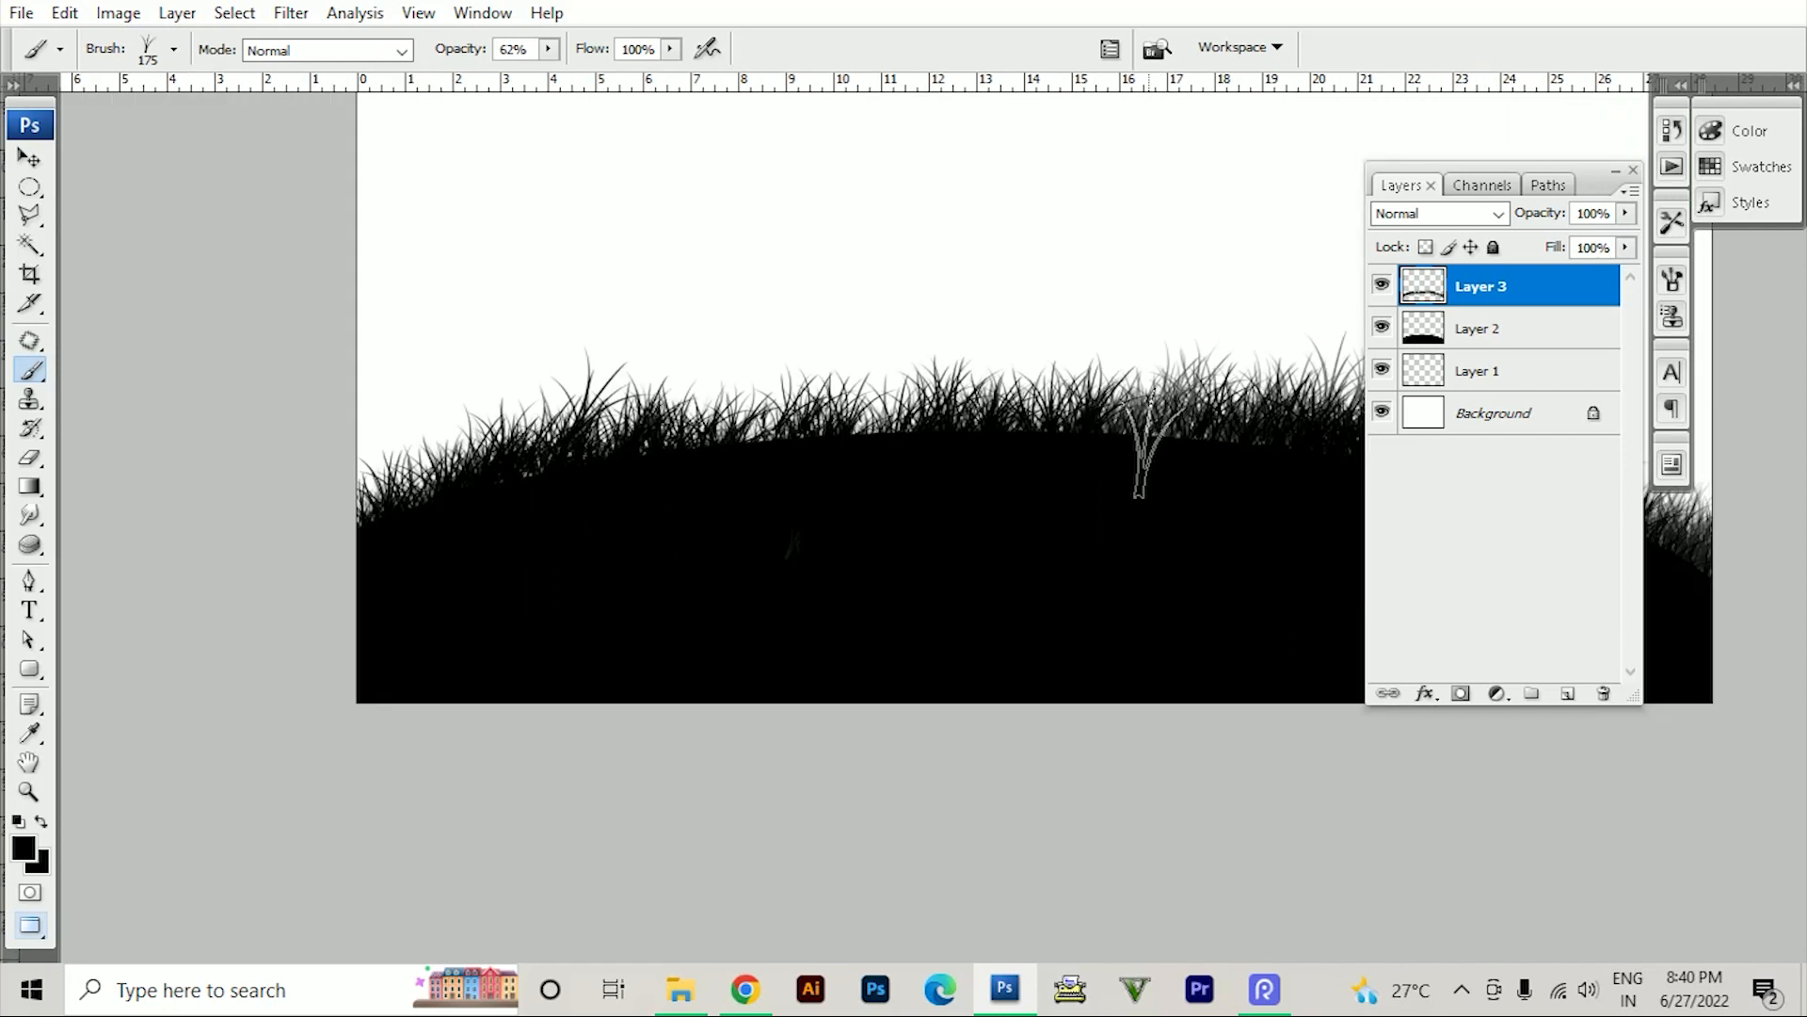
{"action": "mouse_move", "coordinate": [354, 574]}
{"action": "left_mouse_down"}
{"action": "mouse_move", "coordinate": [428, 507]}
{"action": "mouse_move", "coordinate": [339, 576]}
{"action": "mouse_move", "coordinate": [403, 438]}
{"action": "mouse_move", "coordinate": [330, 542]}
{"action": "mouse_move", "coordinate": [444, 461]}
{"action": "mouse_move", "coordinate": [394, 477]}
{"action": "mouse_move", "coordinate": [348, 545]}
{"action": "mouse_move", "coordinate": [480, 456]}
{"action": "left_mouse_up"}
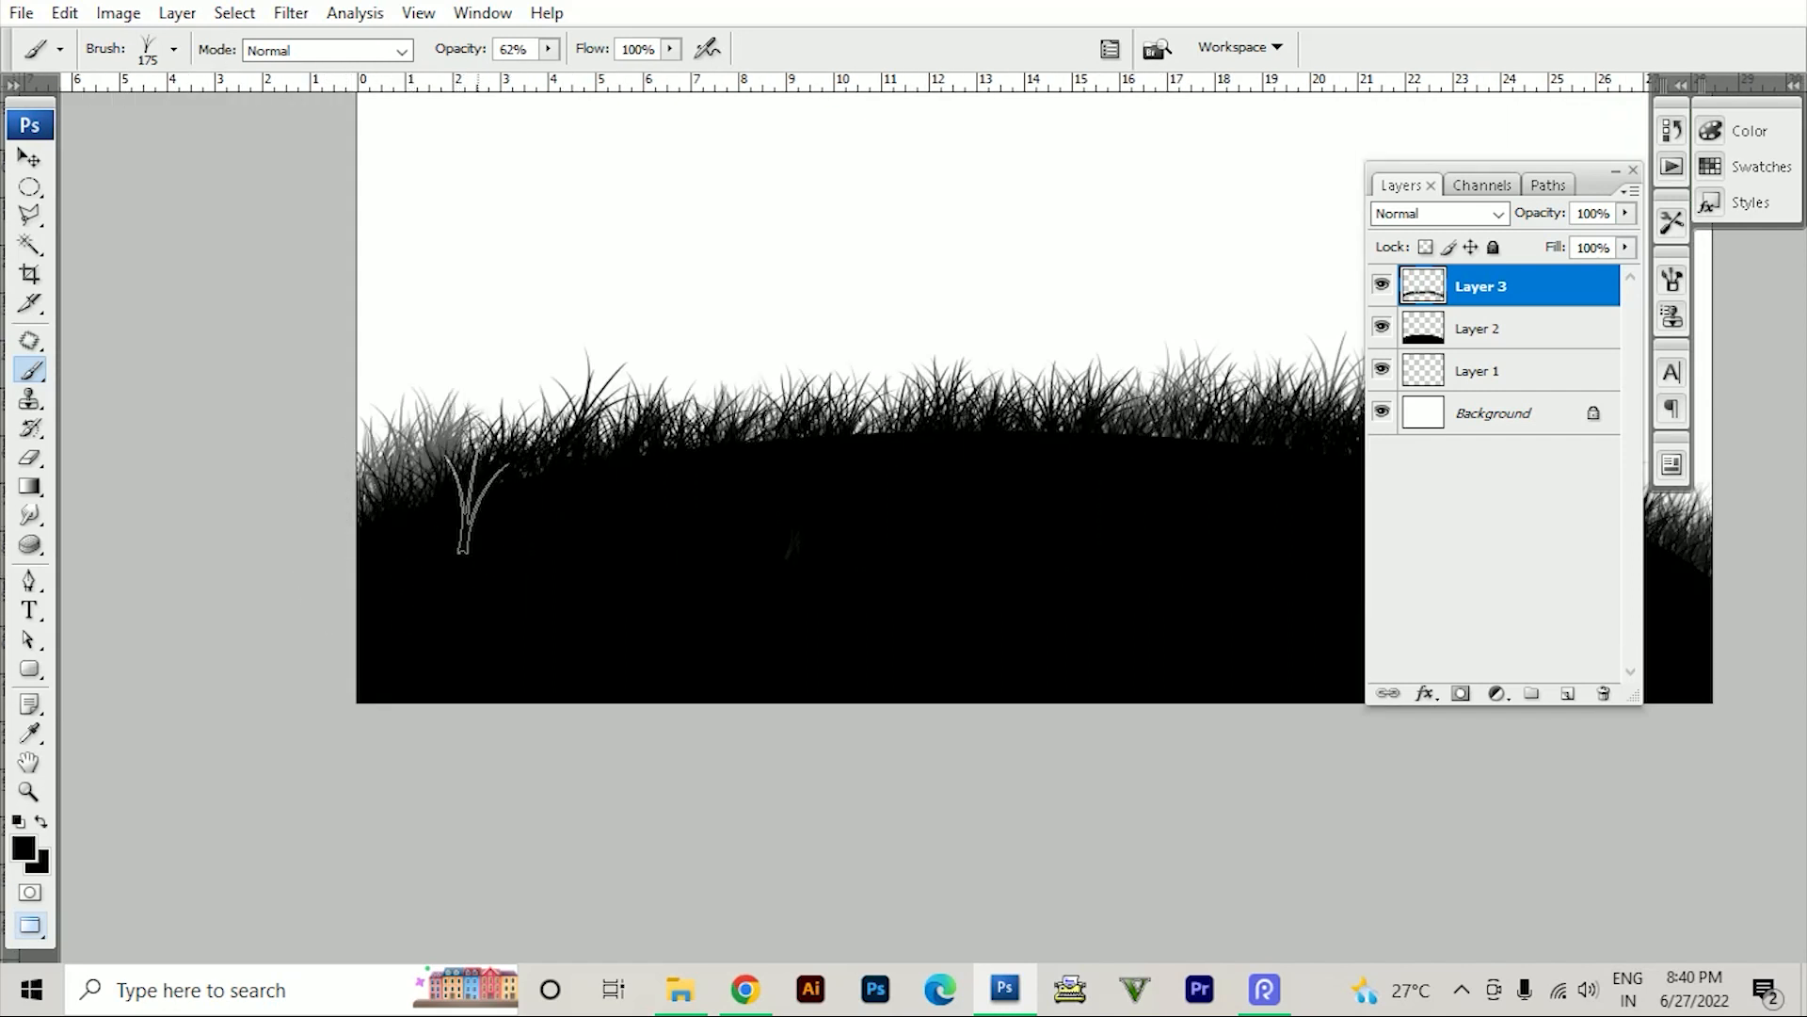
{"action": "left_click_drag", "start_coordinate": [973, 432], "coordinate": [611, 432]}
{"action": "left_click_drag", "start_coordinate": [808, 477], "coordinate": [611, 464]}
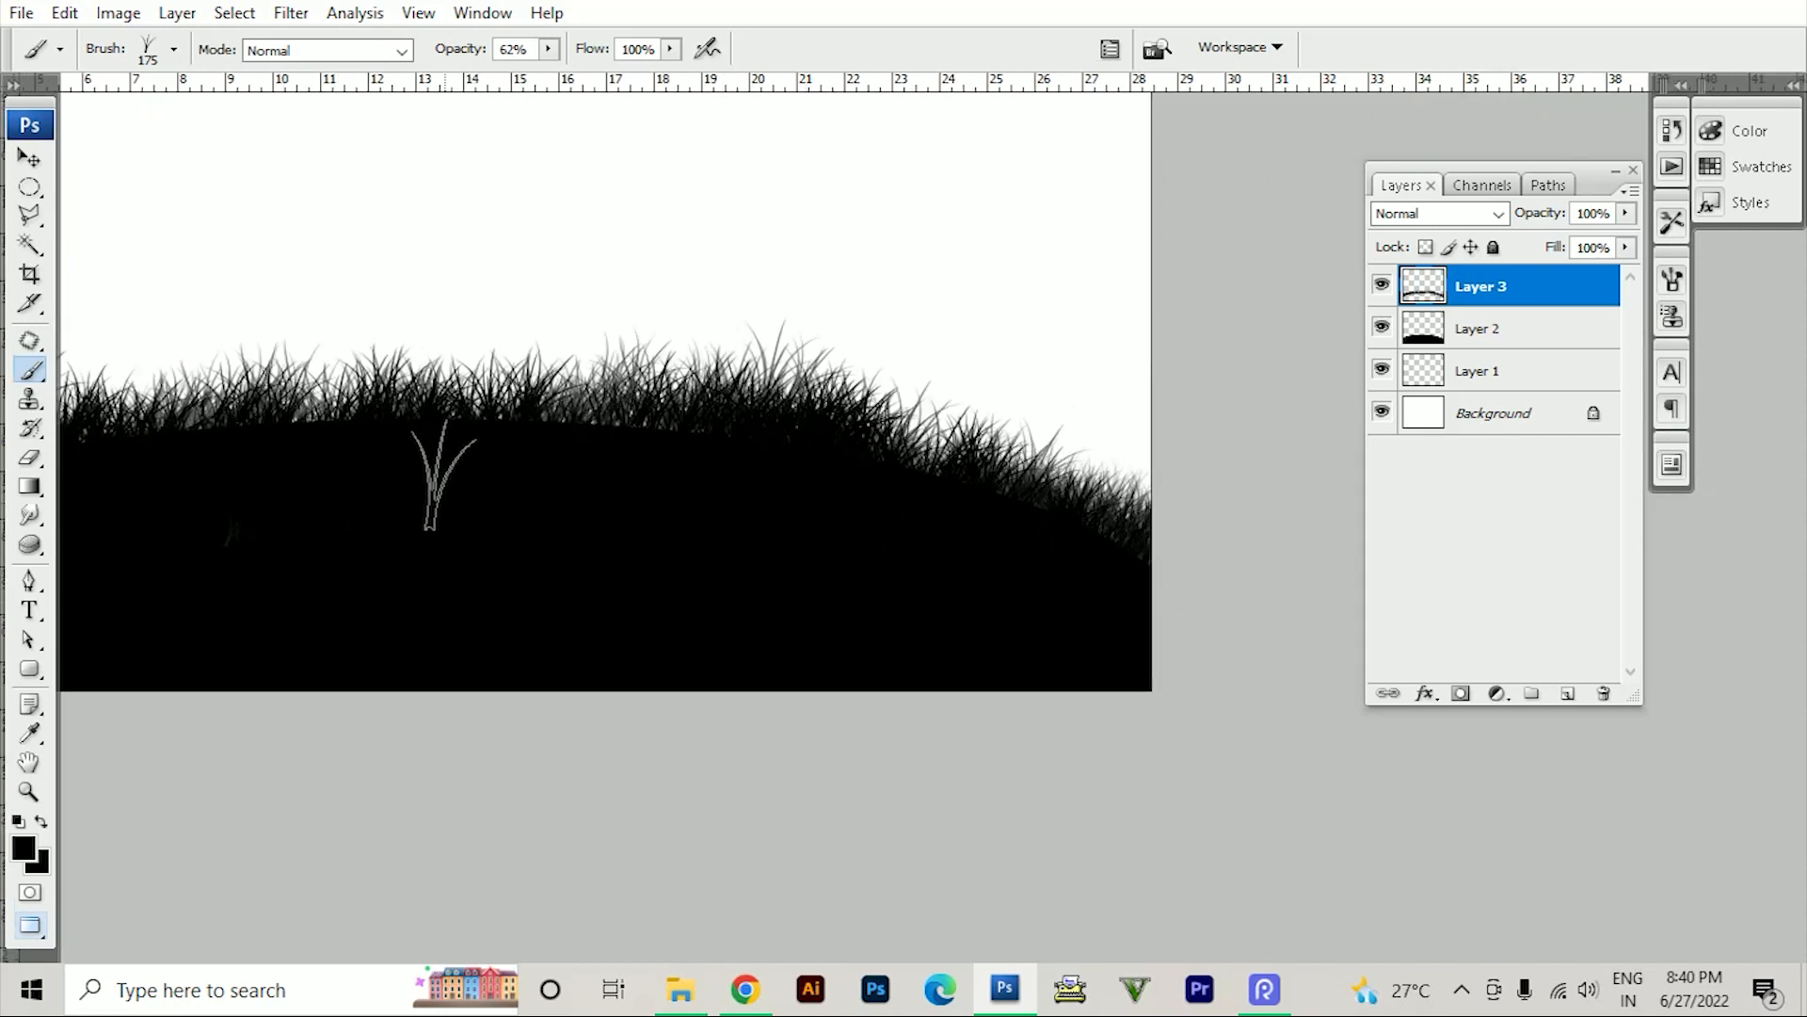
{"action": "mouse_move", "coordinate": [771, 496]}
{"action": "left_mouse_down"}
{"action": "mouse_move", "coordinate": [1112, 496]}
{"action": "mouse_move", "coordinate": [969, 625]}
{"action": "left_mouse_up"}
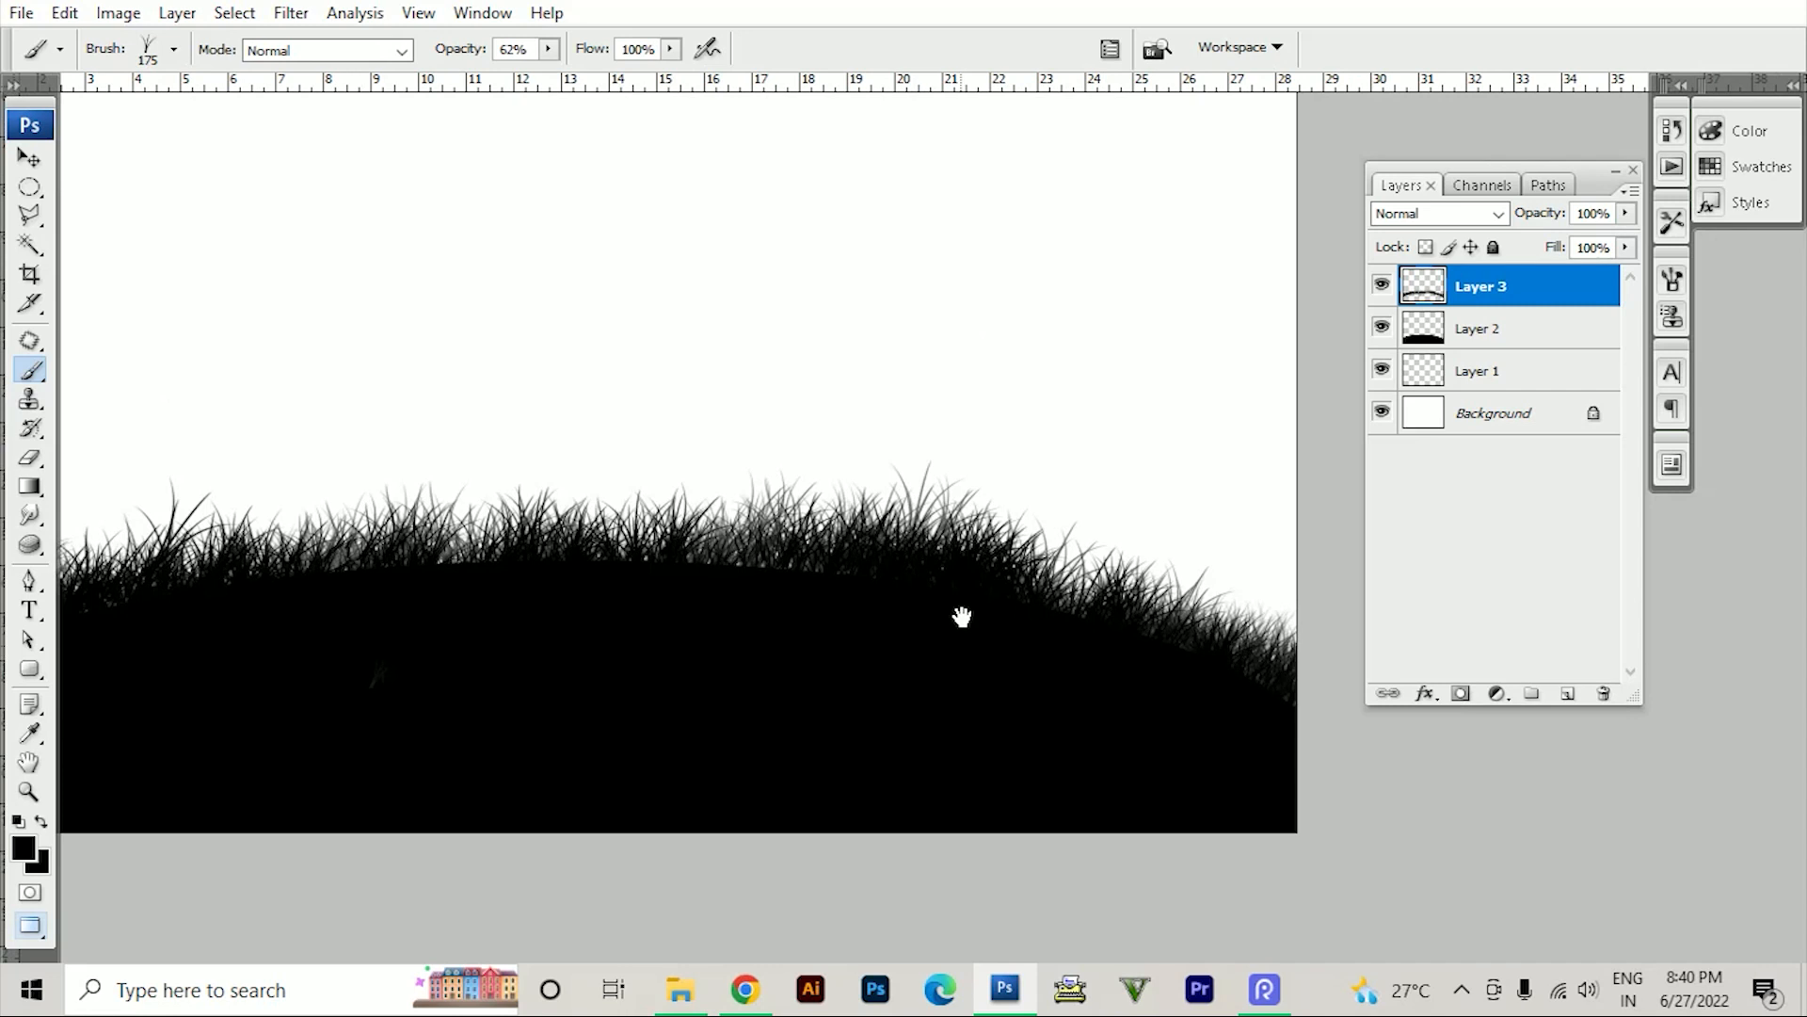
{"action": "key", "text": "ctrl+minus"}
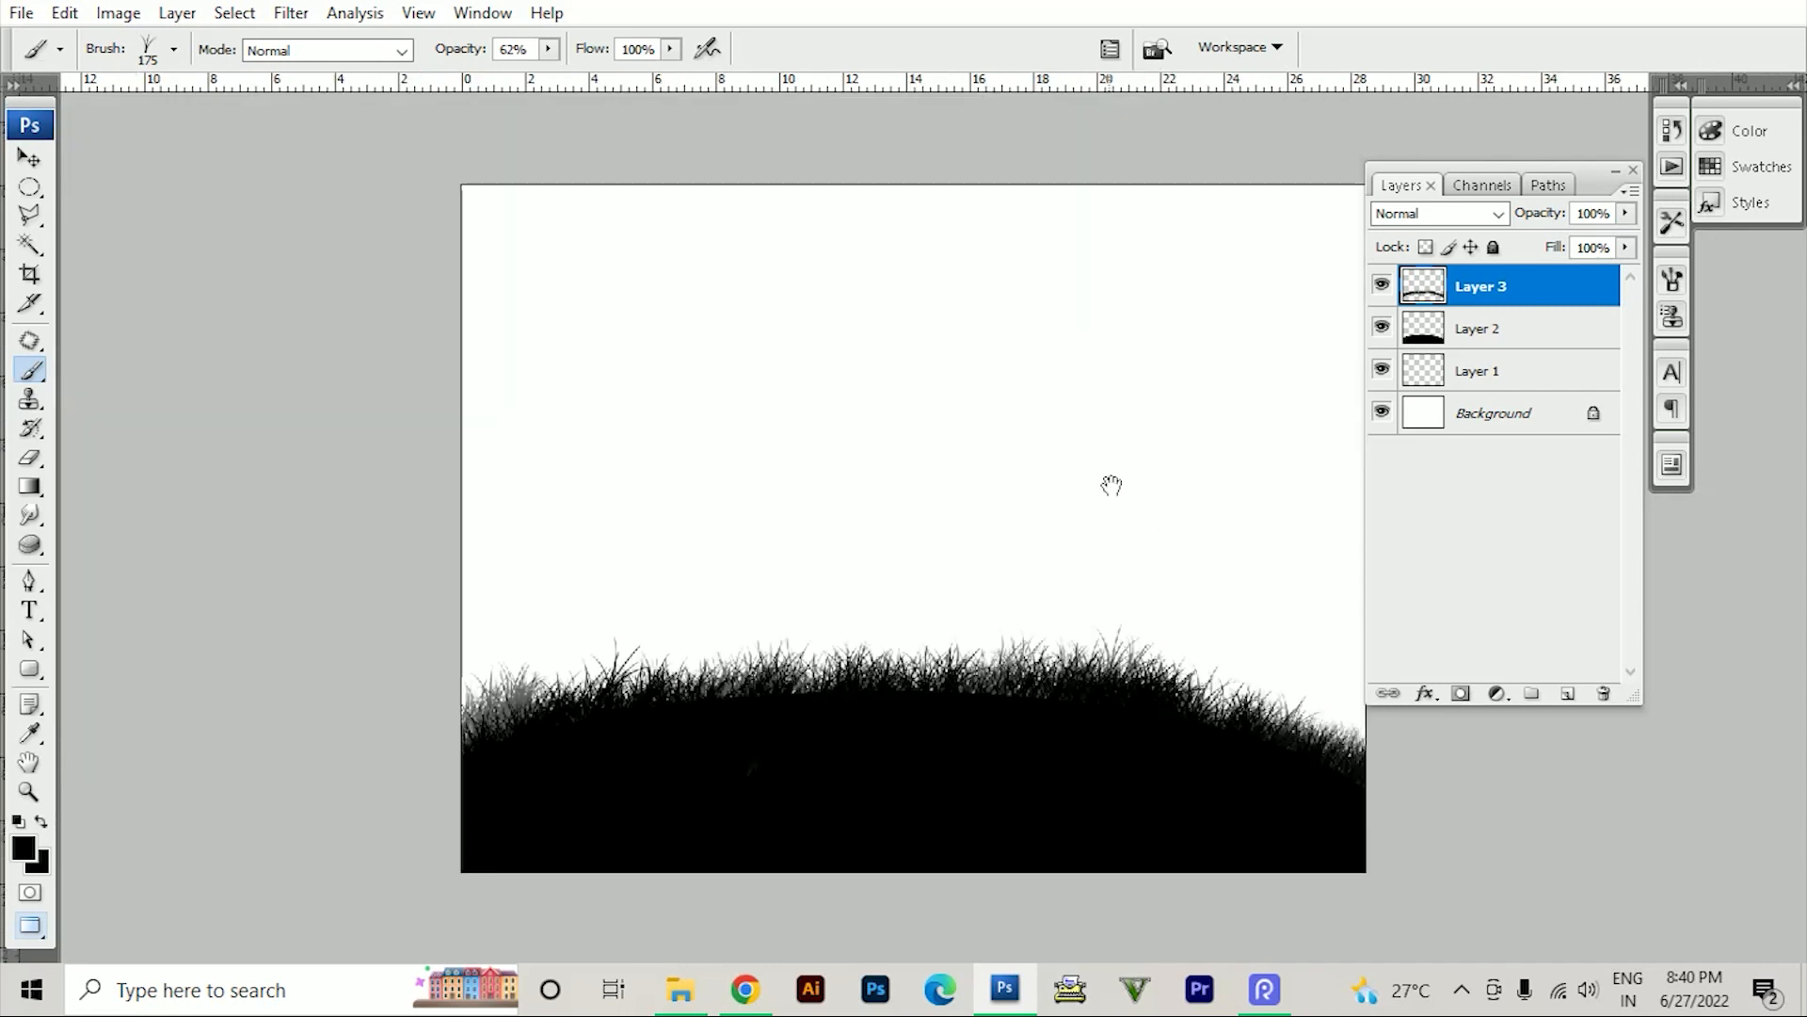
{"action": "left_click_drag", "start_coordinate": [1112, 486], "coordinate": [880, 362]}
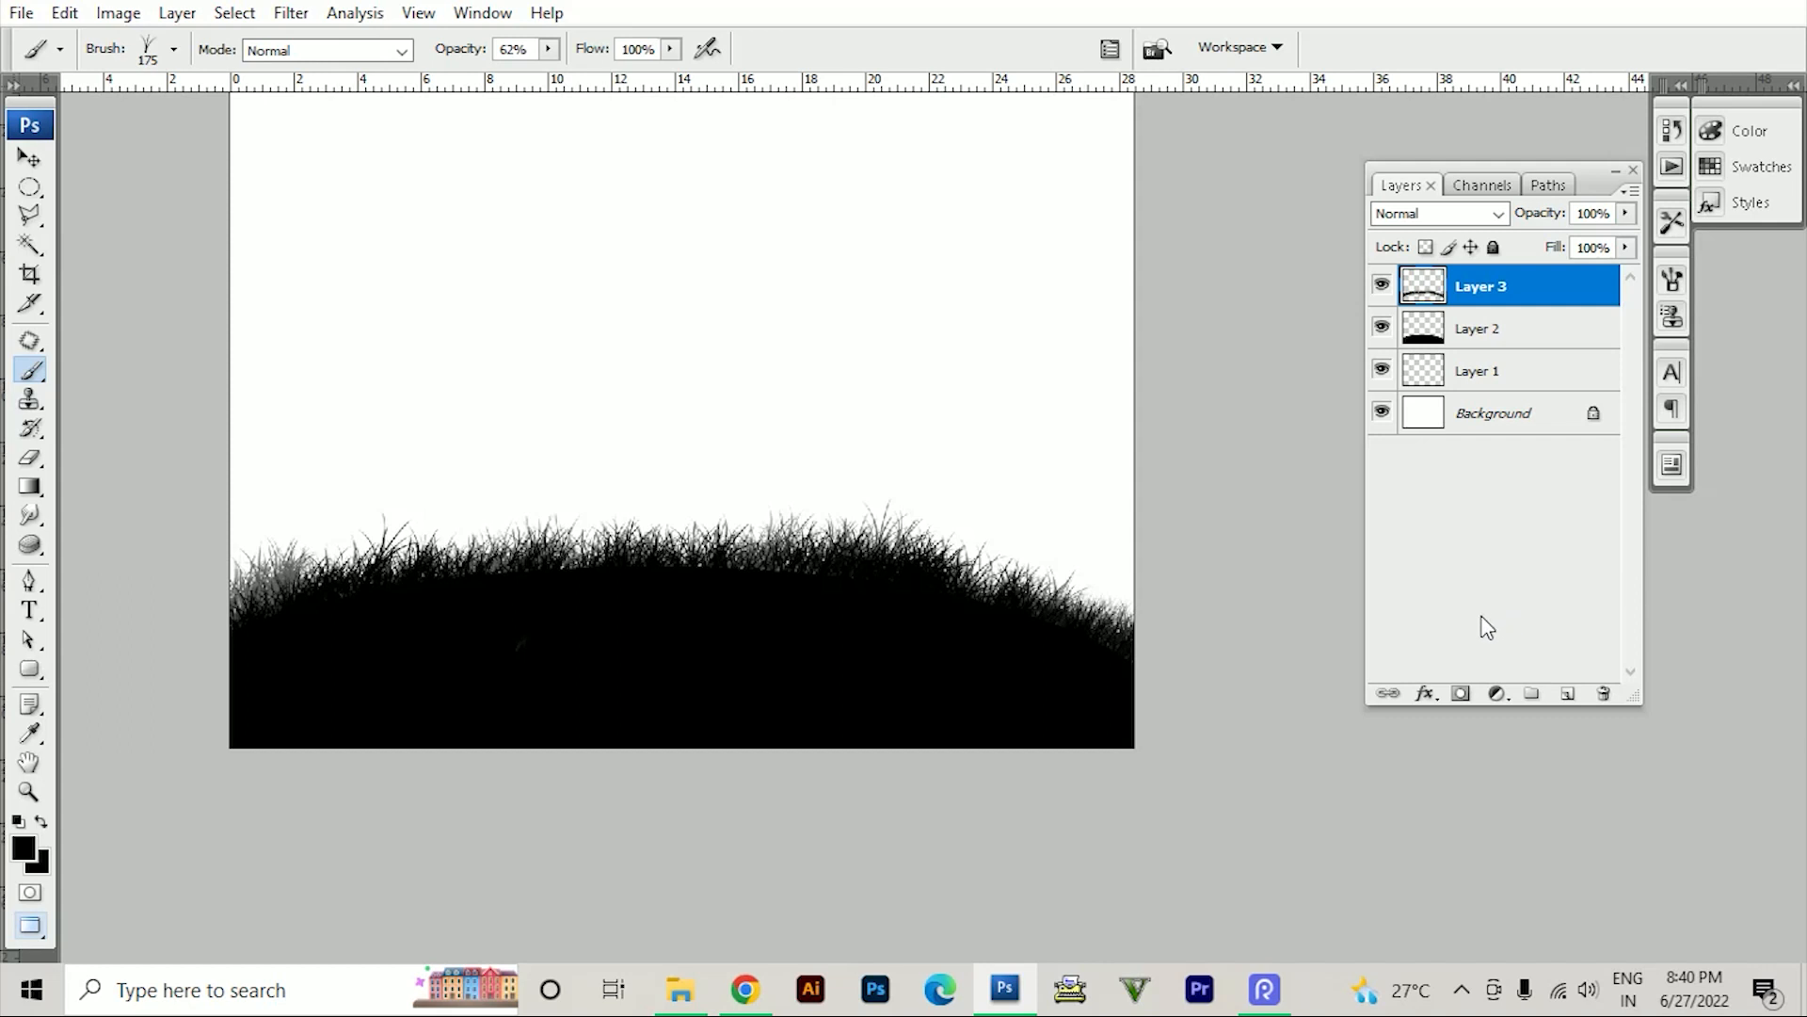
- On a new layer, select a tall narrow rectangle rising from the hill left of centre, fill it with black, and deselect
{"action": "key", "text": "ctrl+shift+n"}
{"action": "key", "text": "Return"}
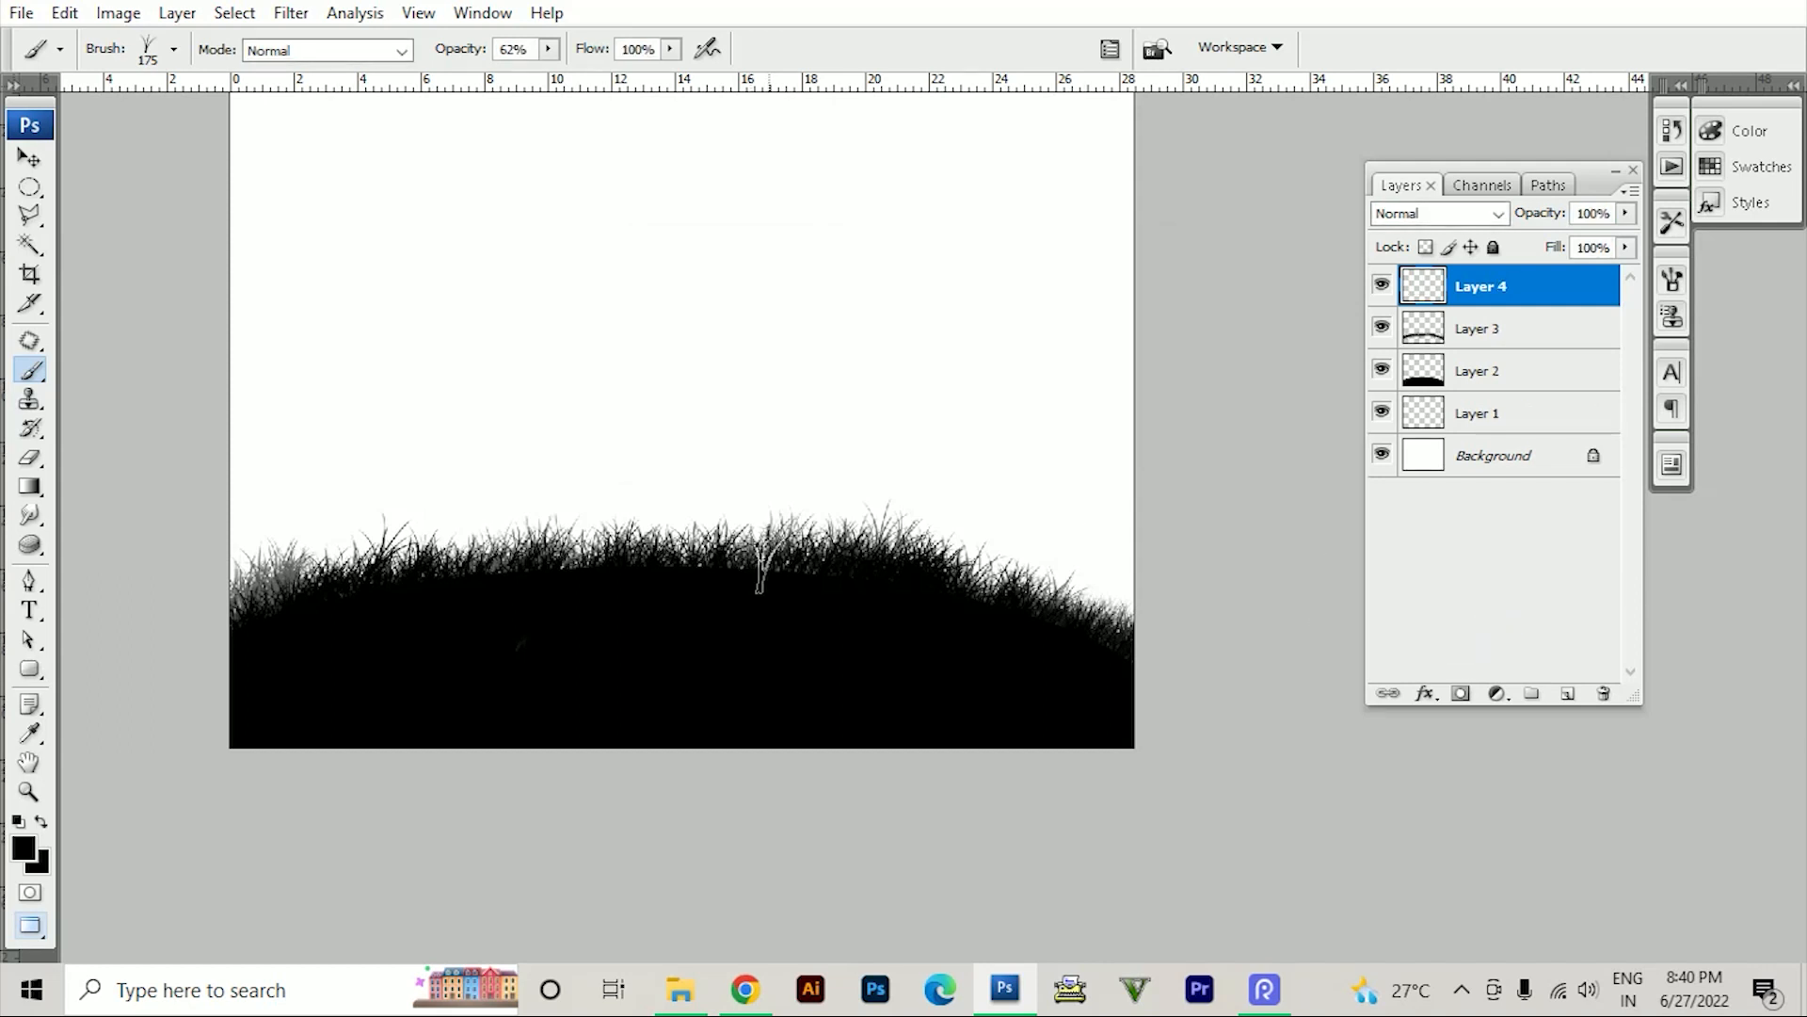
{"action": "key", "text": "m"}
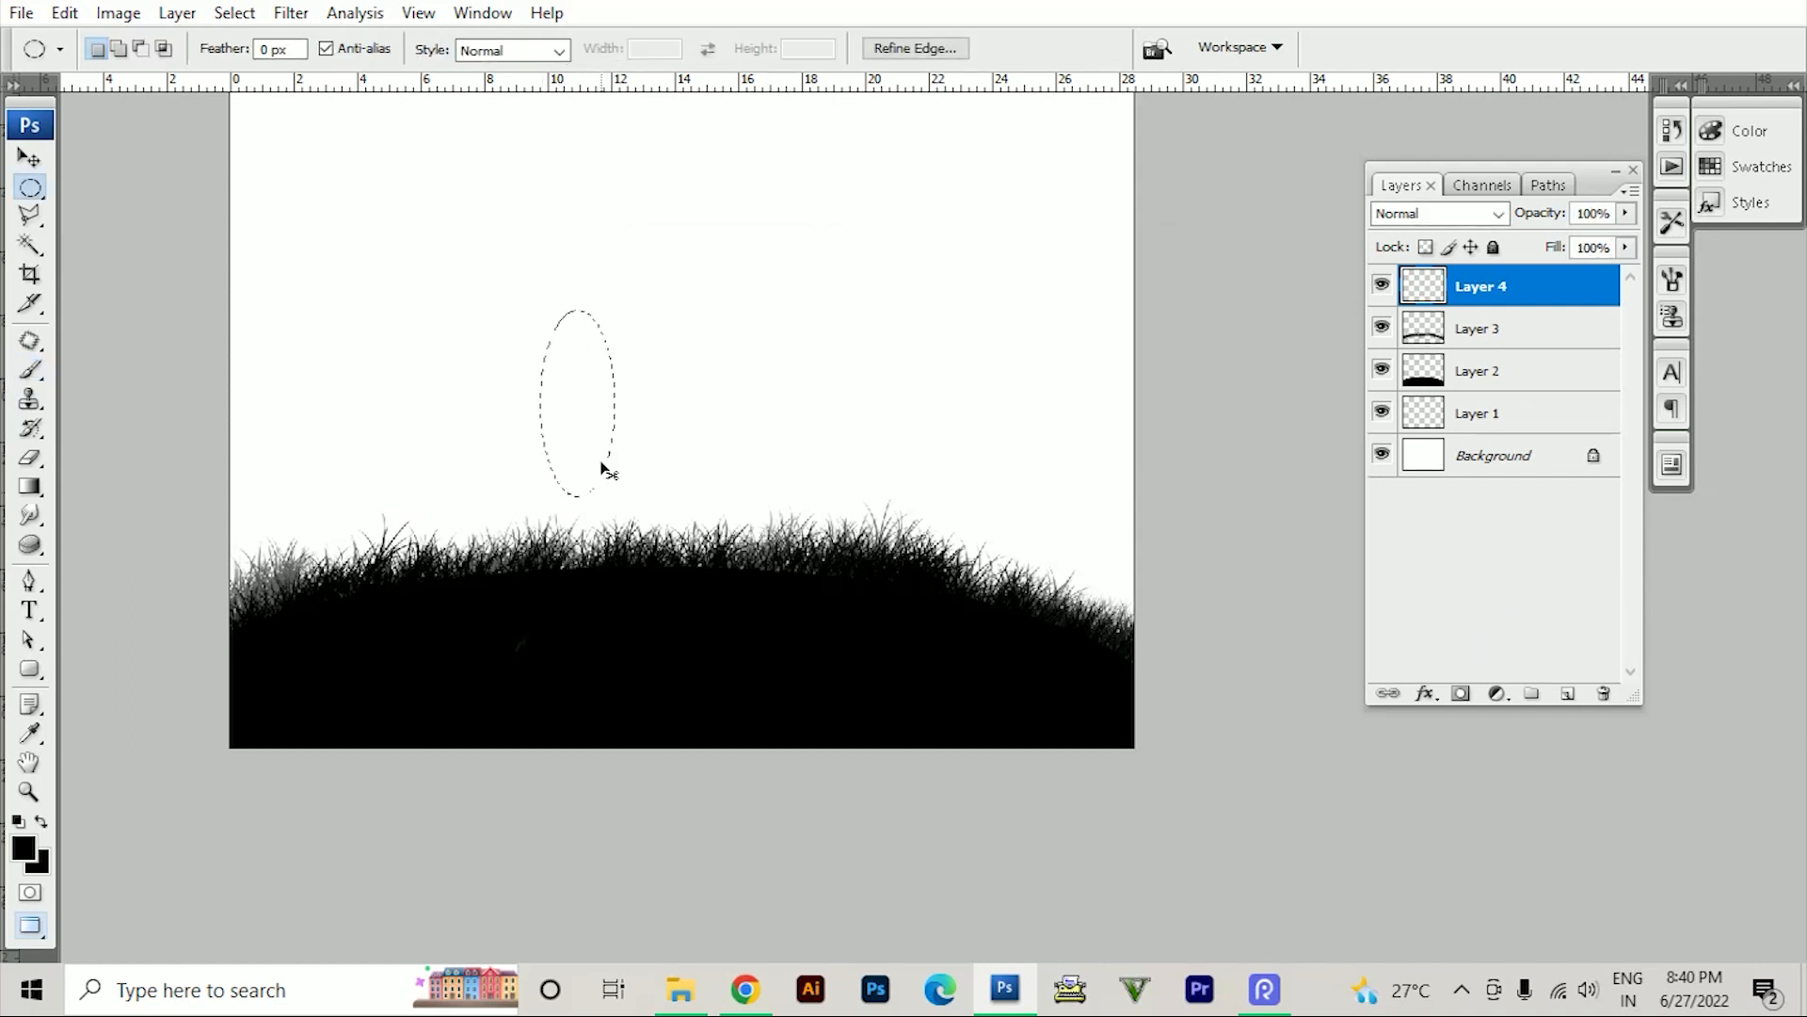
{"action": "key", "text": "shift+m"}
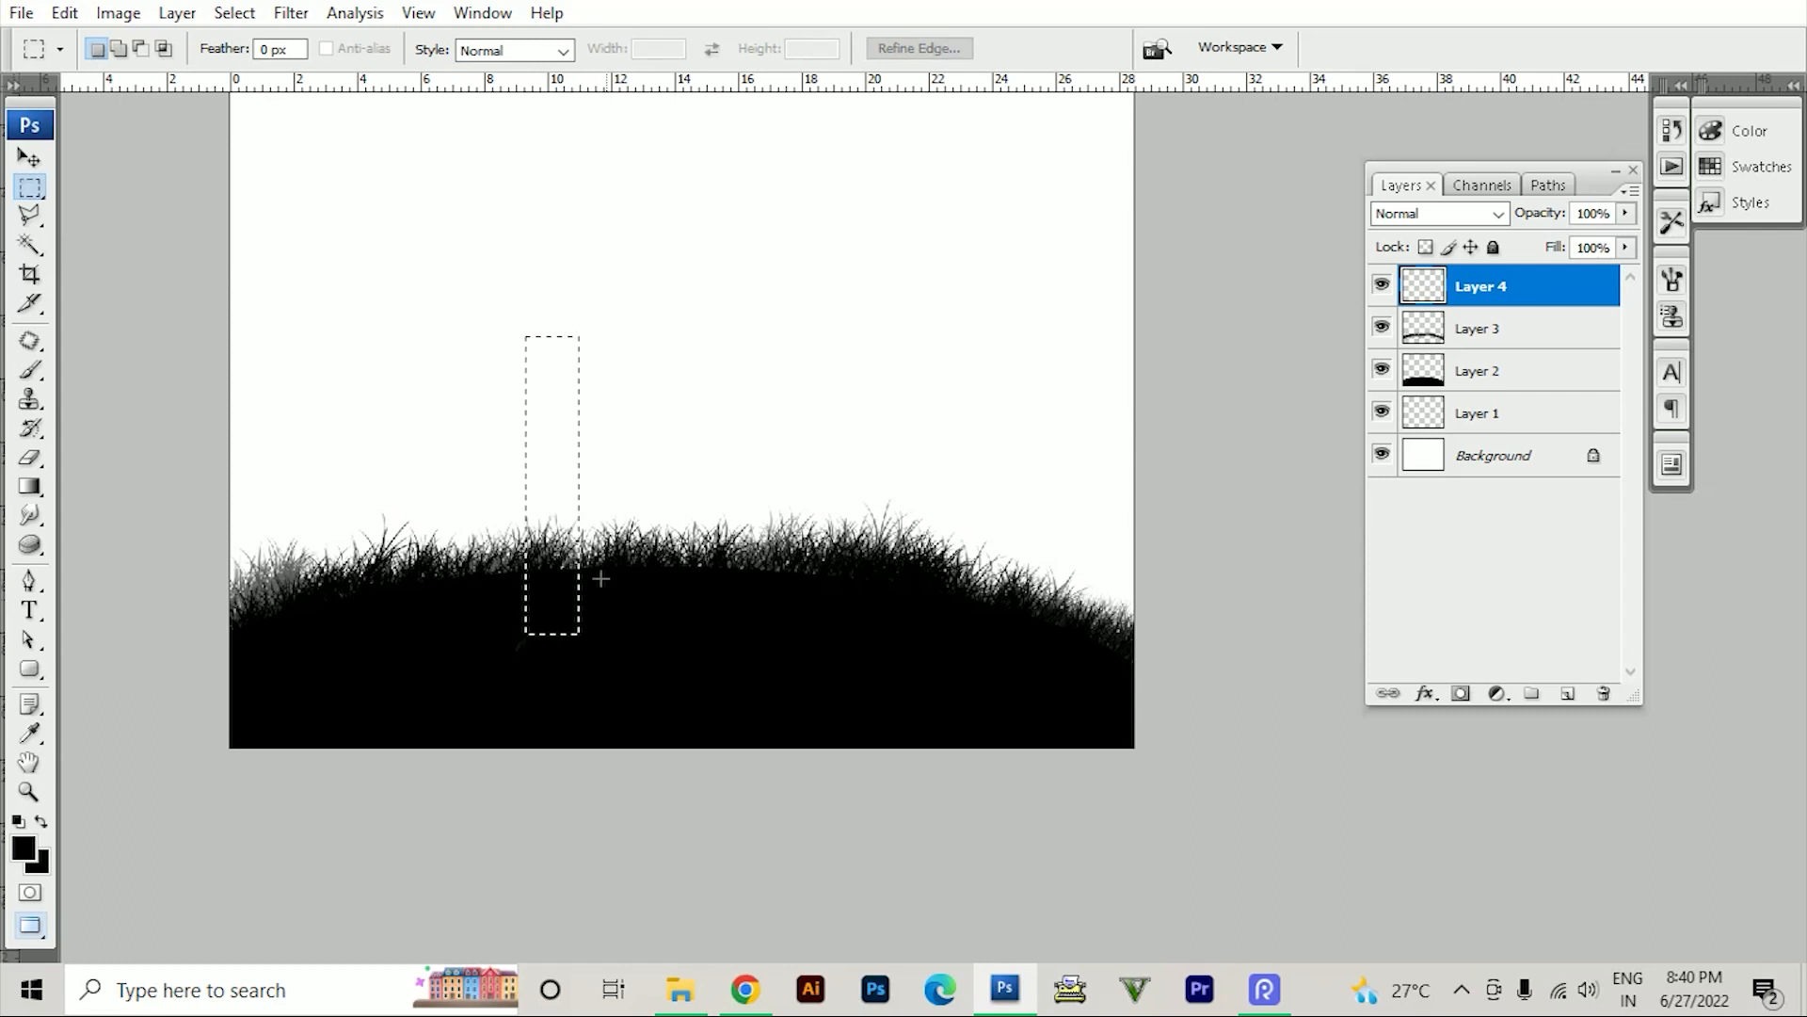
{"action": "key", "text": "ctrl+shift+n"}
{"action": "key", "text": "Return"}
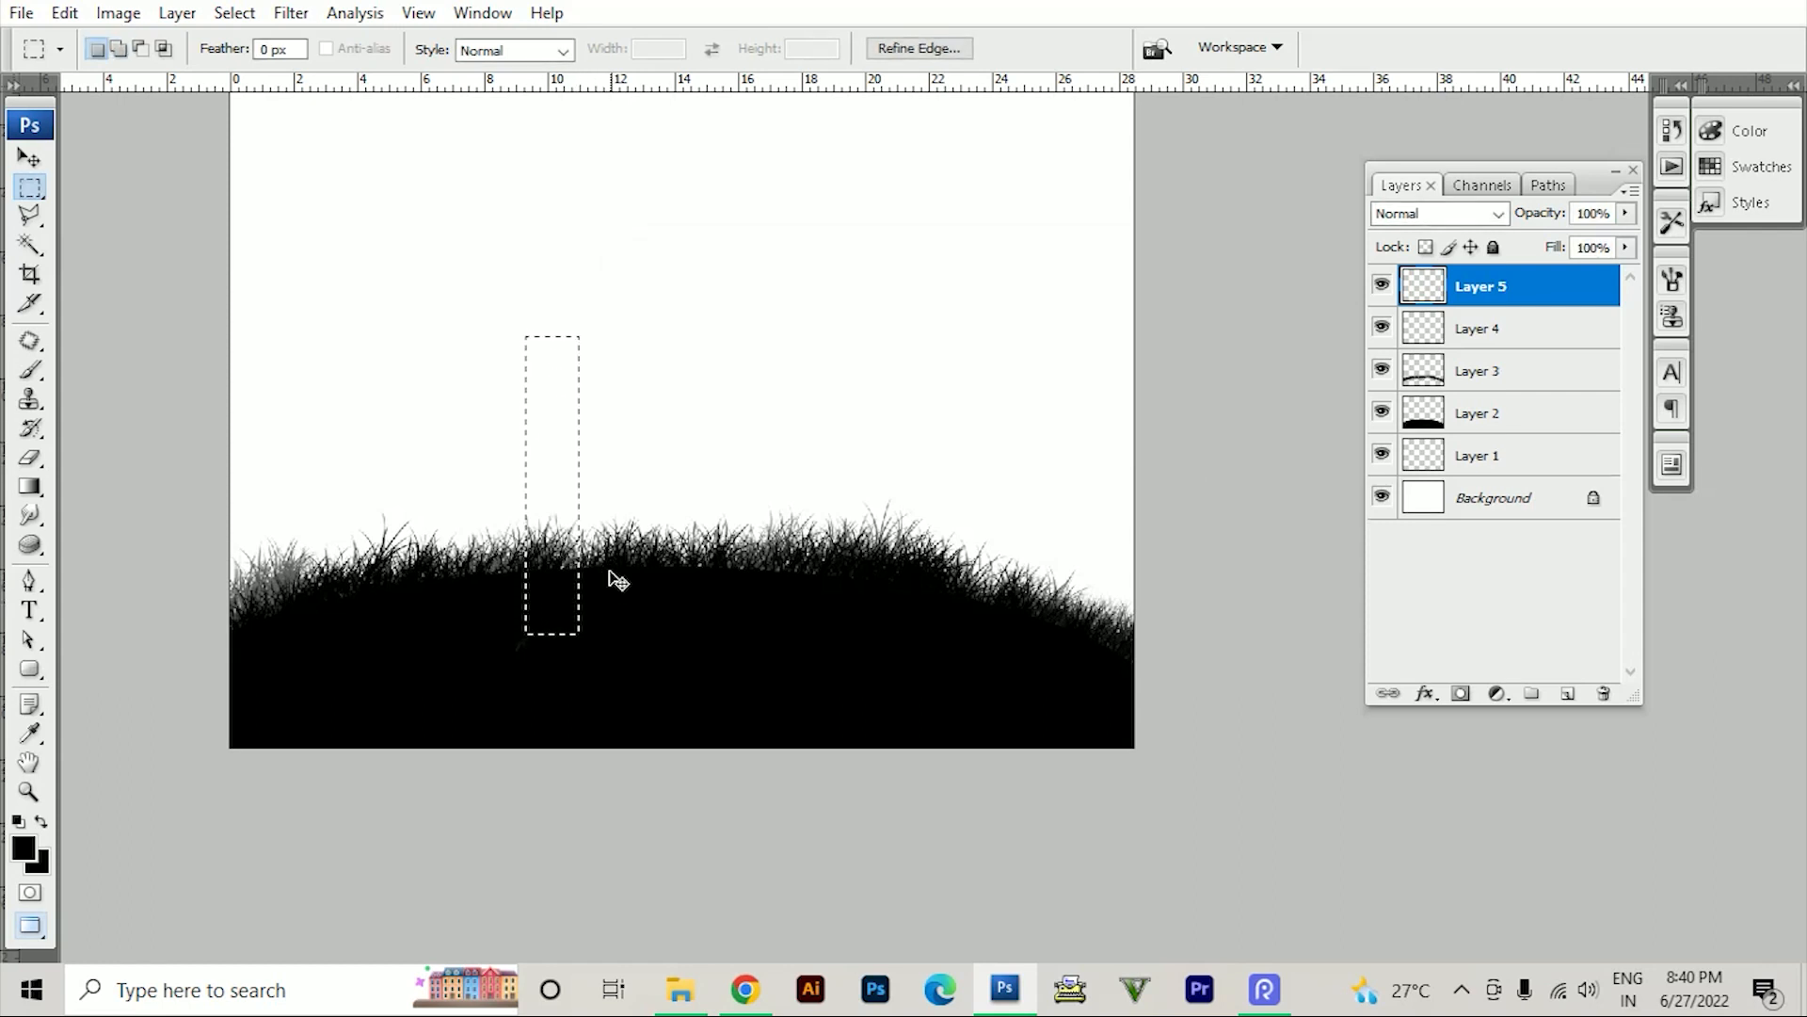
{"action": "key", "text": "ctrl+z"}
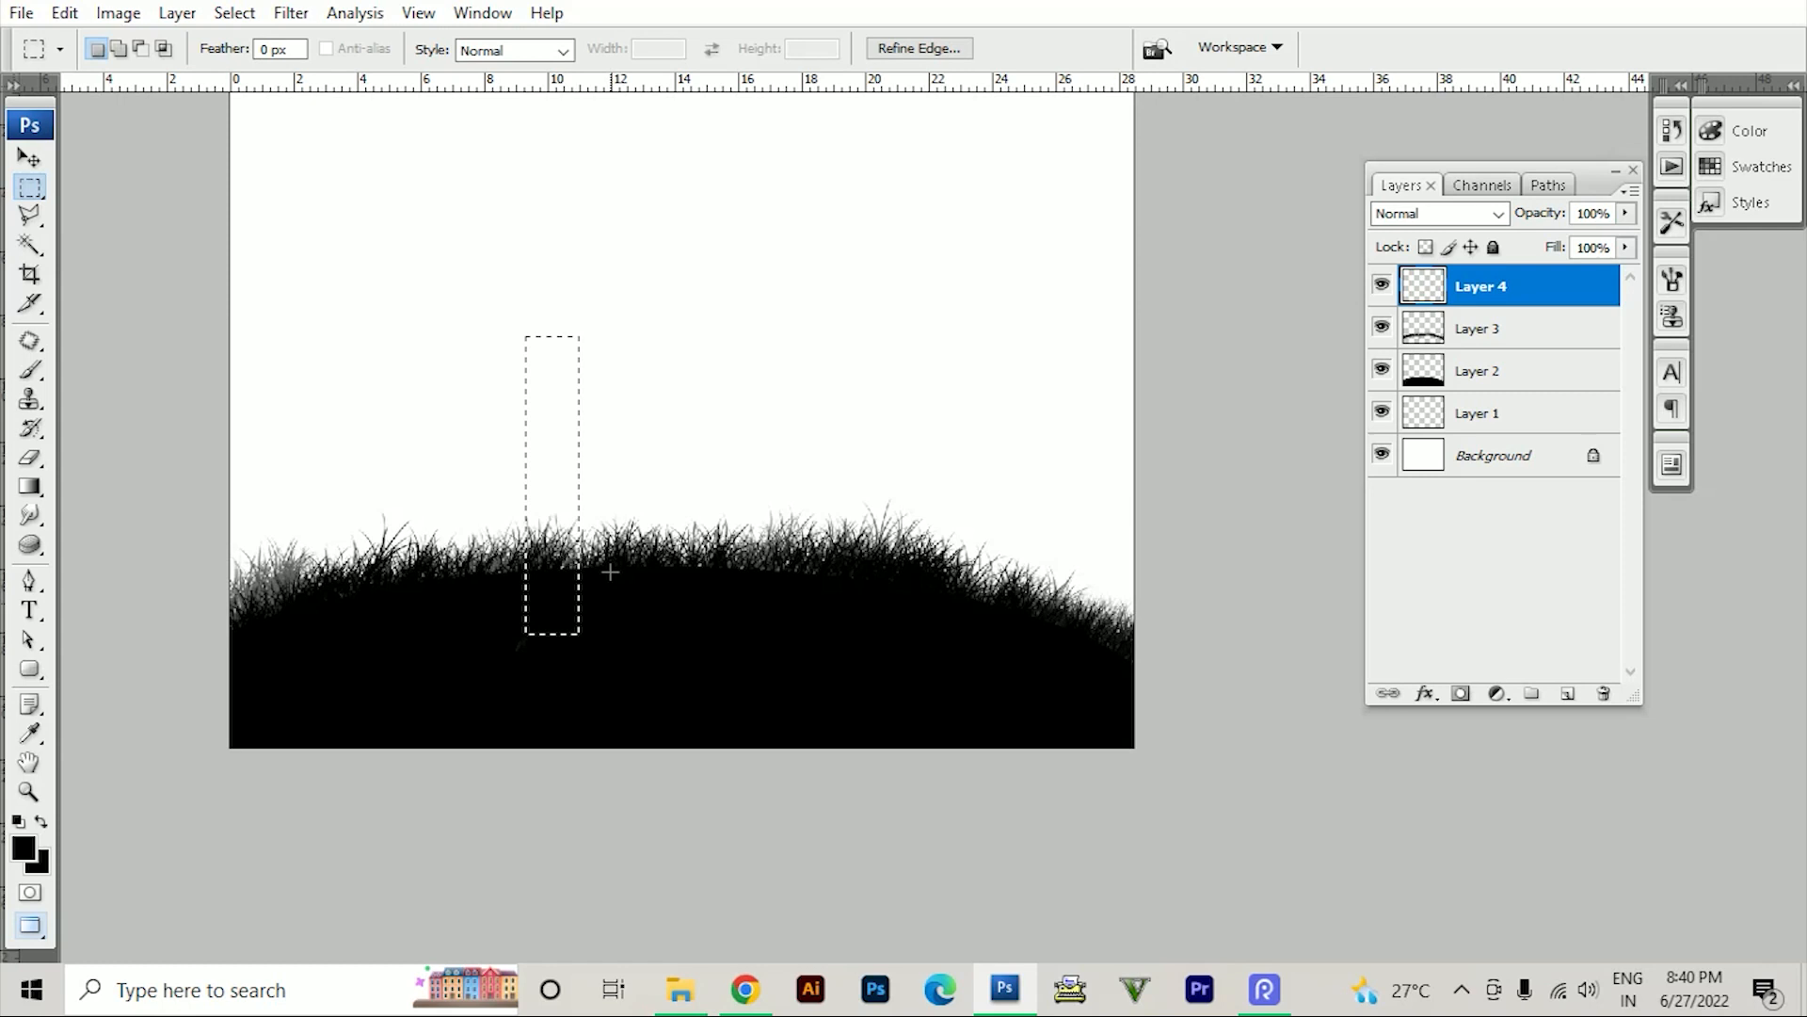
{"action": "key", "text": "alt+BackSpace"}
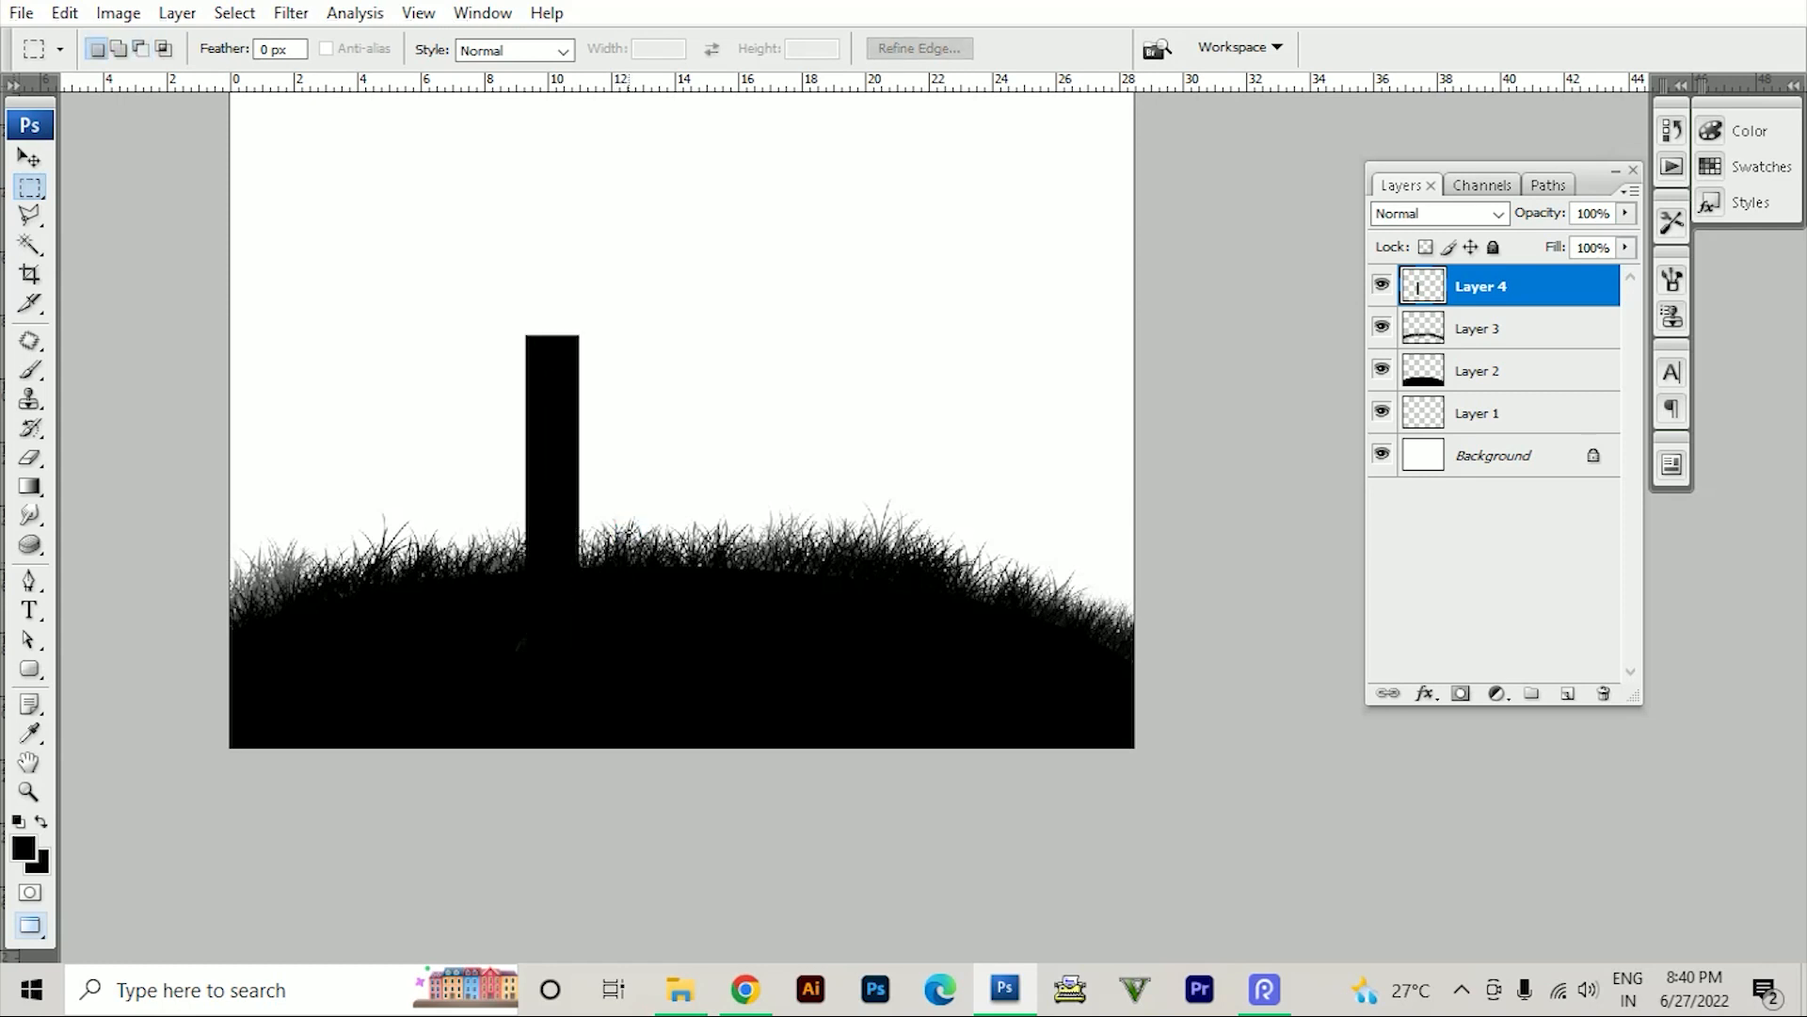
- Warp the black rectangle into a curved trunk with a pointed left tip and a broad rounded right top
{"action": "key", "text": "ctrl+t"}
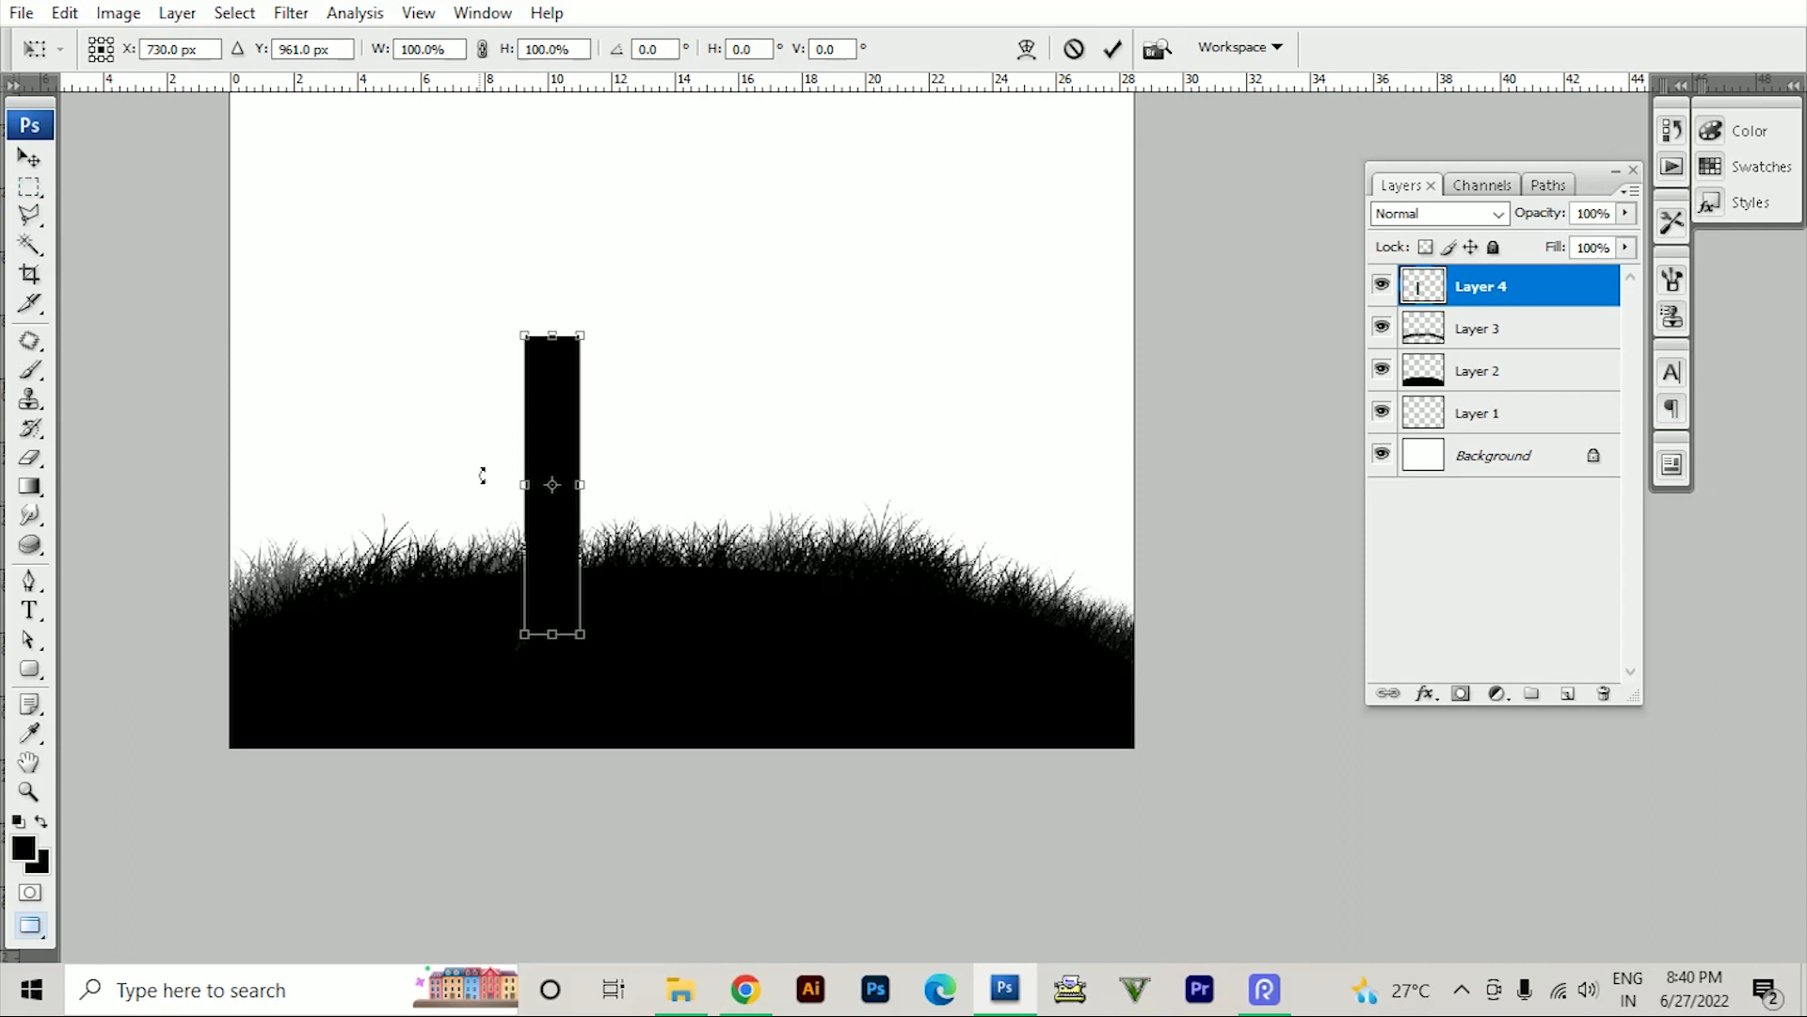
{"action": "right_click", "coordinate": [541, 451]}
{"action": "left_click", "coordinate": [620, 656]}
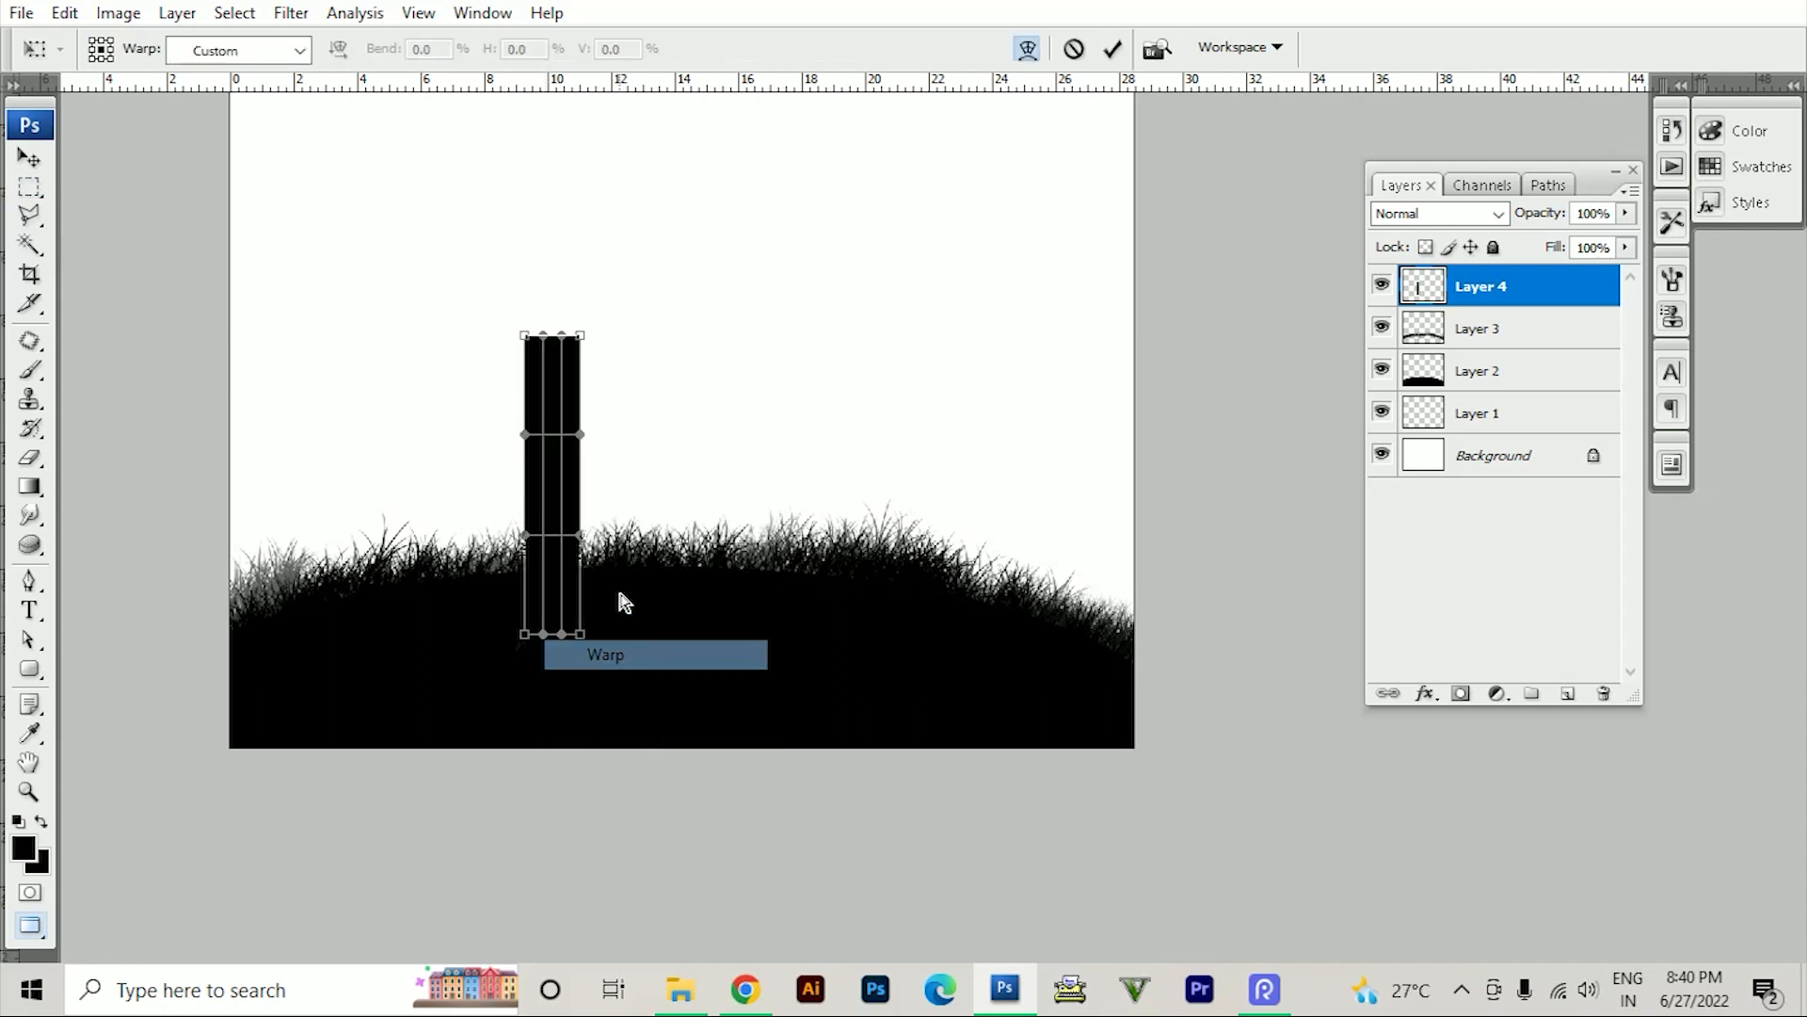
{"action": "left_click_drag", "start_coordinate": [581, 435], "coordinate": [546, 452]}
{"action": "left_click_drag", "start_coordinate": [574, 337], "coordinate": [548, 432]}
{"action": "left_click_drag", "start_coordinate": [568, 337], "coordinate": [581, 496]}
{"action": "left_click_drag", "start_coordinate": [581, 394], "coordinate": [553, 317]}
{"action": "left_click_drag", "start_coordinate": [618, 493], "coordinate": [672, 527]}
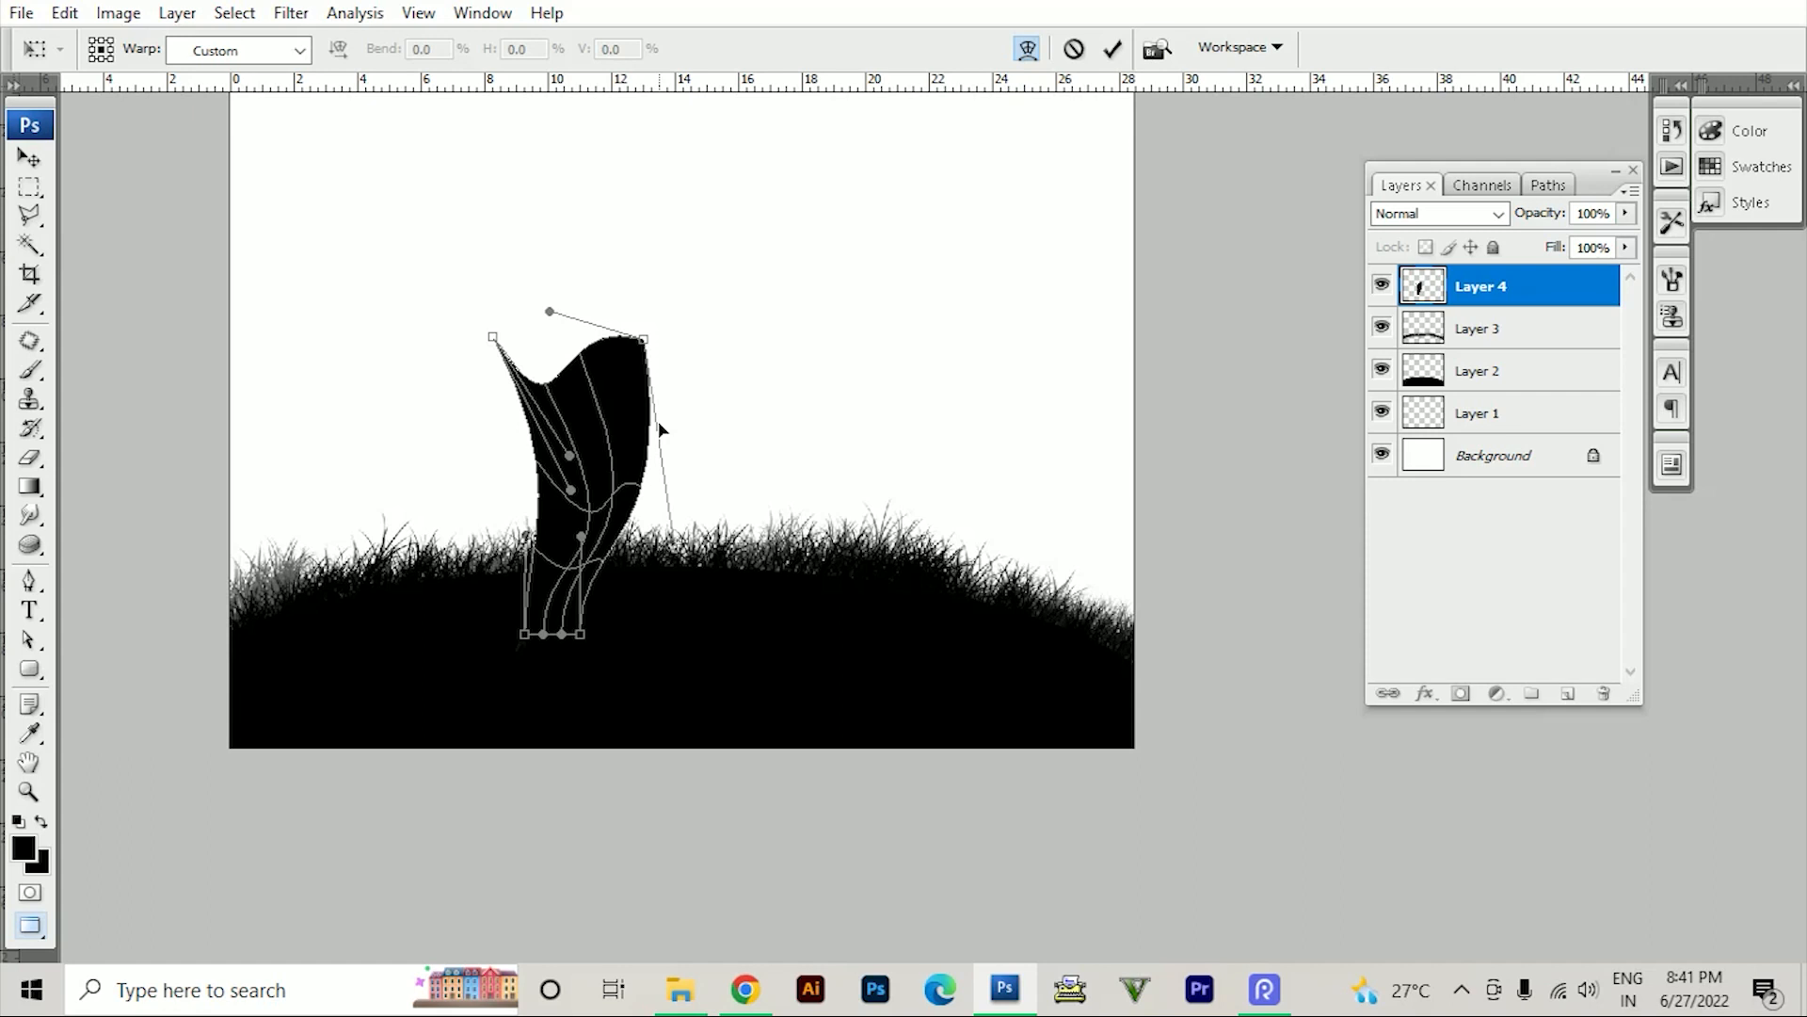
{"action": "left_click_drag", "start_coordinate": [571, 457], "coordinate": [636, 437]}
{"action": "left_click_drag", "start_coordinate": [571, 499], "coordinate": [612, 478]}
{"action": "left_click_drag", "start_coordinate": [581, 552], "coordinate": [601, 482]}
{"action": "key", "text": "Return"}
{"action": "key", "text": "m"}
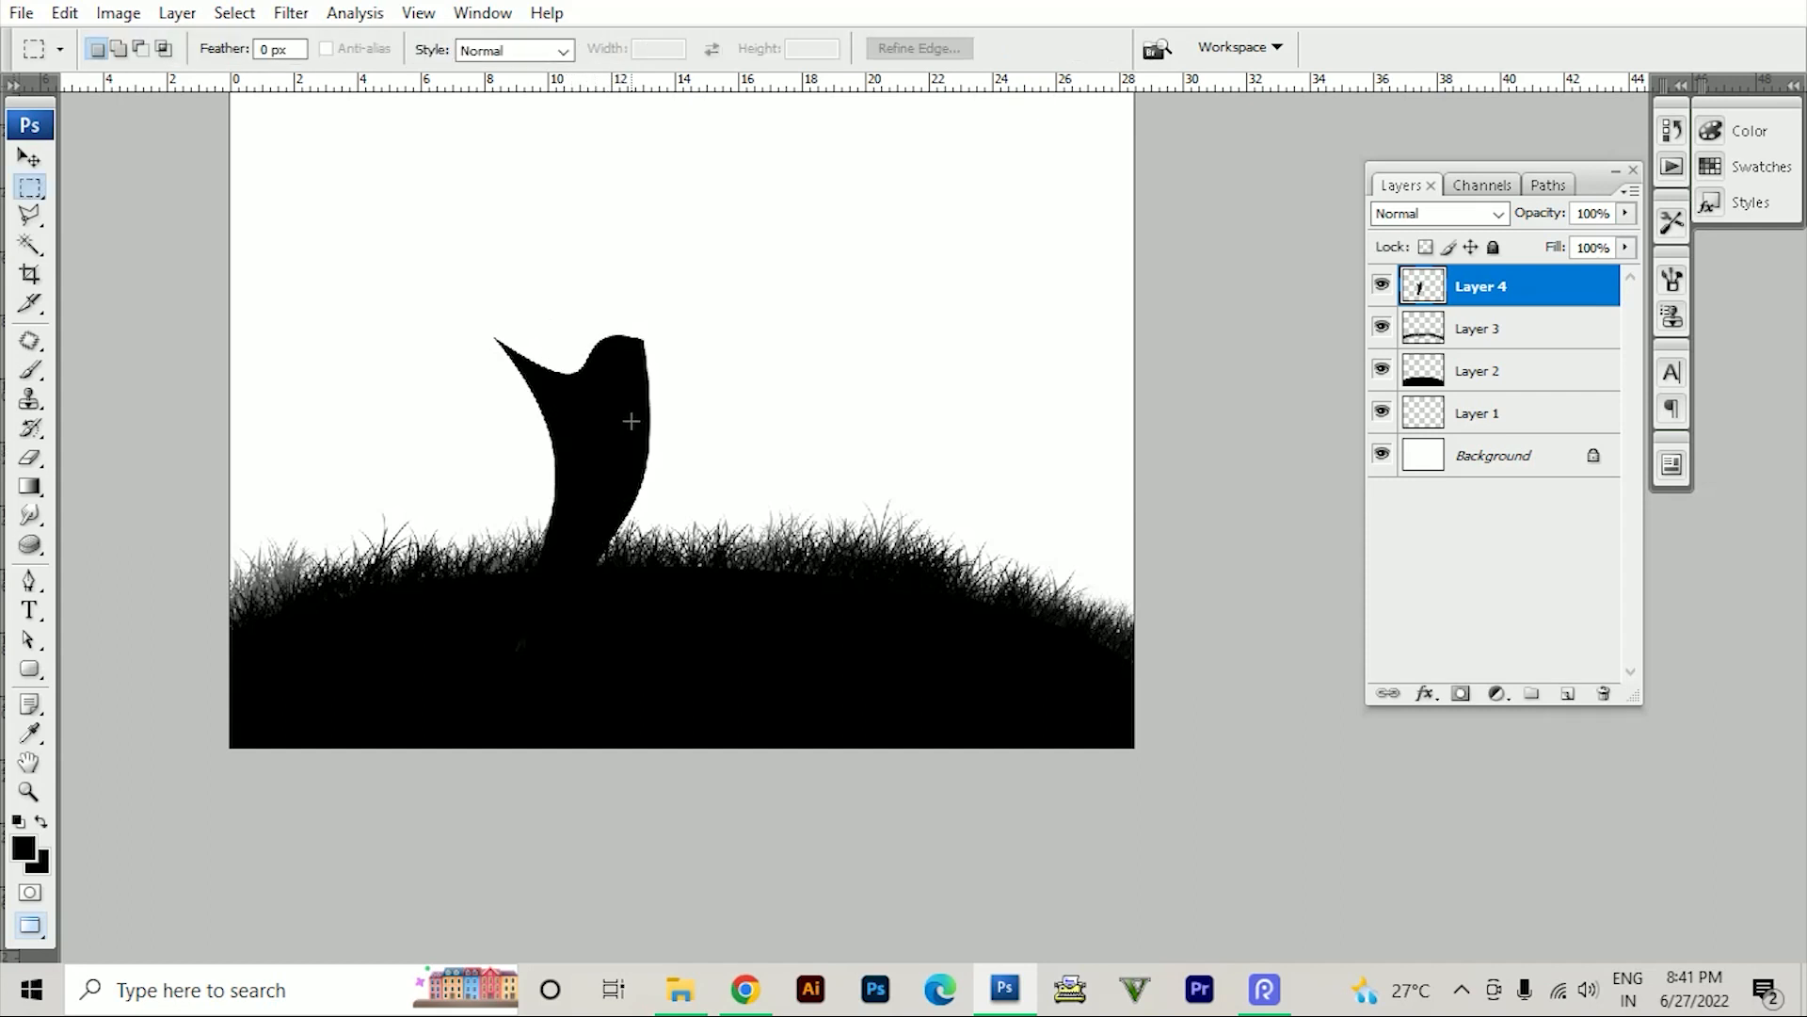
- On a new layer, try a stroke of the 39 px spatter brush beside the trunk's upper left edge
{"action": "key", "text": "ctrl+shift+n"}
{"action": "key", "text": "Return"}
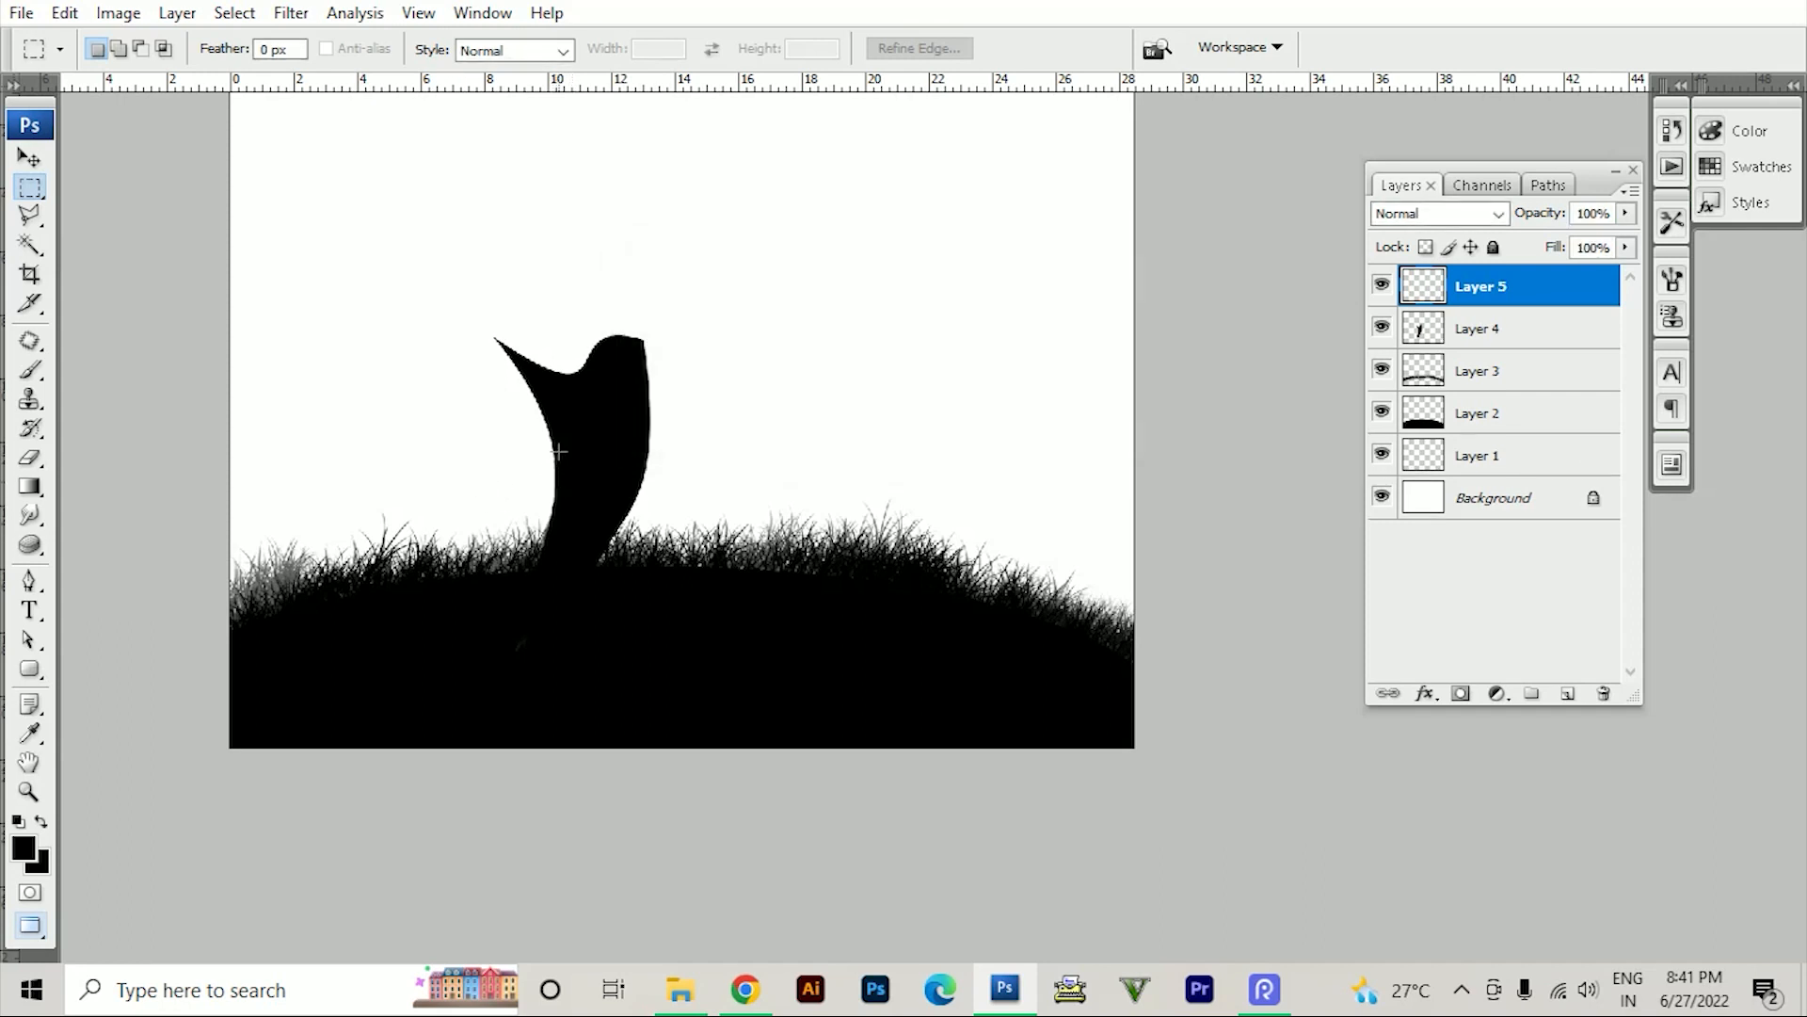
{"action": "right_click", "coordinate": [31, 369]}
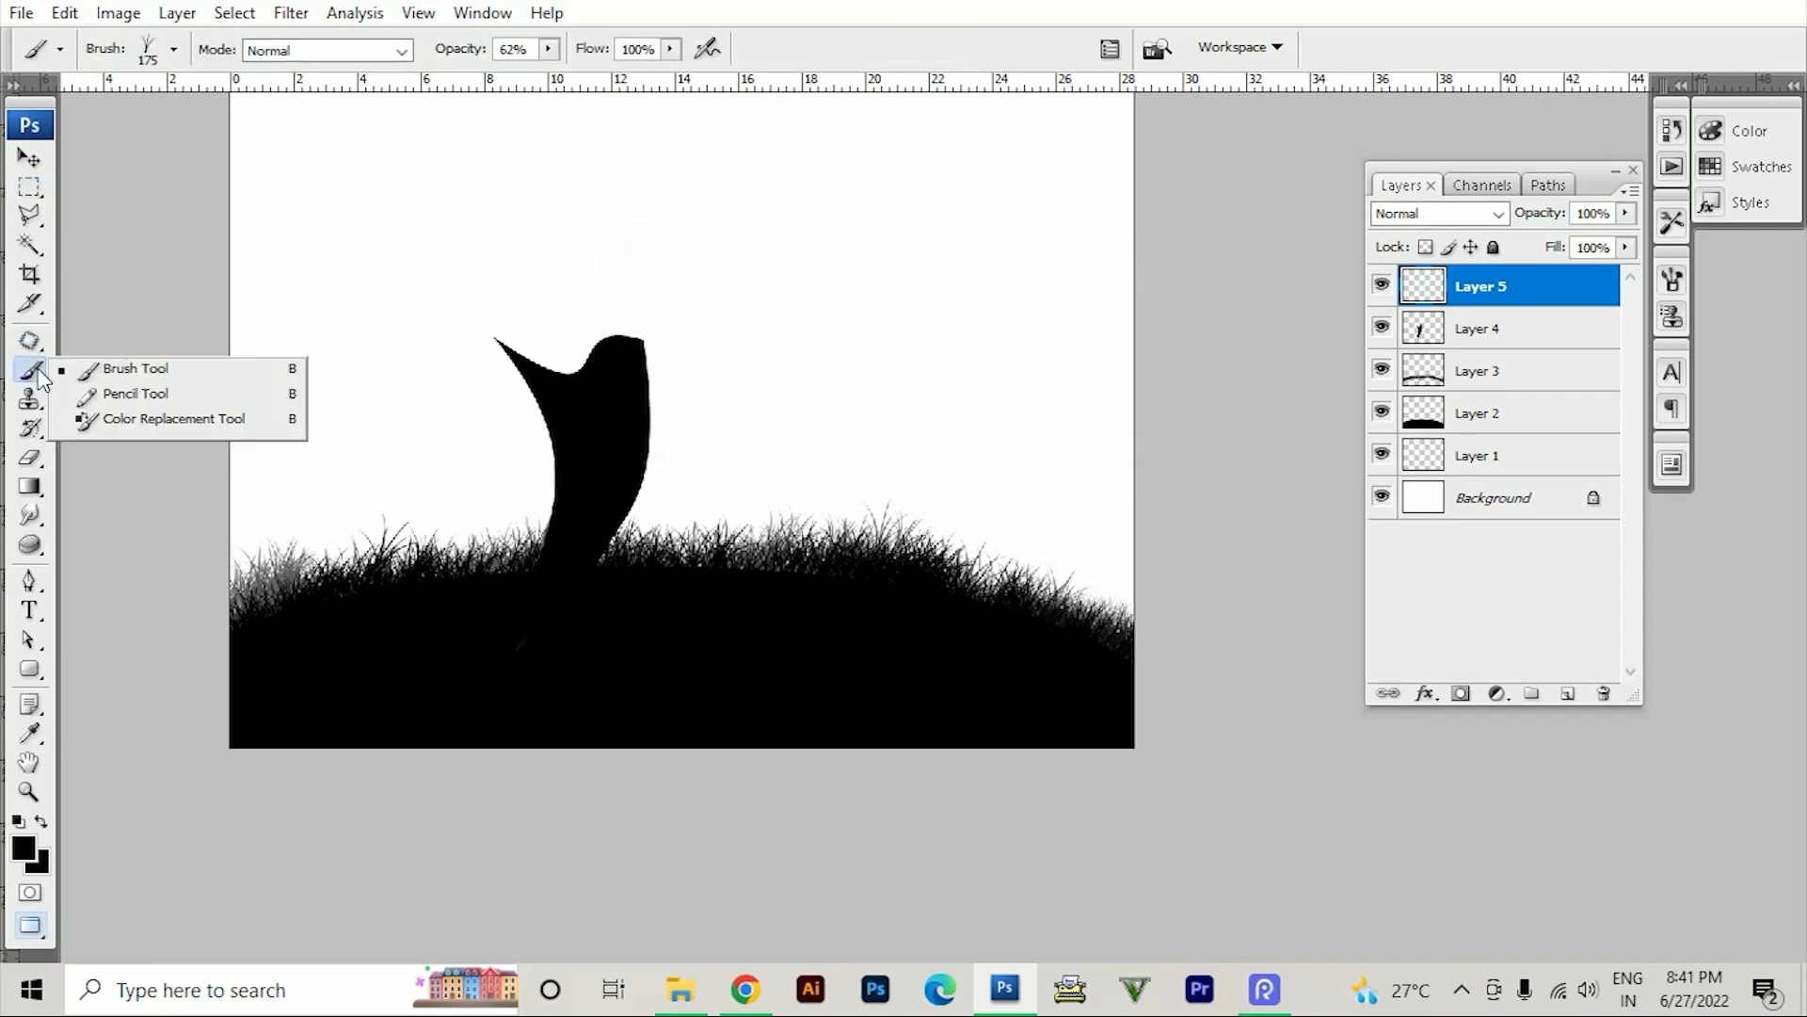
{"action": "left_click", "coordinate": [141, 369]}
{"action": "left_click", "coordinate": [156, 59]}
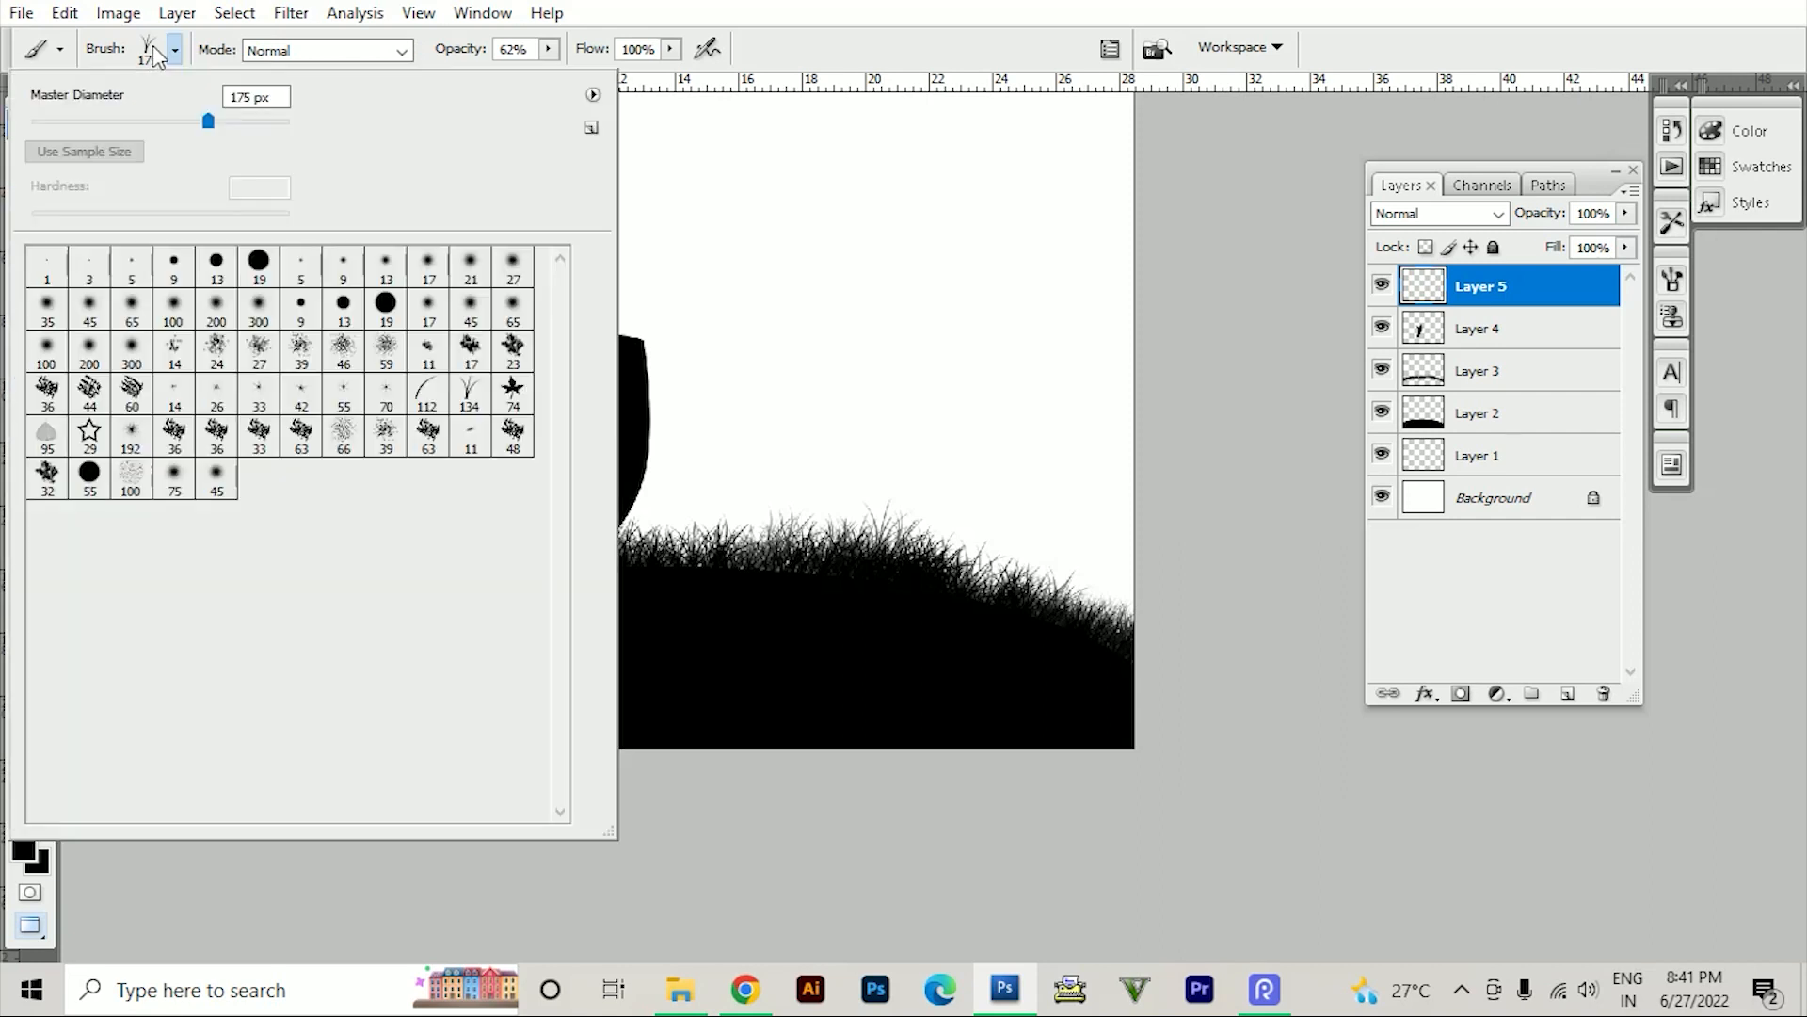
{"action": "left_click", "coordinate": [649, 369]}
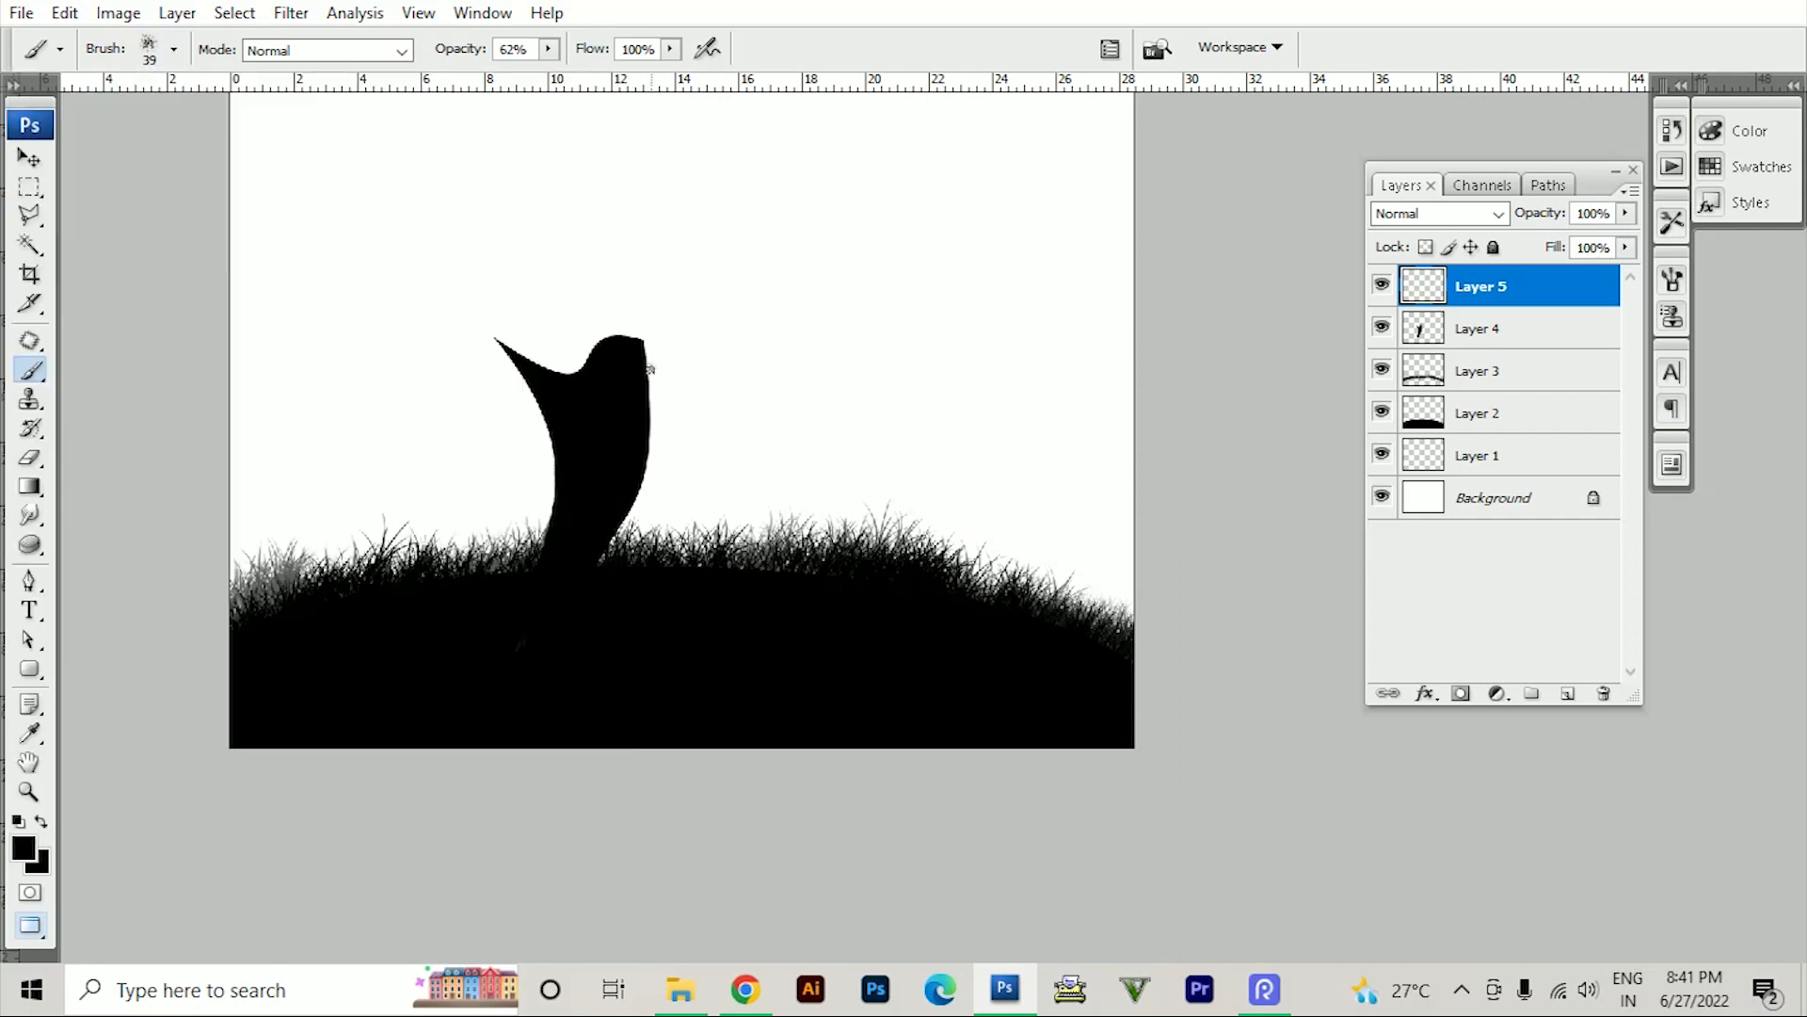
{"action": "key", "text": "ctrl+plus"}
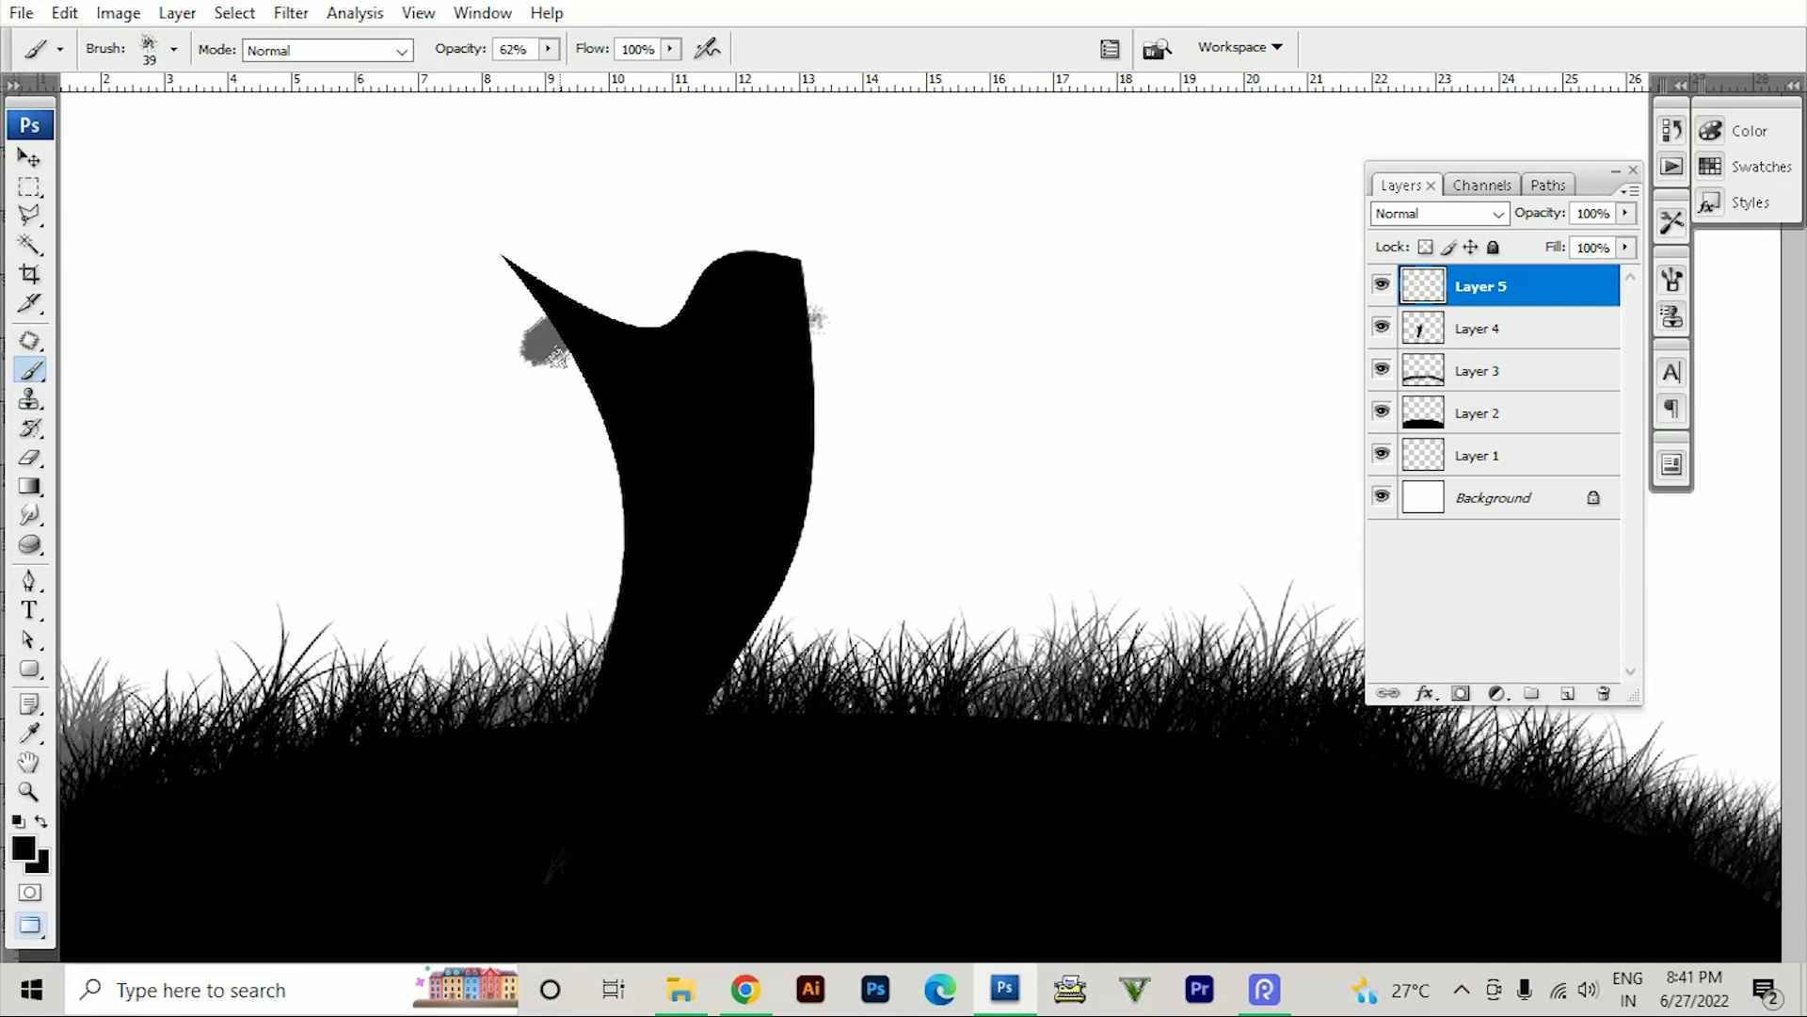
{"action": "key", "text": "ctrl+z"}
- Set the brush opacity to 100%, try painting foliage around the trunk's left tip with the brush enlarged to 150 px, and undo back to Layer 4
{"action": "left_click", "coordinate": [548, 49]}
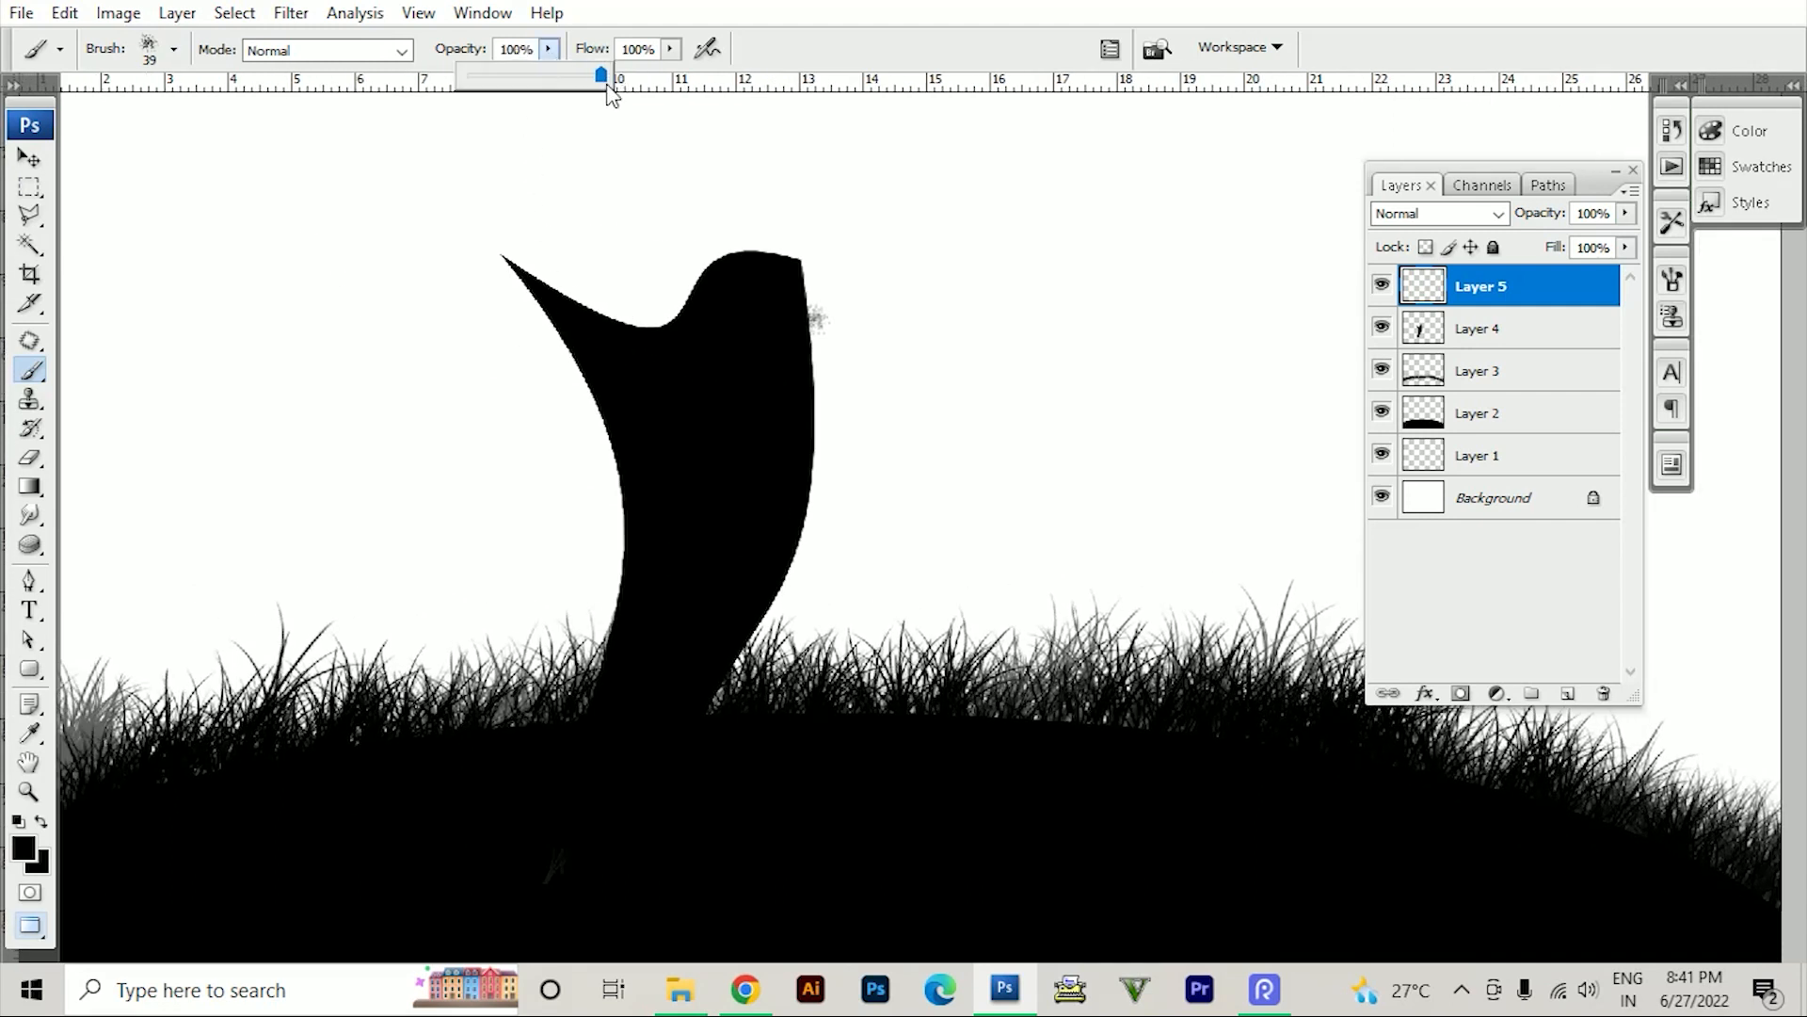
{"action": "left_click_drag", "start_coordinate": [584, 362], "coordinate": [573, 360]}
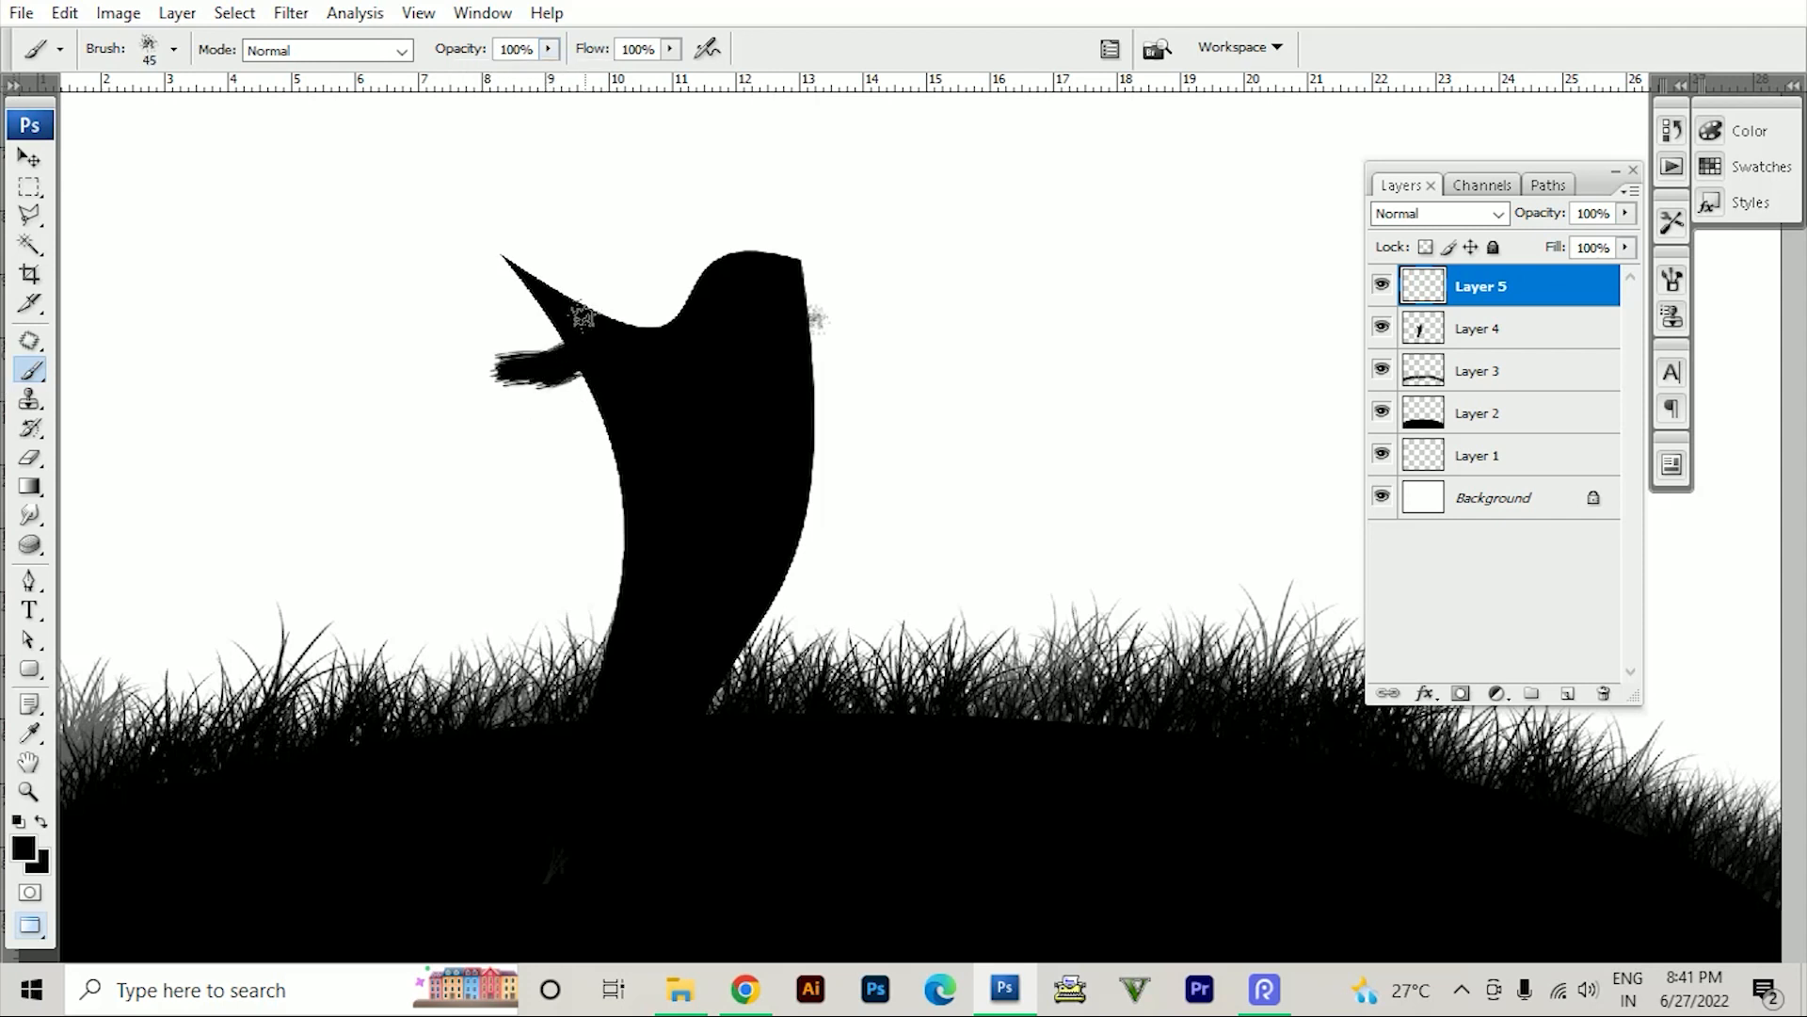
{"action": "key", "text": "bracketright"}
{"action": "mouse_move", "coordinate": [584, 320]}
{"action": "left_mouse_down"}
{"action": "mouse_move", "coordinate": [470, 283]}
{"action": "mouse_move", "coordinate": [442, 302]}
{"action": "left_mouse_up"}
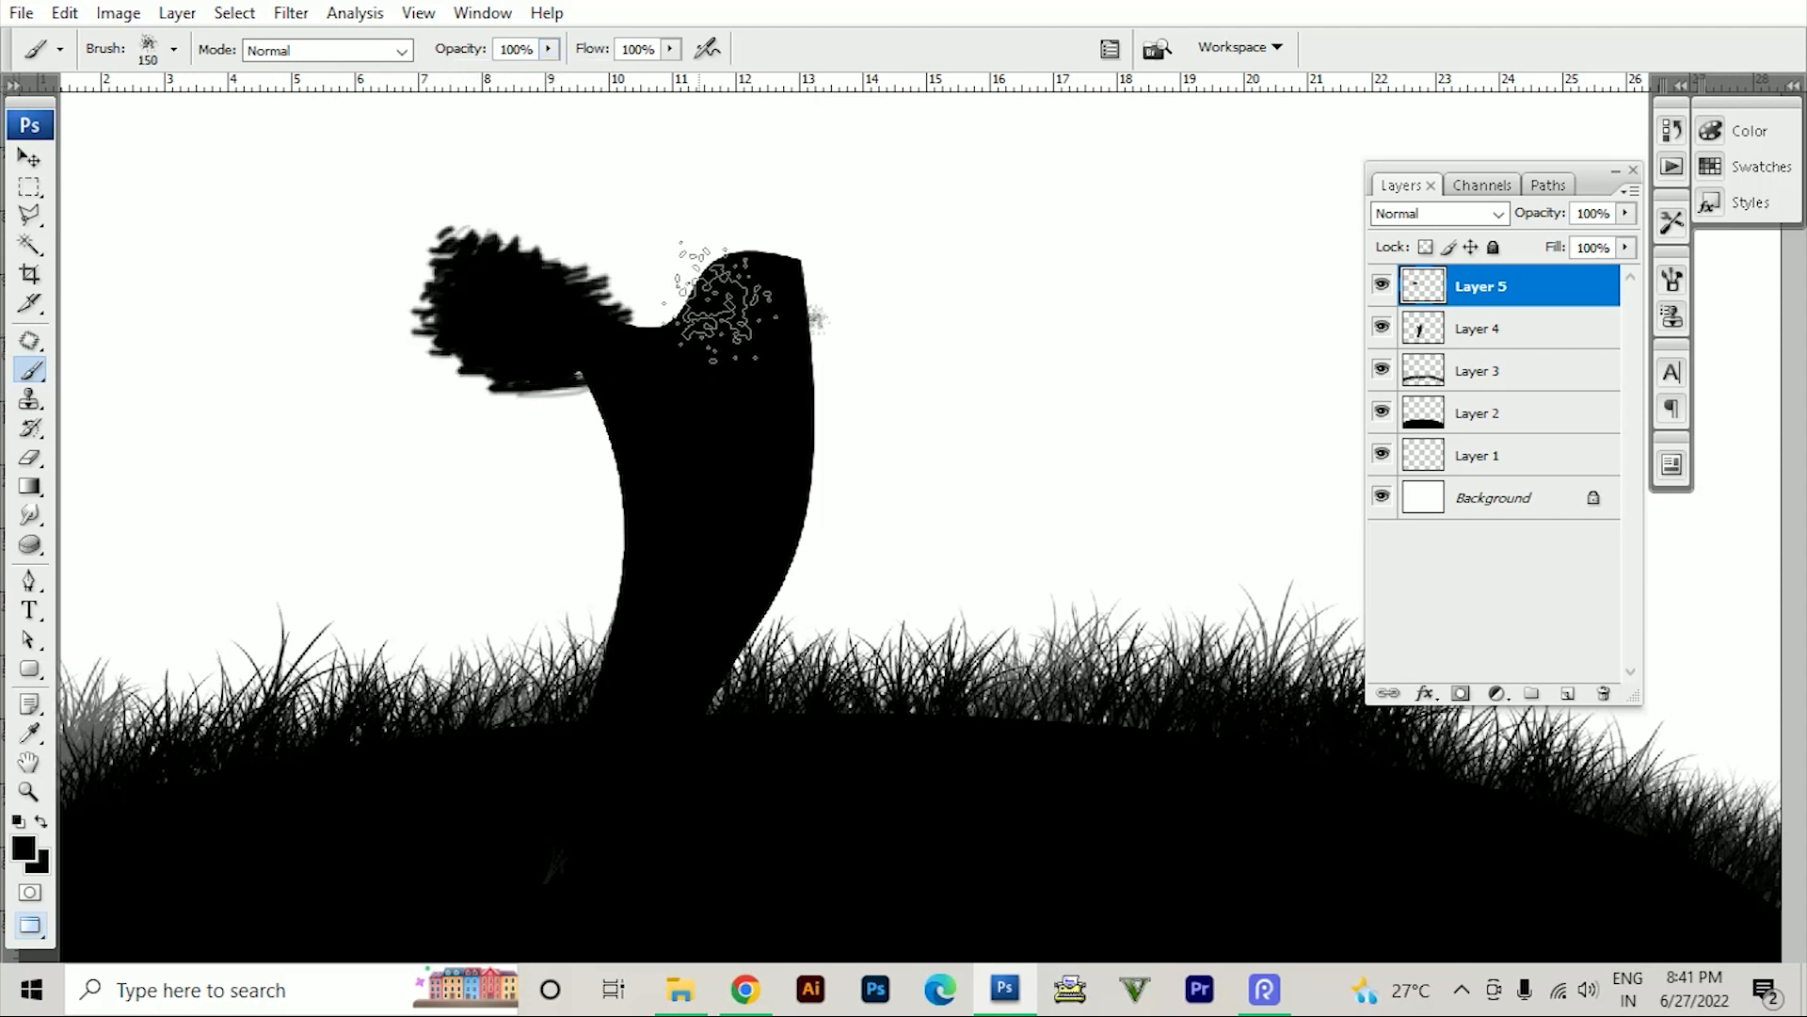
{"action": "key", "text": "ctrl+alt+z"}
{"action": "key", "text": "ctrl+alt+z"}
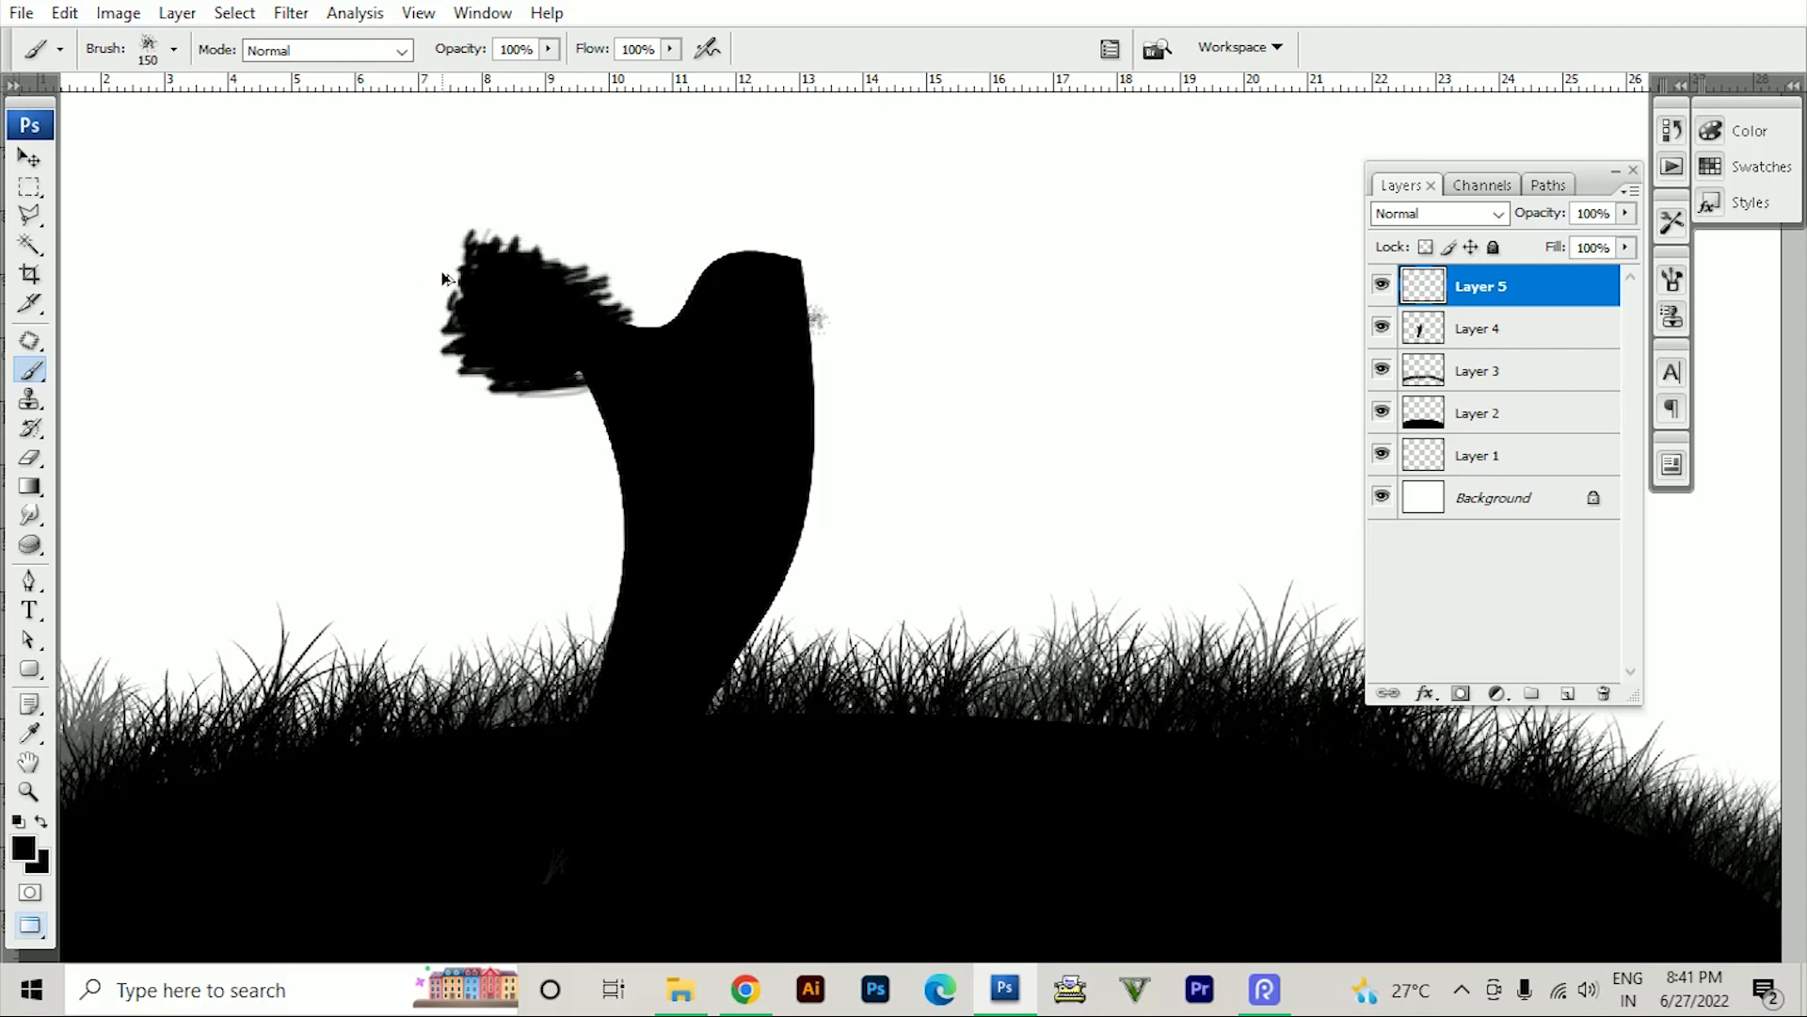
{"action": "key", "text": "ctrl+alt+z"}
{"action": "key", "text": "ctrl+alt+z"}
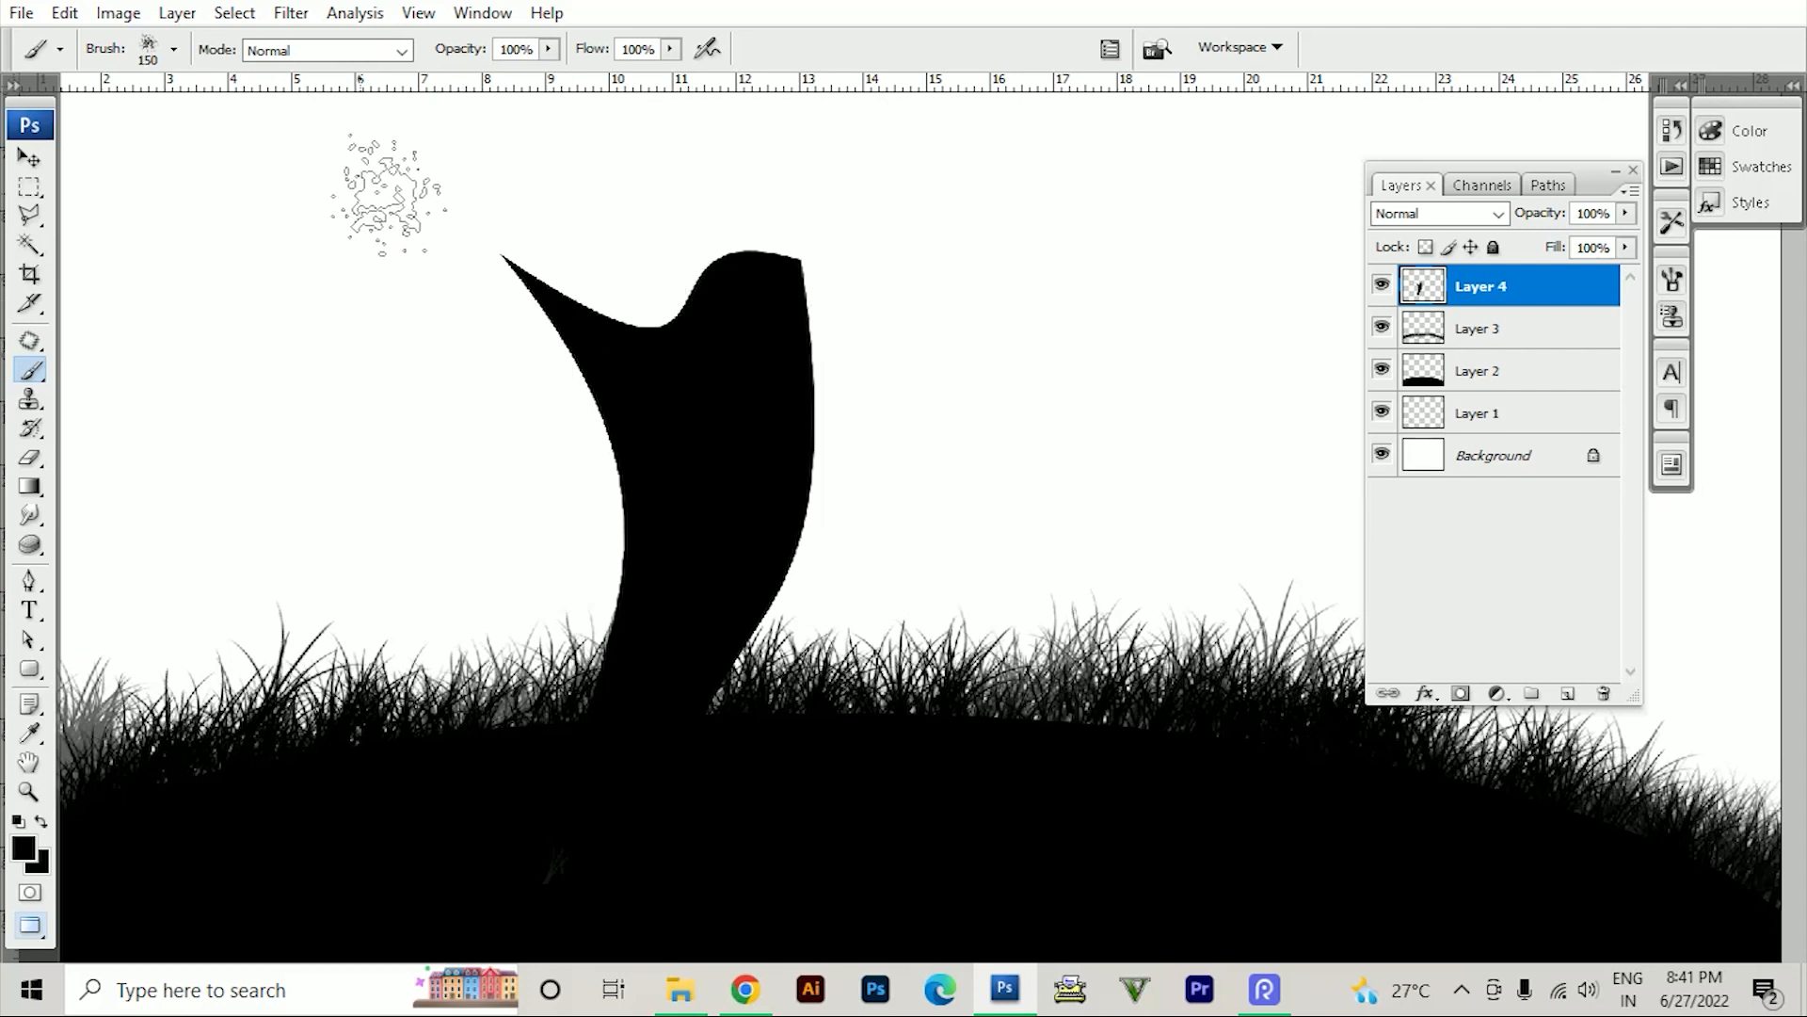
- With the 27 px spatter brush enlarged to 100 px, paint a rounded black canopy over the trunk's top
{"action": "left_click", "coordinate": [173, 49]}
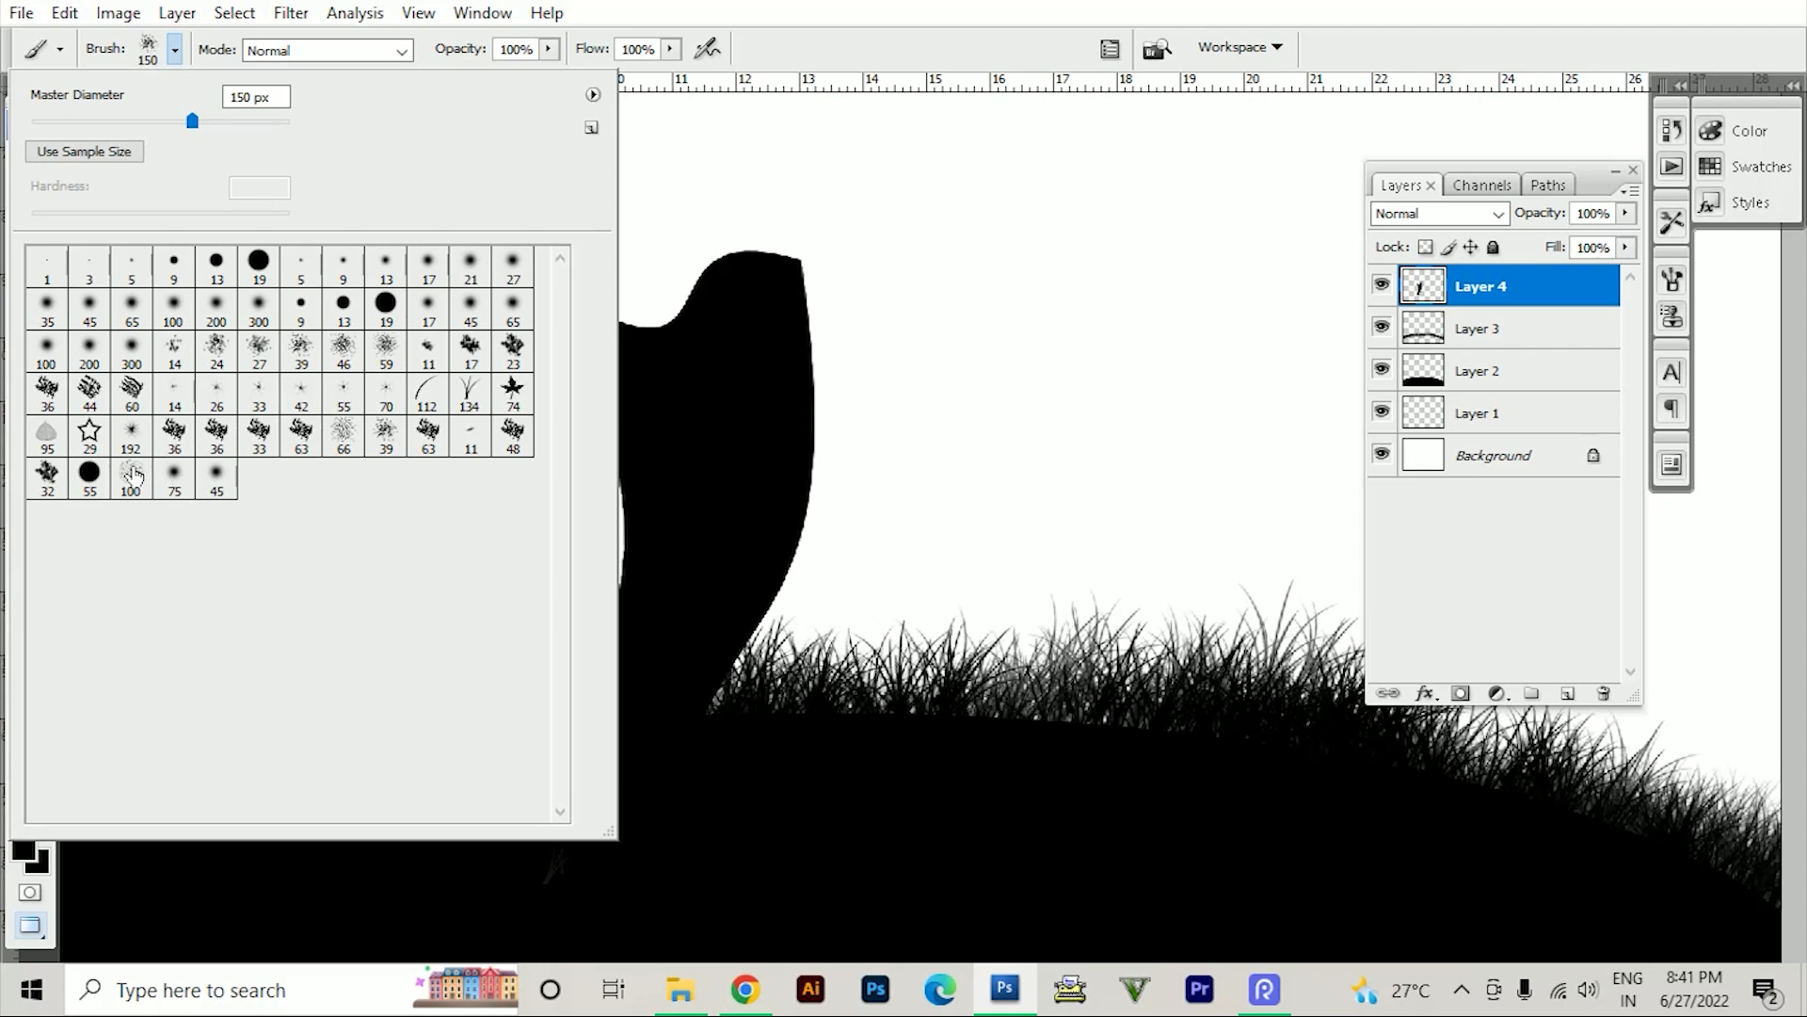
{"action": "left_click", "coordinate": [259, 357]}
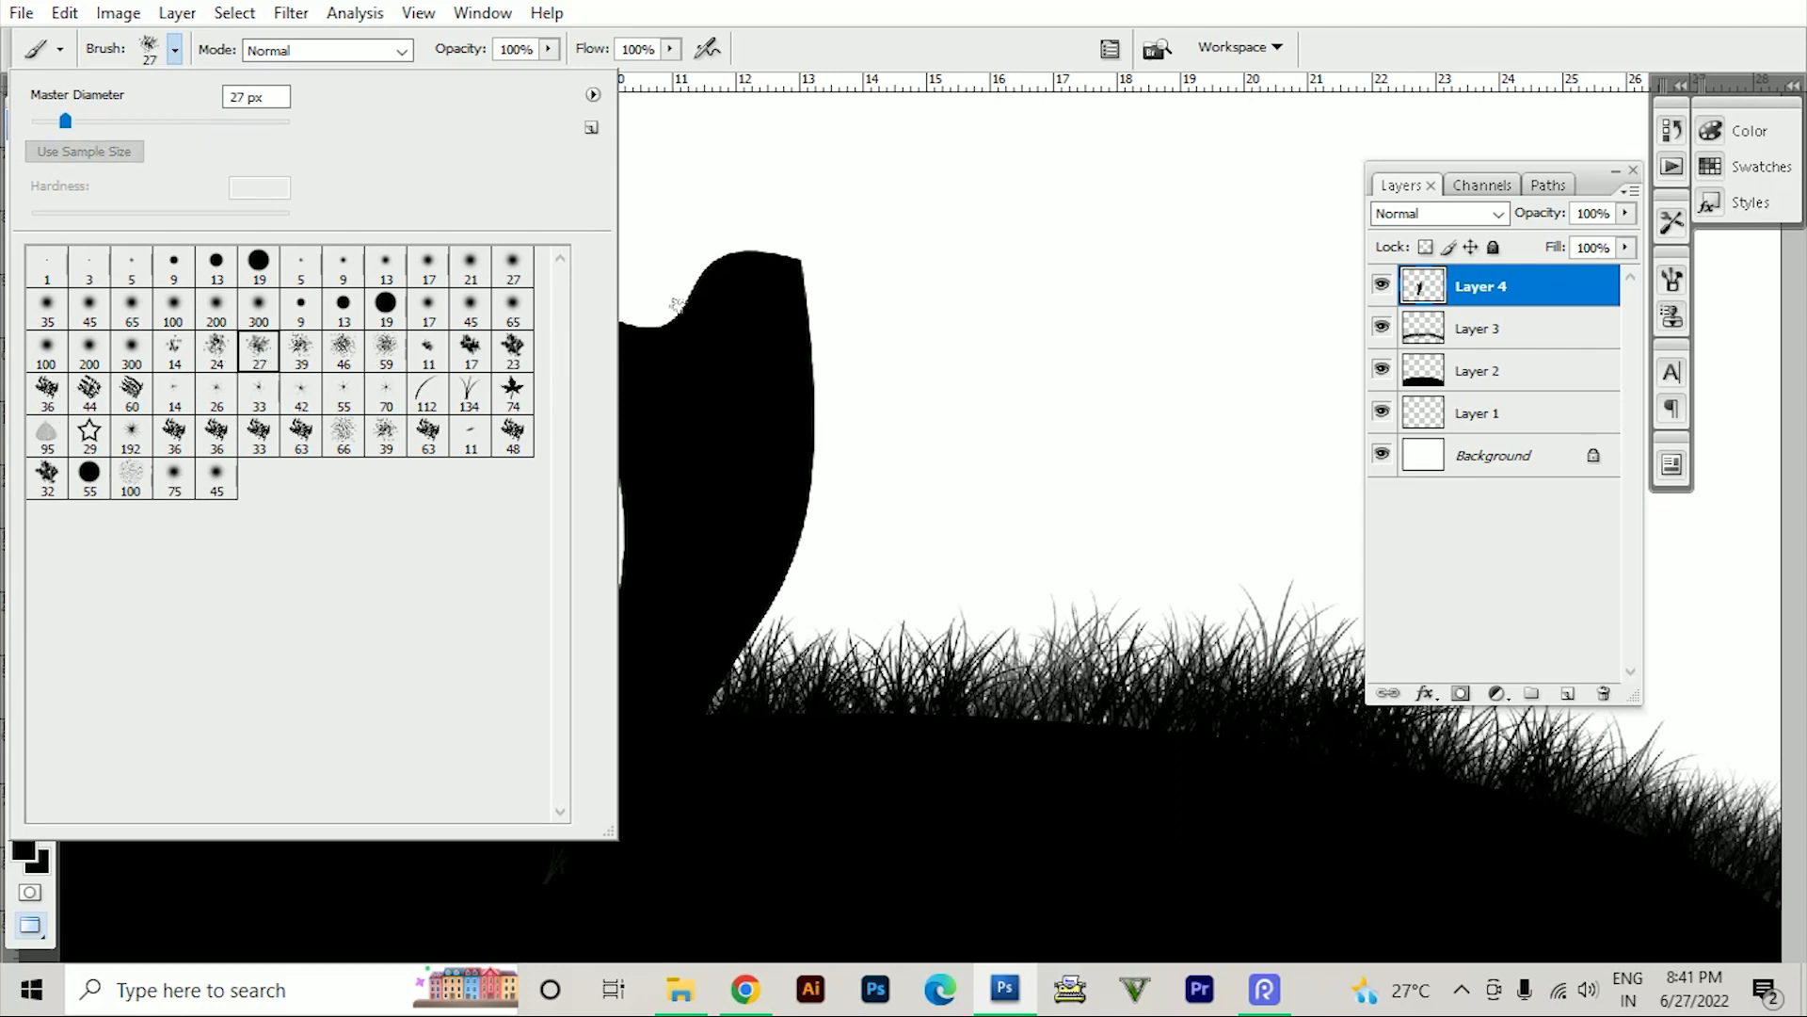
{"action": "left_click", "coordinate": [733, 298]}
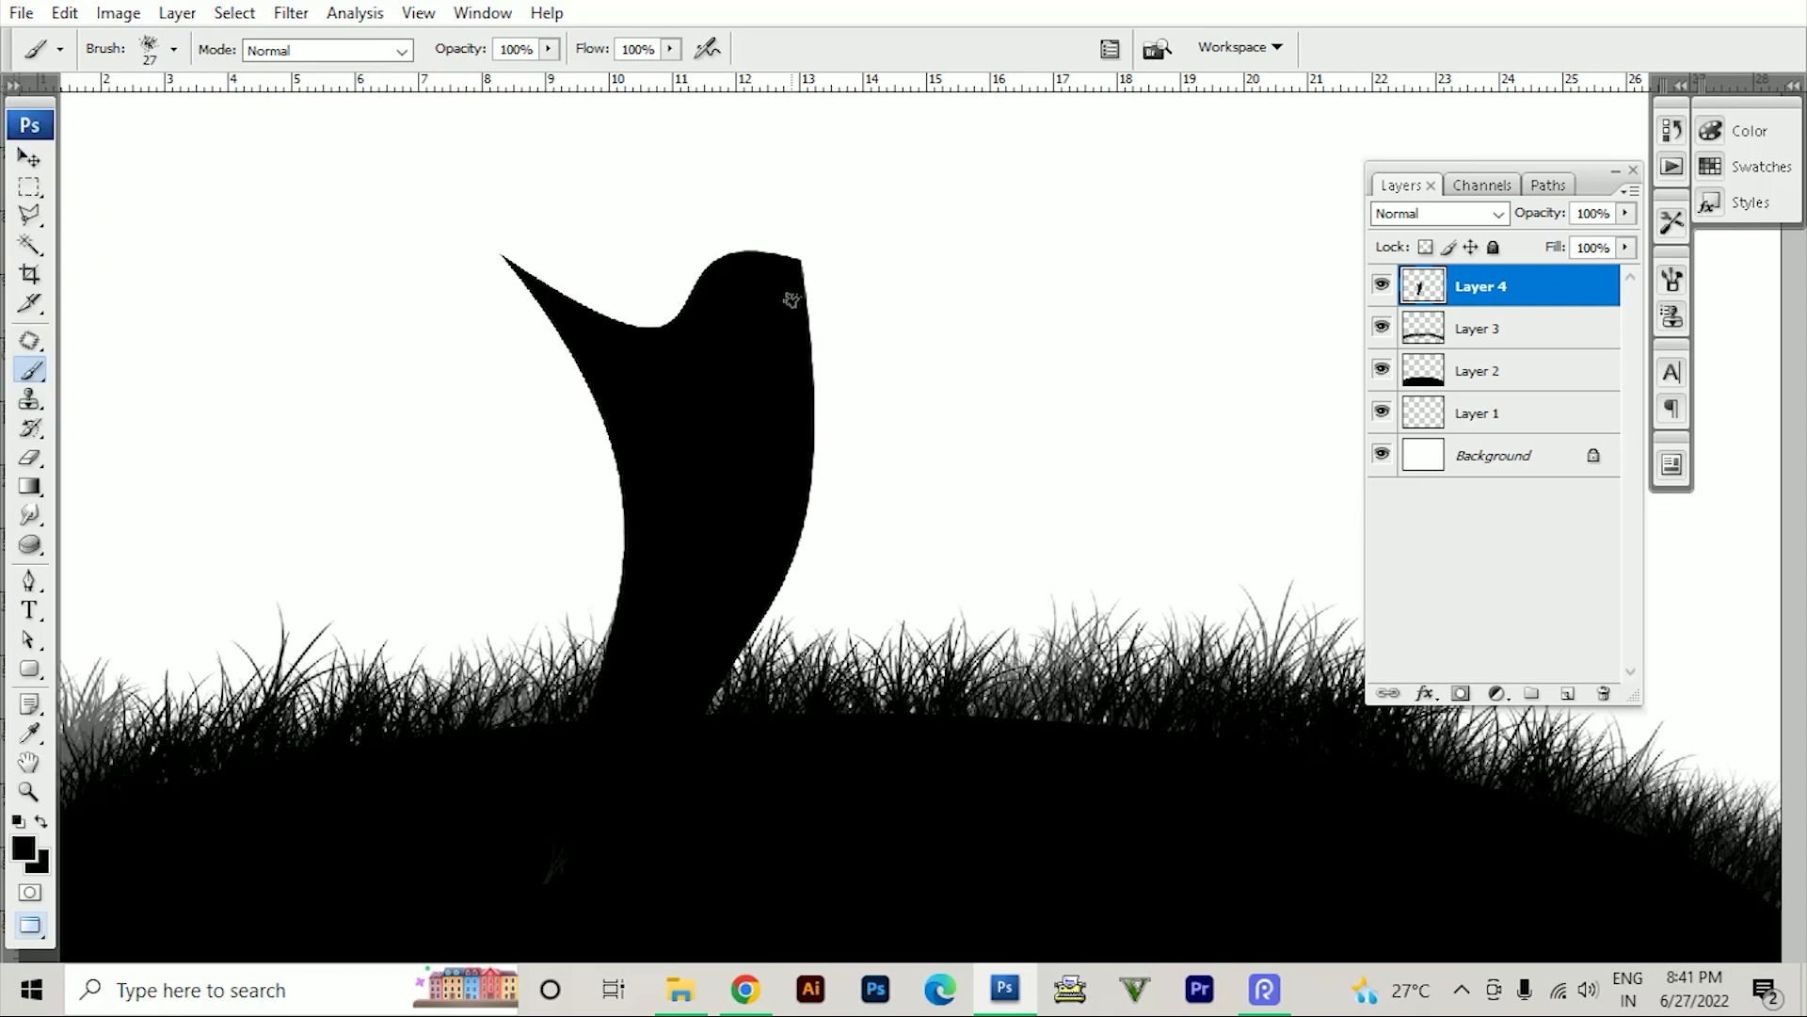
{"action": "key", "text": "bracketright"}
{"action": "key", "text": "bracketright"}
{"action": "key", "text": "bracketright"}
{"action": "key", "text": "bracketright"}
{"action": "key", "text": "bracketright"}
{"action": "key", "text": "bracketright"}
{"action": "key", "text": "bracketright"}
{"action": "mouse_move", "coordinate": [808, 279]}
{"action": "left_mouse_down"}
{"action": "mouse_move", "coordinate": [739, 240]}
{"action": "mouse_move", "coordinate": [733, 278]}
{"action": "mouse_move", "coordinate": [707, 250]}
{"action": "mouse_move", "coordinate": [584, 330]}
{"action": "mouse_move", "coordinate": [555, 283]}
{"action": "mouse_move", "coordinate": [668, 343]}
{"action": "mouse_move", "coordinate": [630, 324]}
{"action": "mouse_move", "coordinate": [527, 330]}
{"action": "mouse_move", "coordinate": [542, 252]}
{"action": "mouse_move", "coordinate": [631, 225]}
{"action": "mouse_move", "coordinate": [551, 203]}
{"action": "mouse_move", "coordinate": [800, 188]}
{"action": "mouse_move", "coordinate": [866, 316]}
{"action": "mouse_move", "coordinate": [556, 400]}
{"action": "mouse_move", "coordinate": [508, 322]}
{"action": "mouse_move", "coordinate": [503, 261]}
{"action": "mouse_move", "coordinate": [588, 191]}
{"action": "mouse_move", "coordinate": [697, 175]}
{"action": "mouse_move", "coordinate": [843, 201]}
{"action": "mouse_move", "coordinate": [904, 275]}
{"action": "mouse_move", "coordinate": [795, 162]}
{"action": "mouse_move", "coordinate": [683, 160]}
{"action": "mouse_move", "coordinate": [665, 218]}
{"action": "mouse_move", "coordinate": [870, 311]}
{"action": "left_mouse_up"}
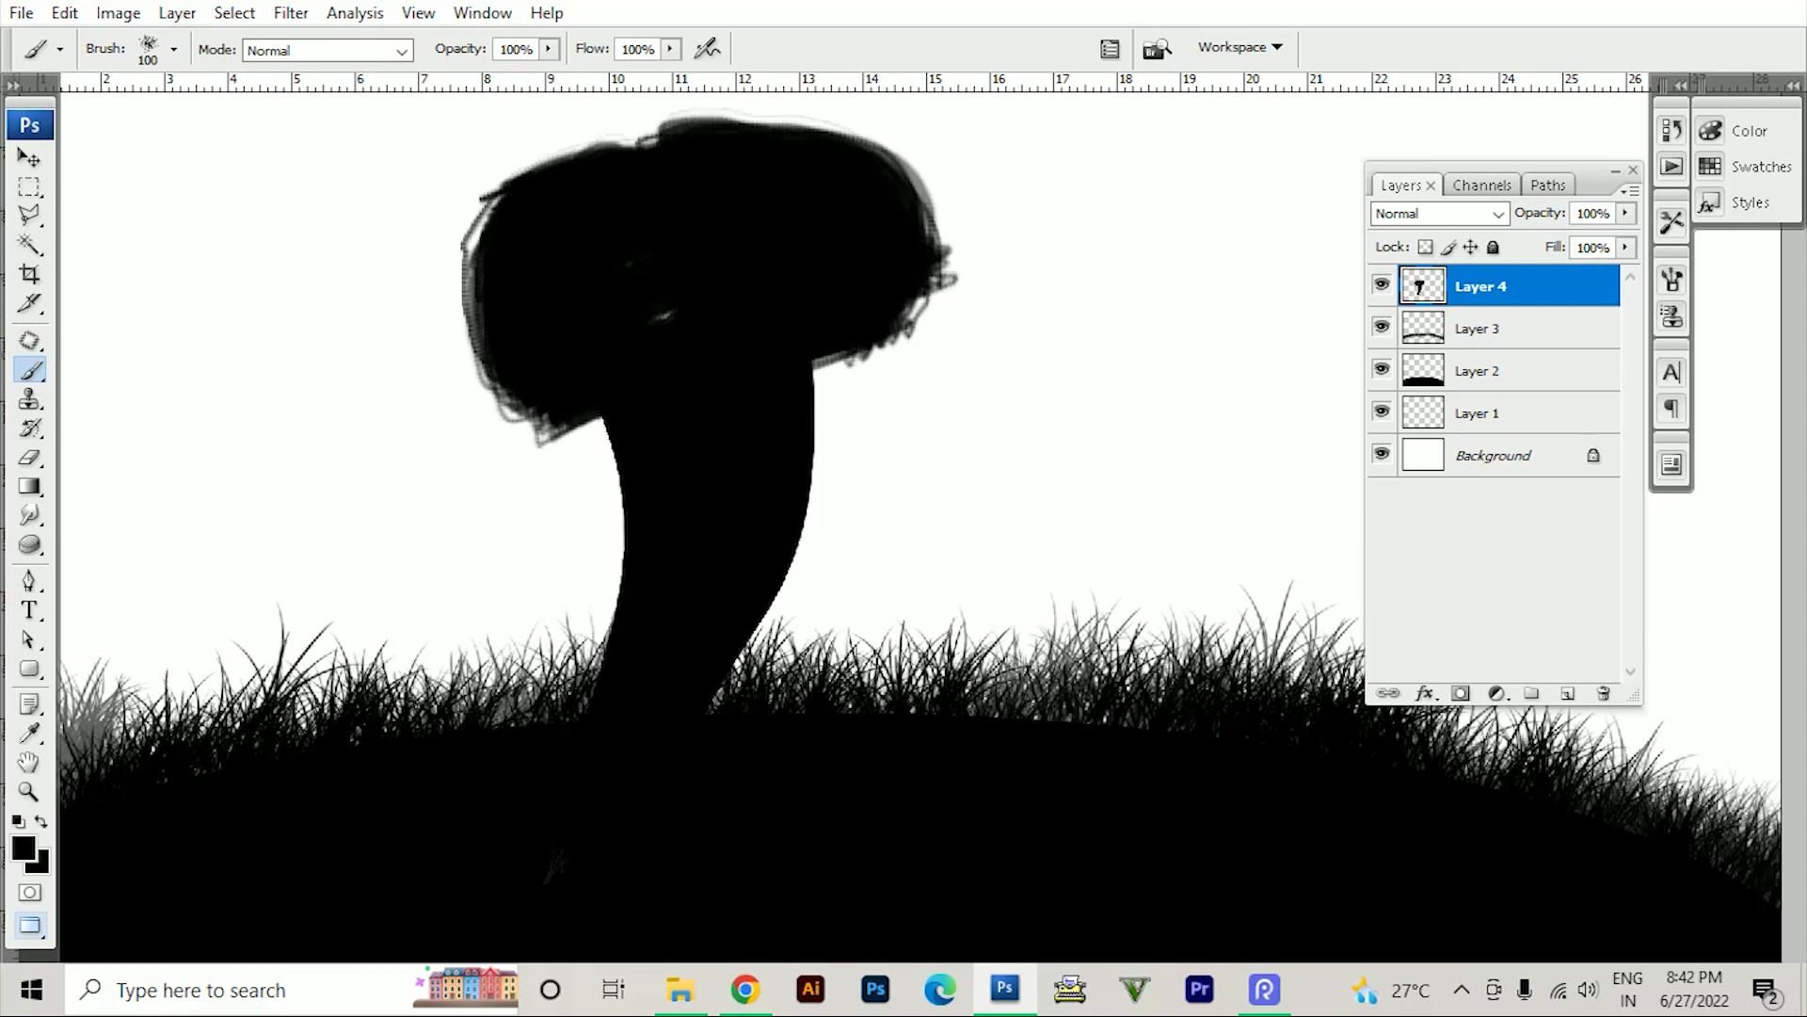
- With the 23 px textured brush enlarged to 50 px, paint leafy clusters around the canopy's outline
{"action": "left_click", "coordinate": [175, 51]}
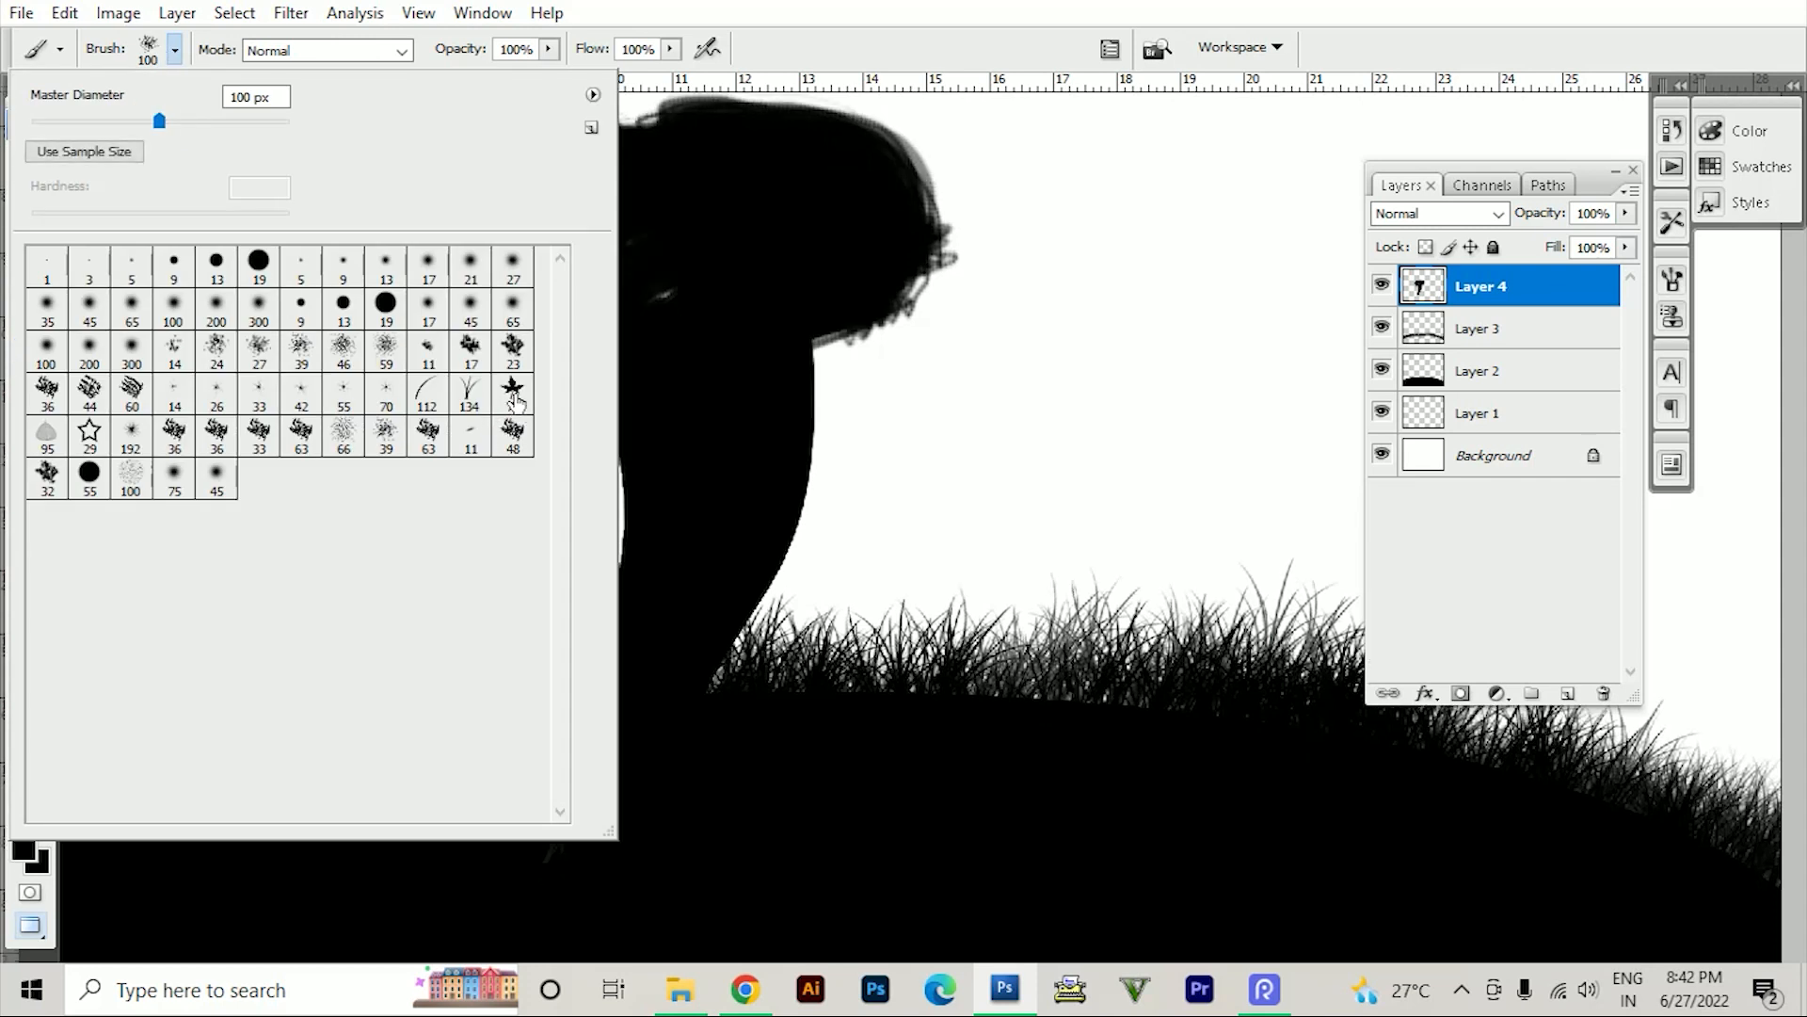
{"action": "double_click", "coordinate": [515, 346]}
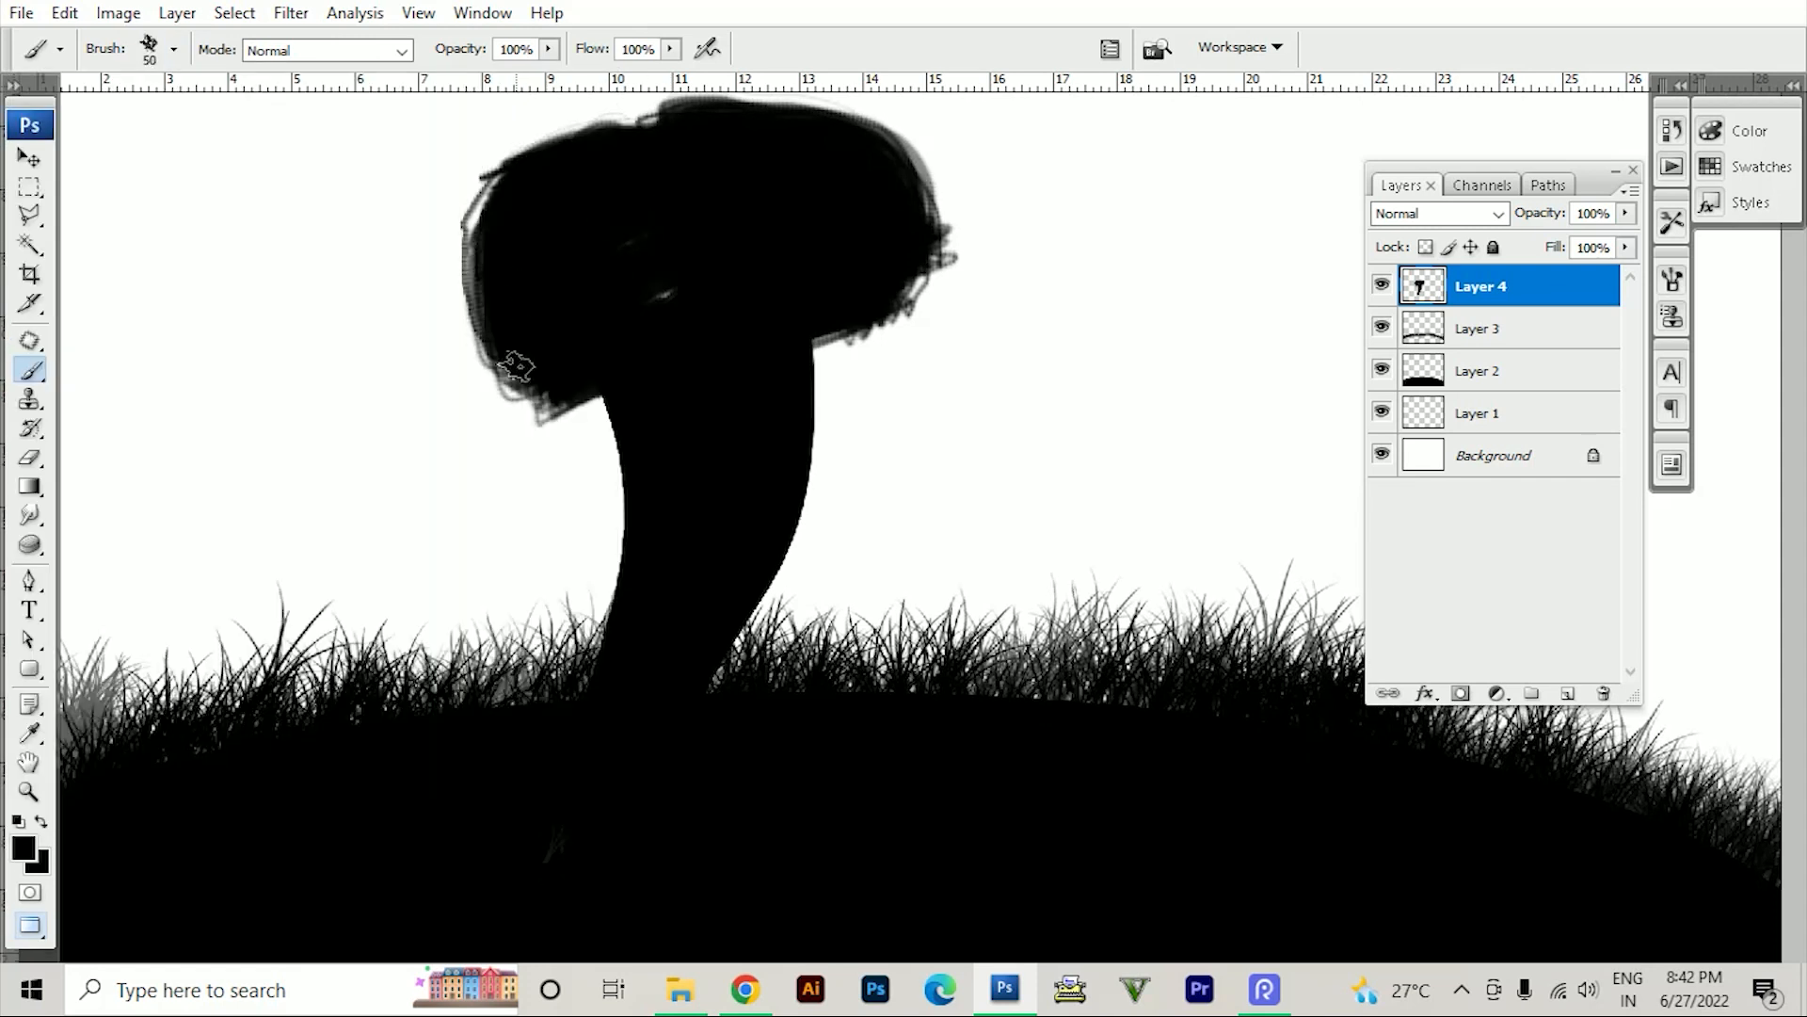
{"action": "mouse_move", "coordinate": [518, 386]}
{"action": "left_mouse_down"}
{"action": "mouse_move", "coordinate": [500, 383]}
{"action": "mouse_move", "coordinate": [479, 320]}
{"action": "mouse_move", "coordinate": [512, 181]}
{"action": "mouse_move", "coordinate": [561, 275]}
{"action": "mouse_move", "coordinate": [504, 247]}
{"action": "mouse_move", "coordinate": [604, 217]}
{"action": "mouse_move", "coordinate": [669, 245]}
{"action": "mouse_move", "coordinate": [709, 220]}
{"action": "mouse_move", "coordinate": [620, 200]}
{"action": "mouse_move", "coordinate": [582, 229]}
{"action": "mouse_move", "coordinate": [717, 229]}
{"action": "mouse_move", "coordinate": [741, 199]}
{"action": "mouse_move", "coordinate": [792, 200]}
{"action": "mouse_move", "coordinate": [879, 281]}
{"action": "mouse_move", "coordinate": [921, 283]}
{"action": "mouse_move", "coordinate": [869, 408]}
{"action": "mouse_move", "coordinate": [802, 435]}
{"action": "mouse_move", "coordinate": [862, 342]}
{"action": "mouse_move", "coordinate": [875, 224]}
{"action": "mouse_move", "coordinate": [752, 226]}
{"action": "mouse_move", "coordinate": [787, 237]}
{"action": "mouse_move", "coordinate": [735, 200]}
{"action": "mouse_move", "coordinate": [649, 203]}
{"action": "mouse_move", "coordinate": [608, 279]}
{"action": "mouse_move", "coordinate": [563, 259]}
{"action": "mouse_move", "coordinate": [470, 373]}
{"action": "mouse_move", "coordinate": [446, 357]}
{"action": "mouse_move", "coordinate": [428, 490]}
{"action": "mouse_move", "coordinate": [576, 456]}
{"action": "mouse_move", "coordinate": [537, 483]}
{"action": "mouse_move", "coordinate": [422, 456]}
{"action": "mouse_move", "coordinate": [462, 345]}
{"action": "mouse_move", "coordinate": [549, 320]}
{"action": "mouse_move", "coordinate": [540, 280]}
{"action": "mouse_move", "coordinate": [648, 188]}
{"action": "mouse_move", "coordinate": [595, 238]}
{"action": "mouse_move", "coordinate": [520, 219]}
{"action": "mouse_move", "coordinate": [461, 282]}
{"action": "mouse_move", "coordinate": [407, 385]}
{"action": "mouse_move", "coordinate": [438, 435]}
{"action": "mouse_move", "coordinate": [573, 504]}
{"action": "mouse_move", "coordinate": [614, 457]}
{"action": "mouse_move", "coordinate": [610, 384]}
{"action": "mouse_move", "coordinate": [856, 402]}
{"action": "mouse_move", "coordinate": [954, 356]}
{"action": "mouse_move", "coordinate": [806, 471]}
{"action": "mouse_move", "coordinate": [798, 524]}
{"action": "mouse_move", "coordinate": [791, 470]}
{"action": "mouse_move", "coordinate": [817, 488]}
{"action": "mouse_move", "coordinate": [915, 452]}
{"action": "mouse_move", "coordinate": [847, 423]}
{"action": "mouse_move", "coordinate": [936, 370]}
{"action": "left_mouse_up"}
- Enlarge the leafy brush to 100 px and paint foliage along the canopy's underside on both sides of the trunk
{"action": "key", "text": "bracketright"}
{"action": "key", "text": "bracketright"}
{"action": "left_click", "coordinate": [885, 461]}
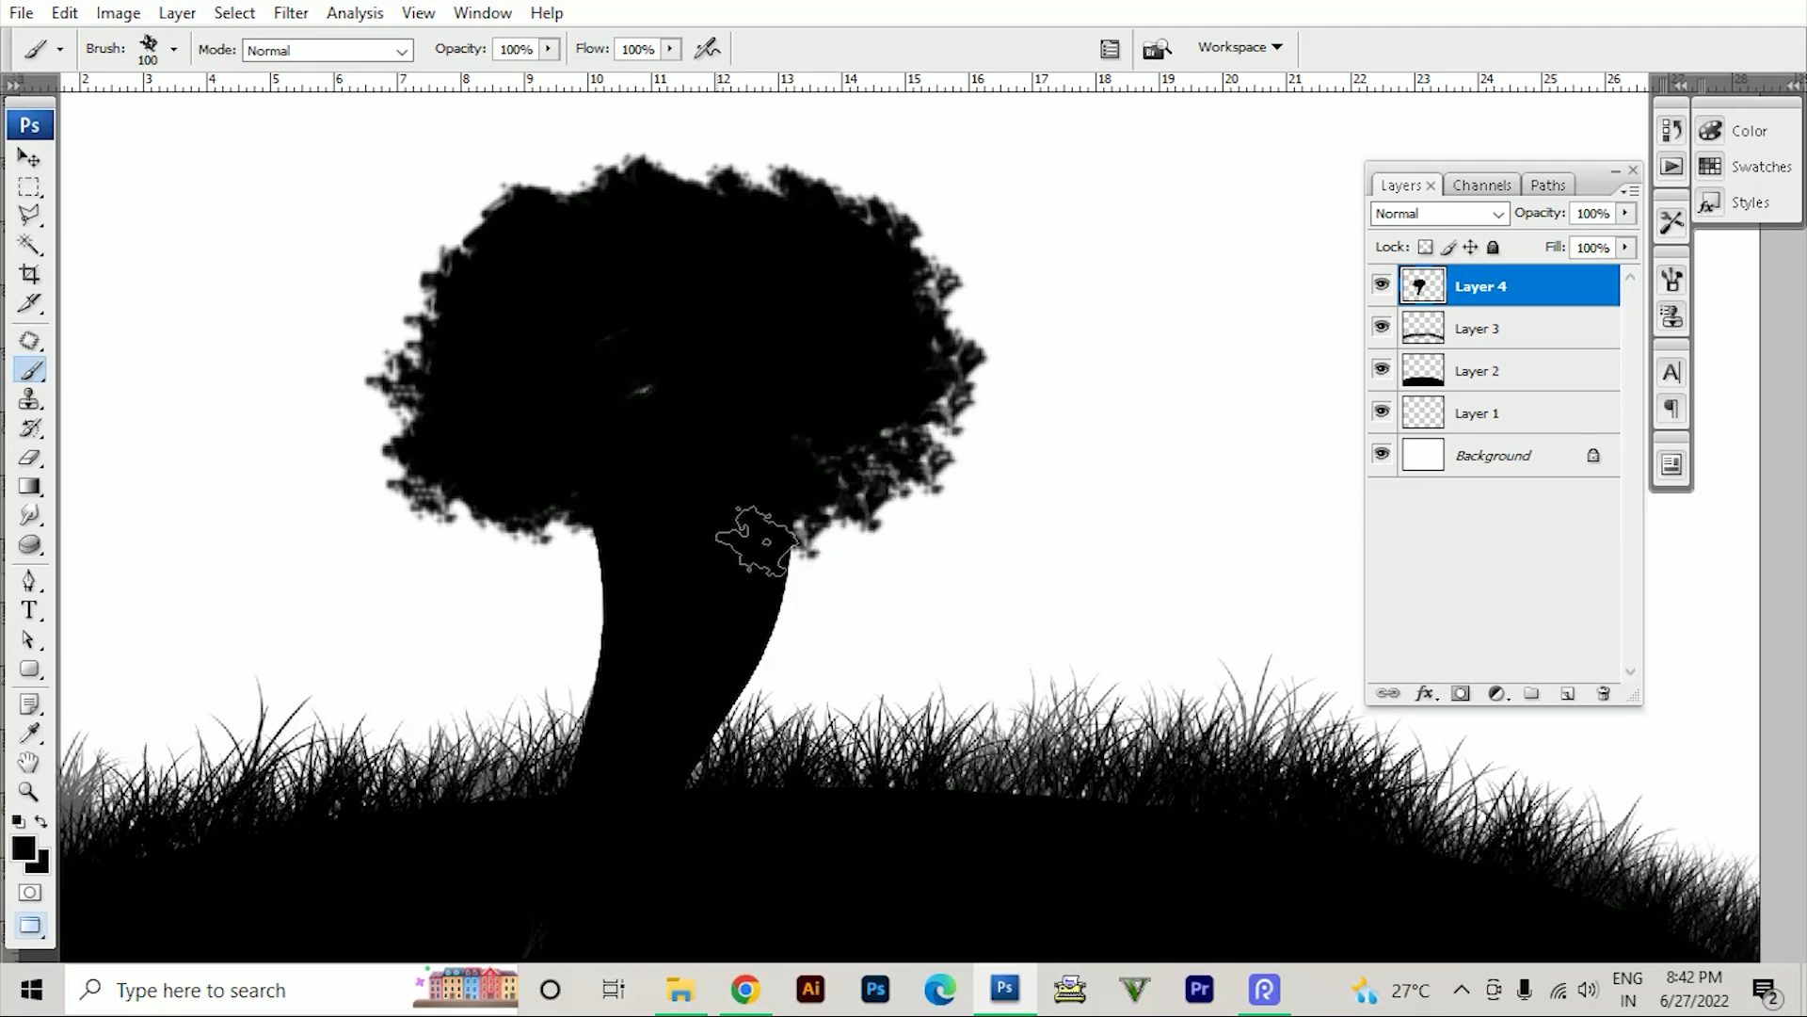
{"action": "left_click", "coordinate": [572, 549]}
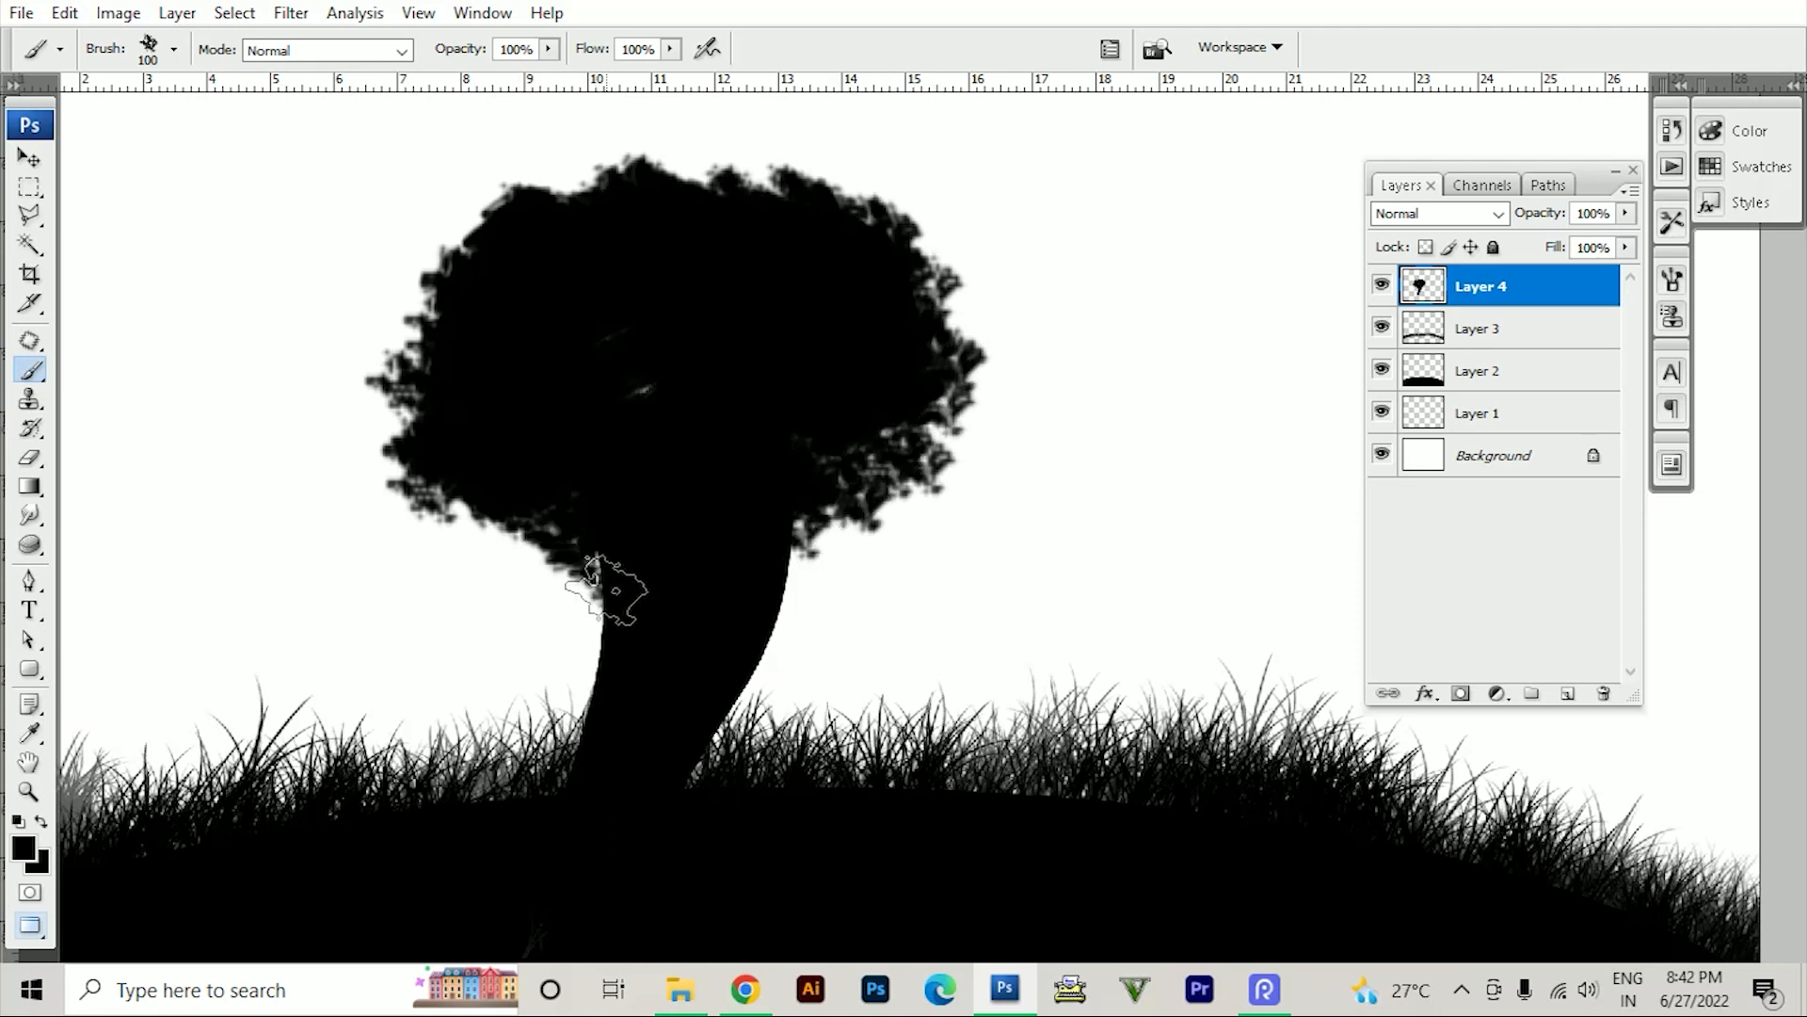
{"action": "left_click", "coordinate": [802, 536]}
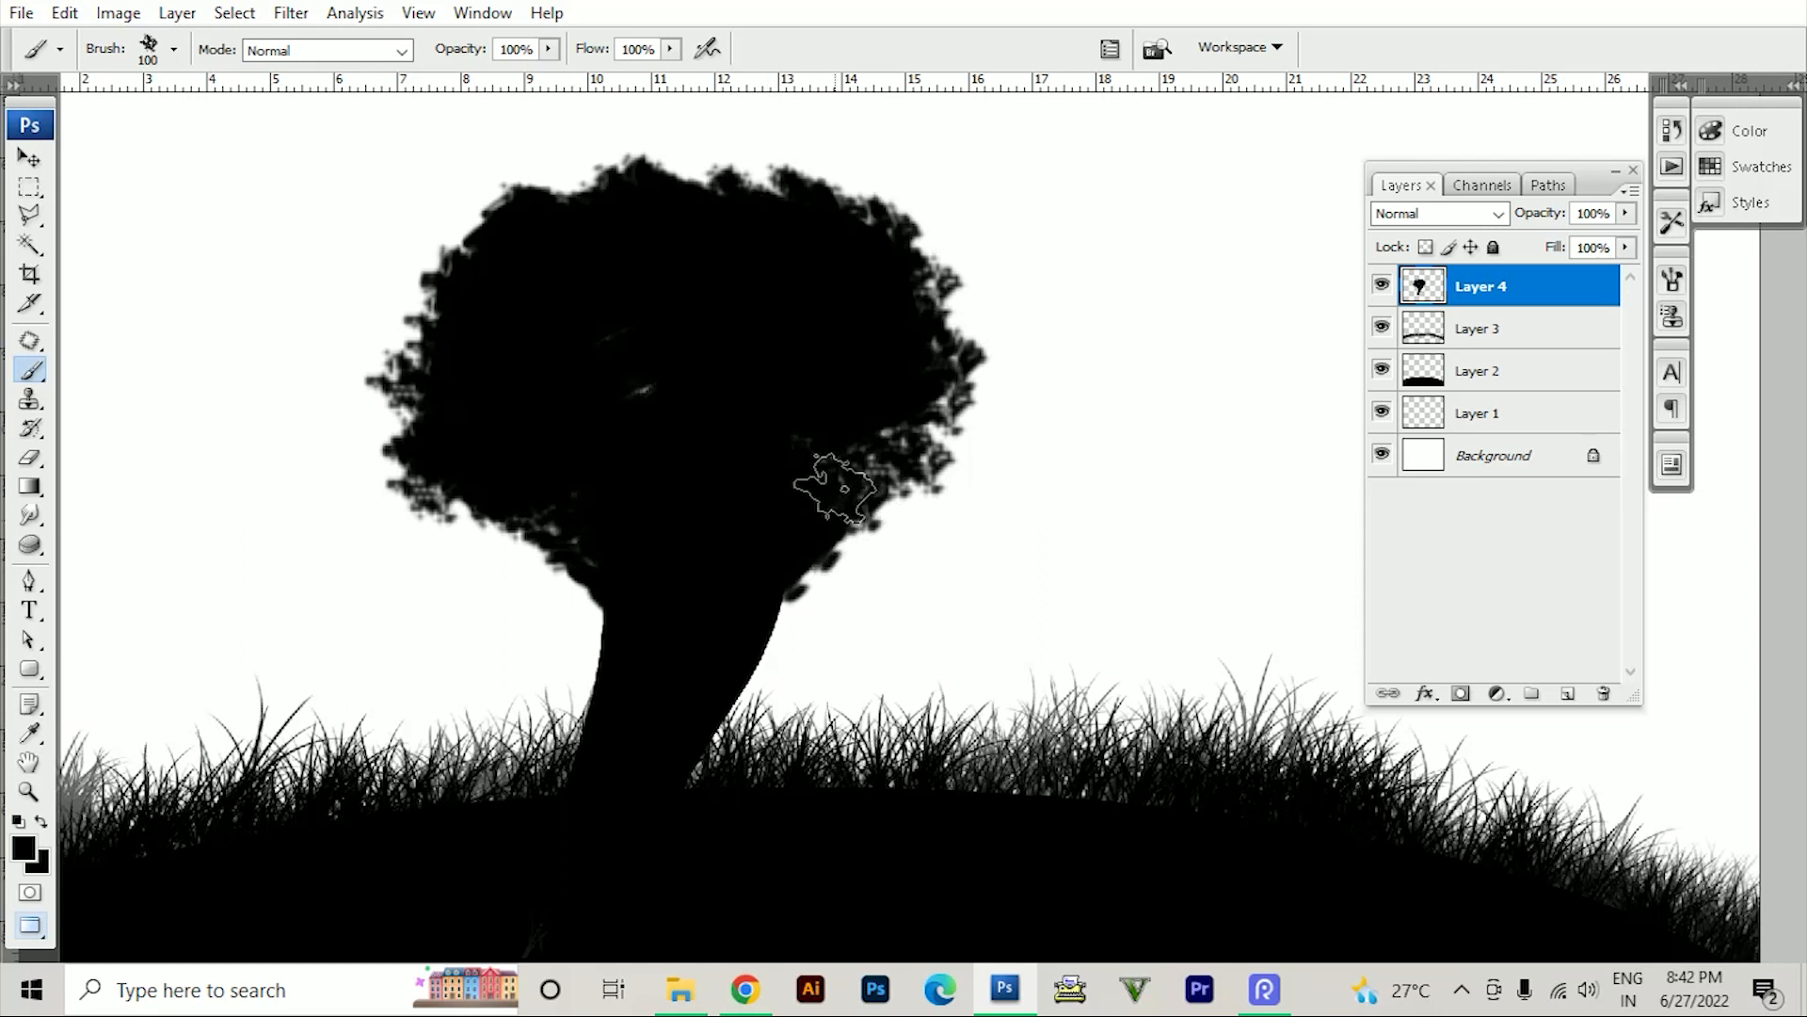
{"action": "key", "text": "ctrl+minus"}
{"action": "key", "text": "ctrl+minus"}
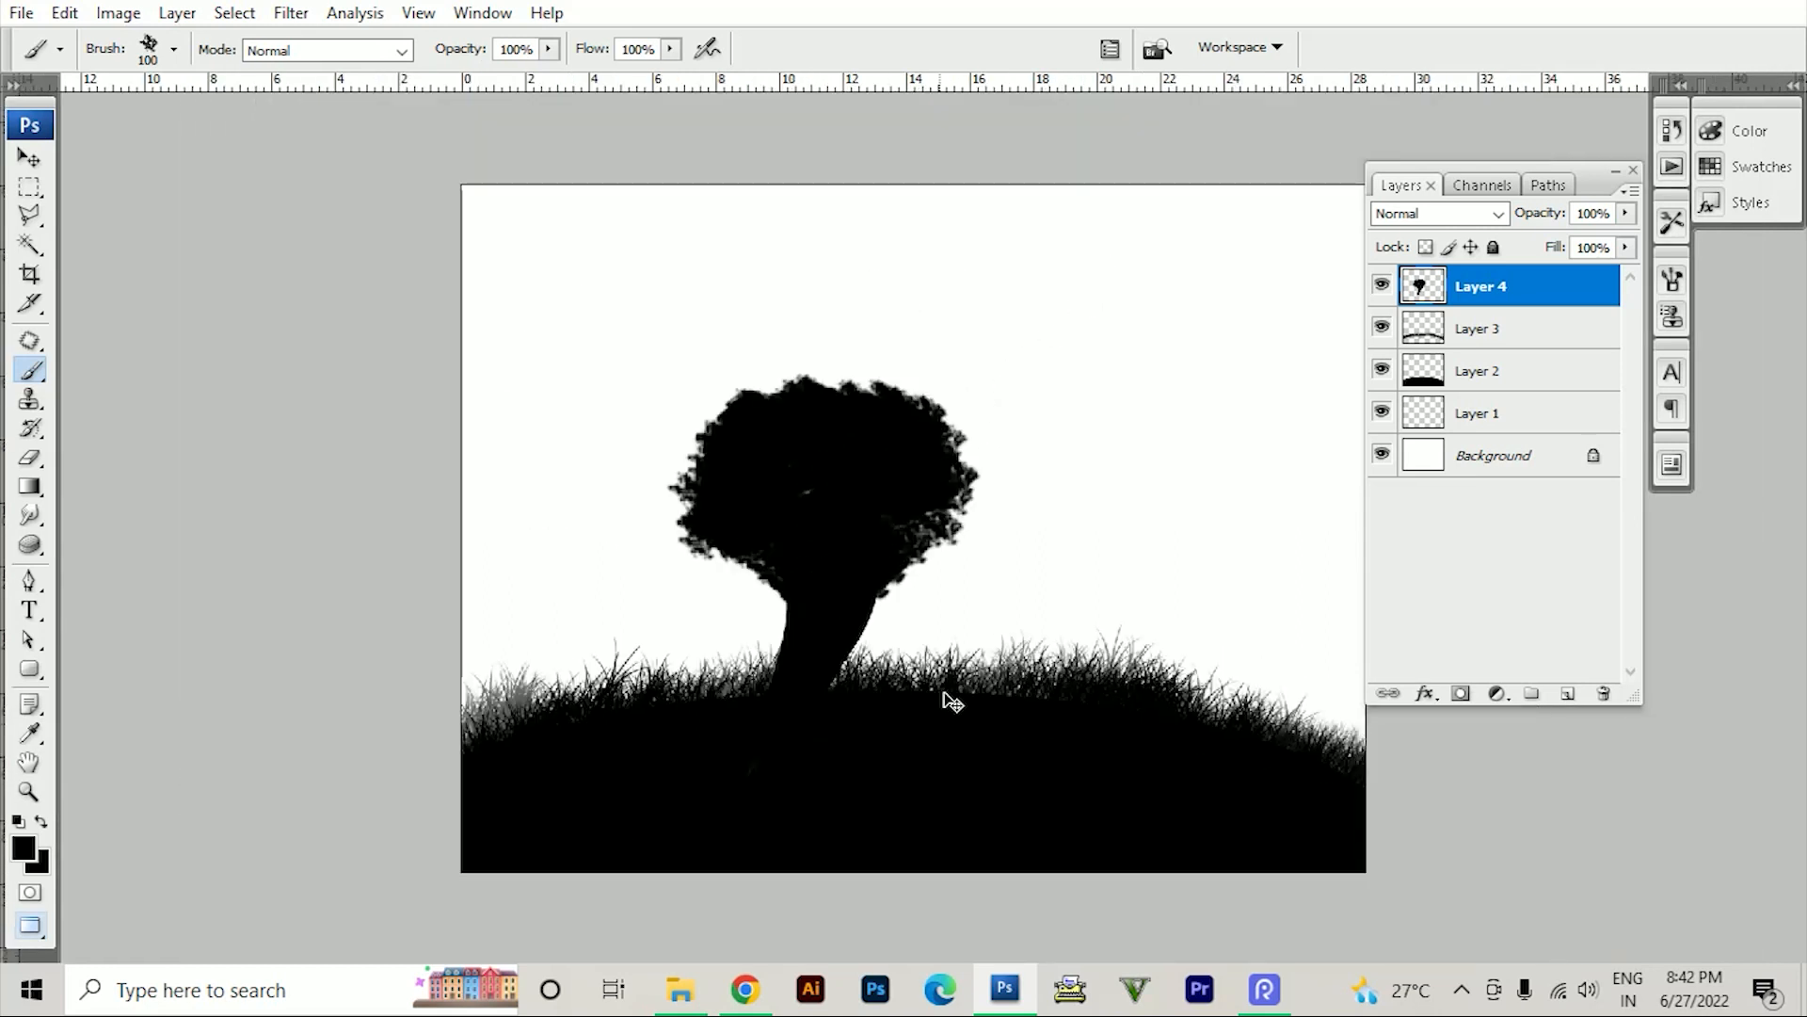
{"action": "key", "text": "ctrl+minus"}
{"action": "key", "text": "ctrl+minus"}
{"action": "key", "text": "ctrl+plus"}
{"action": "key", "text": "ctrl+plus"}
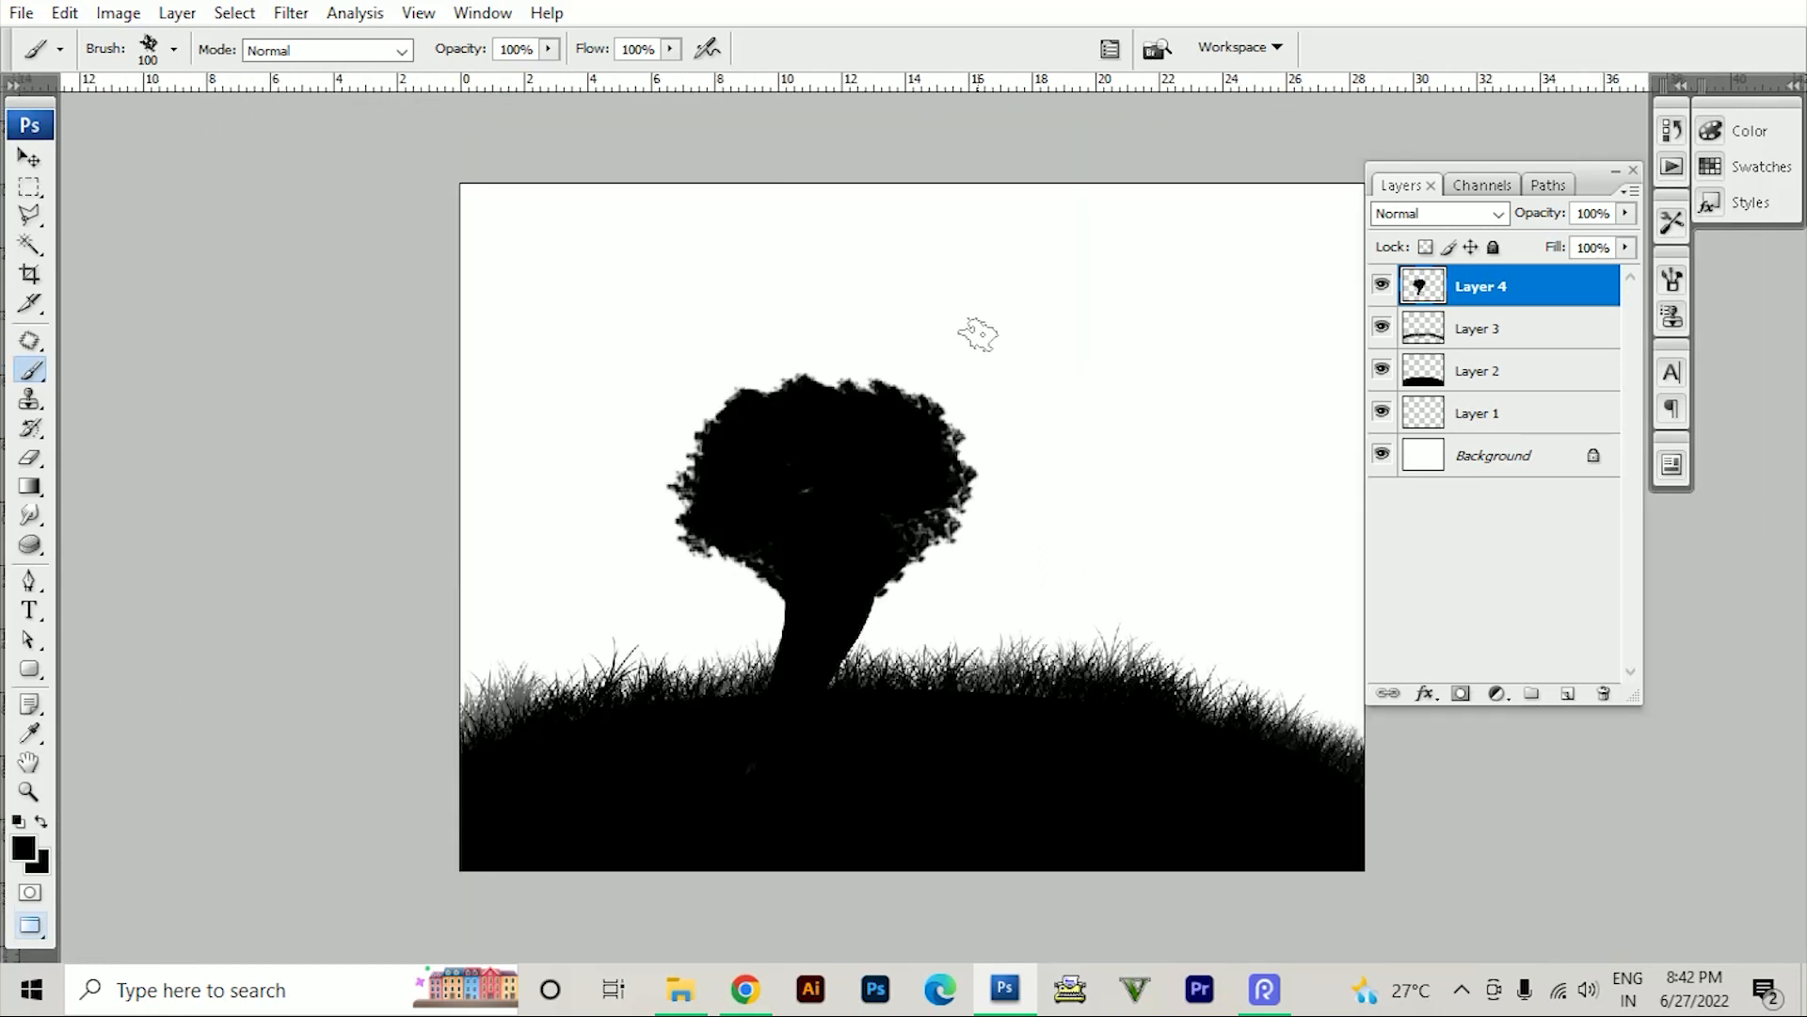
- Set the foreground colour to a bright saturated orange and fill the Background layer with it
{"action": "key", "text": "v"}
{"action": "left_click_drag", "start_coordinate": [873, 457], "coordinate": [856, 401]}
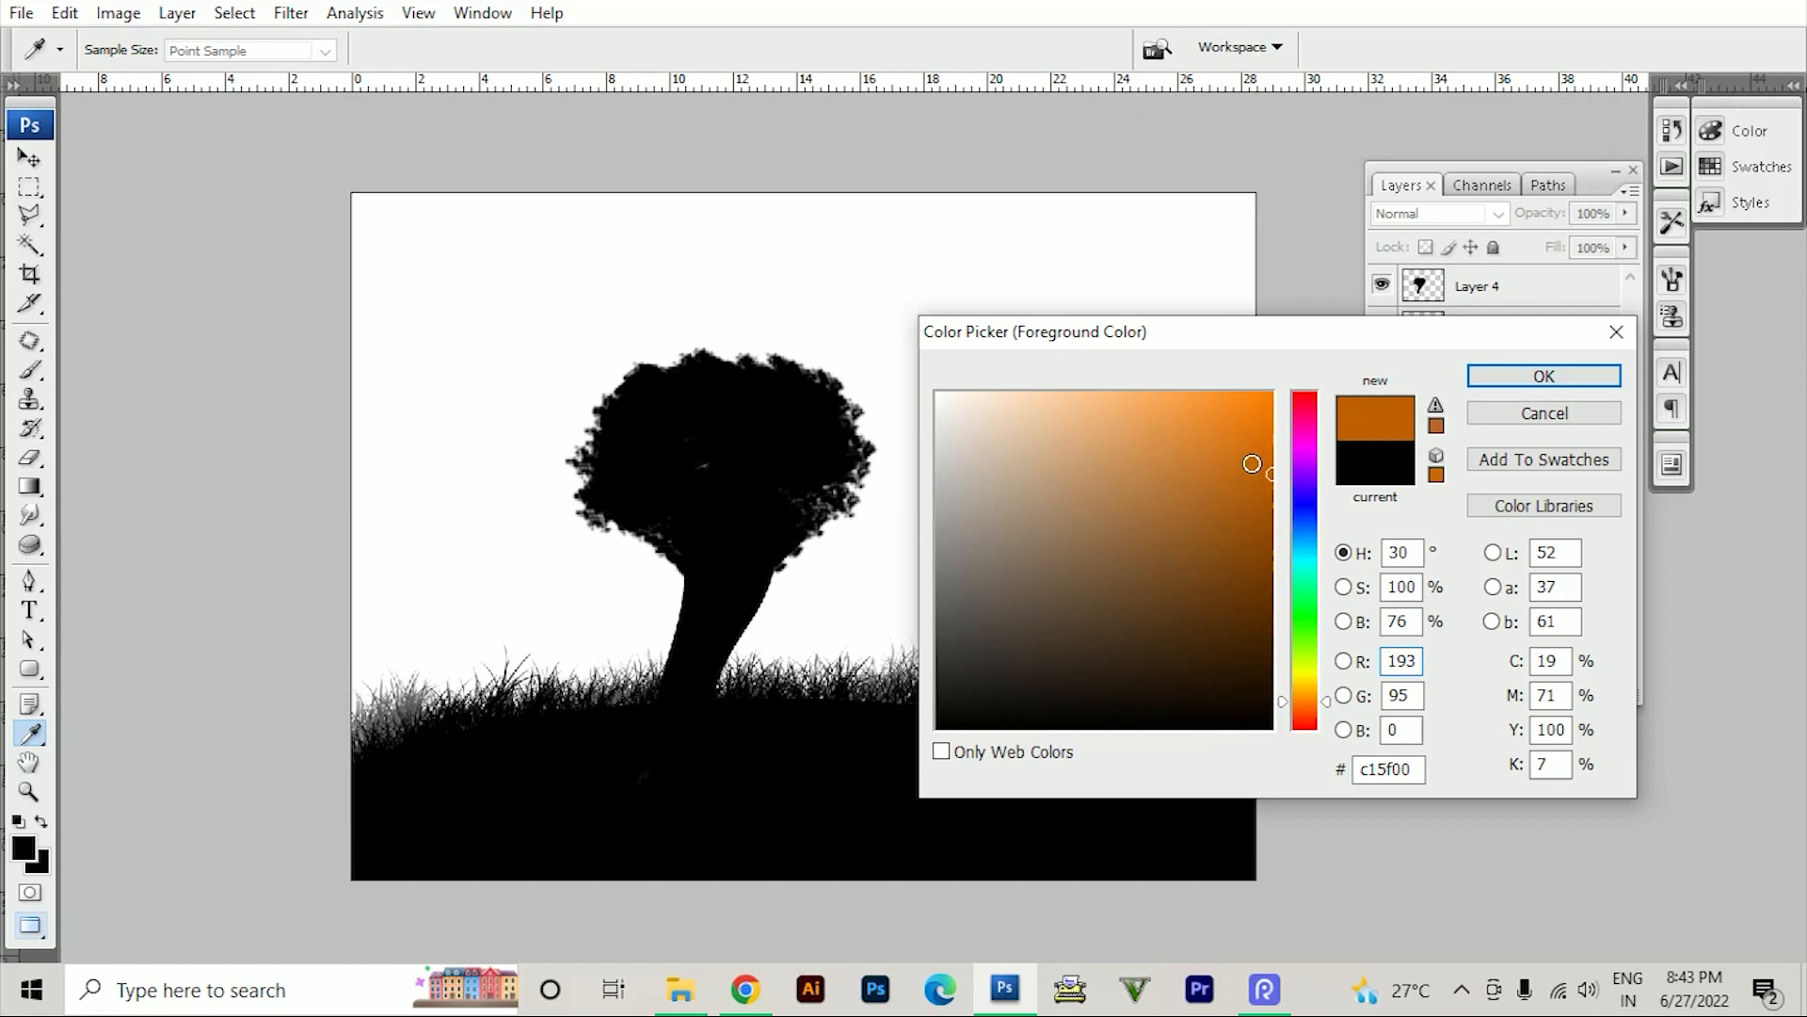
{"action": "left_click_drag", "start_coordinate": [1271, 473], "coordinate": [1261, 391]}
{"action": "left_click", "coordinate": [1544, 376]}
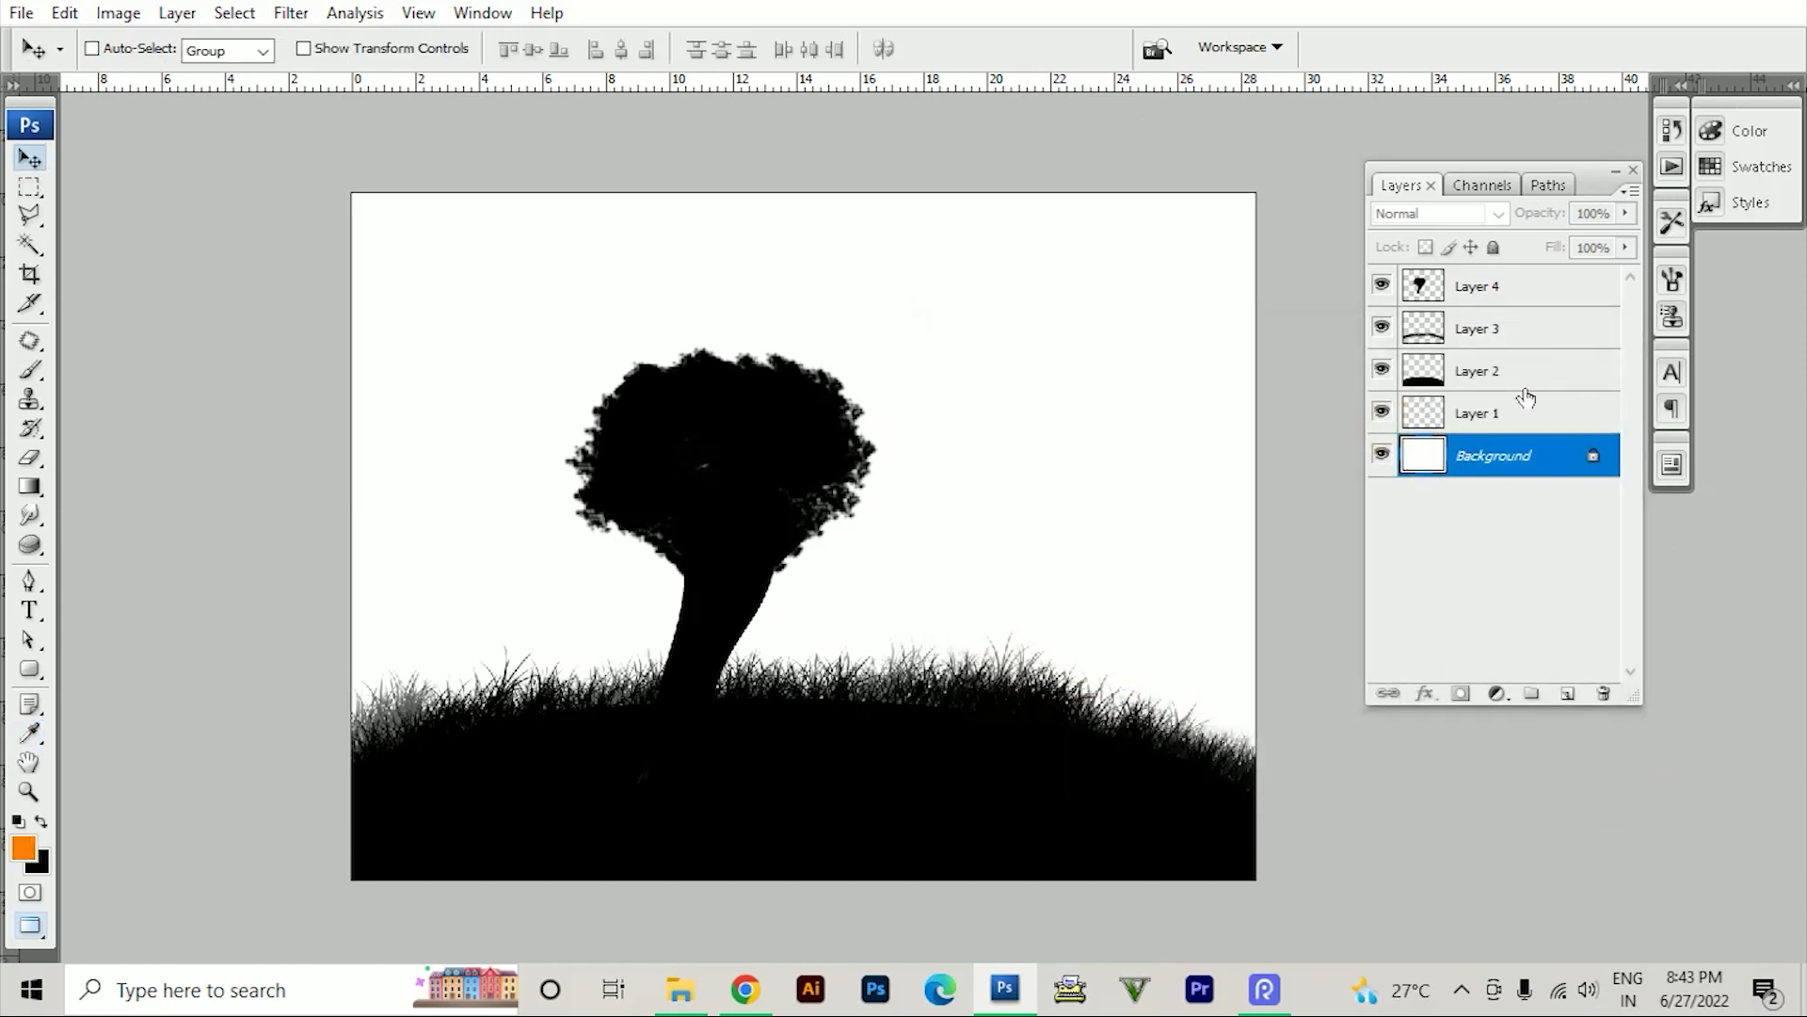
{"action": "key", "text": "alt+BackSpace"}
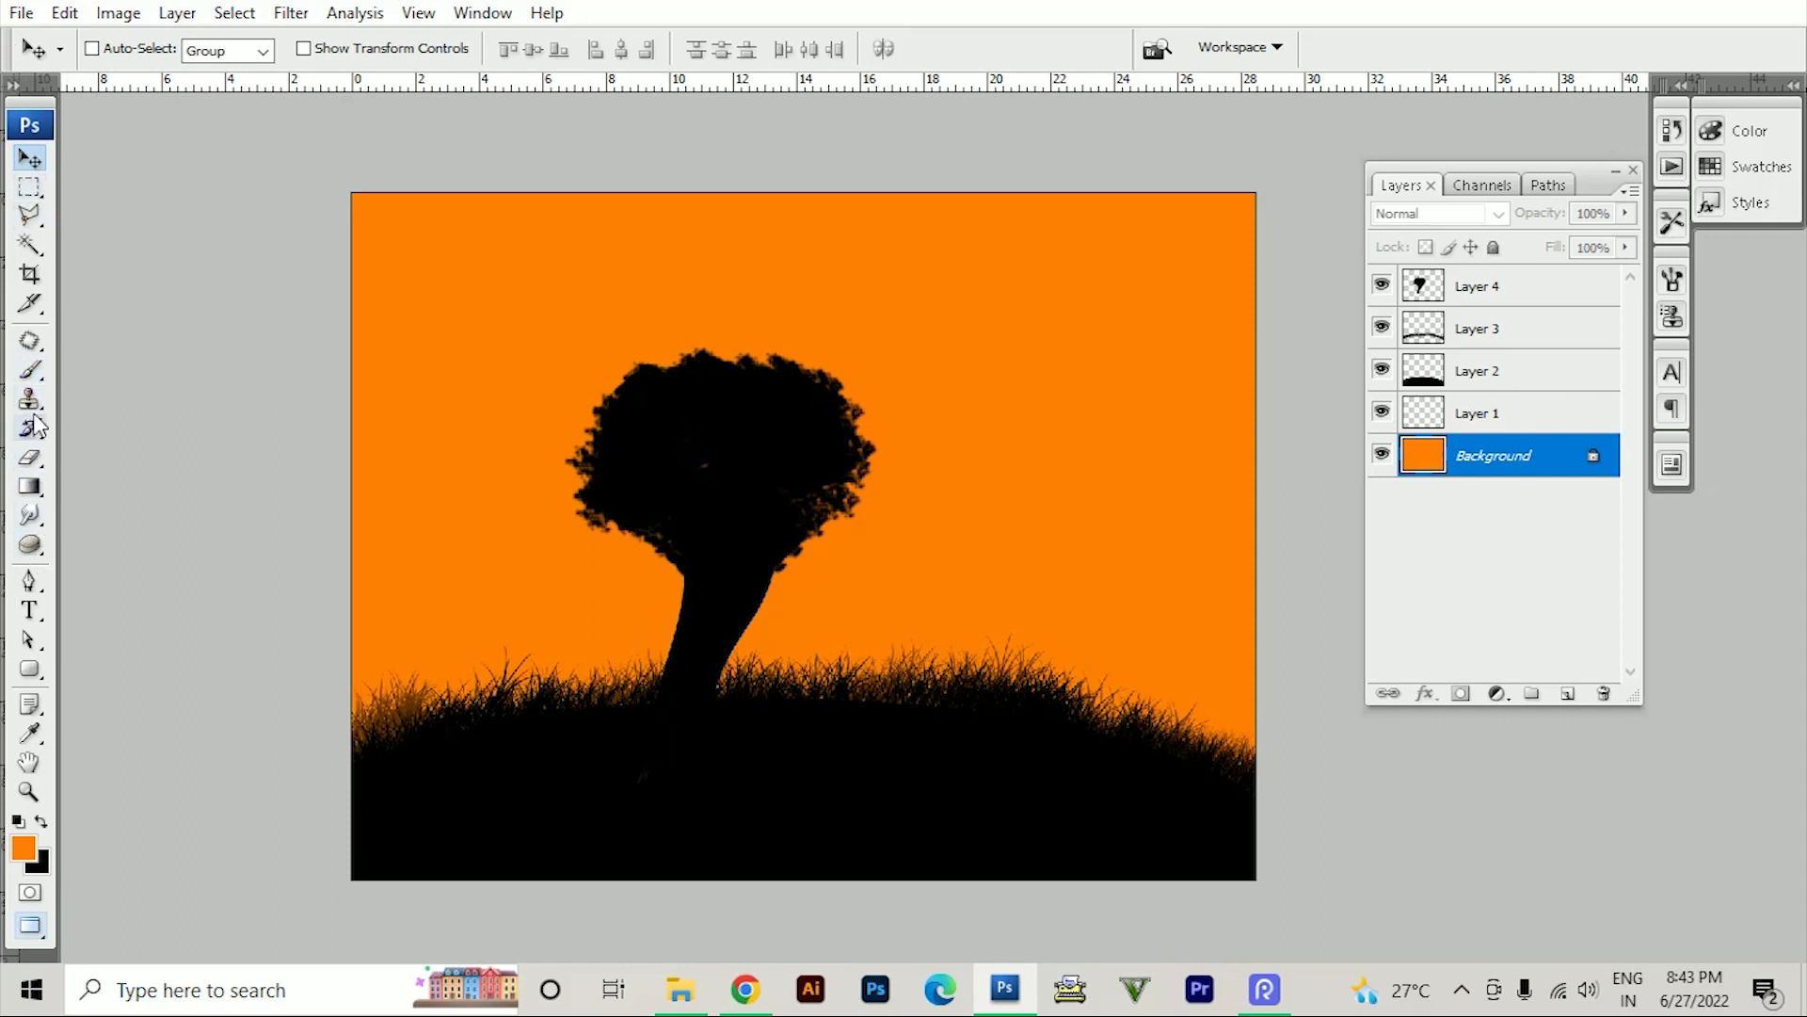
- Draw a stroke over the grass at the trunk's base with the Pencil tool at 98% opacity and the 74 px maple leaf tip
{"action": "left_click", "coordinate": [35, 377]}
{"action": "left_click", "coordinate": [130, 394]}
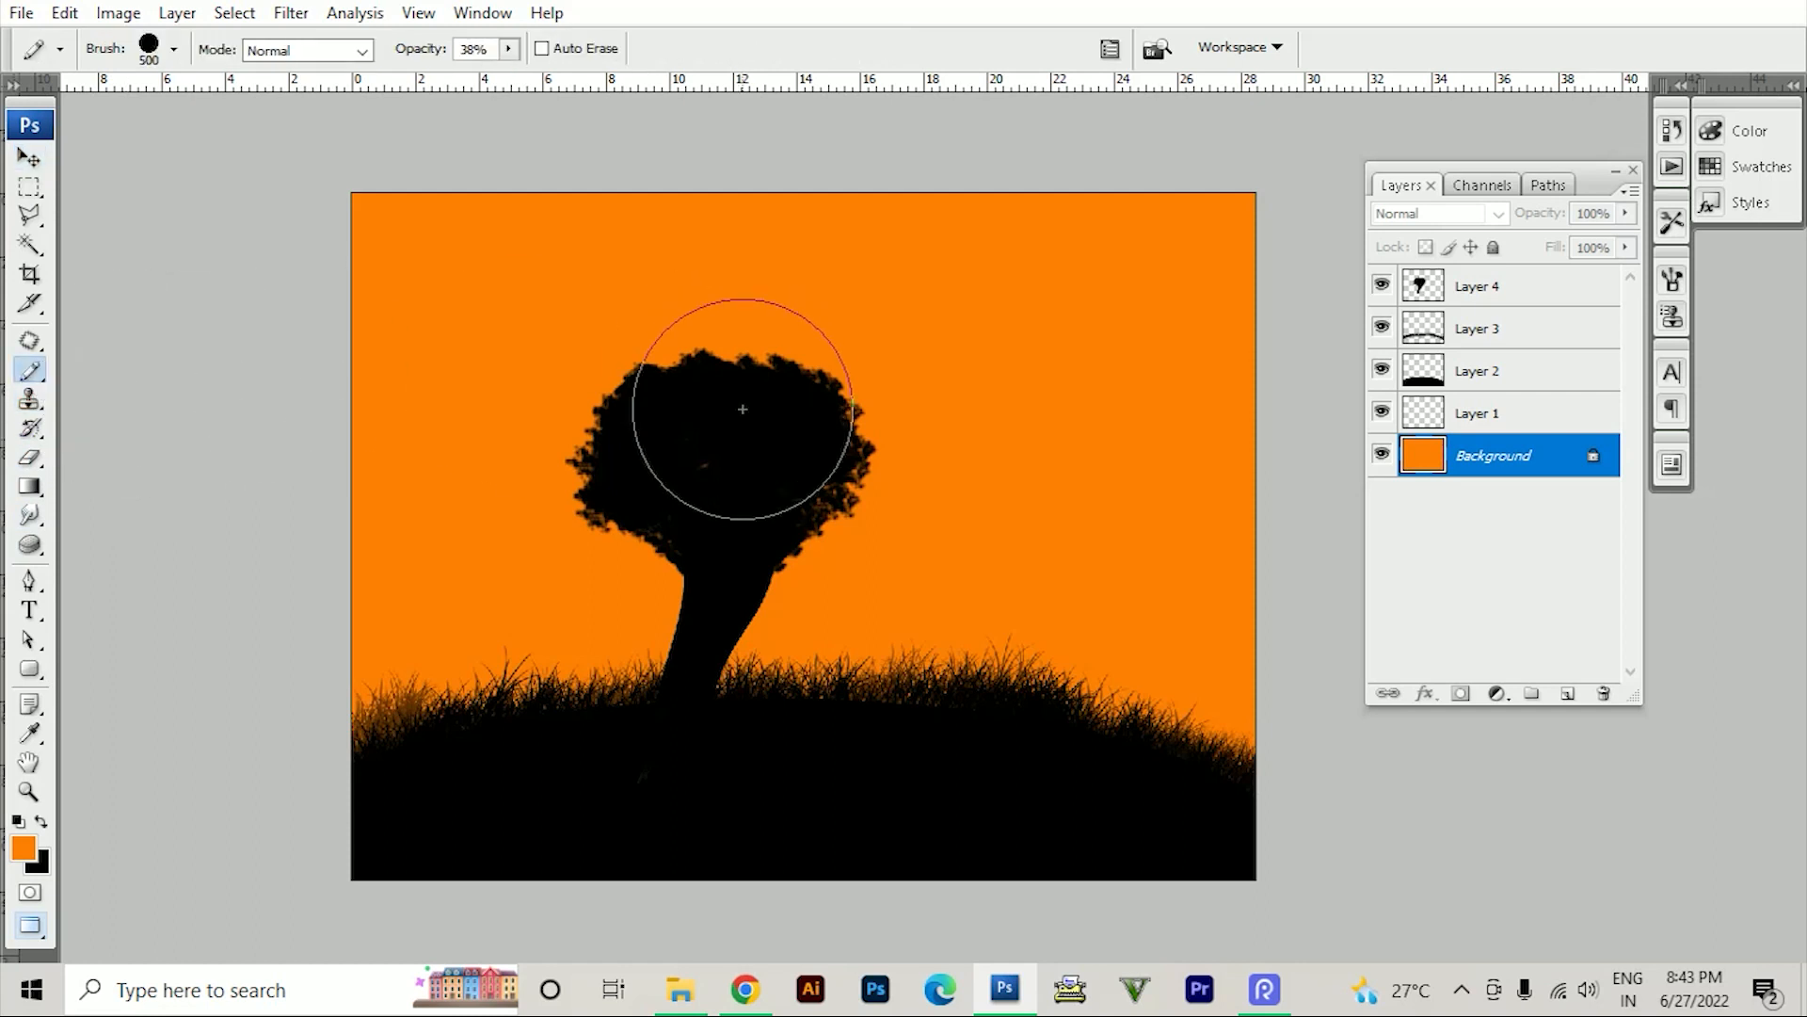
{"action": "key", "text": "v"}
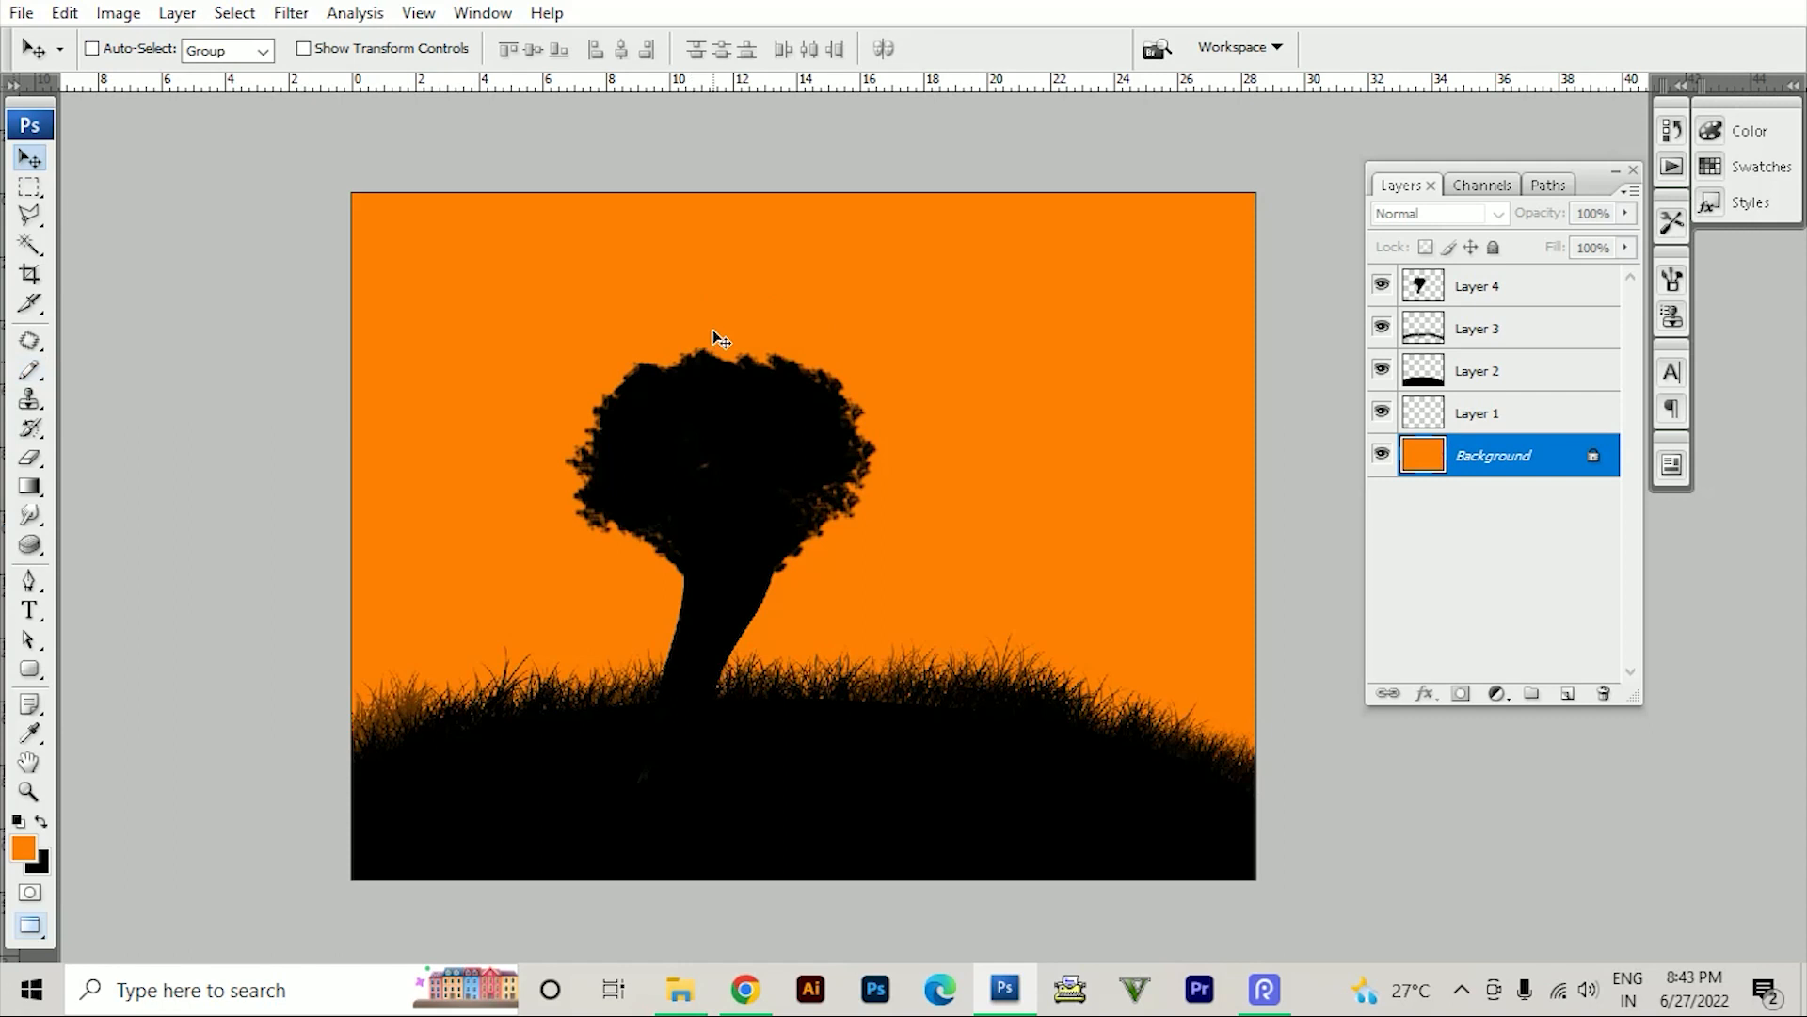
{"action": "key", "text": "b"}
{"action": "key", "text": "9"}
{"action": "key", "text": "8"}
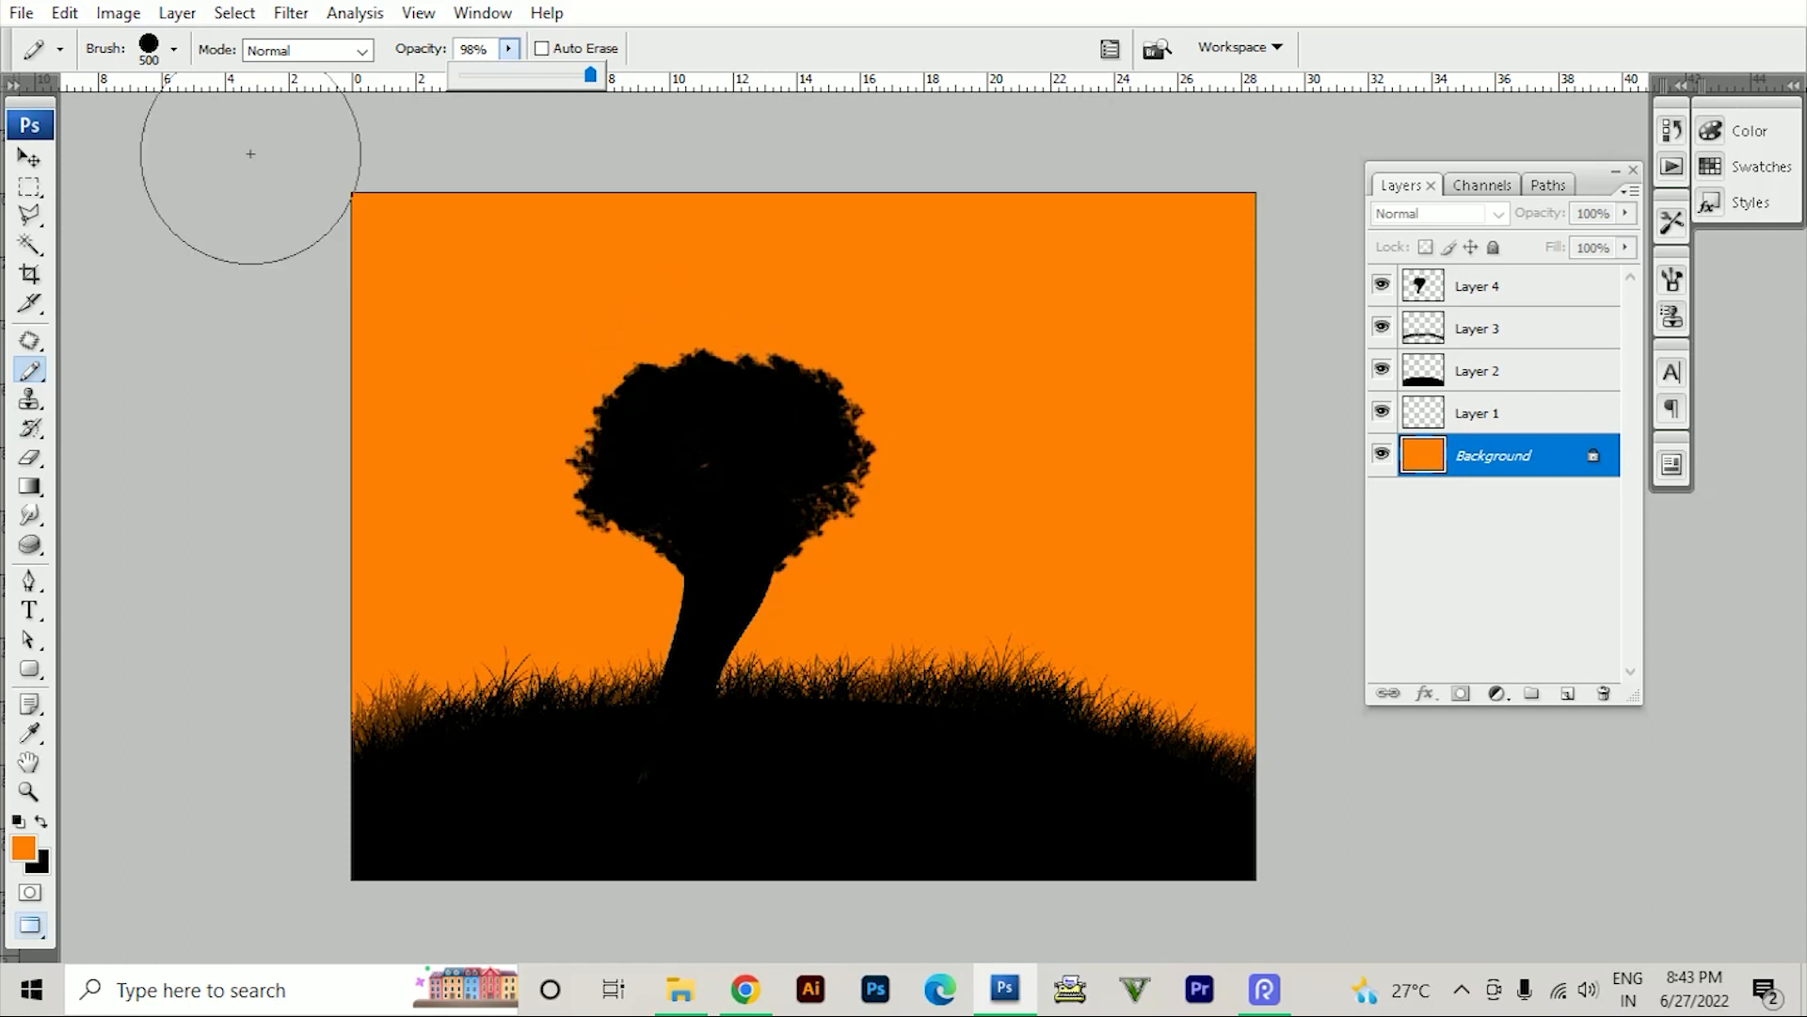
{"action": "left_click", "coordinate": [163, 54]}
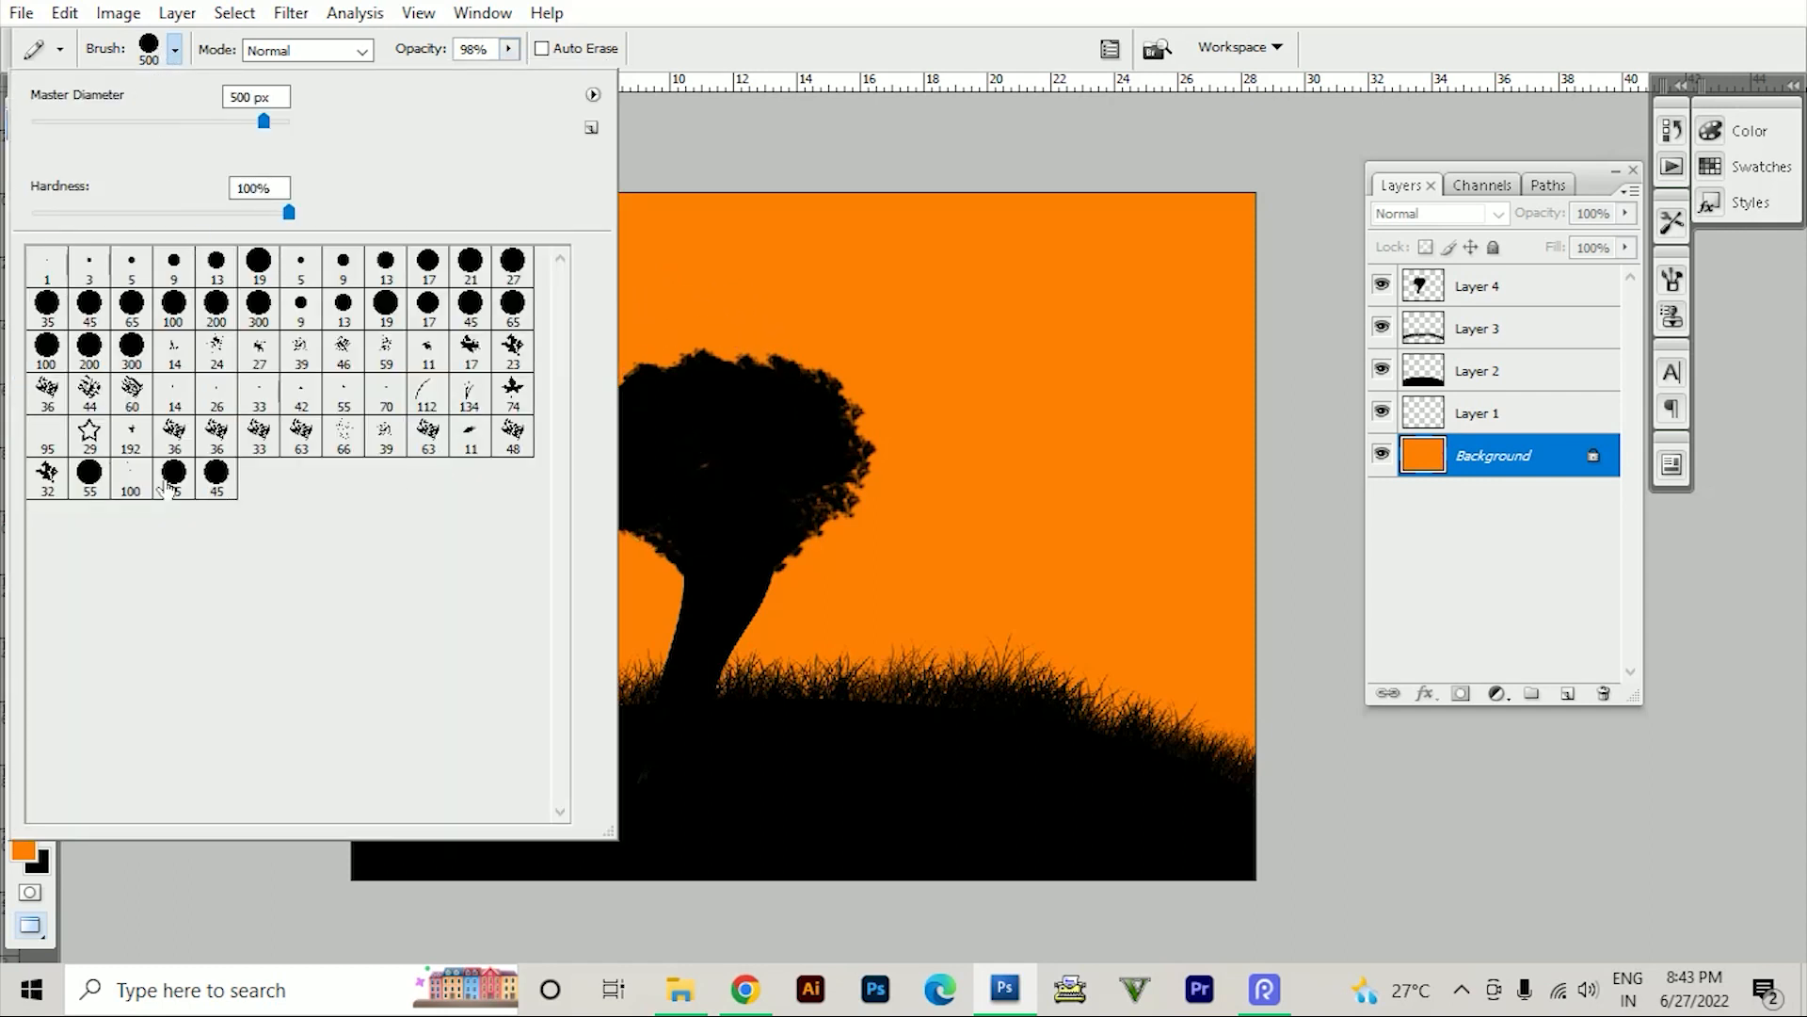
{"action": "left_click", "coordinate": [513, 388]}
{"action": "mouse_move", "coordinate": [597, 686]}
{"action": "left_mouse_down"}
{"action": "mouse_move", "coordinate": [674, 658]}
{"action": "mouse_move", "coordinate": [646, 692]}
{"action": "mouse_move", "coordinate": [607, 556]}
{"action": "mouse_move", "coordinate": [555, 475]}
{"action": "mouse_move", "coordinate": [659, 358]}
{"action": "mouse_move", "coordinate": [889, 411]}
{"action": "mouse_move", "coordinate": [908, 508]}
{"action": "mouse_move", "coordinate": [781, 640]}
{"action": "left_mouse_up"}
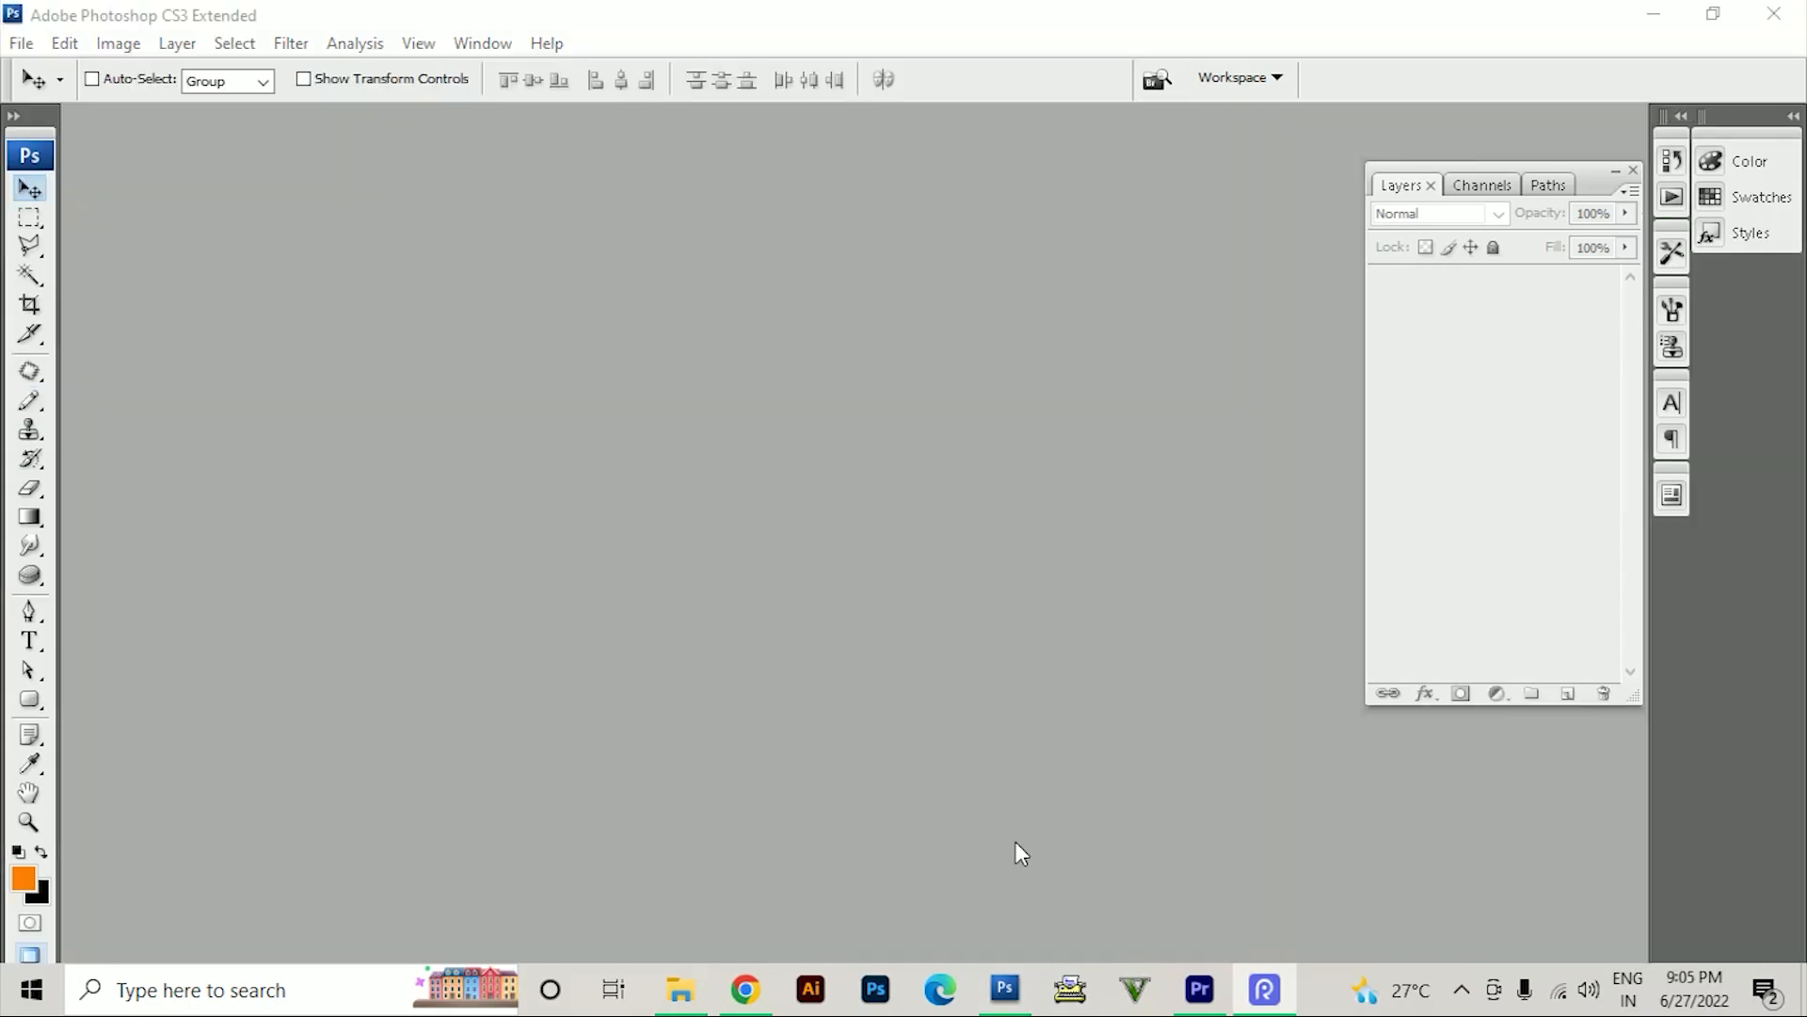
- Open the image ps-ftwshp-keaghd-dawara-1600x900_47 from the Downloads folder in Photoshop
{"action": "left_click", "coordinate": [29, 400]}
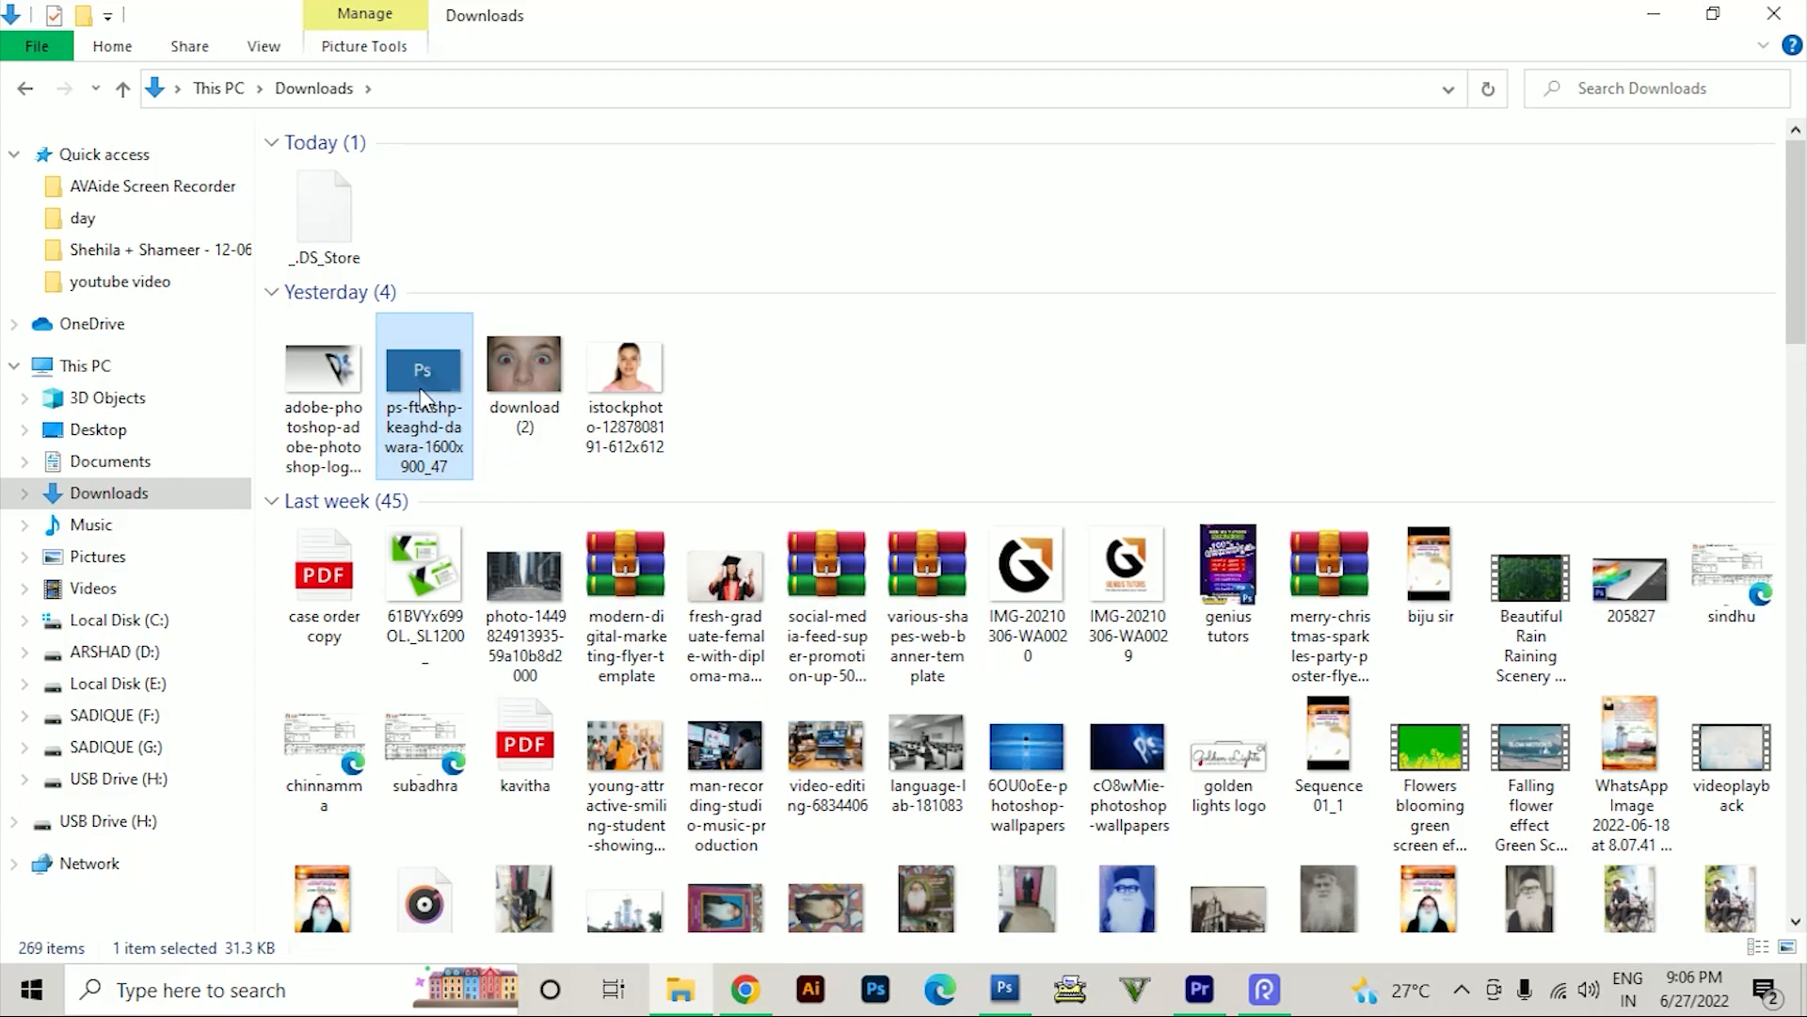
{"action": "left_click_drag", "start_coordinate": [423, 395], "coordinate": [558, 546]}
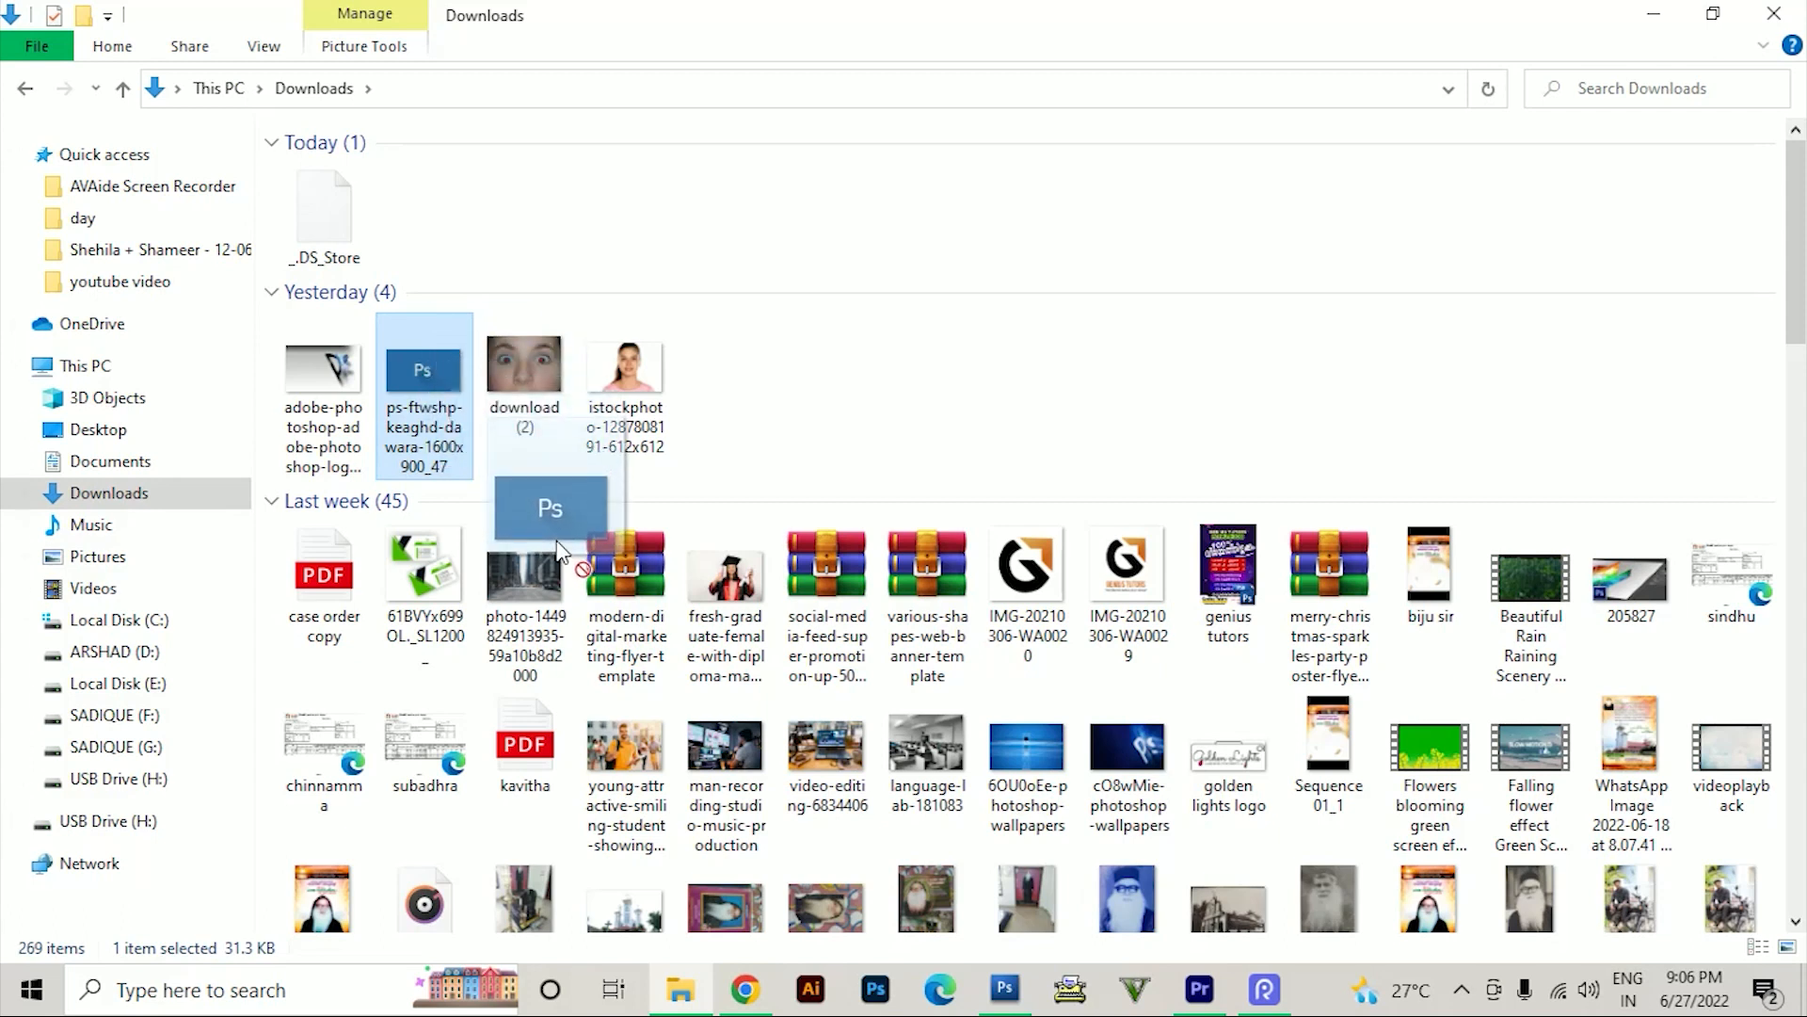
{"action": "left_click_drag", "start_coordinate": [559, 546], "coordinate": [853, 364]}
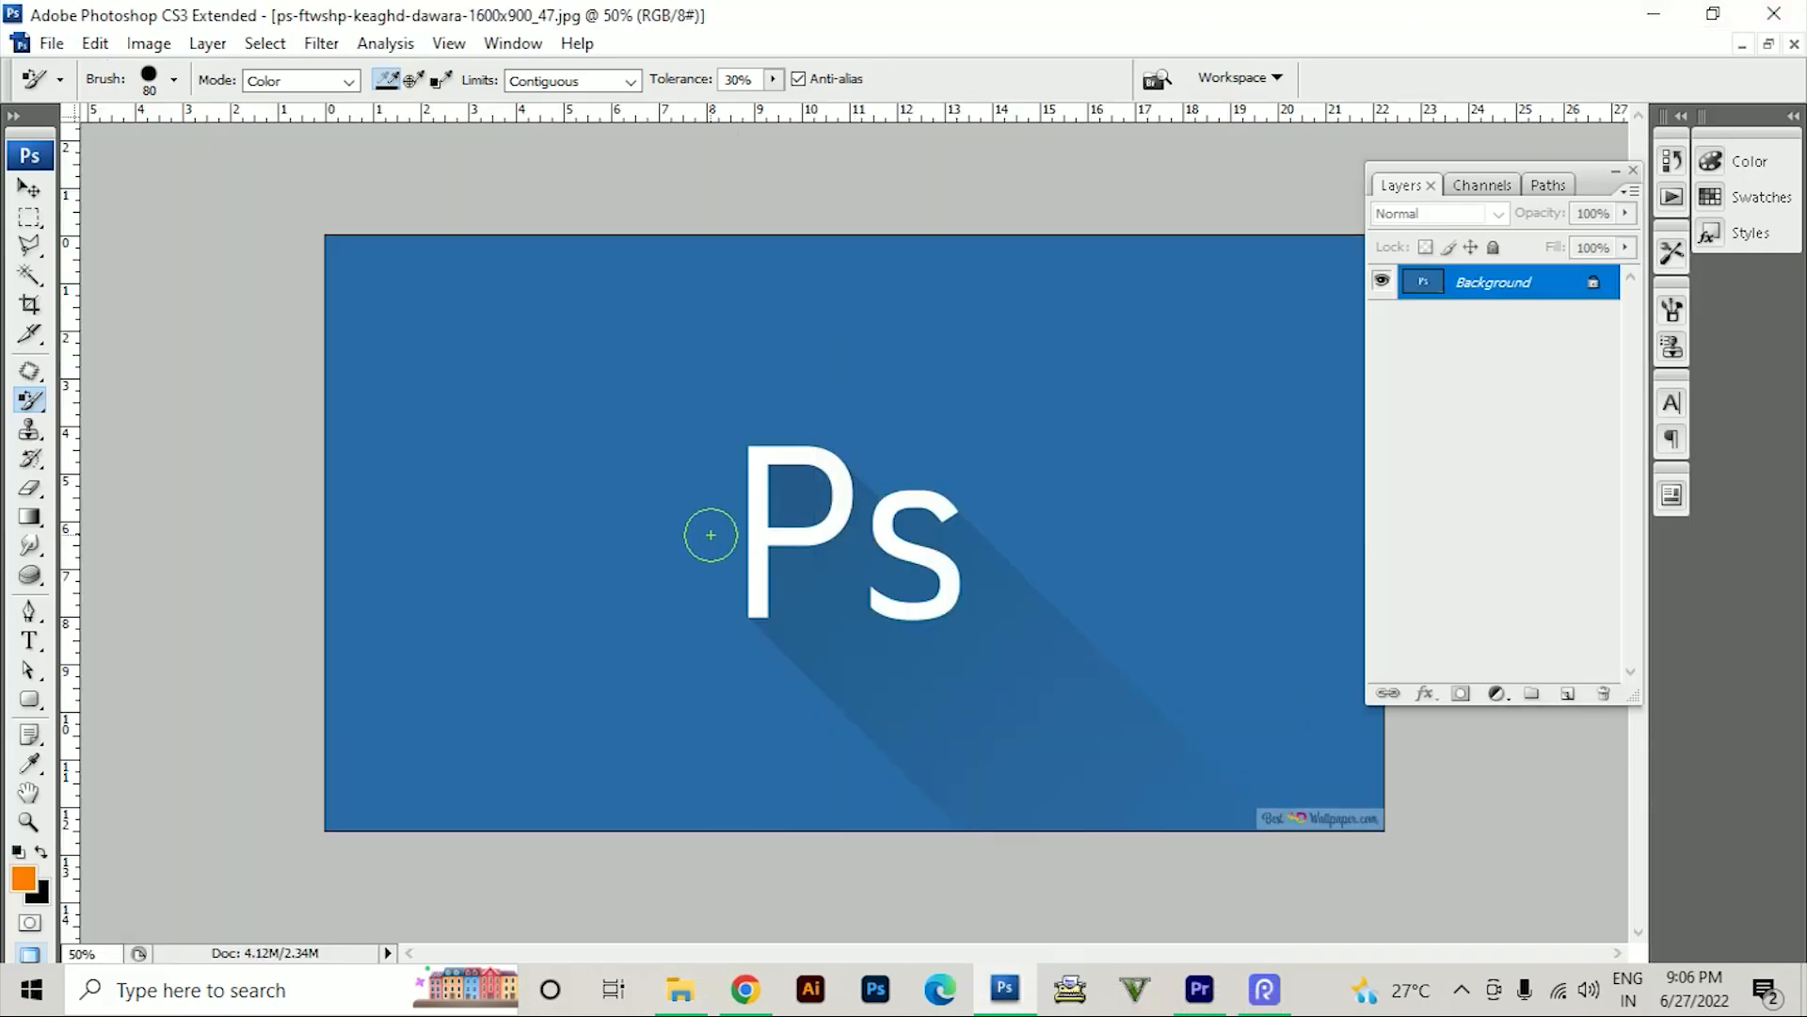
- With the Color Replacement tool, recolour the blue background orange to the left of and above the Ps letters
{"action": "left_click", "coordinate": [28, 883]}
{"action": "left_click", "coordinate": [1544, 412]}
{"action": "right_click", "coordinate": [29, 401]}
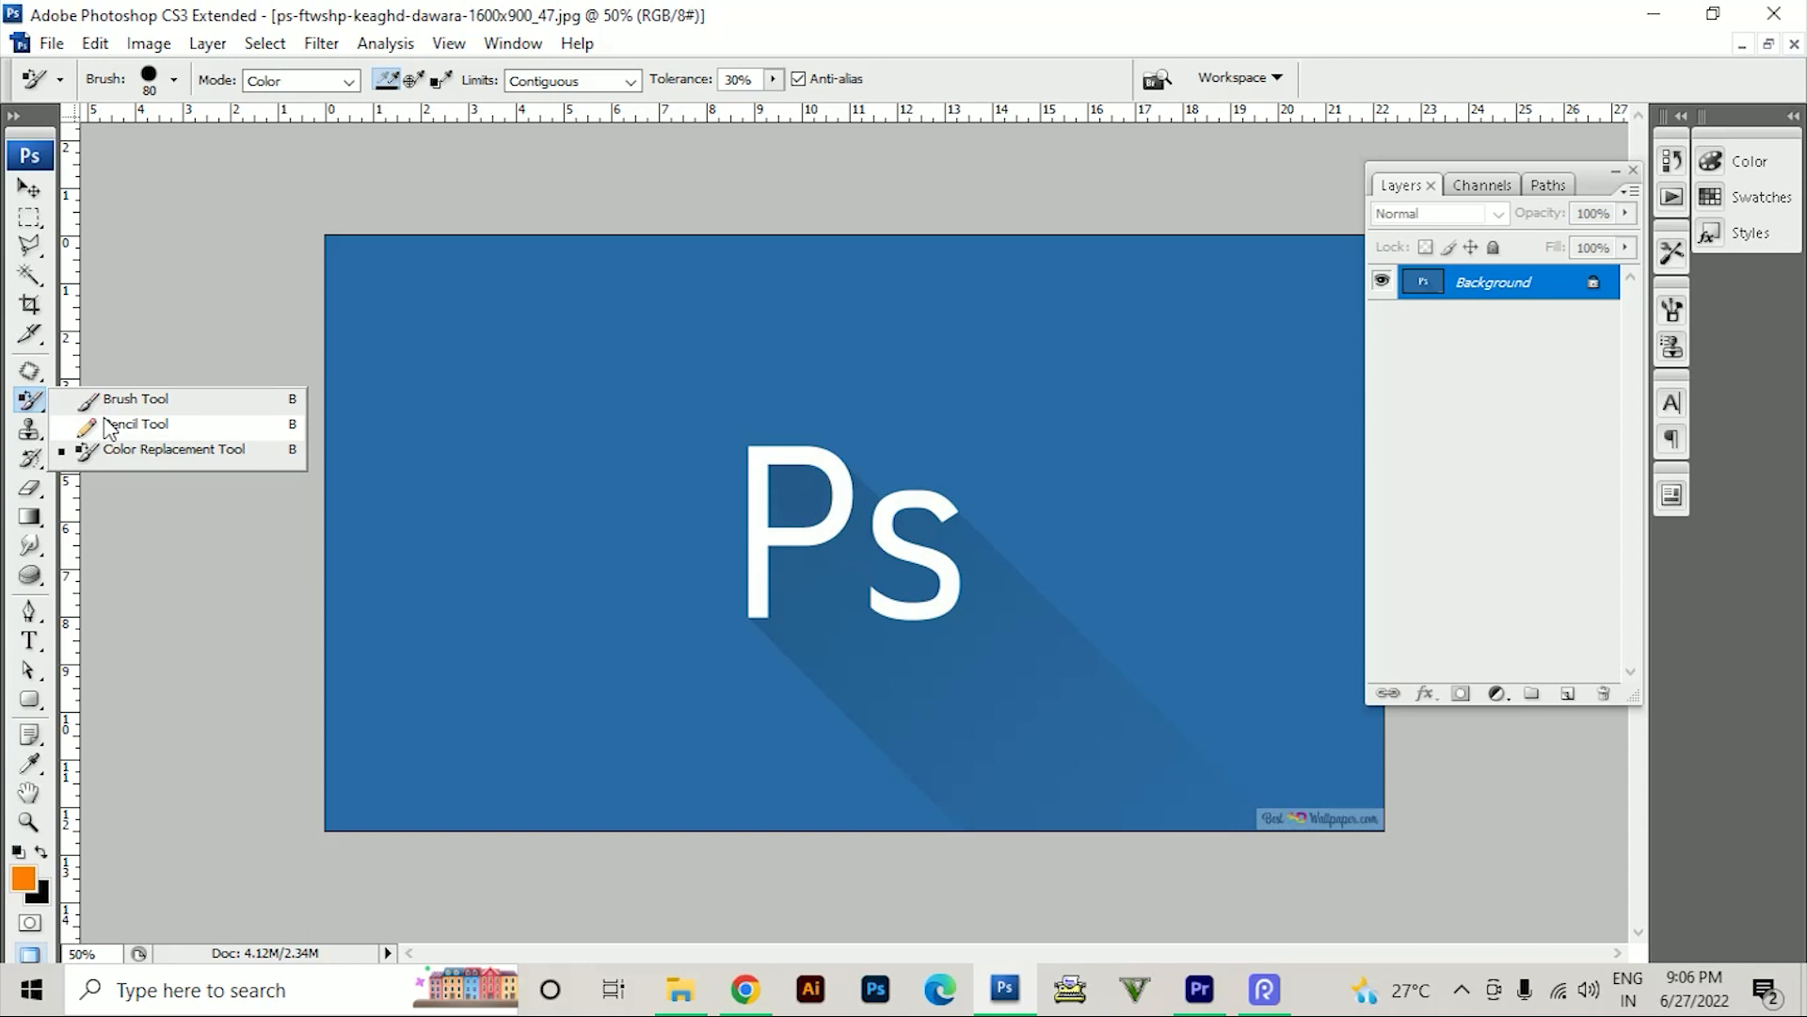
{"action": "left_click", "coordinate": [149, 451]}
{"action": "mouse_move", "coordinate": [392, 552]}
{"action": "left_mouse_down"}
{"action": "mouse_move", "coordinate": [338, 404]}
{"action": "mouse_move", "coordinate": [436, 210]}
{"action": "mouse_move", "coordinate": [332, 364]}
{"action": "mouse_move", "coordinate": [495, 232]}
{"action": "mouse_move", "coordinate": [692, 439]}
{"action": "mouse_move", "coordinate": [496, 449]}
{"action": "left_mouse_up"}
{"action": "mouse_move", "coordinate": [808, 319]}
{"action": "left_mouse_down"}
{"action": "mouse_move", "coordinate": [794, 376]}
{"action": "mouse_move", "coordinate": [719, 423]}
{"action": "mouse_move", "coordinate": [879, 392]}
{"action": "mouse_move", "coordinate": [780, 407]}
{"action": "mouse_move", "coordinate": [919, 424]}
{"action": "mouse_move", "coordinate": [775, 411]}
{"action": "mouse_move", "coordinate": [859, 404]}
{"action": "mouse_move", "coordinate": [731, 420]}
{"action": "mouse_move", "coordinate": [709, 839]}
{"action": "mouse_move", "coordinate": [646, 597]}
{"action": "mouse_move", "coordinate": [666, 411]}
{"action": "mouse_move", "coordinate": [596, 476]}
{"action": "mouse_move", "coordinate": [577, 847]}
{"action": "mouse_move", "coordinate": [528, 456]}
{"action": "mouse_move", "coordinate": [488, 907]}
{"action": "mouse_move", "coordinate": [424, 565]}
{"action": "mouse_move", "coordinate": [432, 839]}
{"action": "mouse_move", "coordinate": [416, 630]}
{"action": "mouse_move", "coordinate": [381, 685]}
{"action": "mouse_move", "coordinate": [374, 564]}
{"action": "mouse_move", "coordinate": [344, 817]}
{"action": "mouse_move", "coordinate": [303, 653]}
{"action": "mouse_move", "coordinate": [492, 385]}
{"action": "mouse_move", "coordinate": [775, 283]}
{"action": "mouse_move", "coordinate": [714, 212]}
{"action": "mouse_move", "coordinate": [376, 260]}
{"action": "mouse_move", "coordinate": [1109, 178]}
{"action": "mouse_move", "coordinate": [721, 323]}
{"action": "left_mouse_up"}
{"action": "mouse_move", "coordinate": [911, 359]}
{"action": "left_mouse_down"}
{"action": "mouse_move", "coordinate": [697, 404]}
{"action": "mouse_move", "coordinate": [847, 407]}
{"action": "mouse_move", "coordinate": [720, 434]}
{"action": "mouse_move", "coordinate": [913, 425]}
{"action": "mouse_move", "coordinate": [870, 467]}
{"action": "mouse_move", "coordinate": [997, 444]}
{"action": "mouse_move", "coordinate": [1021, 493]}
{"action": "mouse_move", "coordinate": [914, 339]}
{"action": "mouse_move", "coordinate": [1045, 323]}
{"action": "mouse_move", "coordinate": [1000, 371]}
{"action": "mouse_move", "coordinate": [1146, 258]}
{"action": "mouse_move", "coordinate": [1107, 261]}
{"action": "left_mouse_up"}
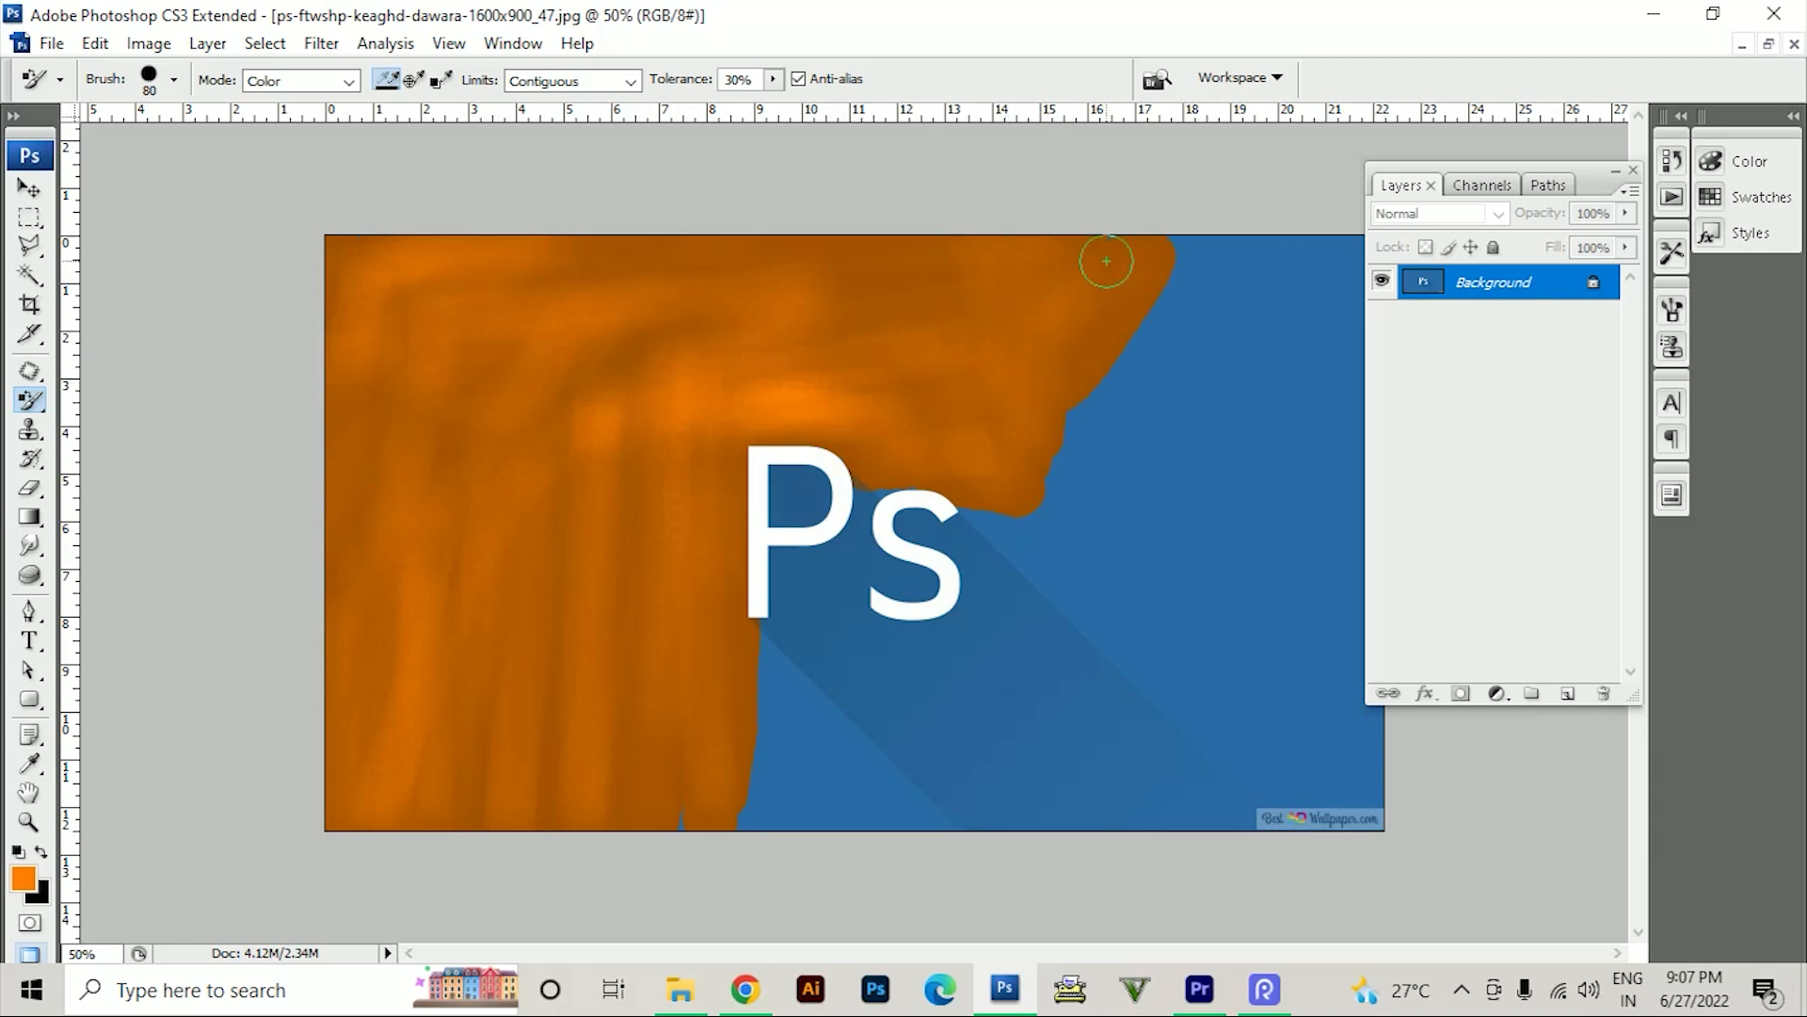